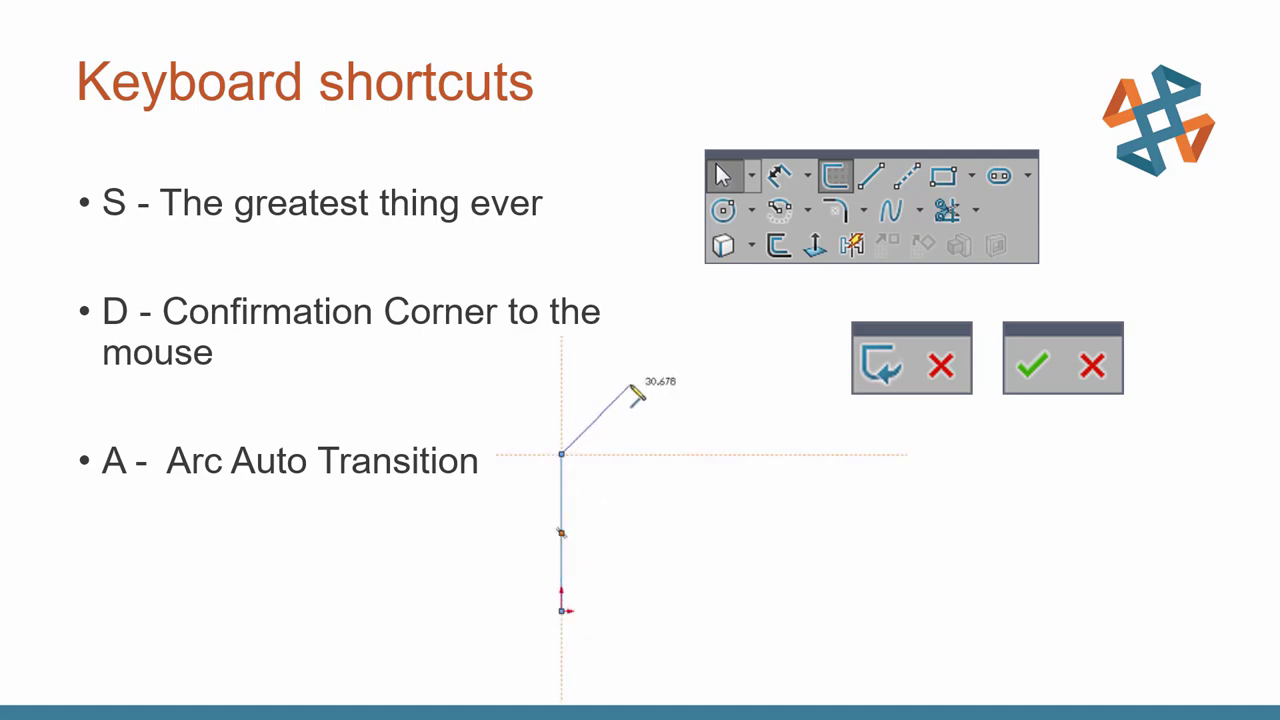
# - Advance the slideshow to the arc transition demo, then switch over to SOLIDWORKS
pyautogui.press('a')
pyautogui.click(703, 455)
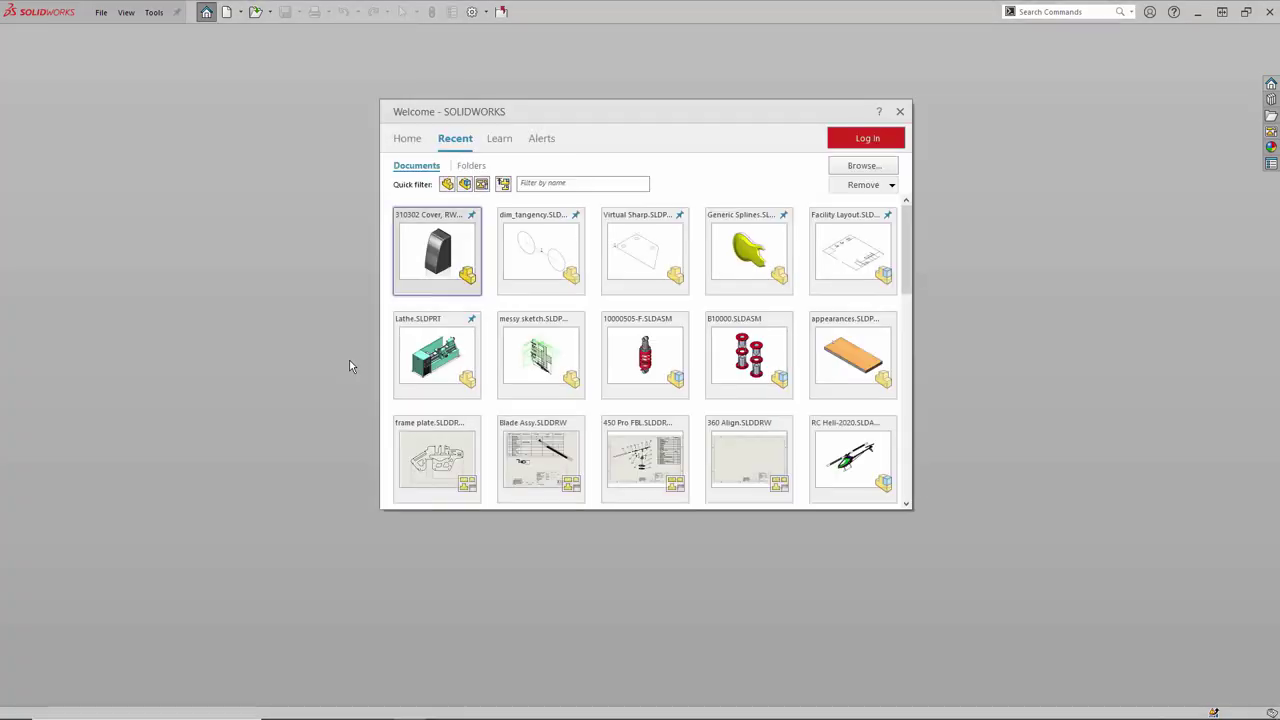
# - Open the 310302 Cover part from recent documents and switch to its saved G3 view
pyautogui.click(440, 256)
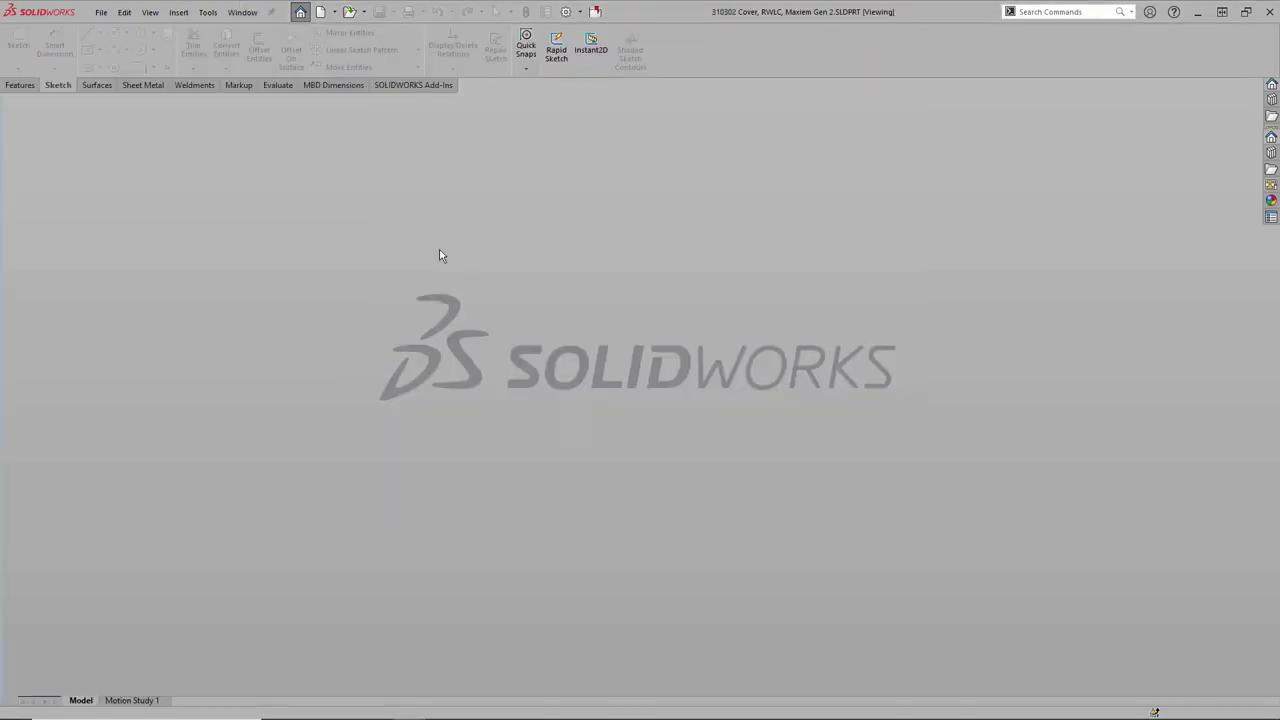
pyautogui.press('space')
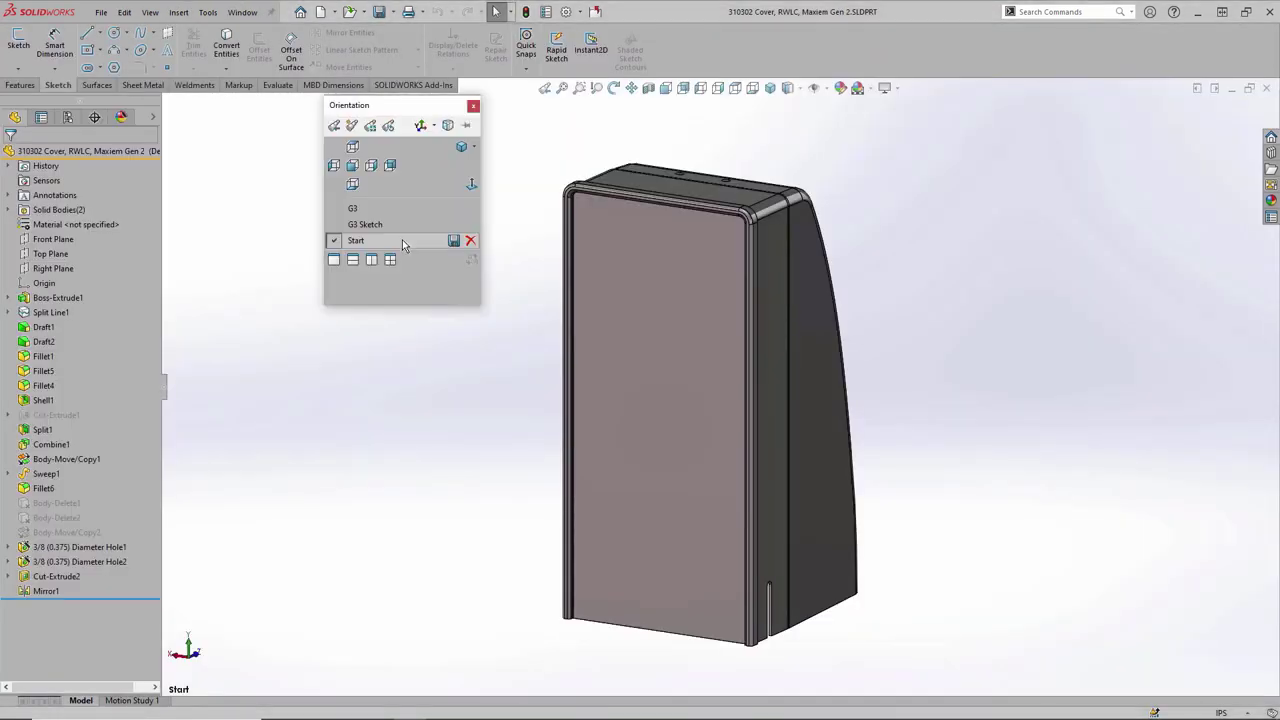
pyautogui.click(390, 220)
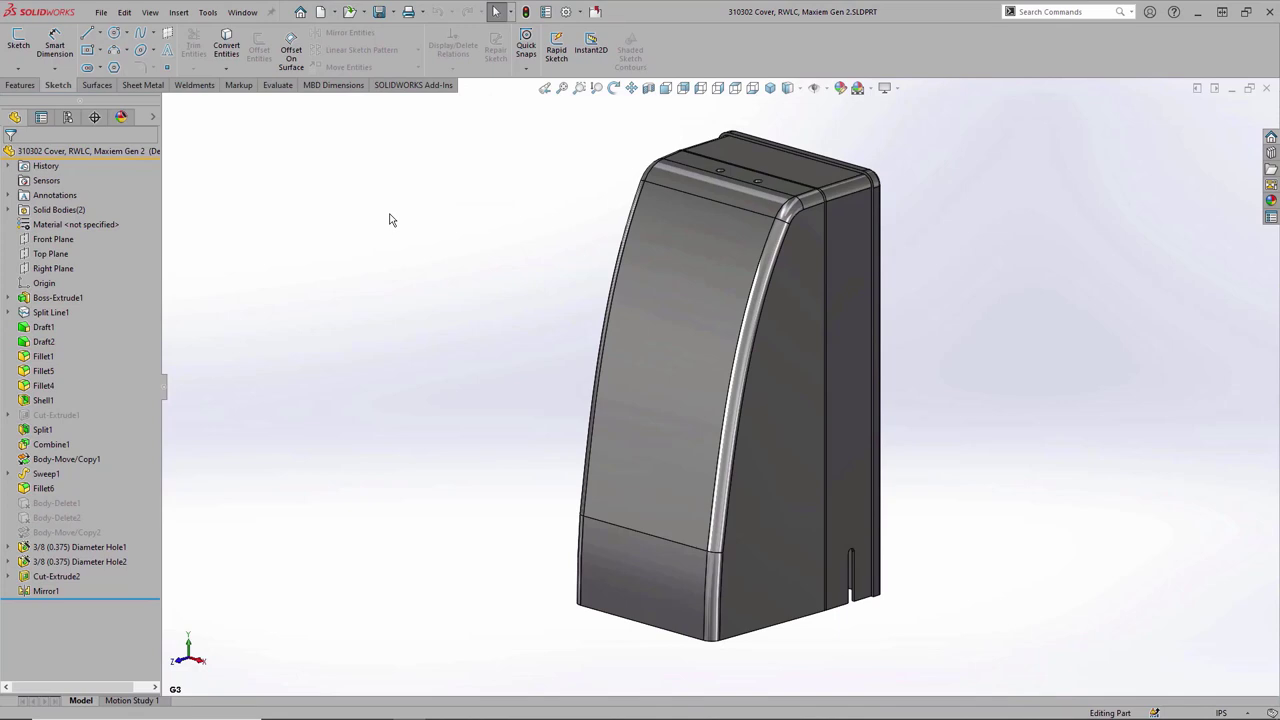
# - Turn on zebra stripes, orbit to inspect the cover surface, then turn them off
pyautogui.press('s')
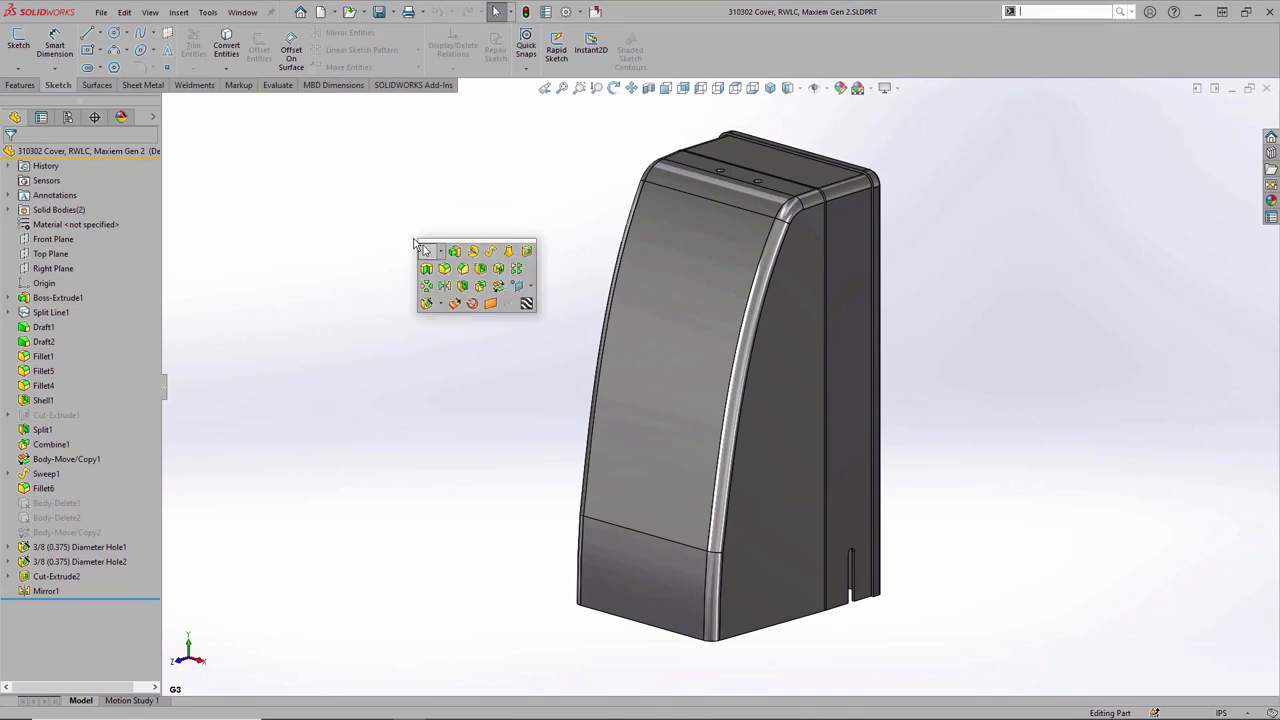
pyautogui.click(526, 304)
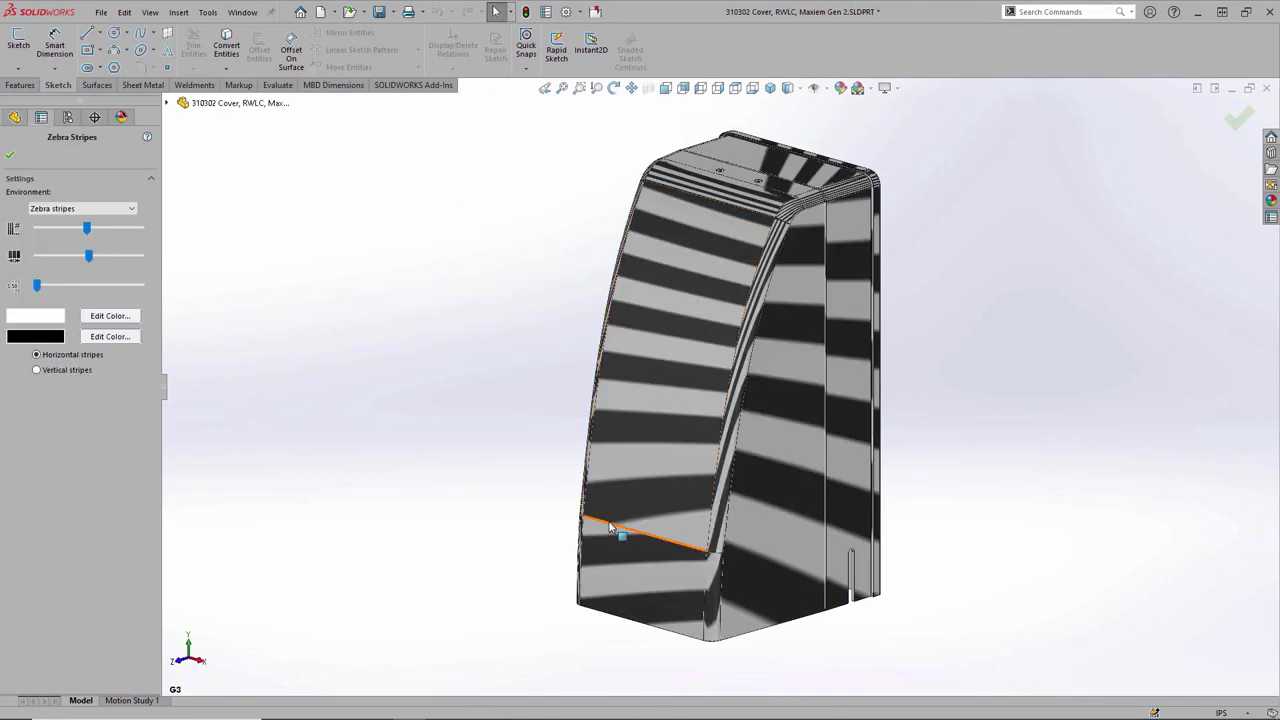
pyautogui.press('Escape')
pyautogui.moveTo(480, 471); pyautogui.dragTo(443, 354, button='middle')
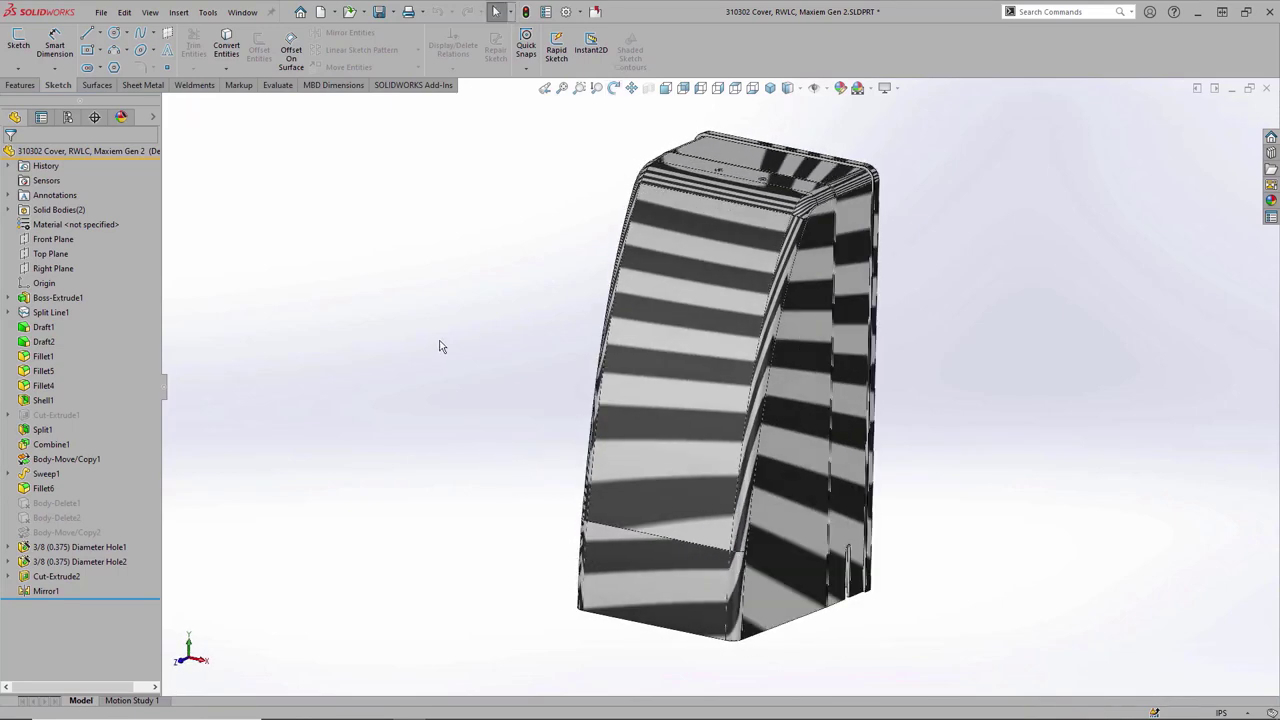
pyautogui.press('s')
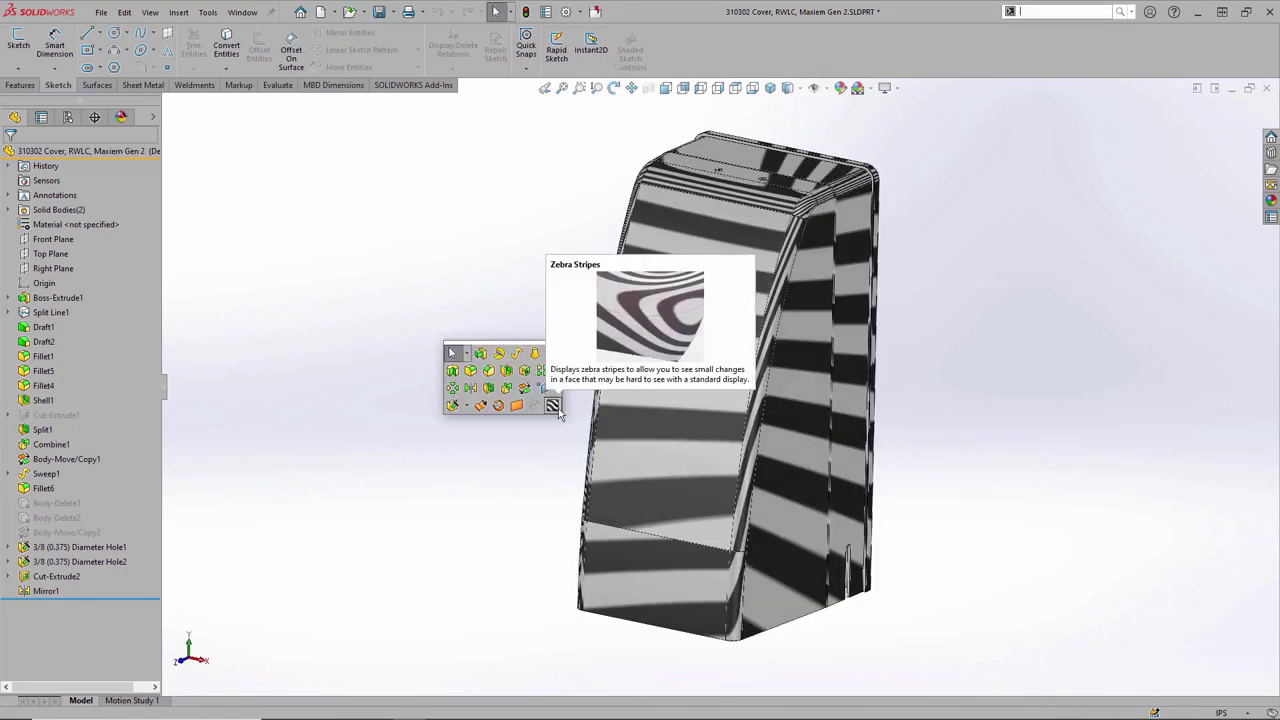
pyautogui.click(553, 405)
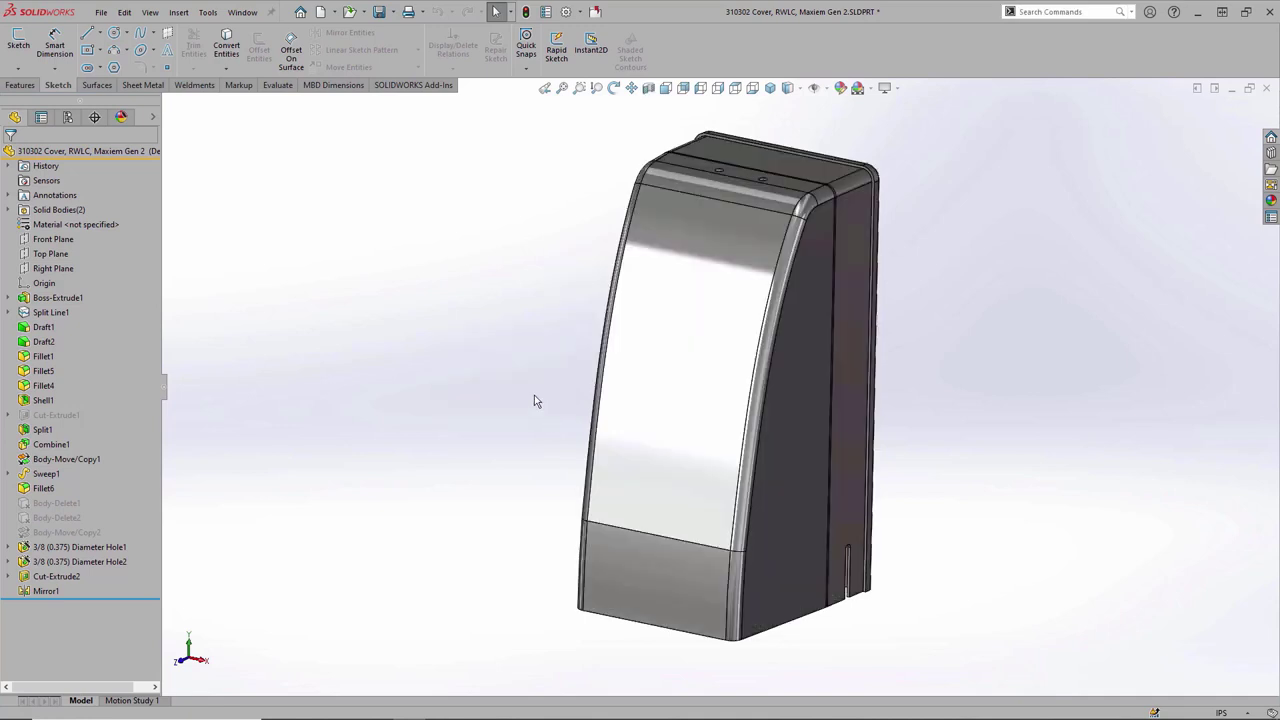
# - Add Sketch1 under Boss-Extrude1 to a new Favorites folder
pyautogui.click(8, 298)
pyautogui.click(62, 312)
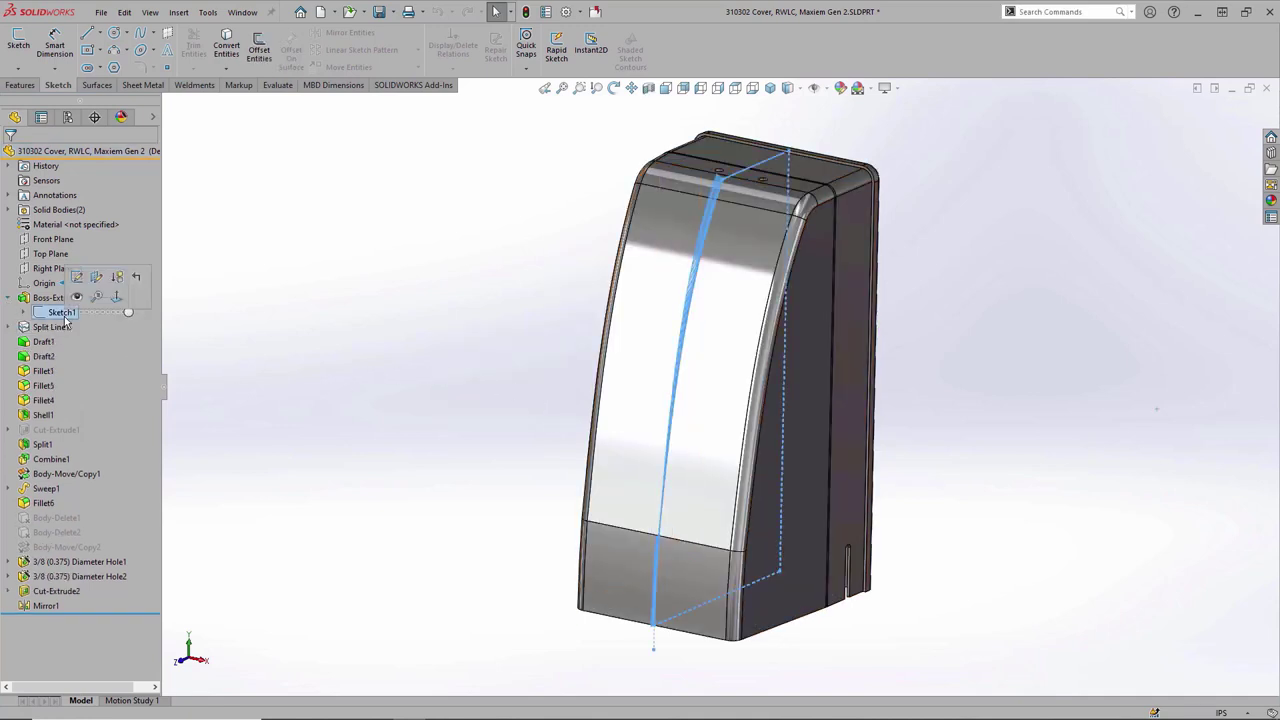
pyautogui.rightClick(65, 319)
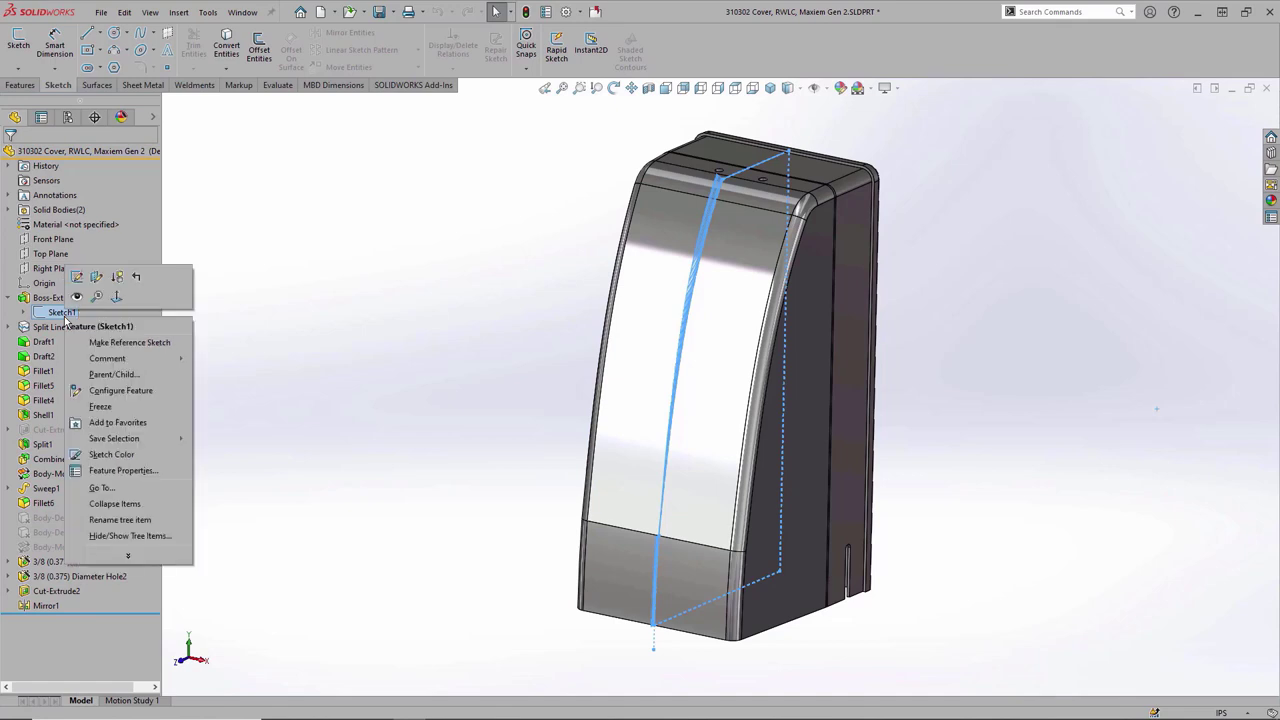
pyautogui.click(127, 423)
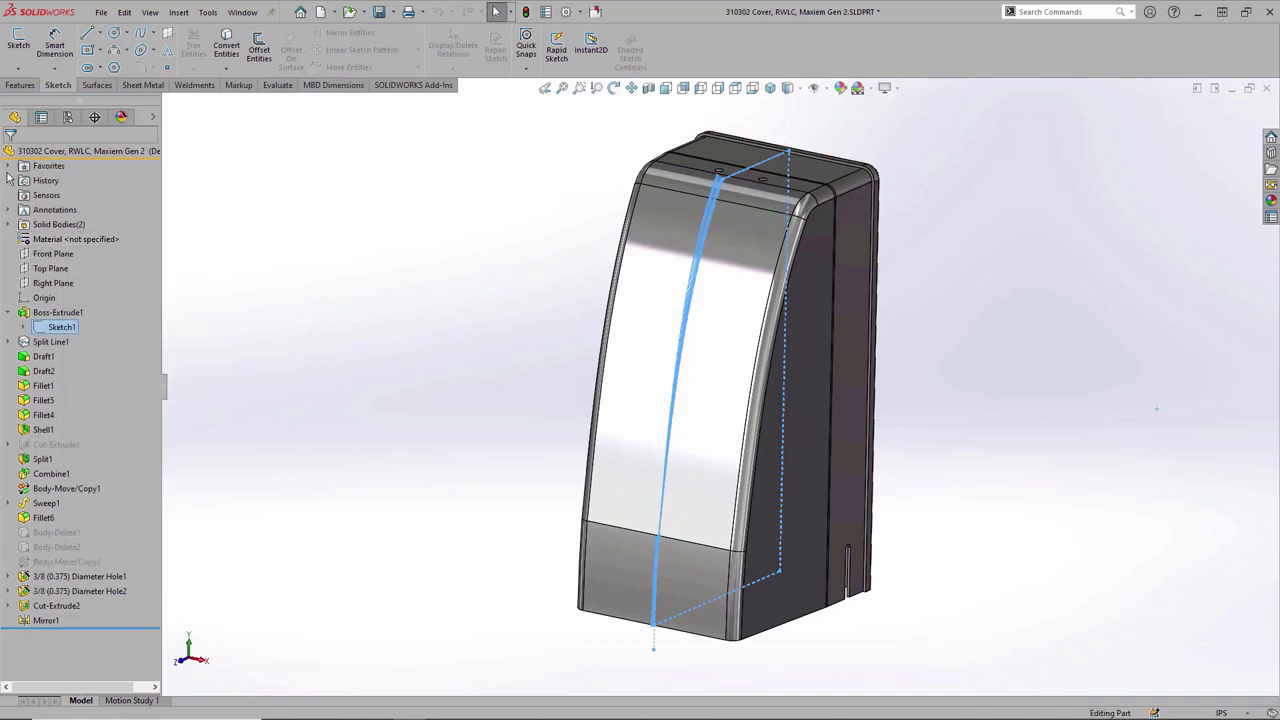
# - Edit Sketch1 from the Favorites folder
pyautogui.click(8, 167)
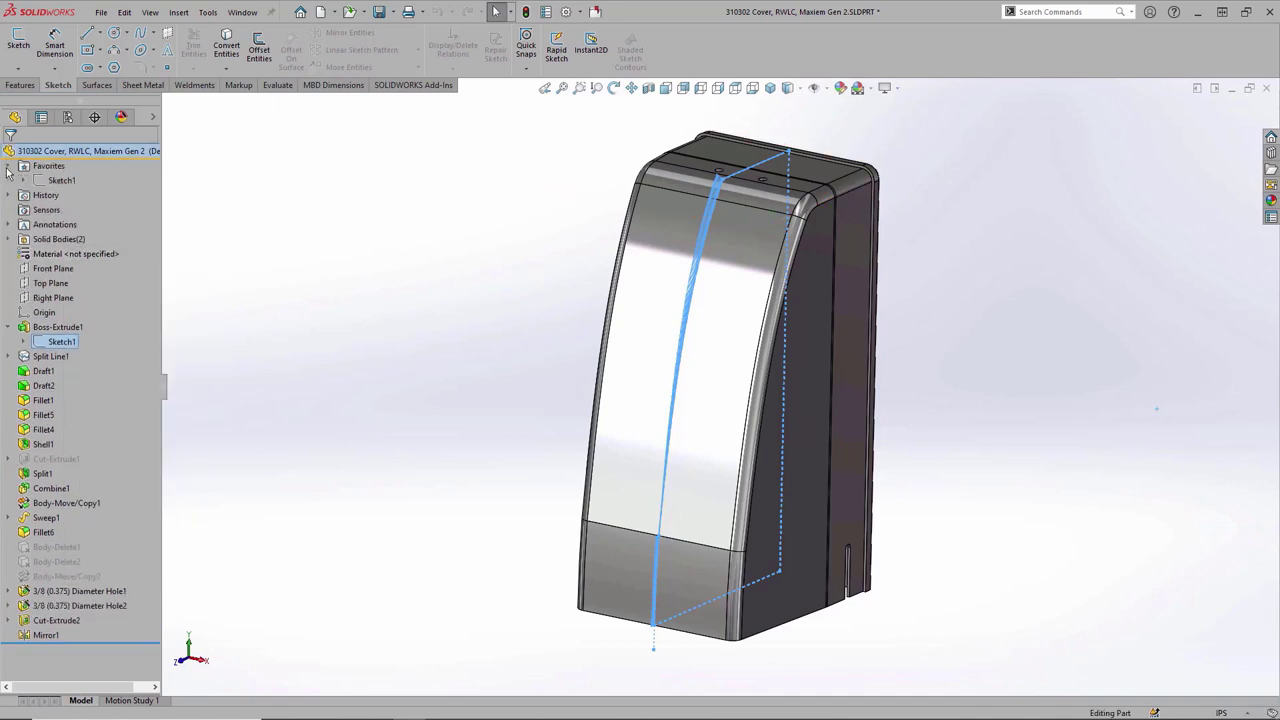
pyautogui.rightClick(70, 185)
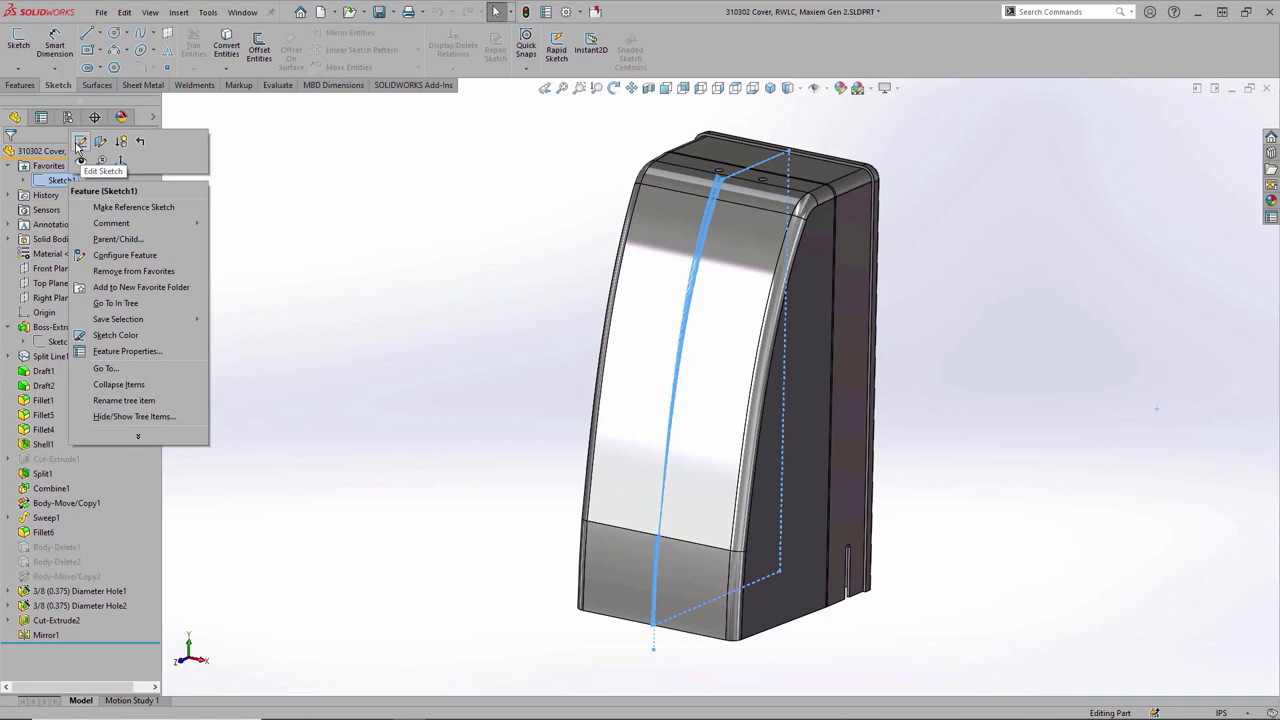
pyautogui.click(79, 143)
# - Switch to the G3 Sketch view and inspect the R40 arc, upper spline and their junction
pyautogui.press('space')
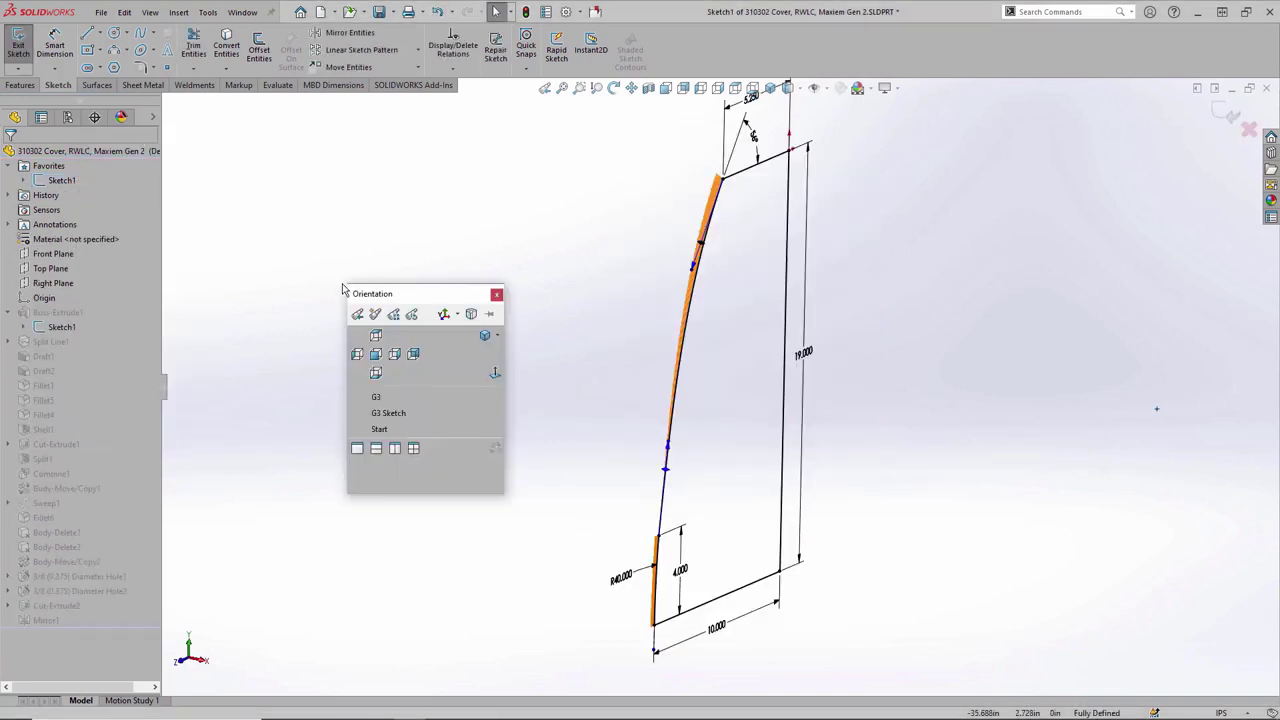
pyautogui.click(390, 413)
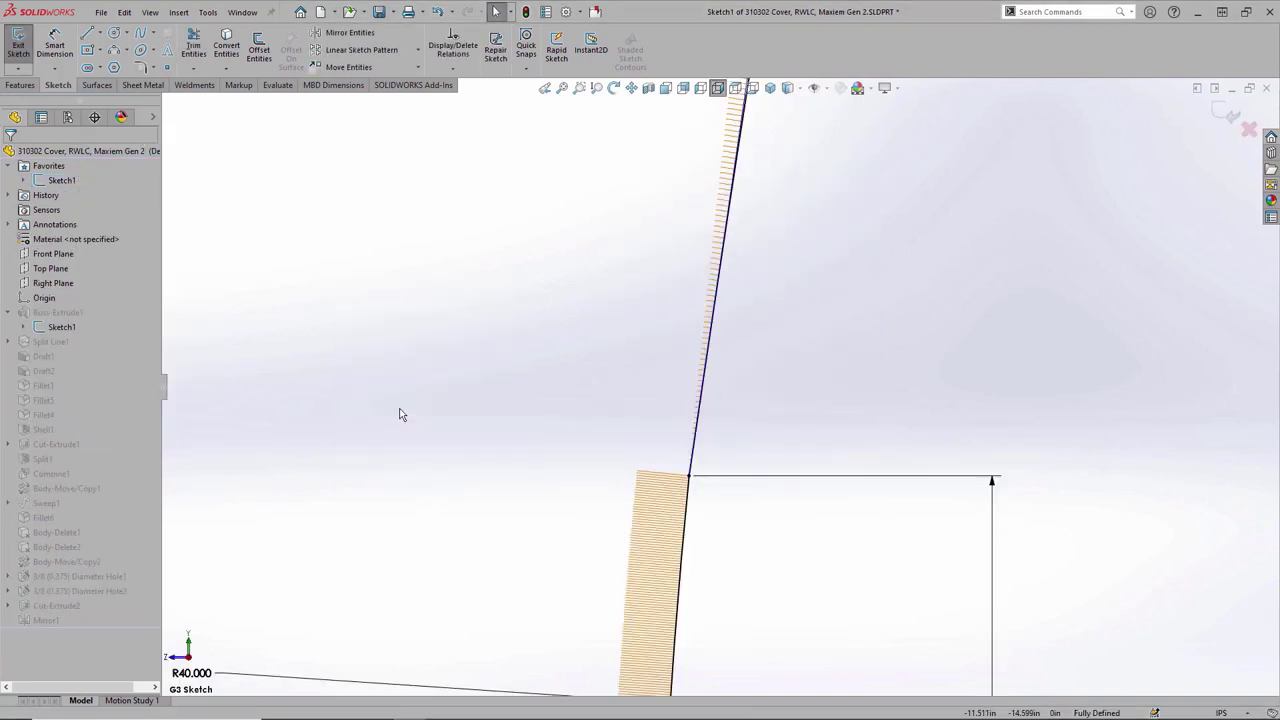
pyautogui.click(686, 515)
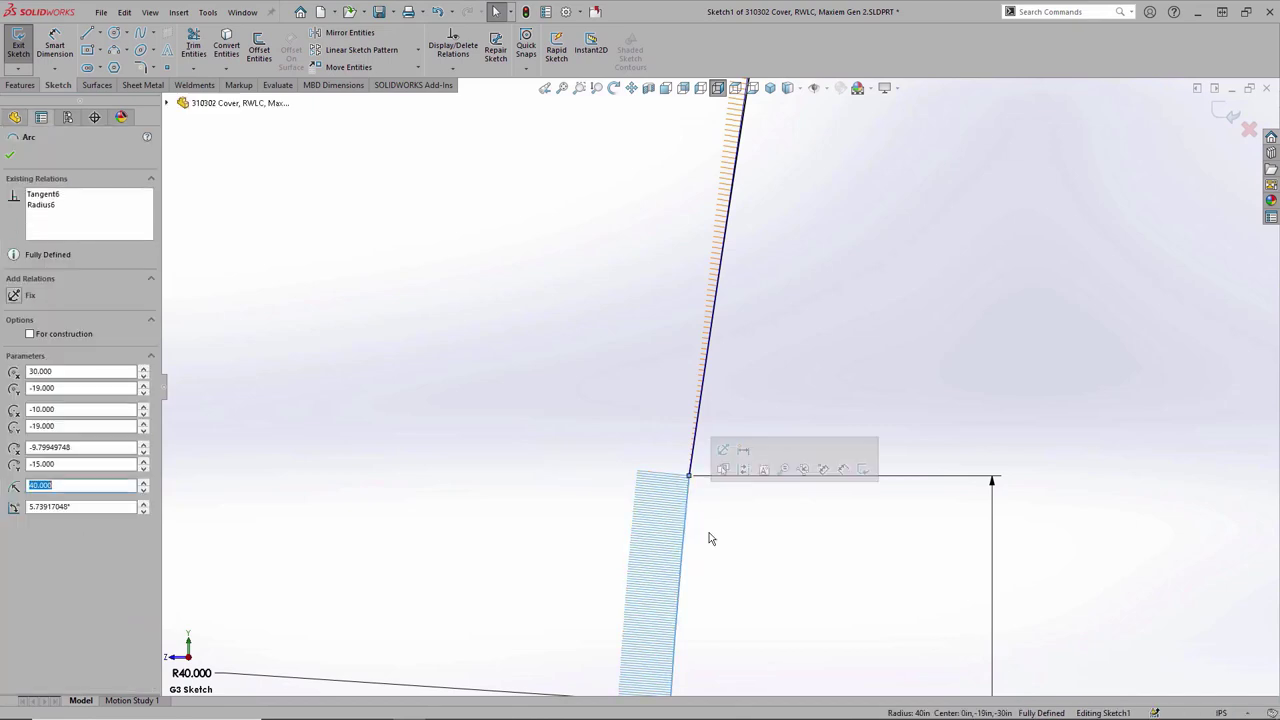
pyautogui.click(711, 537)
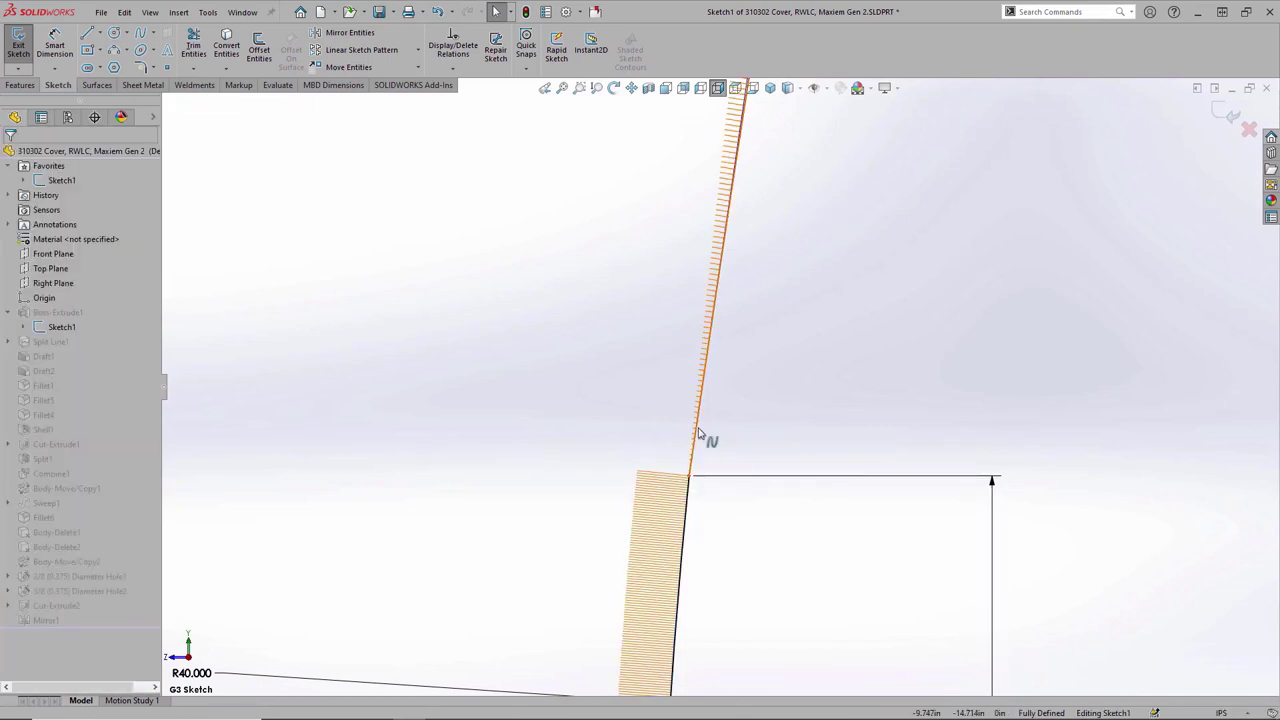
pyautogui.click(698, 432)
pyautogui.click(711, 444)
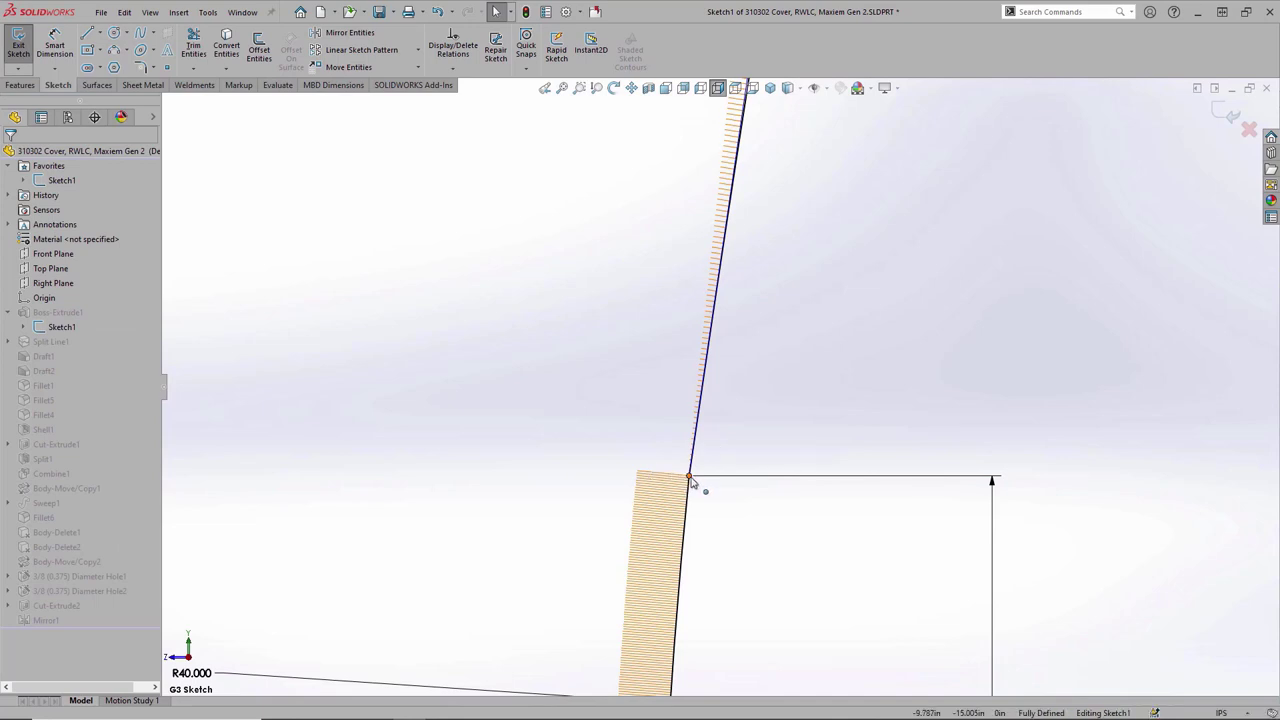
pyautogui.click(690, 480)
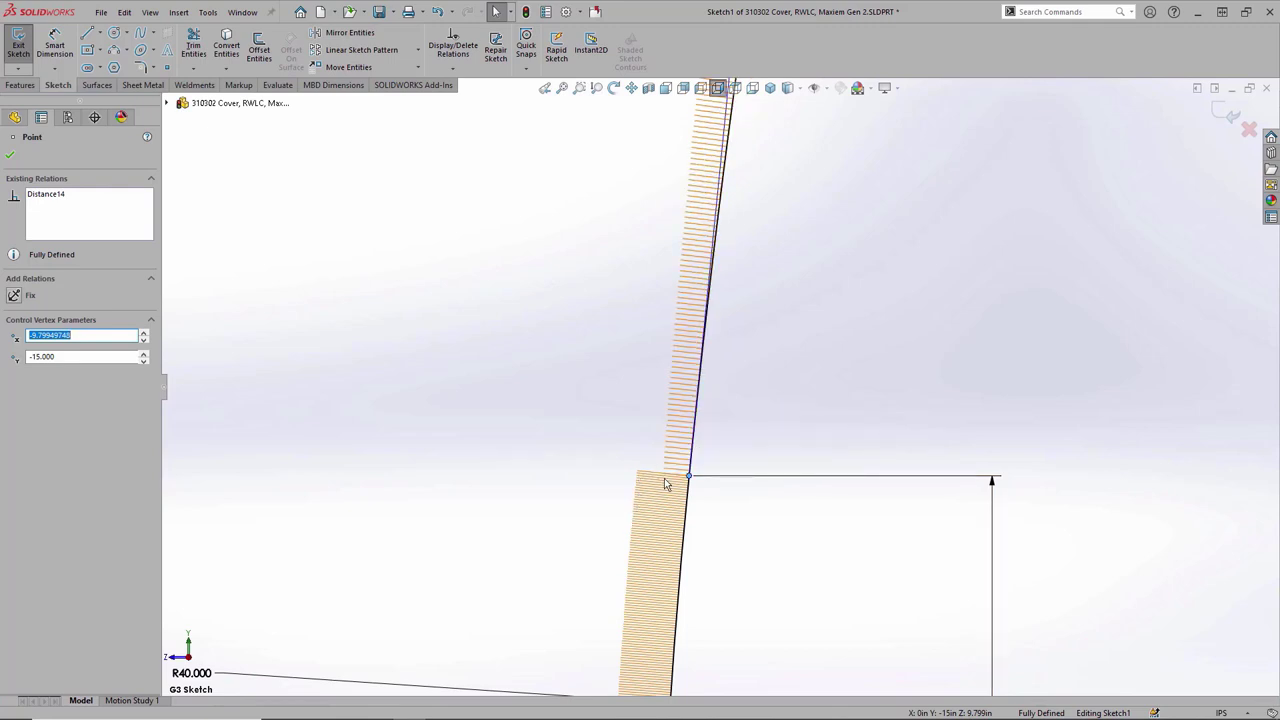
pyautogui.click(694, 503)
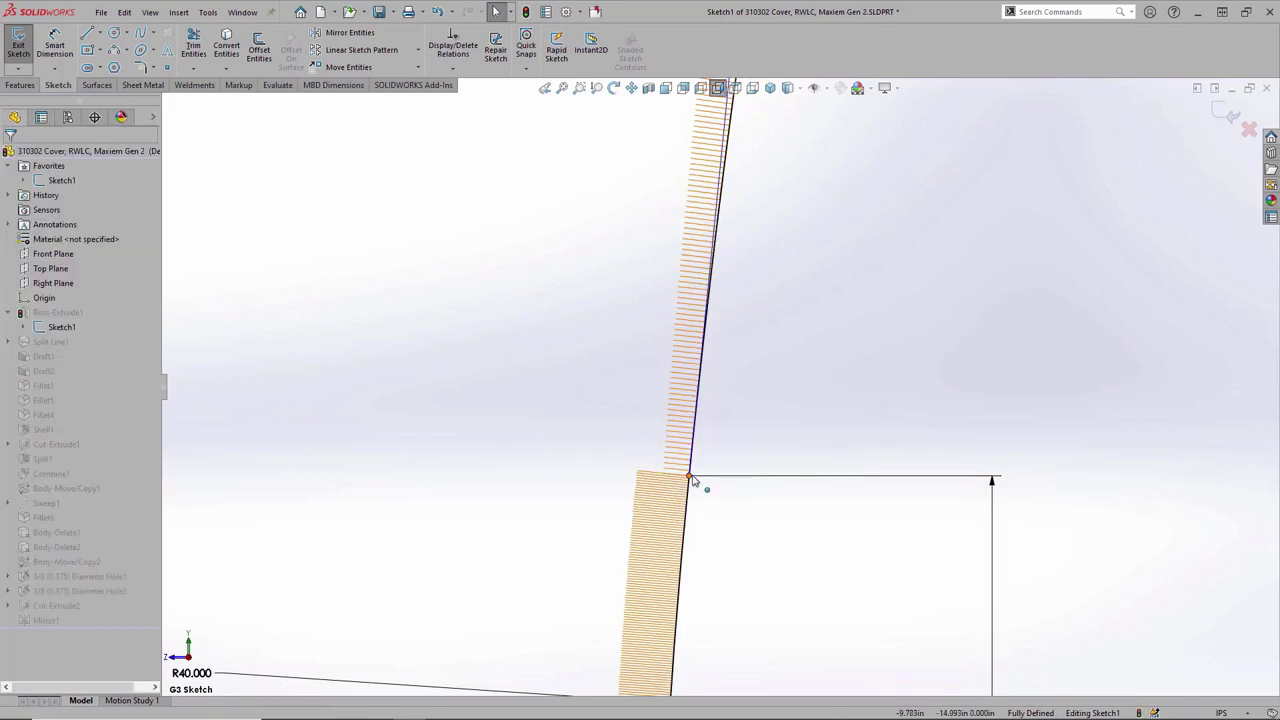
# - Add an Equal Curvature relation at the spline–arc junction and exit the sketch
pyautogui.click(692, 478)
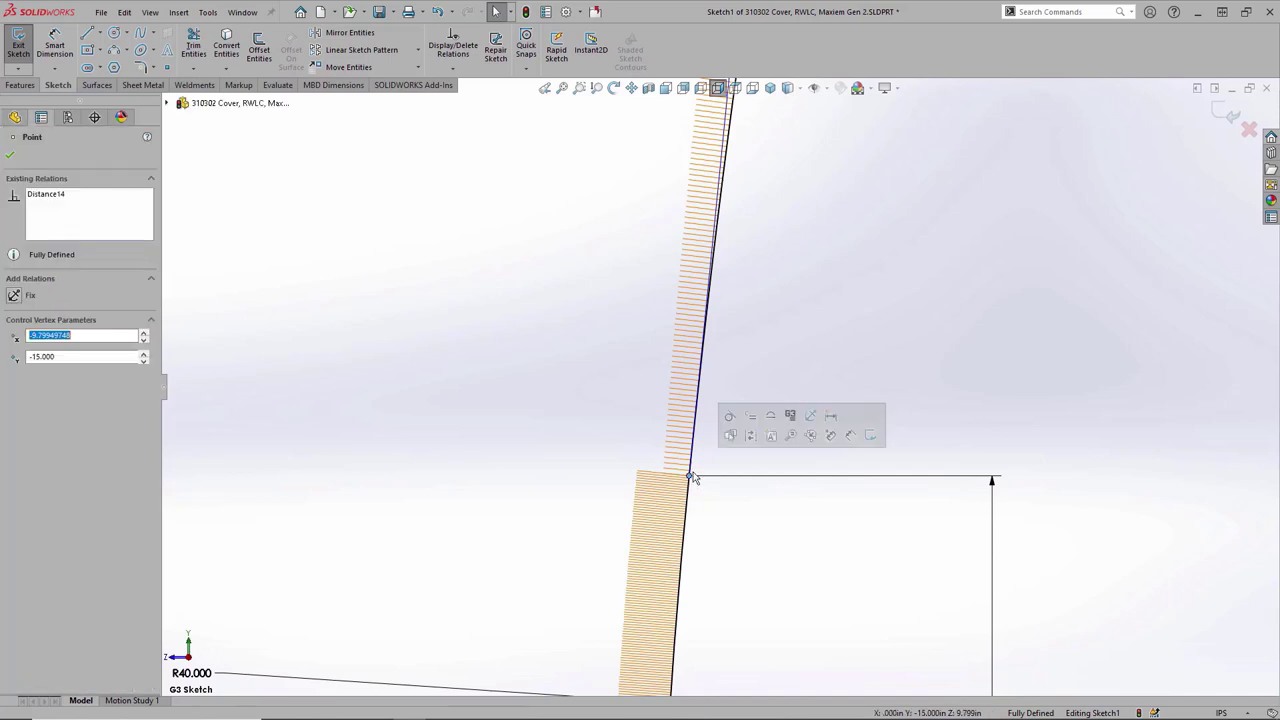
pyautogui.click(749, 416)
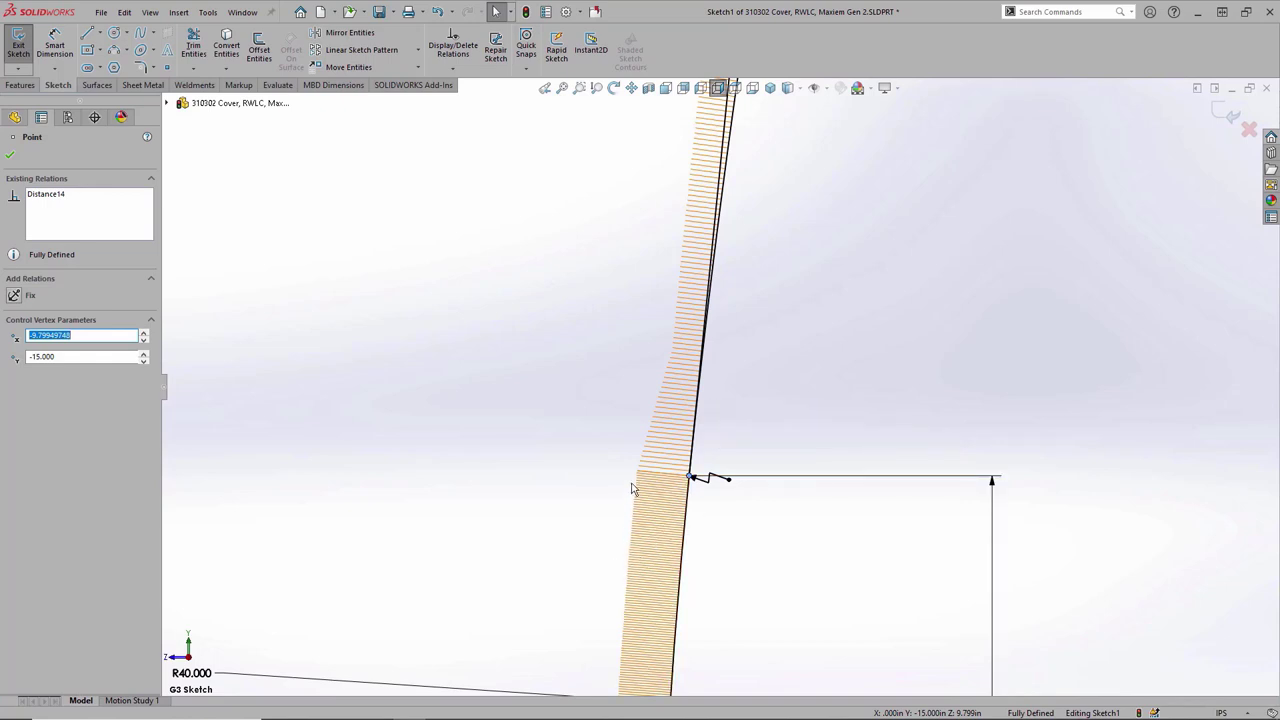
pyautogui.click(690, 479)
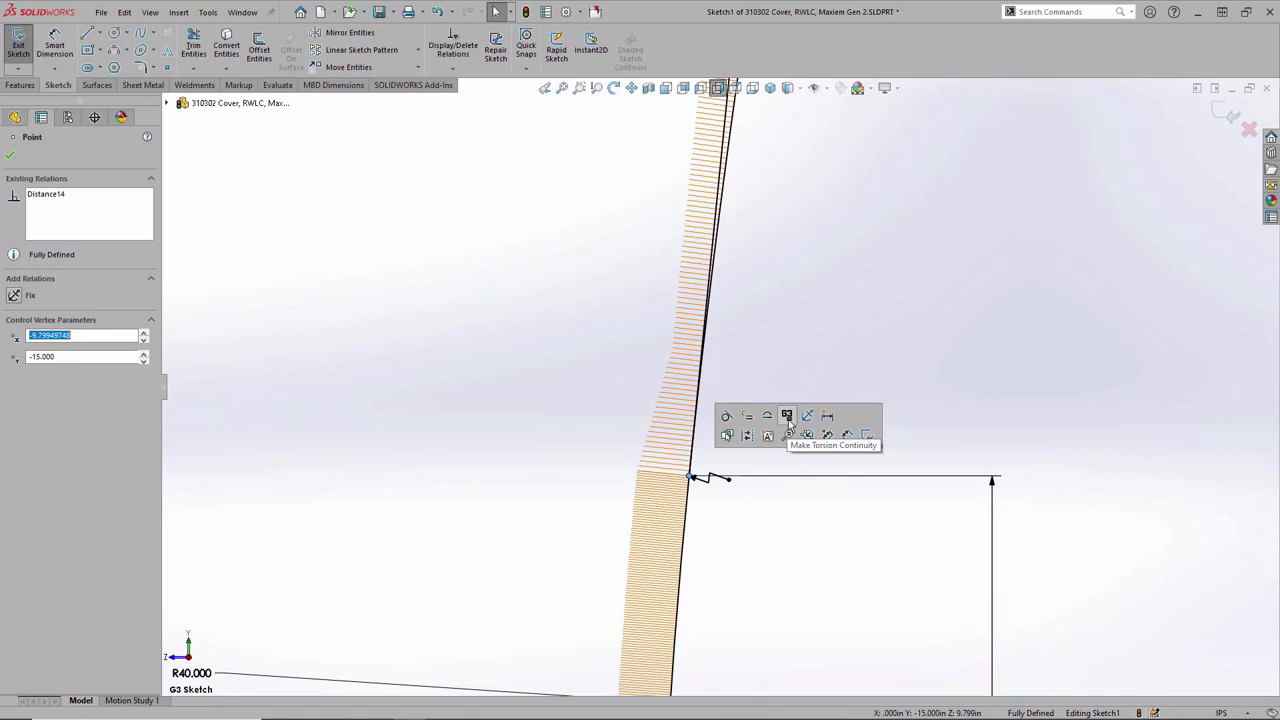
pyautogui.press('Escape')
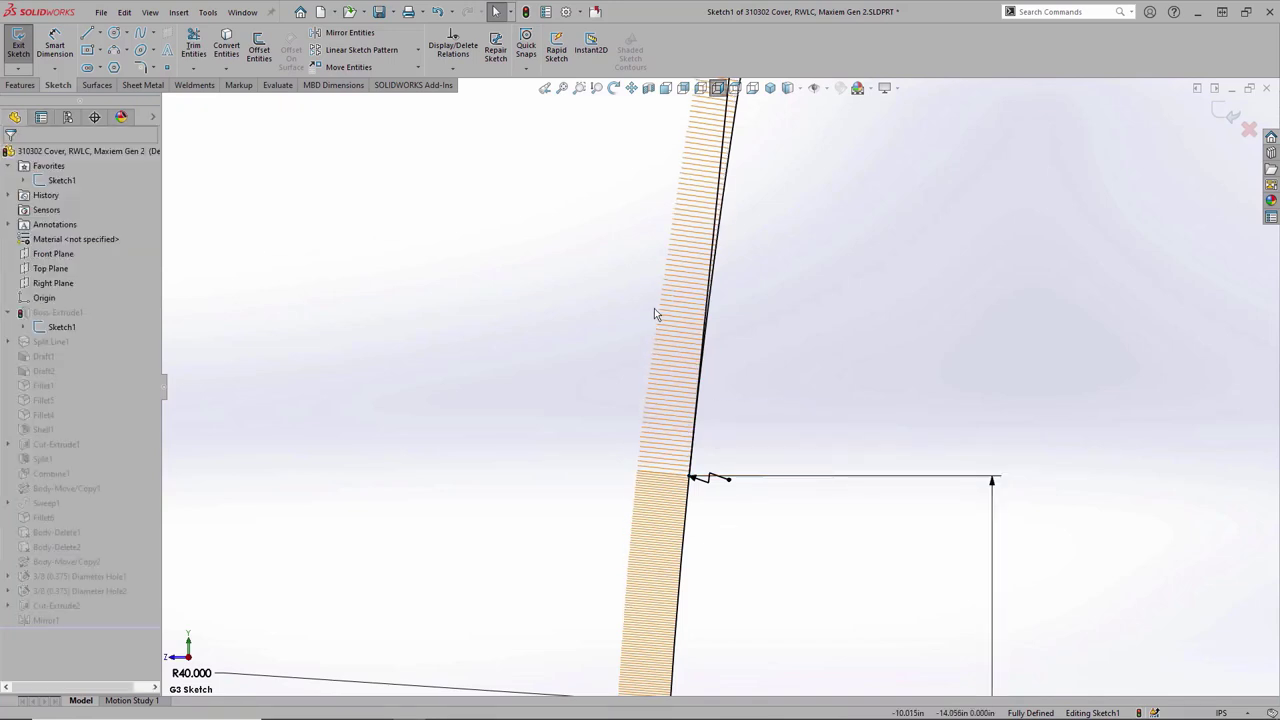
pyautogui.rightClick(524, 273)
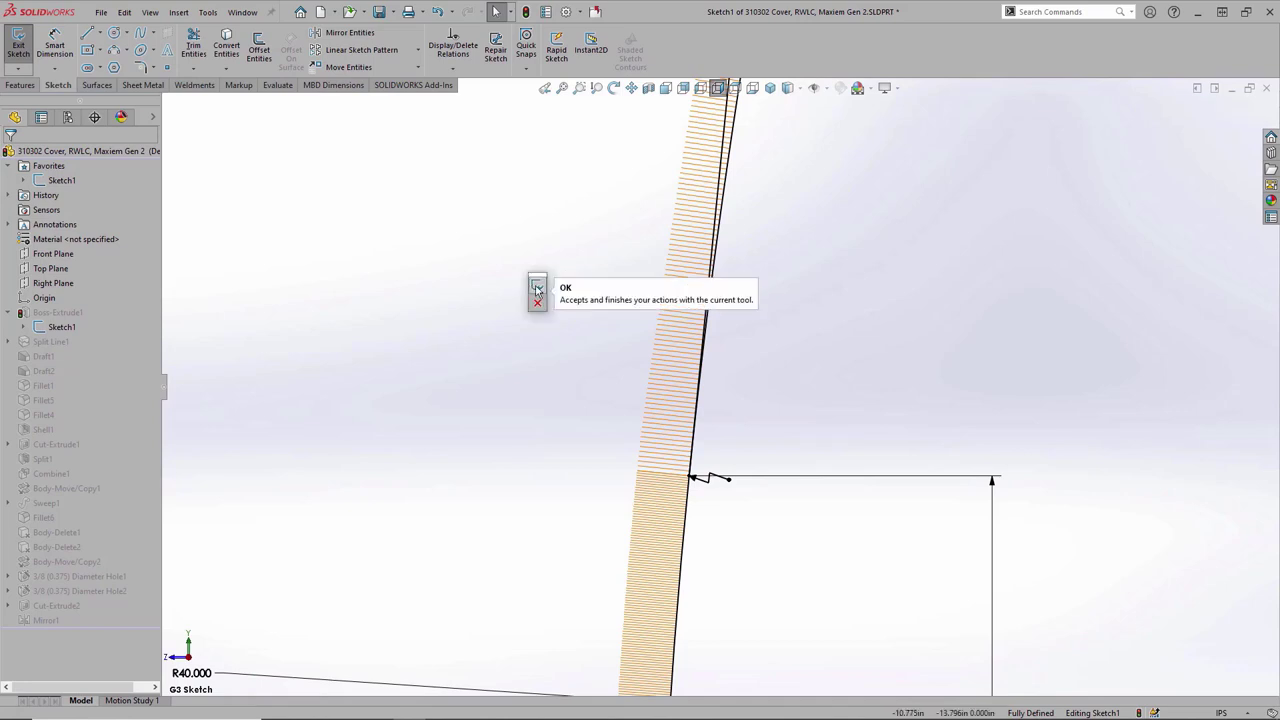
pyautogui.click(537, 290)
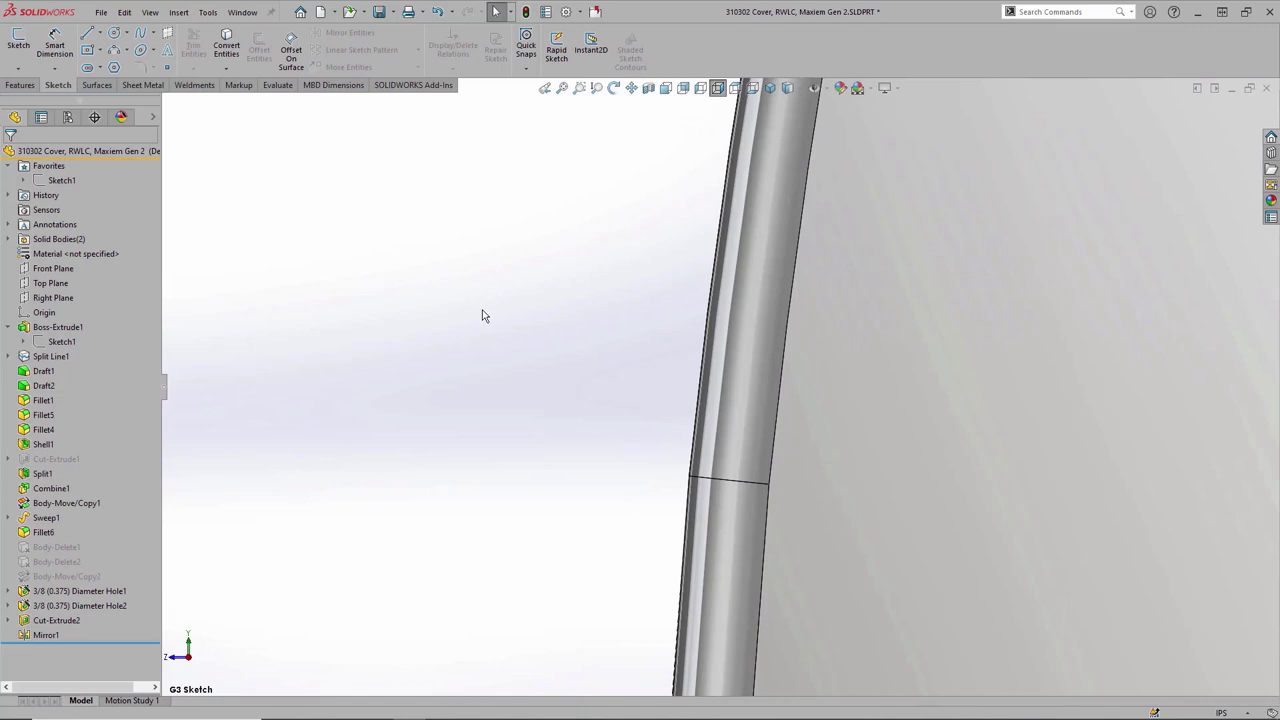
# - Return to the G3 view, show zebra stripes to inspect the cover, then turn them off
pyautogui.press('space')
pyautogui.click(480, 355)
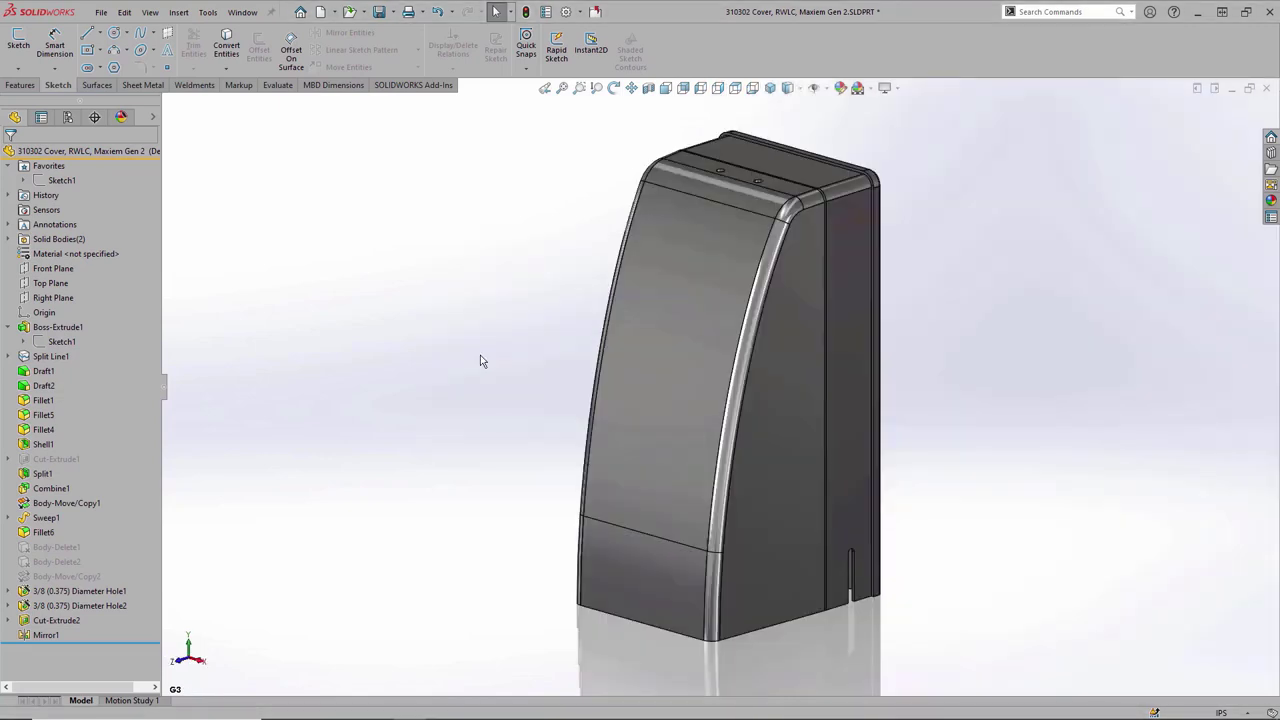
pyautogui.press('s')
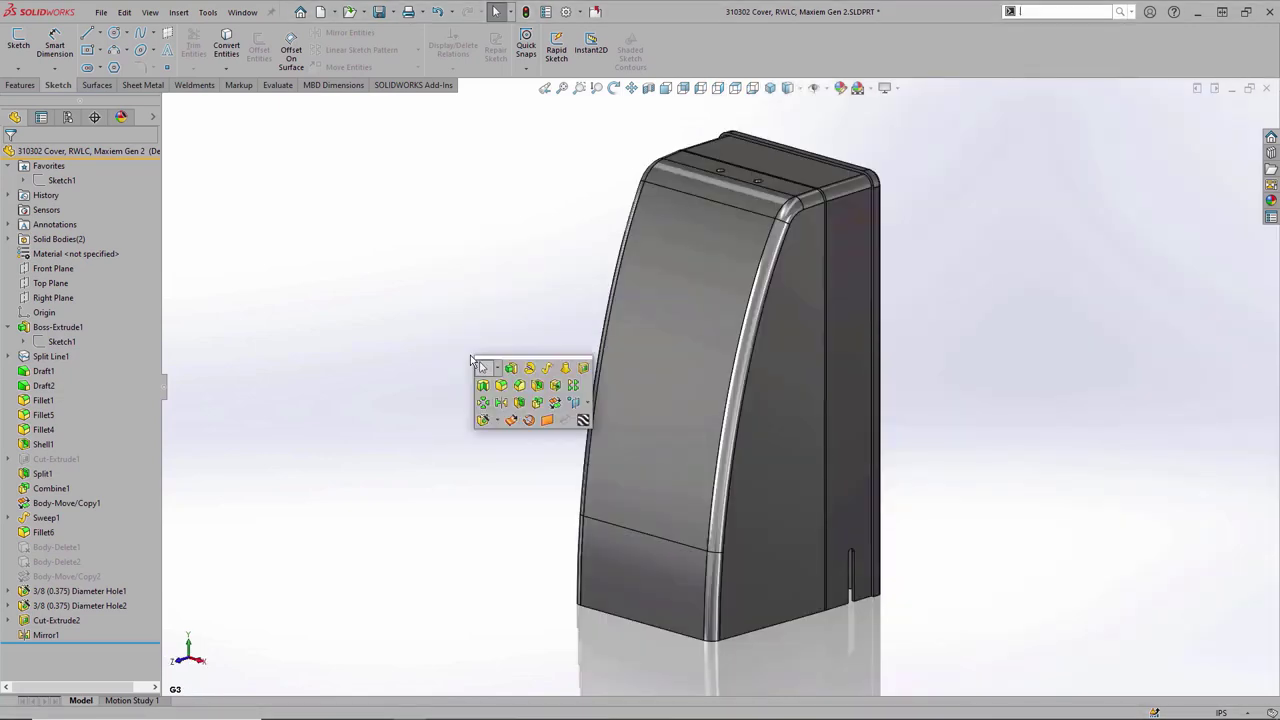
pyautogui.click(582, 421)
pyautogui.moveTo(483, 423)
pyautogui.mouseDown(button='middle')
pyautogui.moveTo(550, 471)
pyautogui.moveTo(491, 443)
pyautogui.mouseUp(button='middle')
pyautogui.press('s')
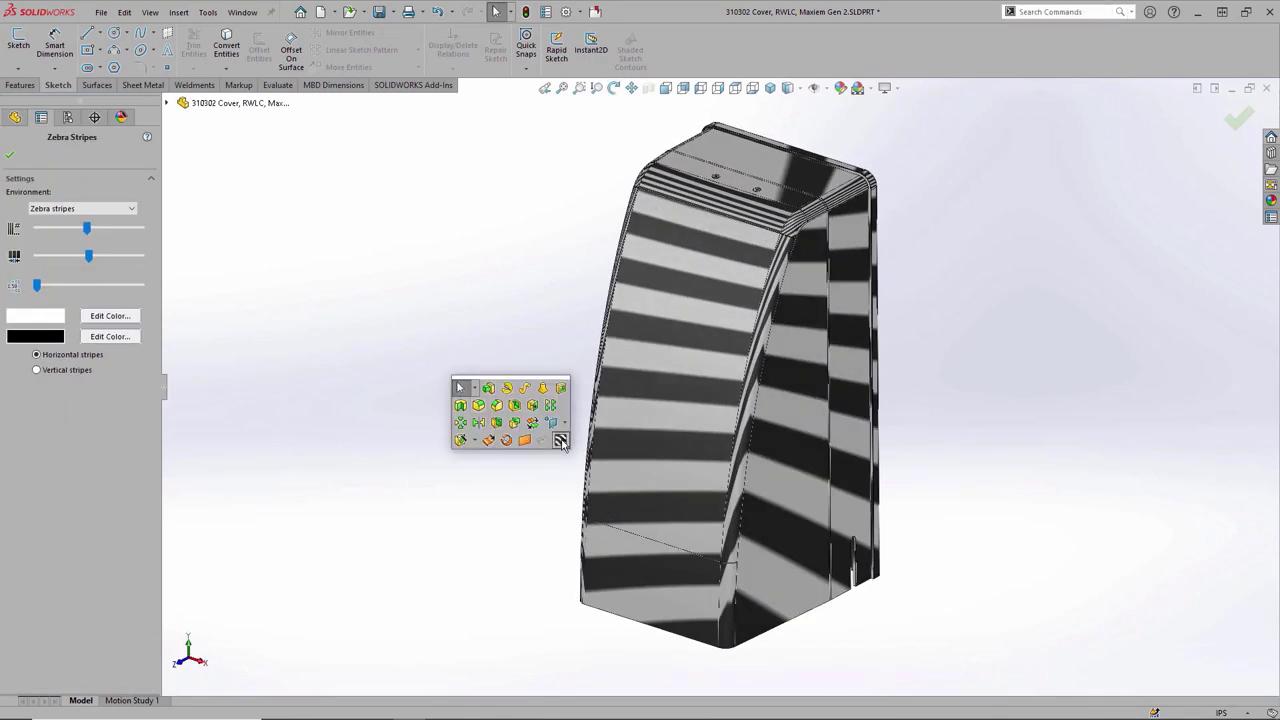
pyautogui.click(558, 440)
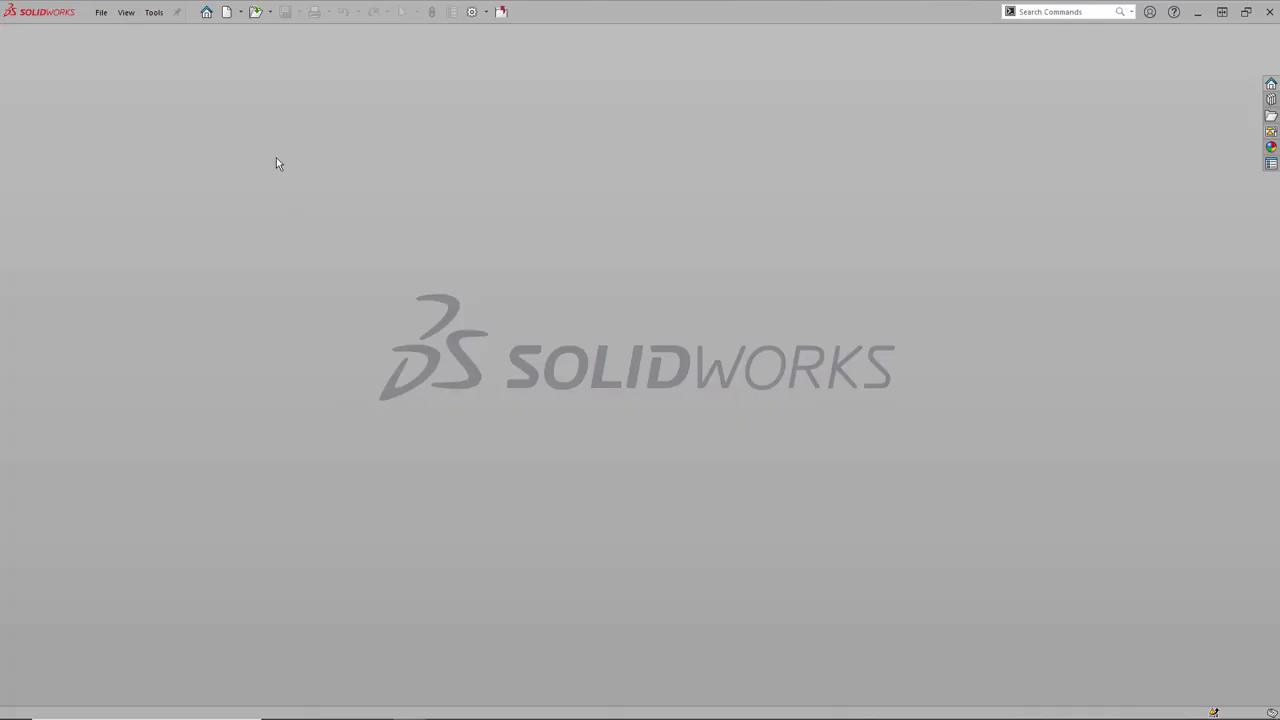
# - Create a new Part_MM part and start a sketch on the Front Plane
pyautogui.click(226, 14)
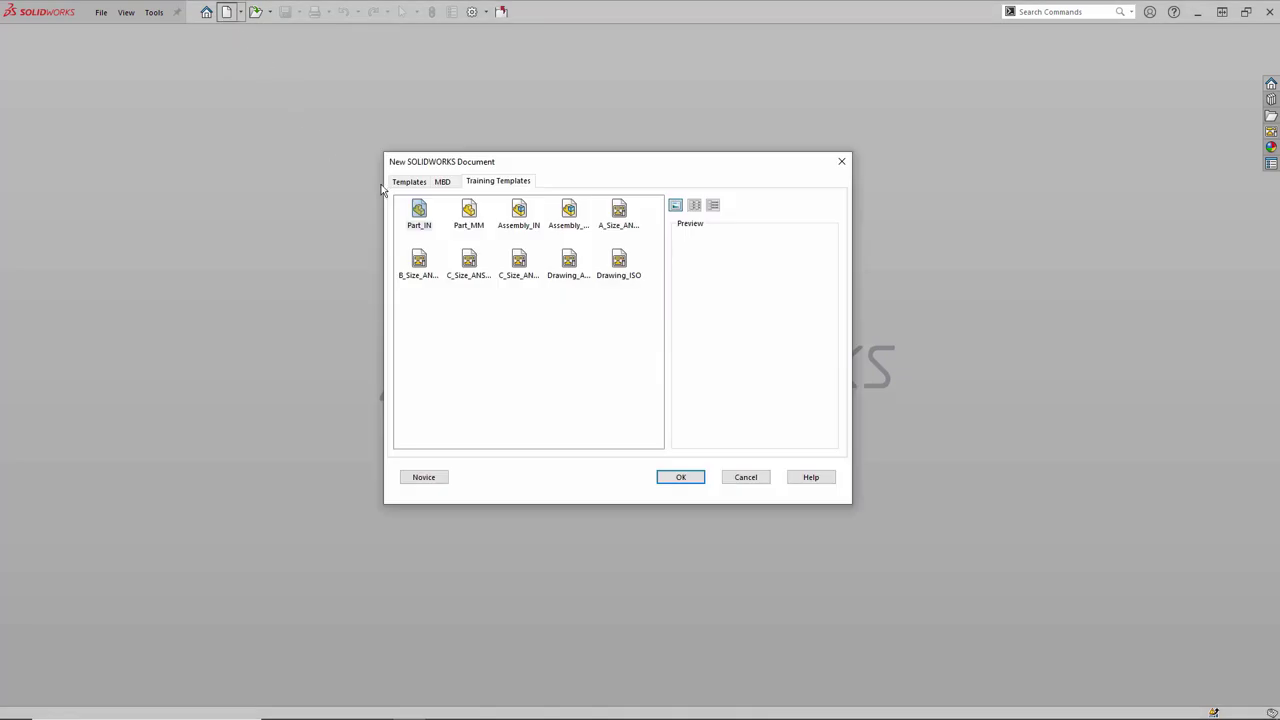
pyautogui.doubleClick(466, 225)
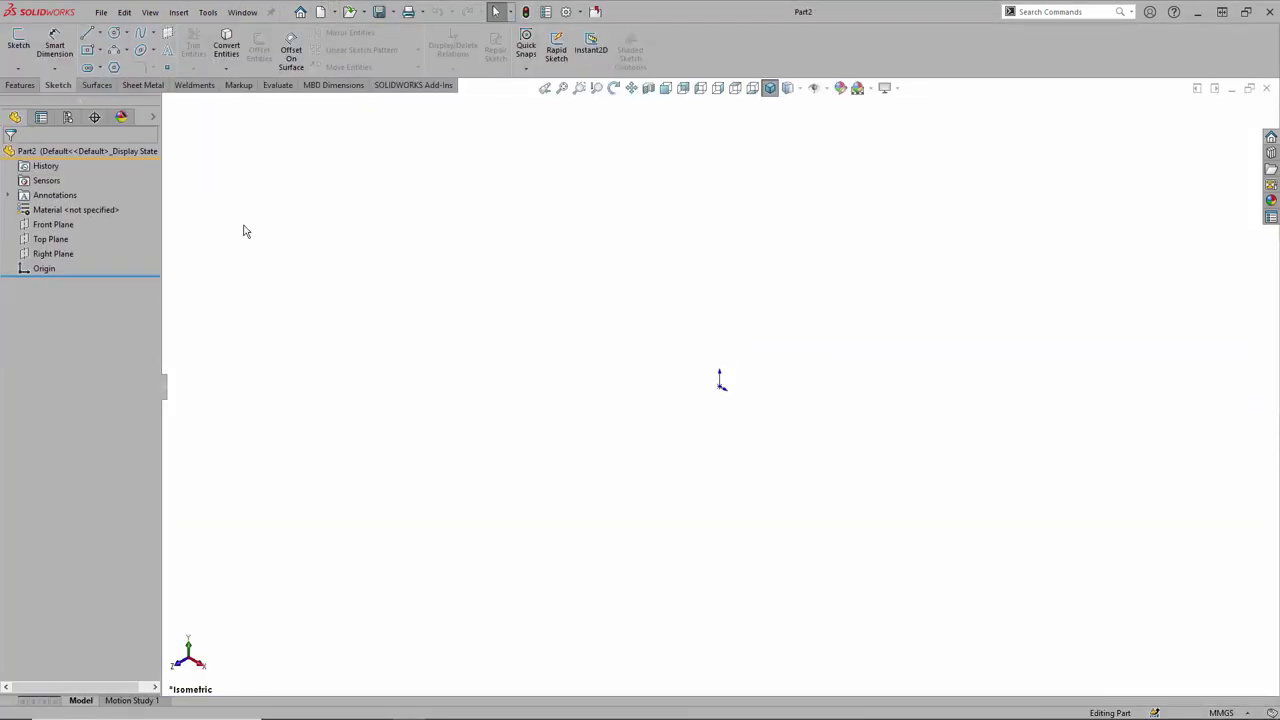
pyautogui.click(69, 224)
pyautogui.click(81, 204)
pyautogui.click(490, 294)
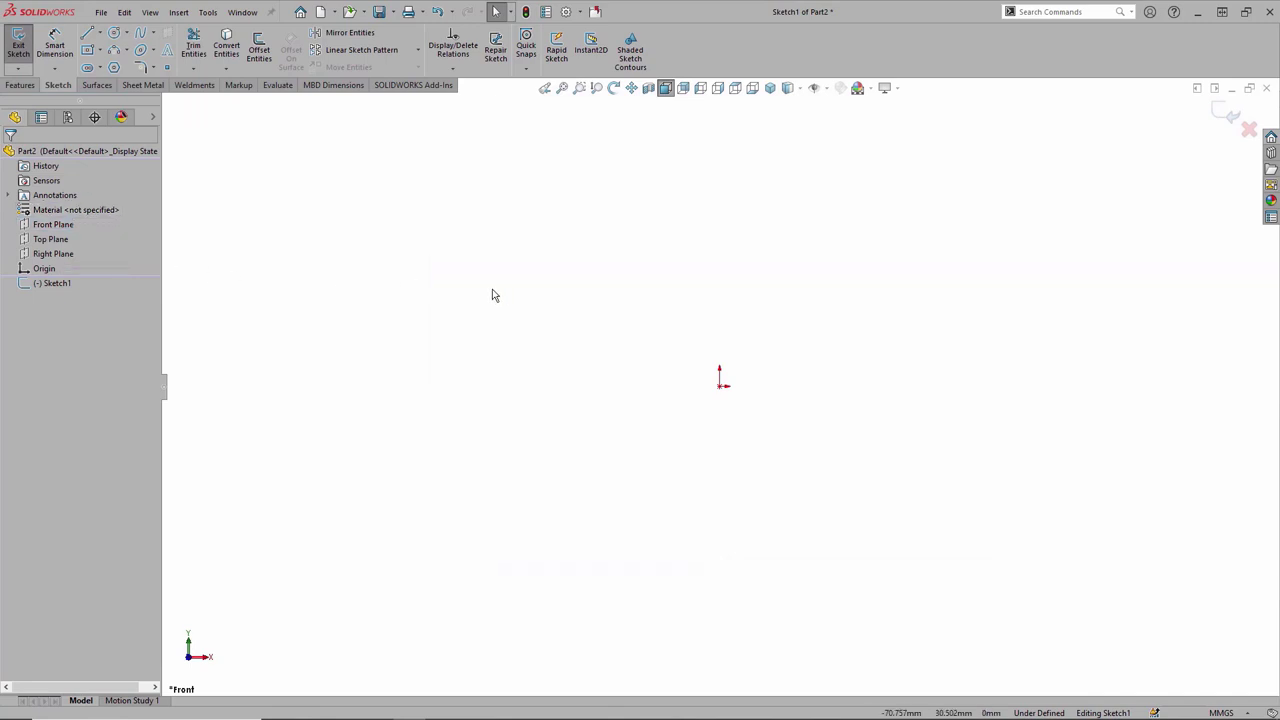
# - Draw a vertical and a horizontal centerline starting at the origin
pyautogui.press('s')
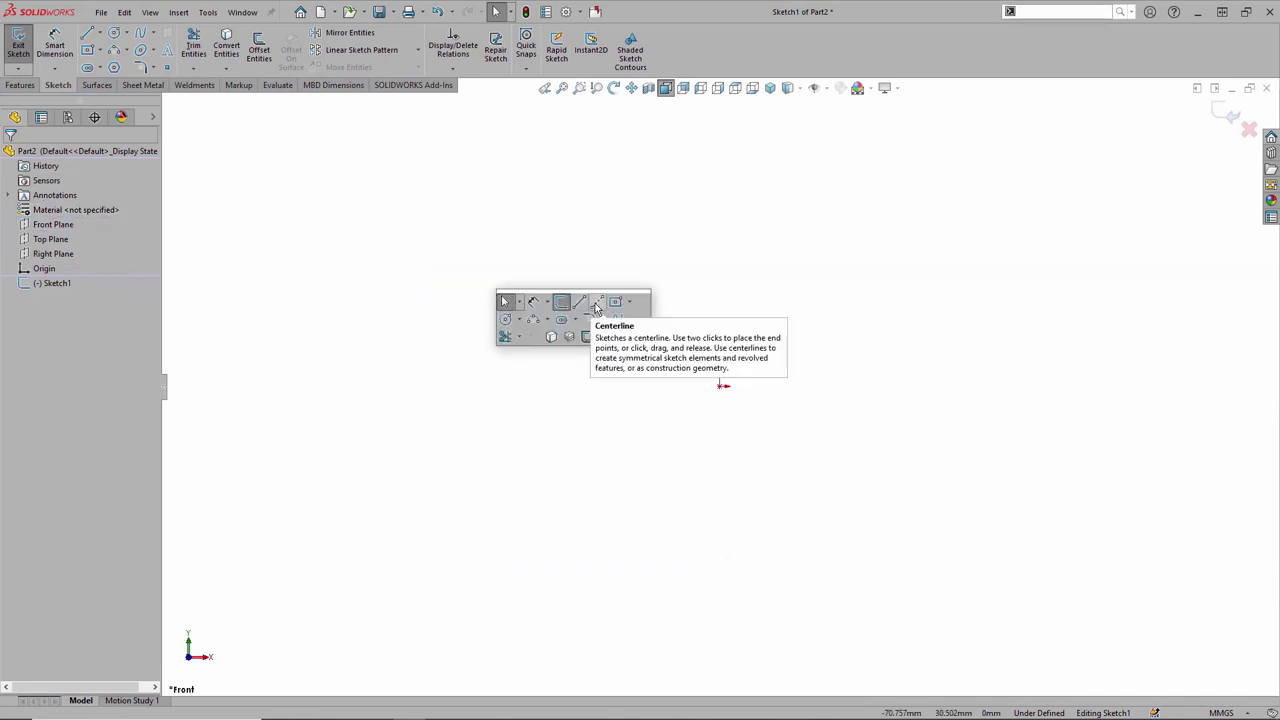
pyautogui.click(597, 302)
pyautogui.click(719, 380)
pyautogui.click(719, 241)
pyautogui.click(720, 385)
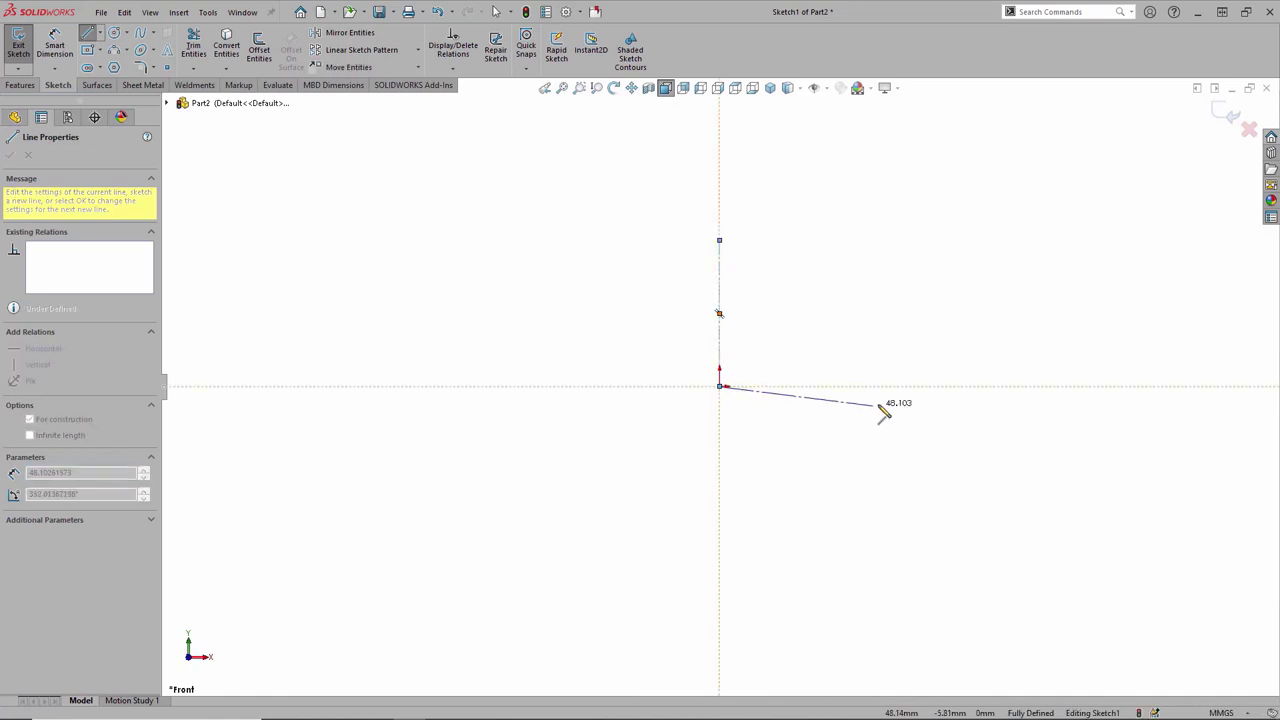
pyautogui.click(931, 386)
pyautogui.press('s')
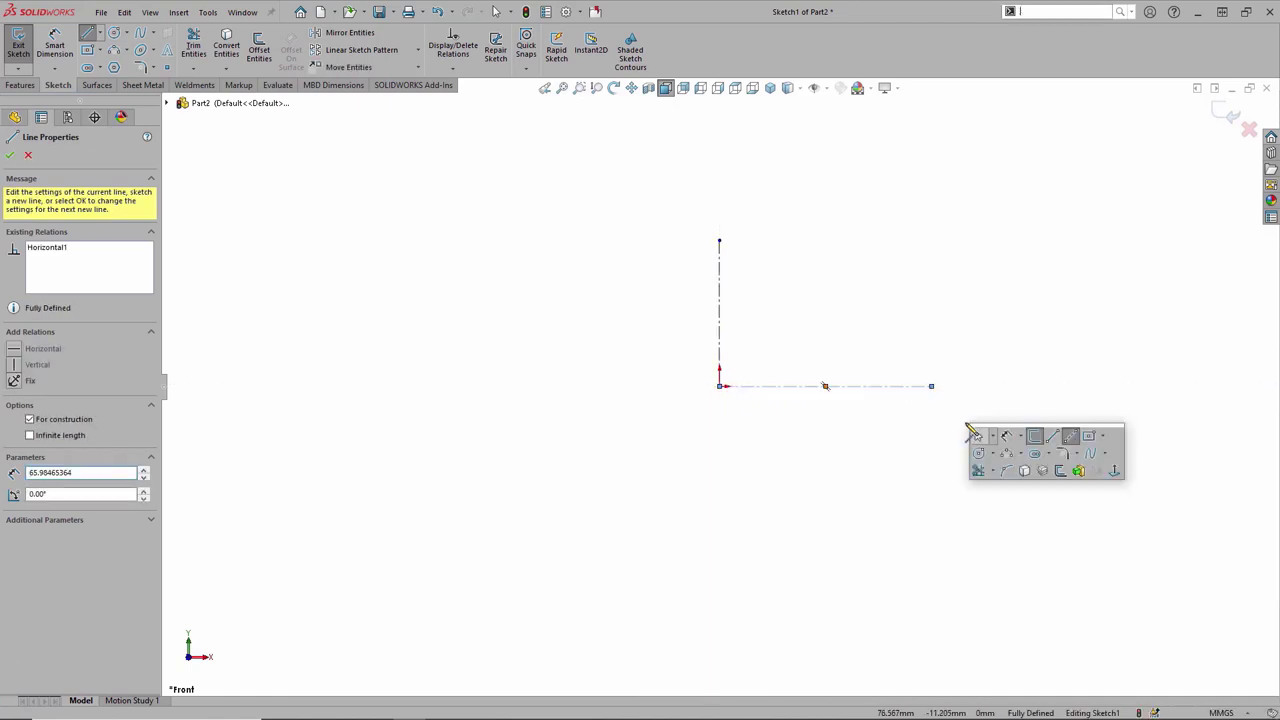
pyautogui.click(1048, 455)
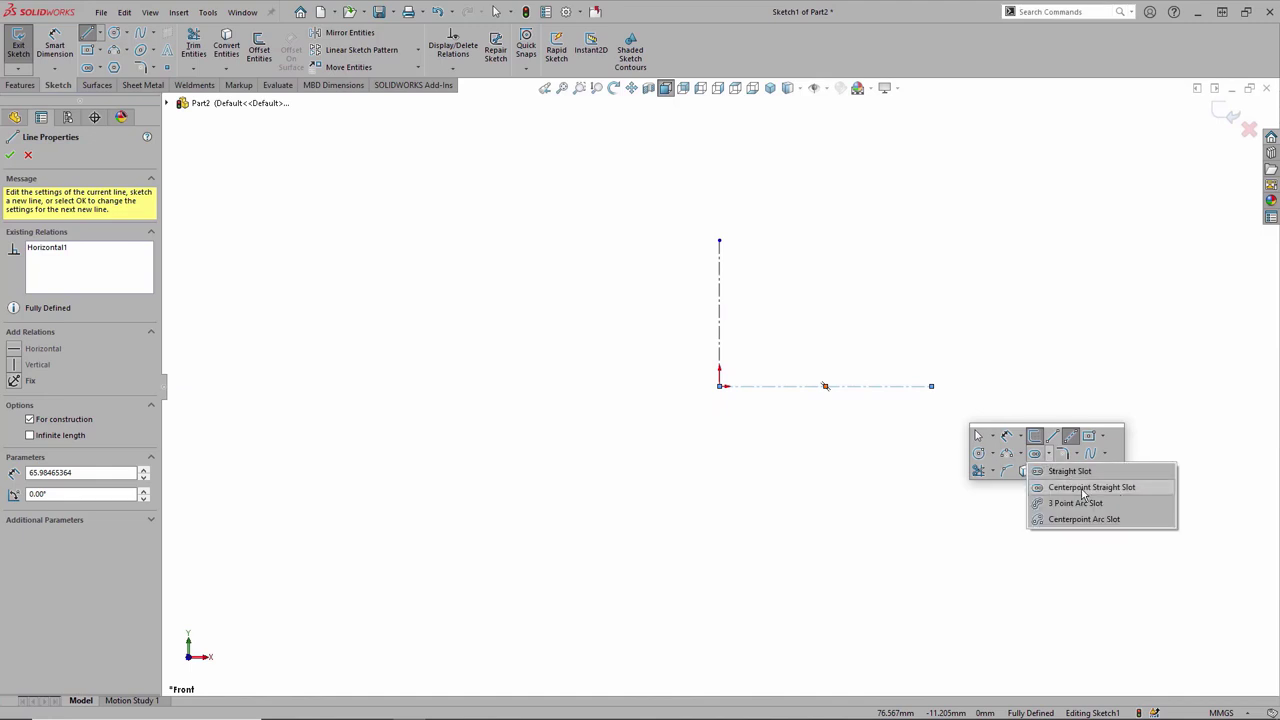
# - Draw a centerpoint straight slot centred on the horizontal centerline's end
pyautogui.click(1083, 489)
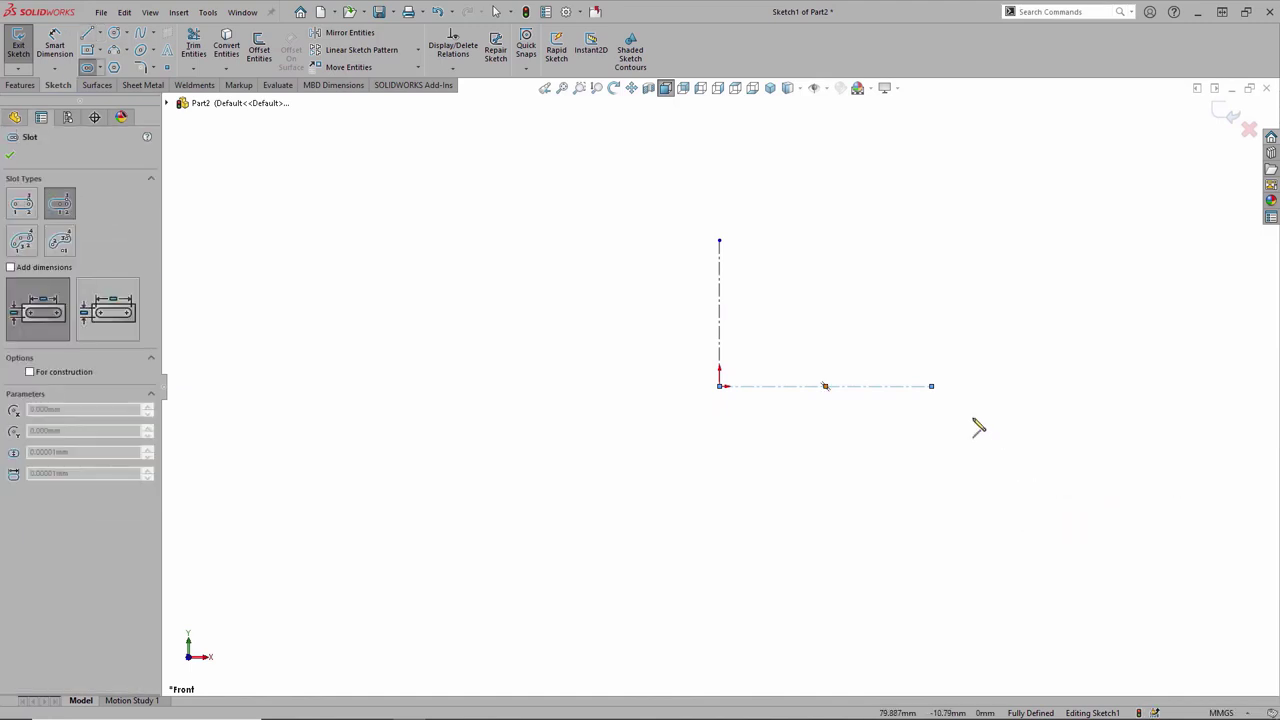
pyautogui.click(931, 386)
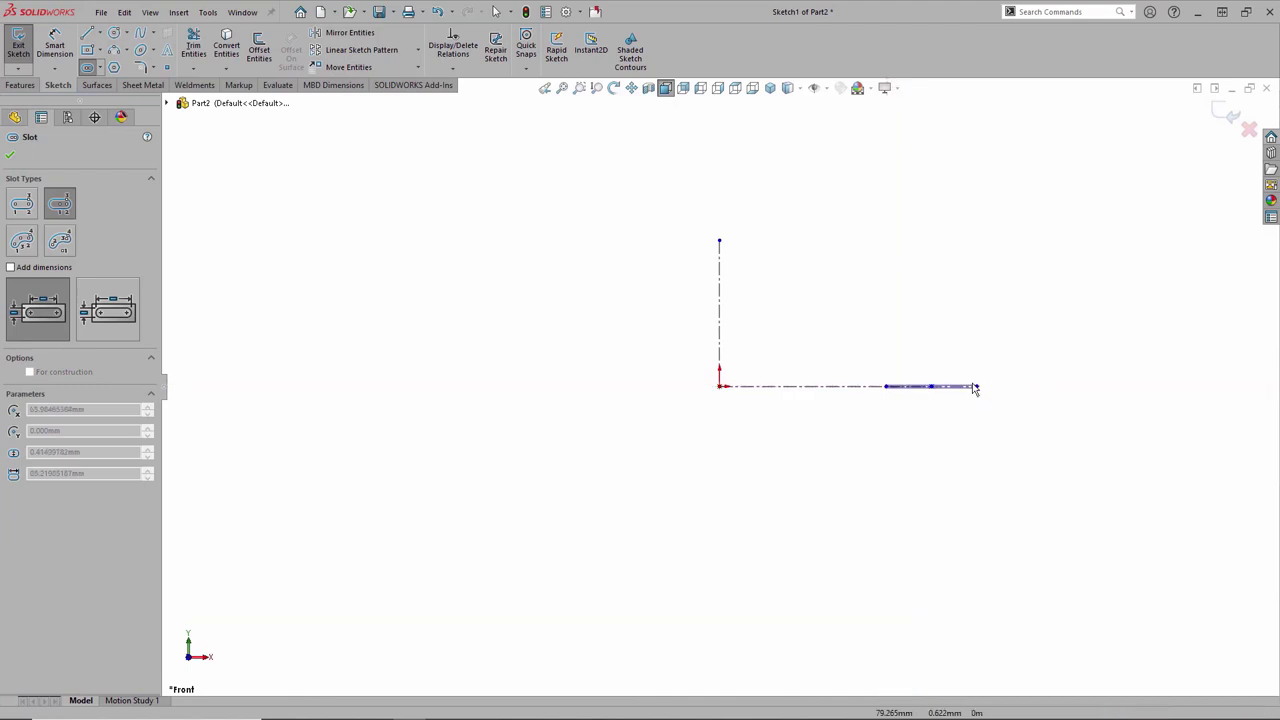
pyautogui.click(977, 386)
pyautogui.click(966, 372)
pyautogui.click(964, 367)
pyautogui.press('Escape')
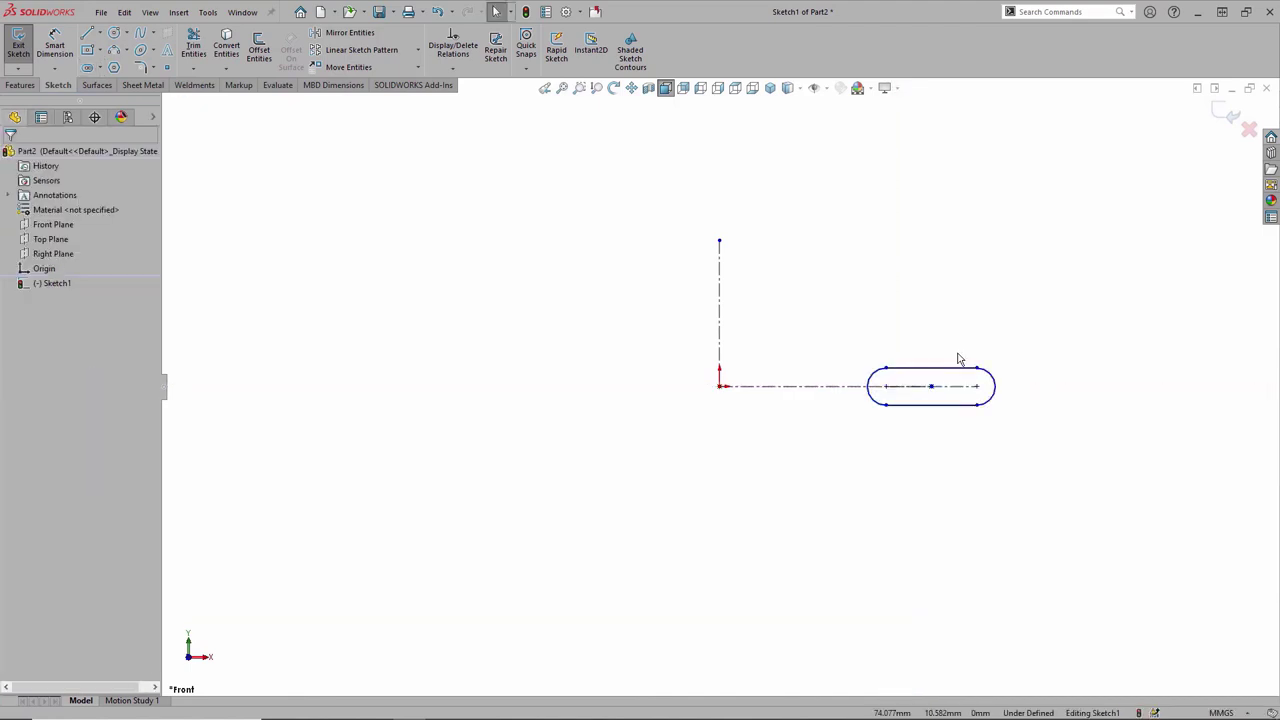
# - Dimension the slot 30 between end arcs and 20 wide
pyautogui.press('s')
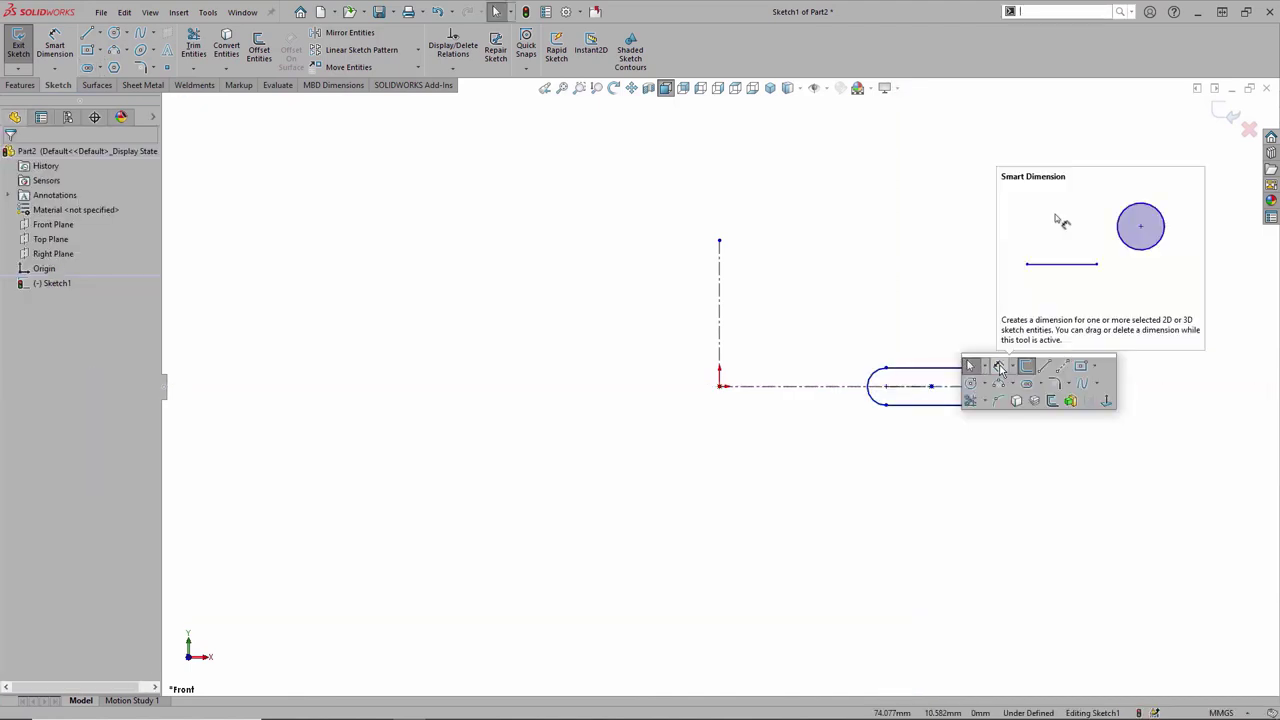
pyautogui.click(999, 367)
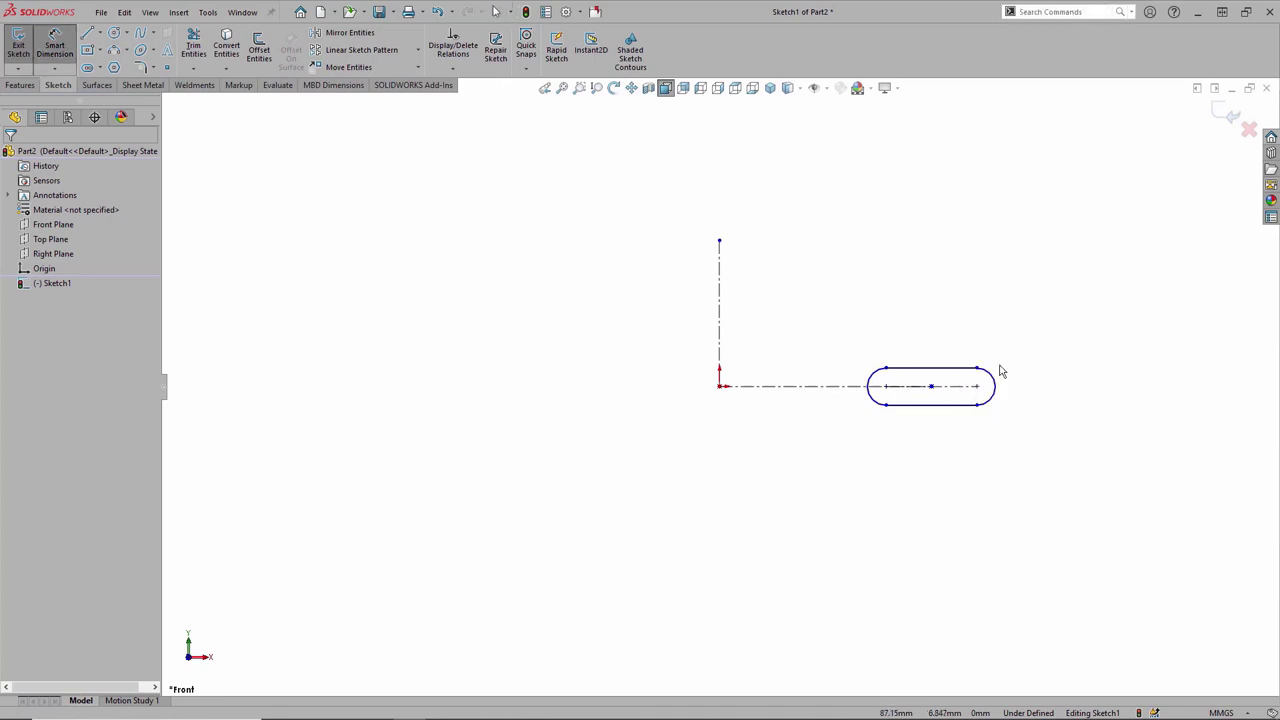
pyautogui.click(880, 405)
pyautogui.click(992, 402)
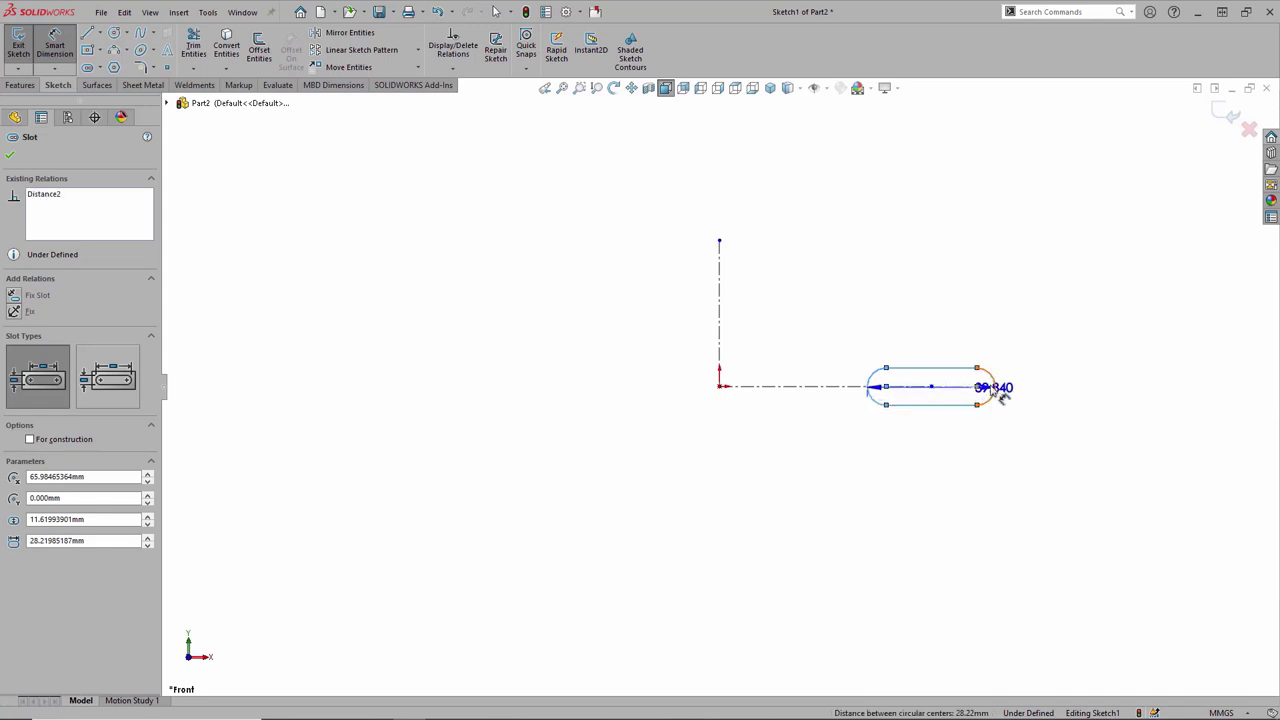
pyautogui.click(943, 330)
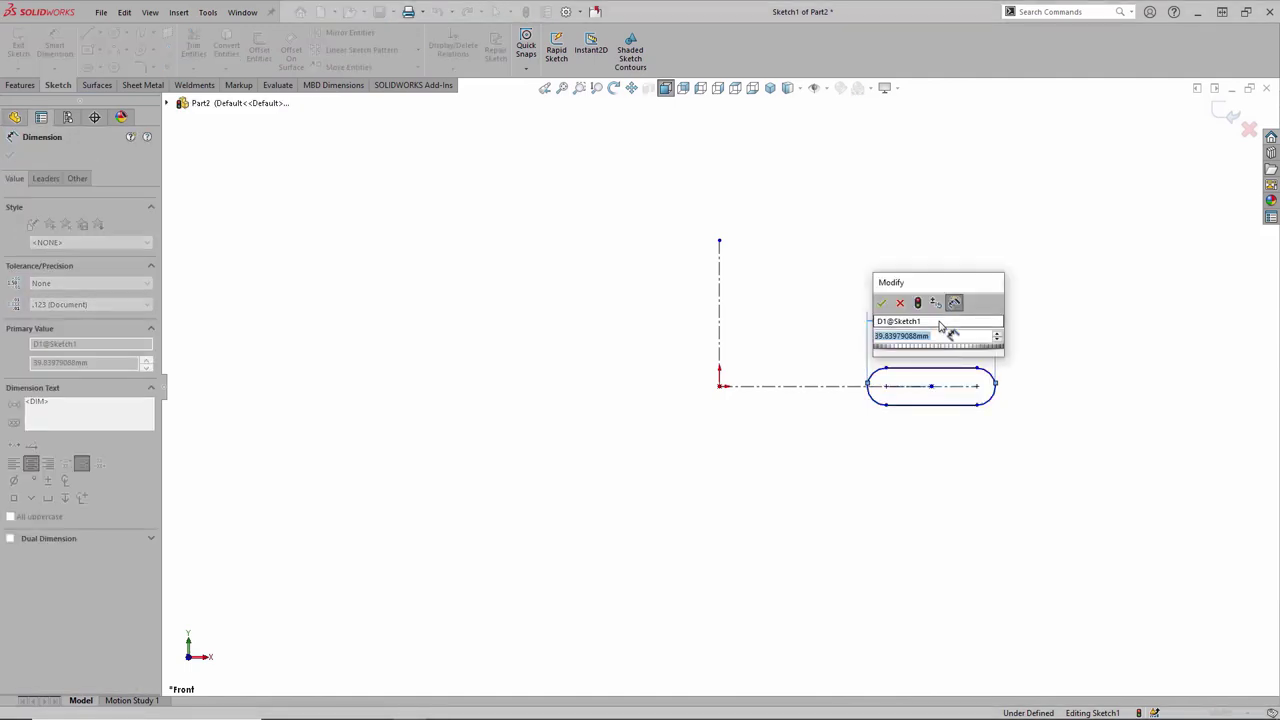
pyautogui.write('30')
pyautogui.press('Return')
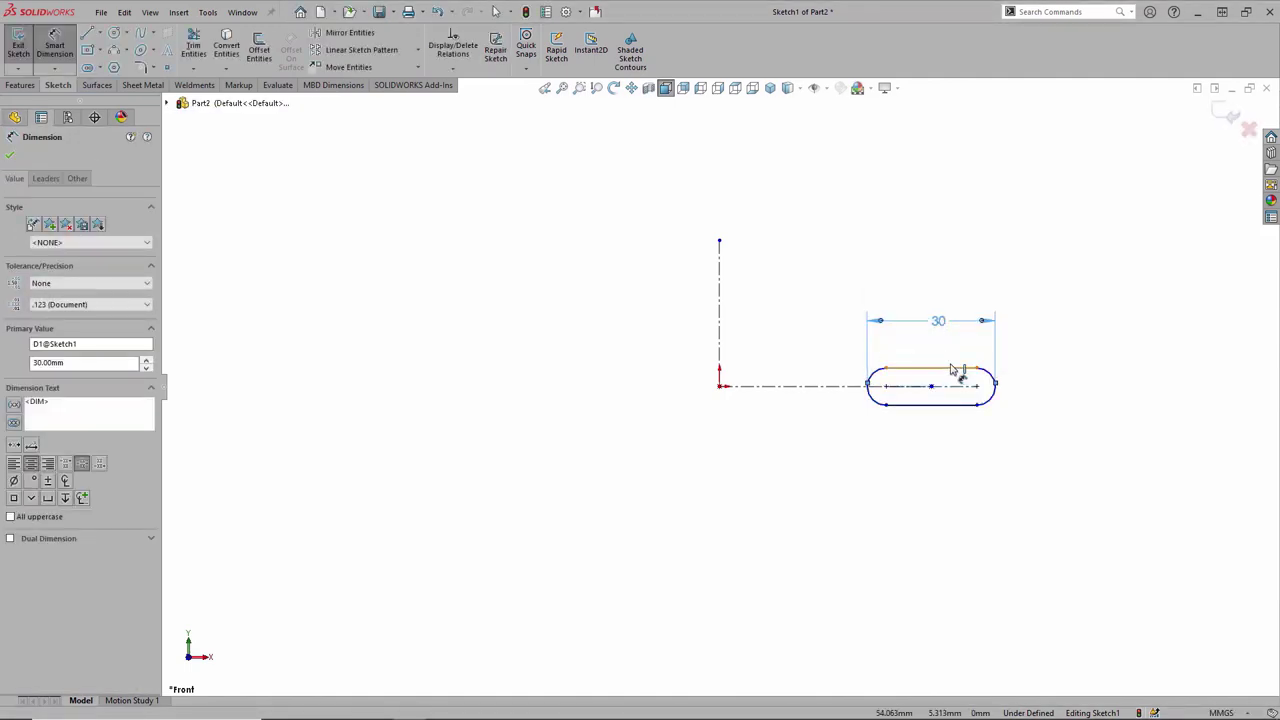
pyautogui.click(955, 369)
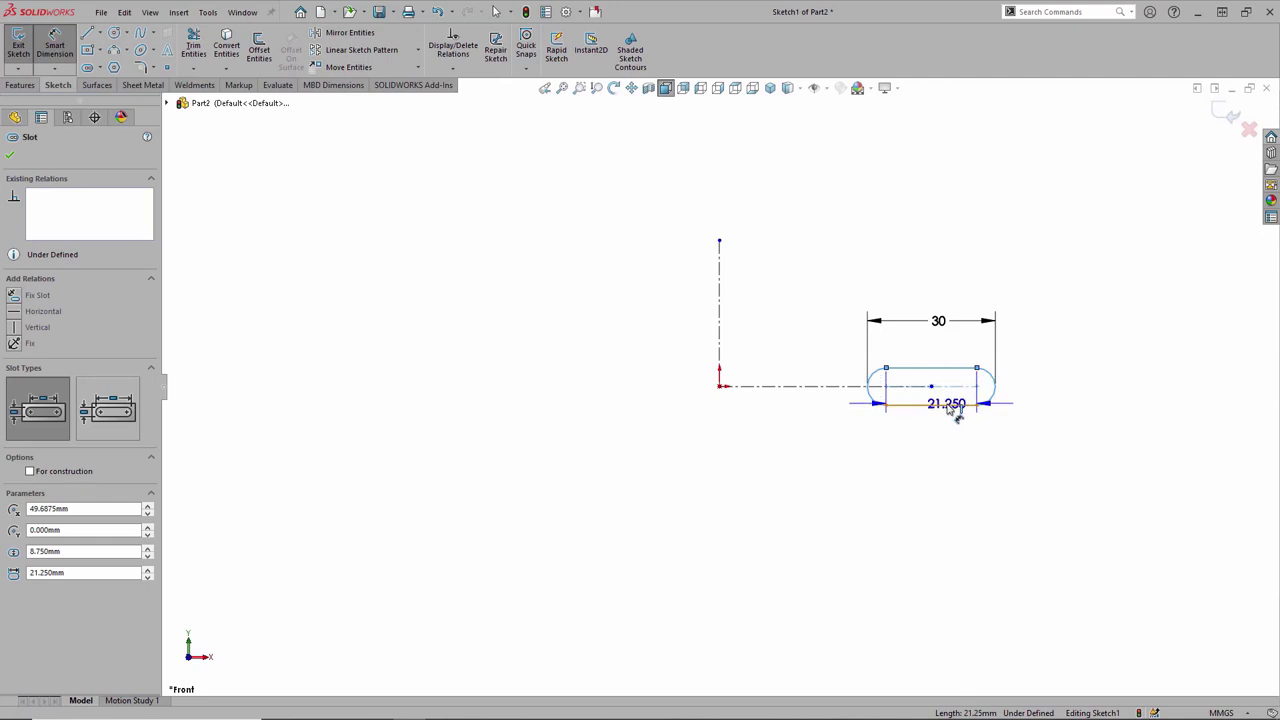
pyautogui.click(1043, 398)
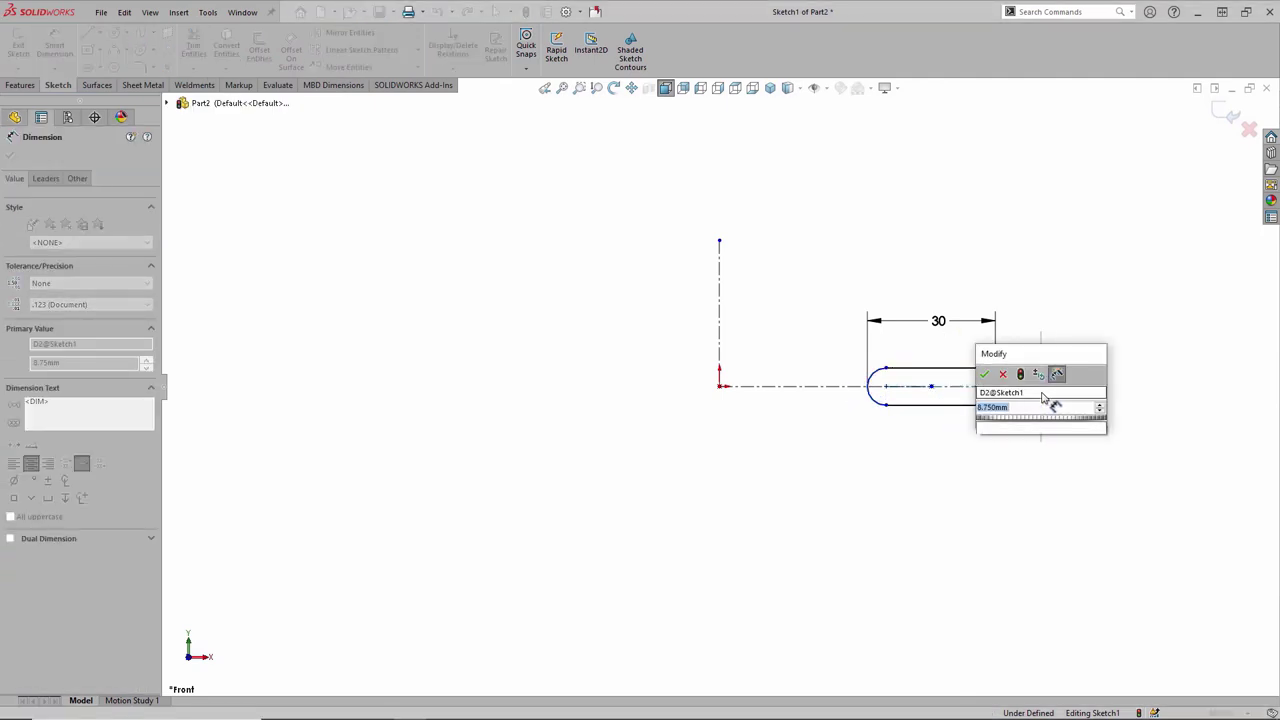
pyautogui.write('20')
pyautogui.press('Return')
pyautogui.click(1040, 400)
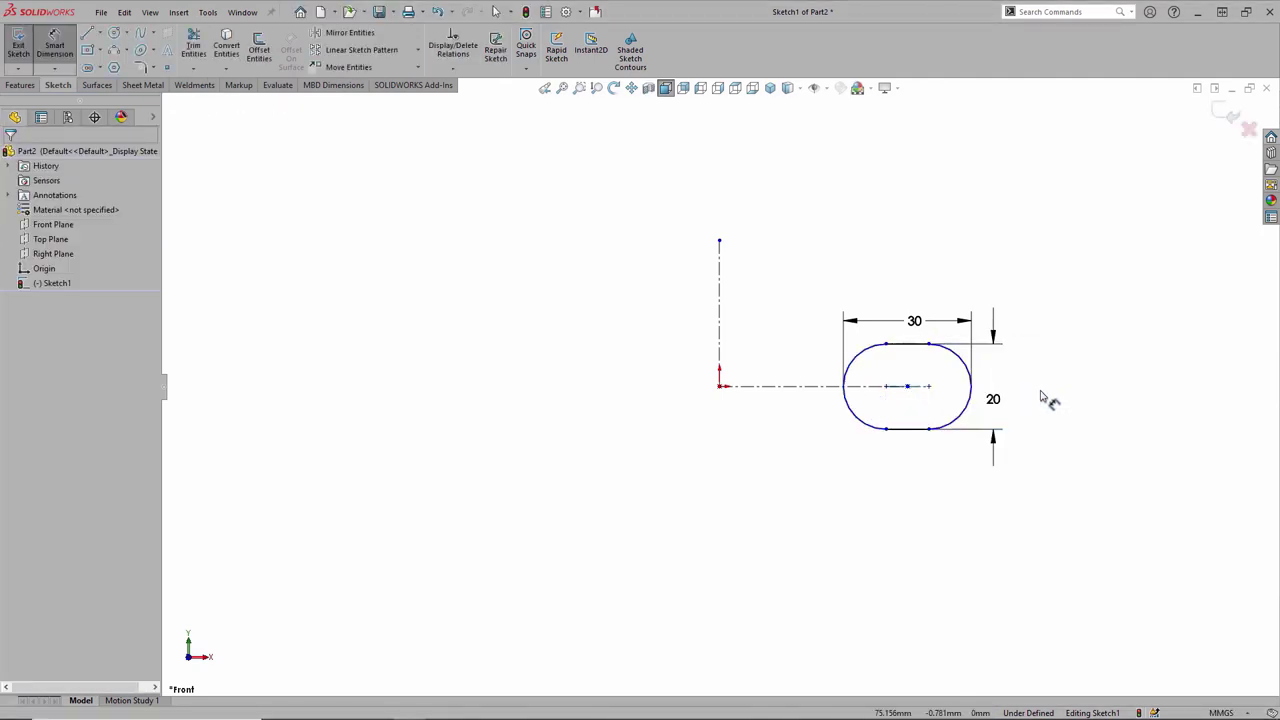
# - Dimension the slot's right arc to the vertical centerline as a 120 diameter
pyautogui.click(962, 364)
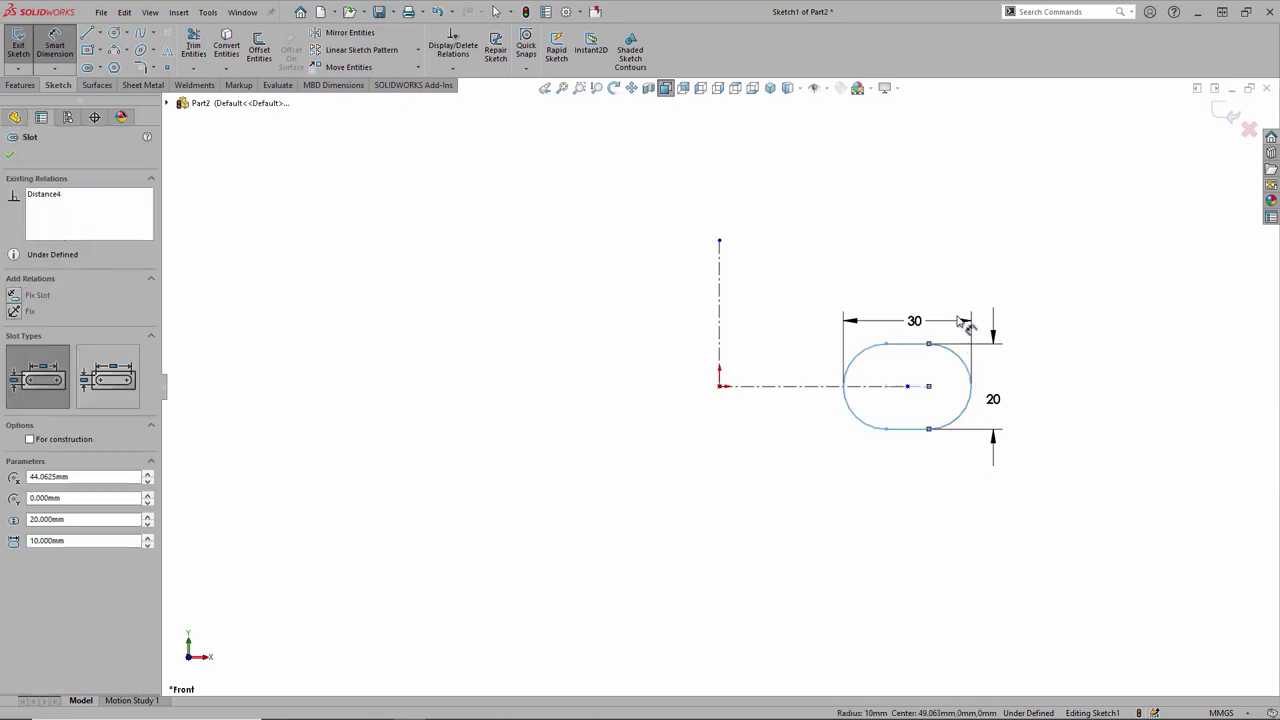
pyautogui.click(719, 300)
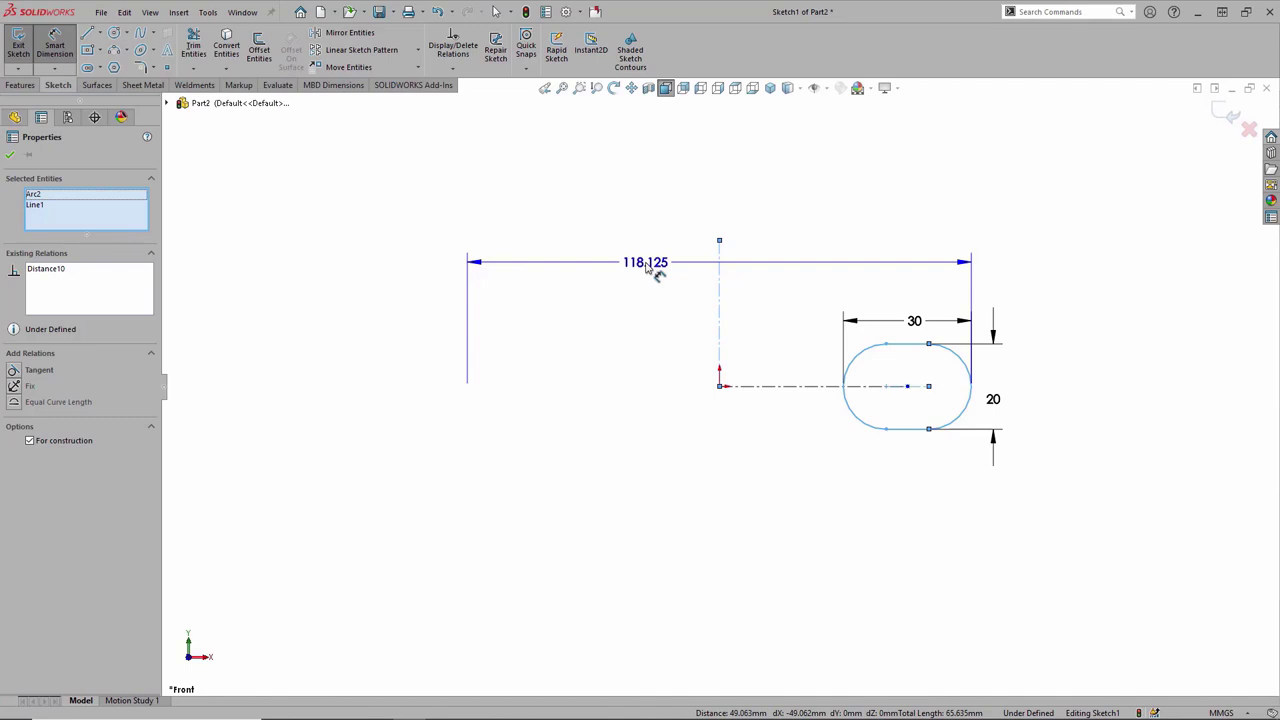
pyautogui.click(646, 266)
pyautogui.write('120')
pyautogui.press('Return')
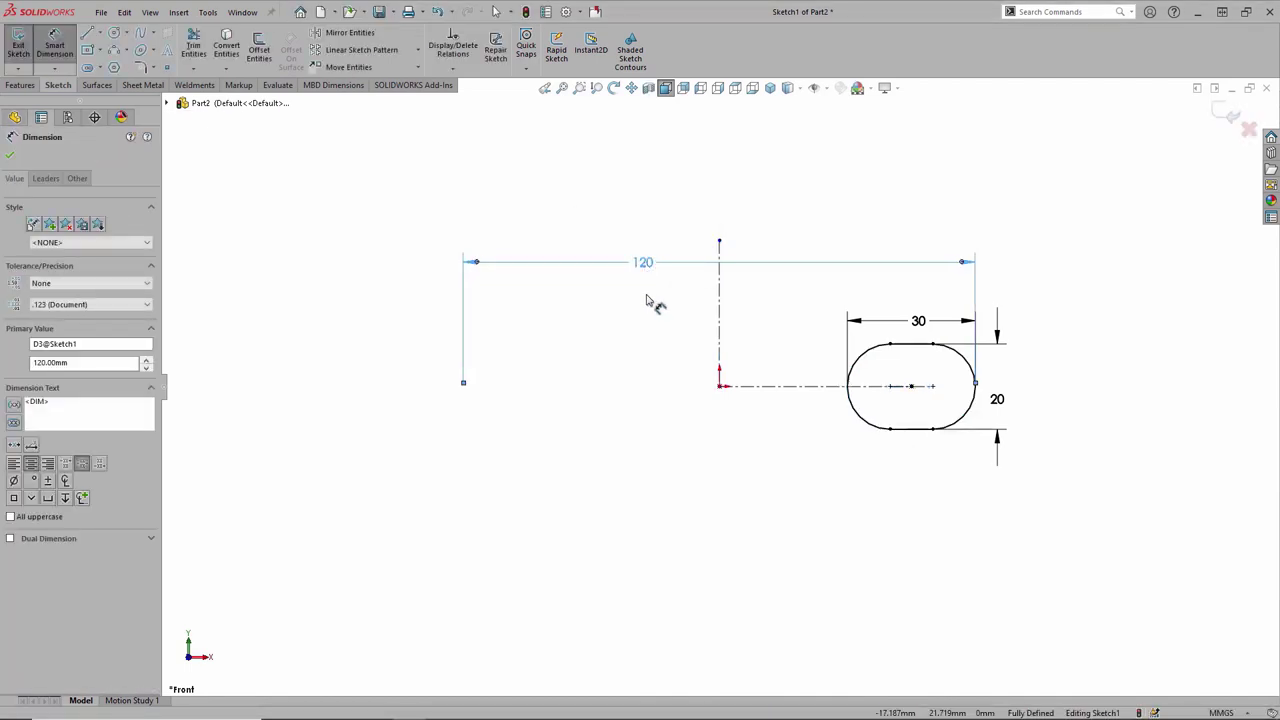
pyautogui.press('Escape')
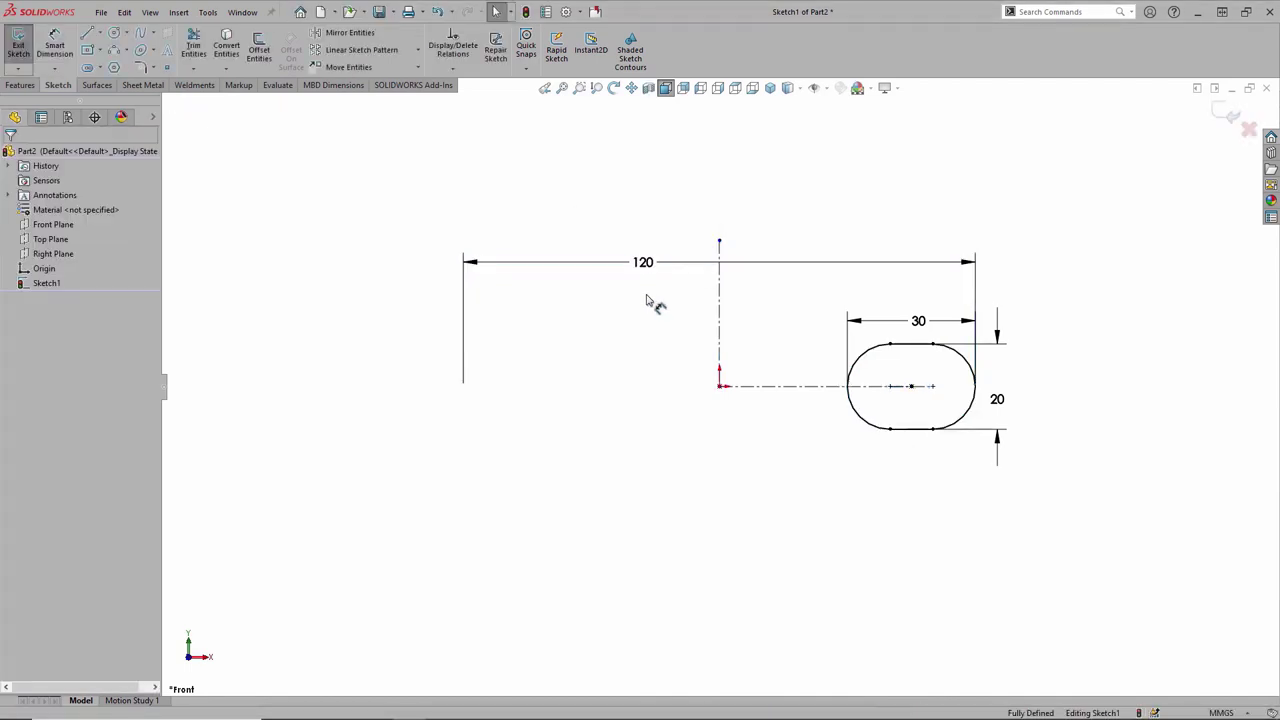
# - Revolve the slot a full 360° around the vertical centerline to form a torus
pyautogui.click(720, 316)
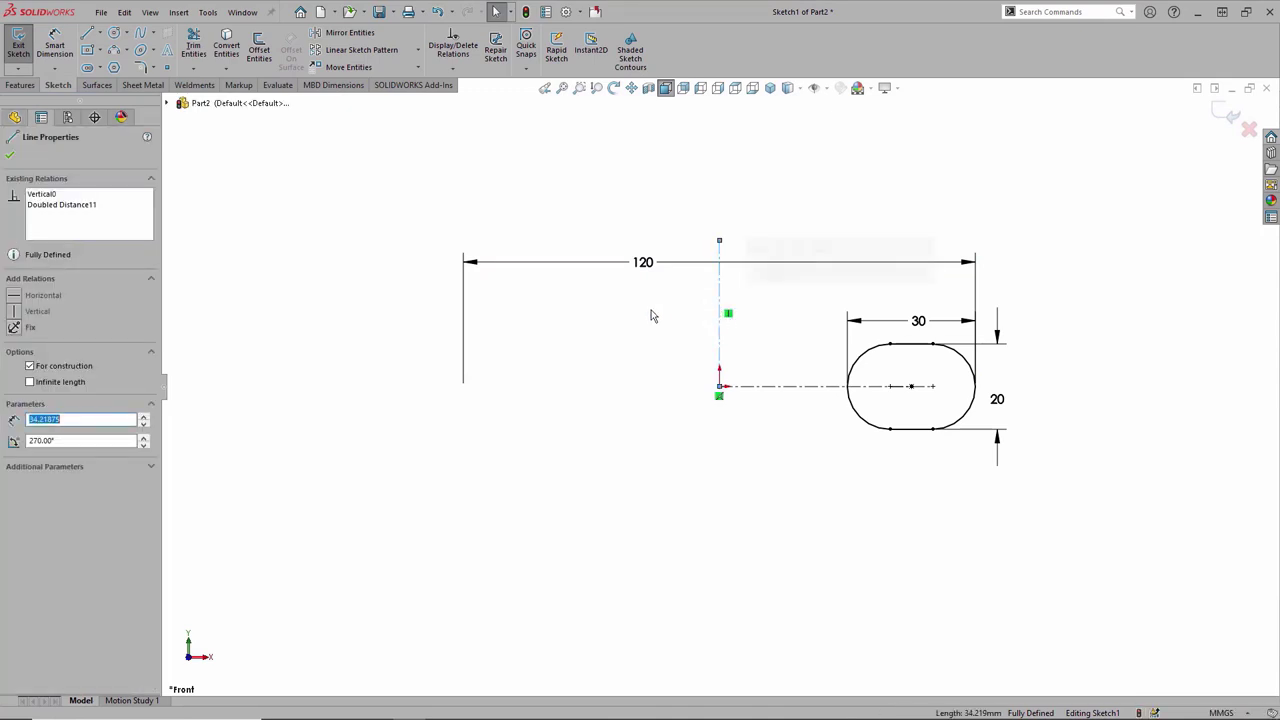
pyautogui.click(35, 89)
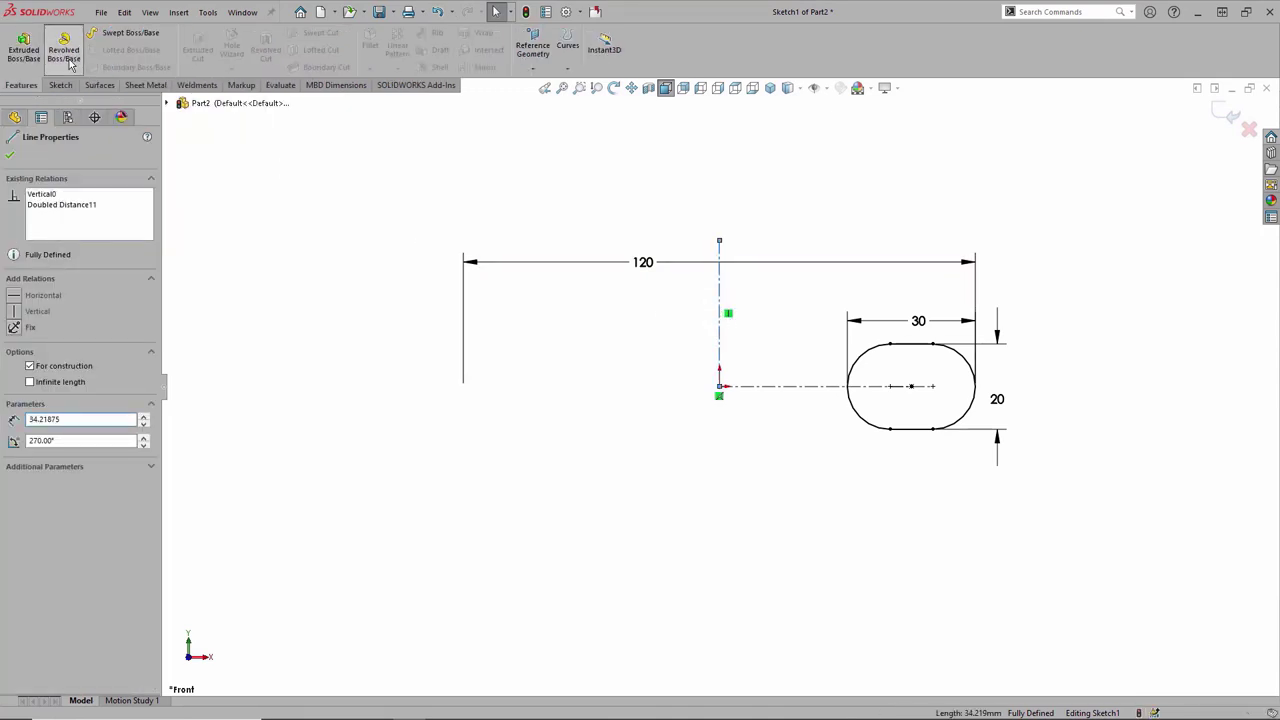
pyautogui.click(68, 60)
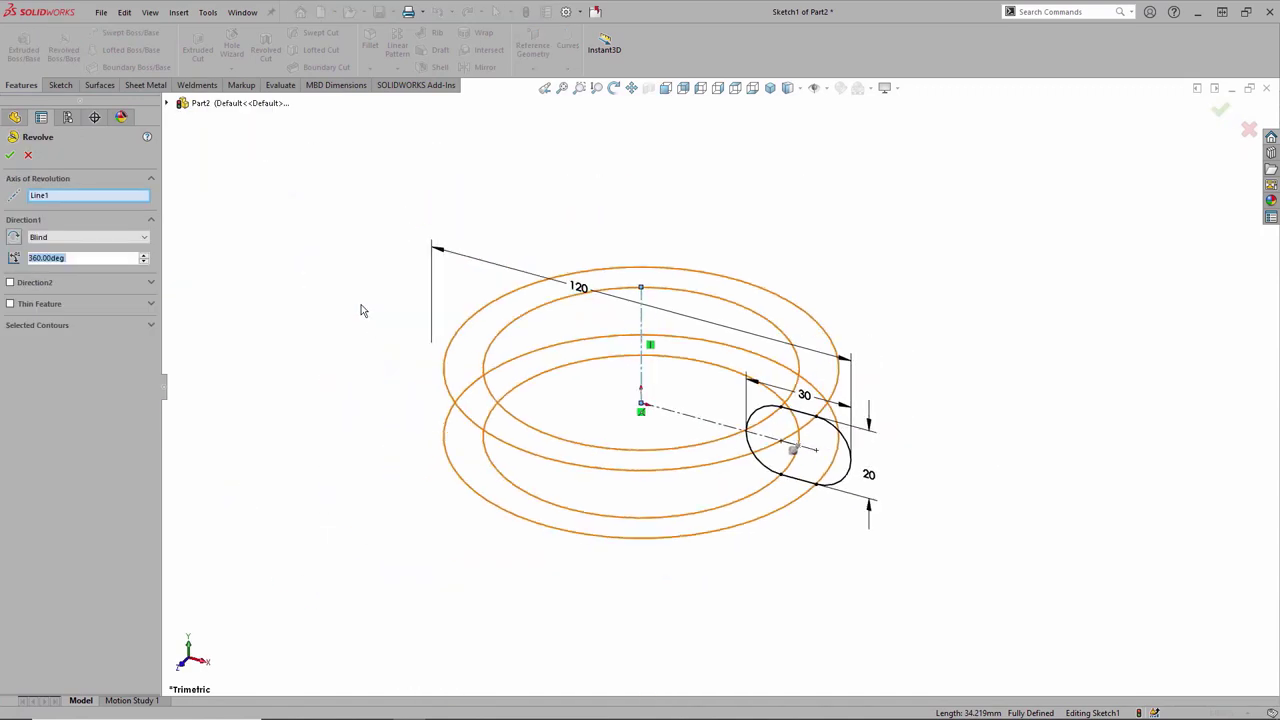
pyautogui.click(10, 155)
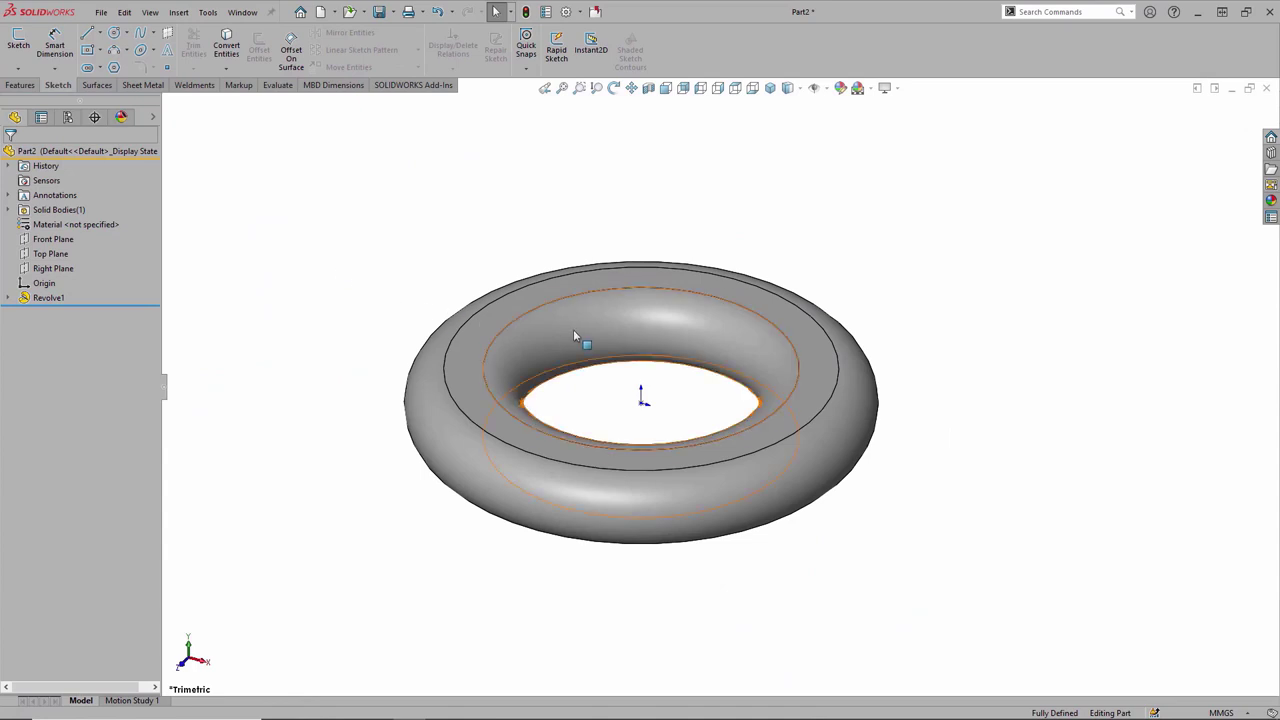
# - Move the torus's Ø120 dimension above it, then close Part2
pyautogui.click(573, 333)
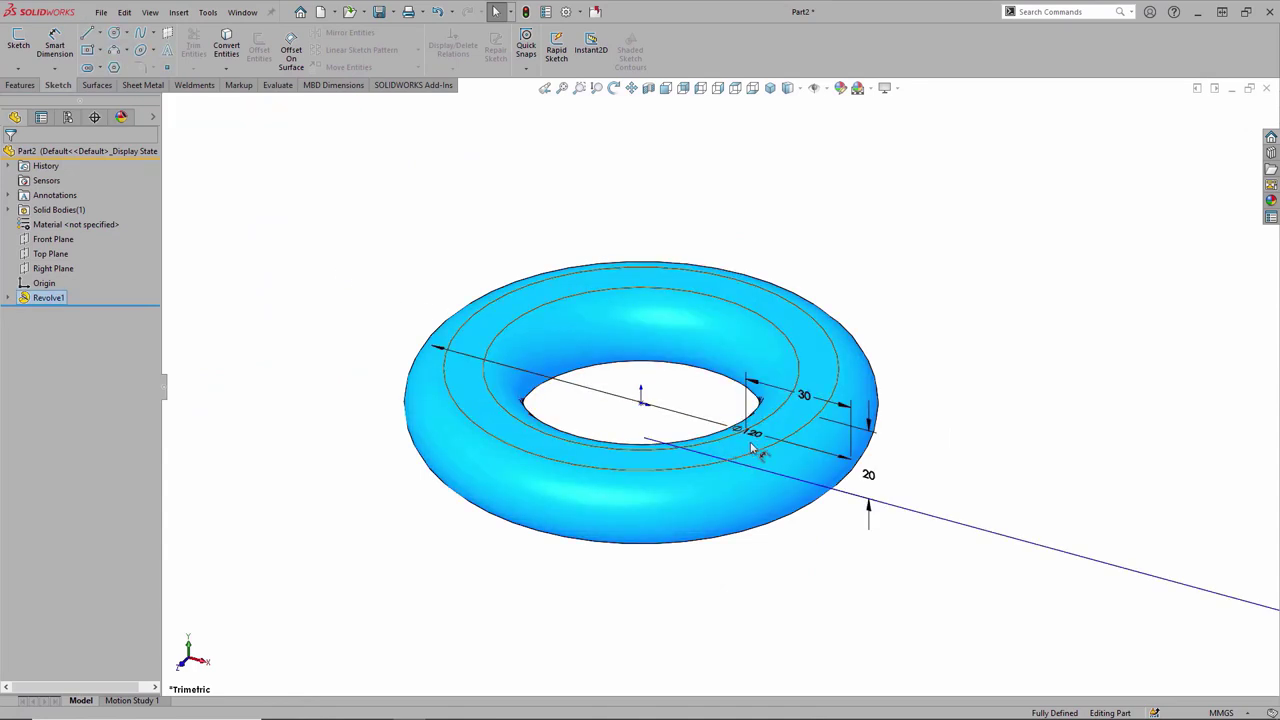
pyautogui.moveTo(712, 418)
pyautogui.mouseDown()
pyautogui.moveTo(578, 330)
pyautogui.moveTo(492, 242)
pyautogui.moveTo(416, 232)
pyautogui.mouseUp()
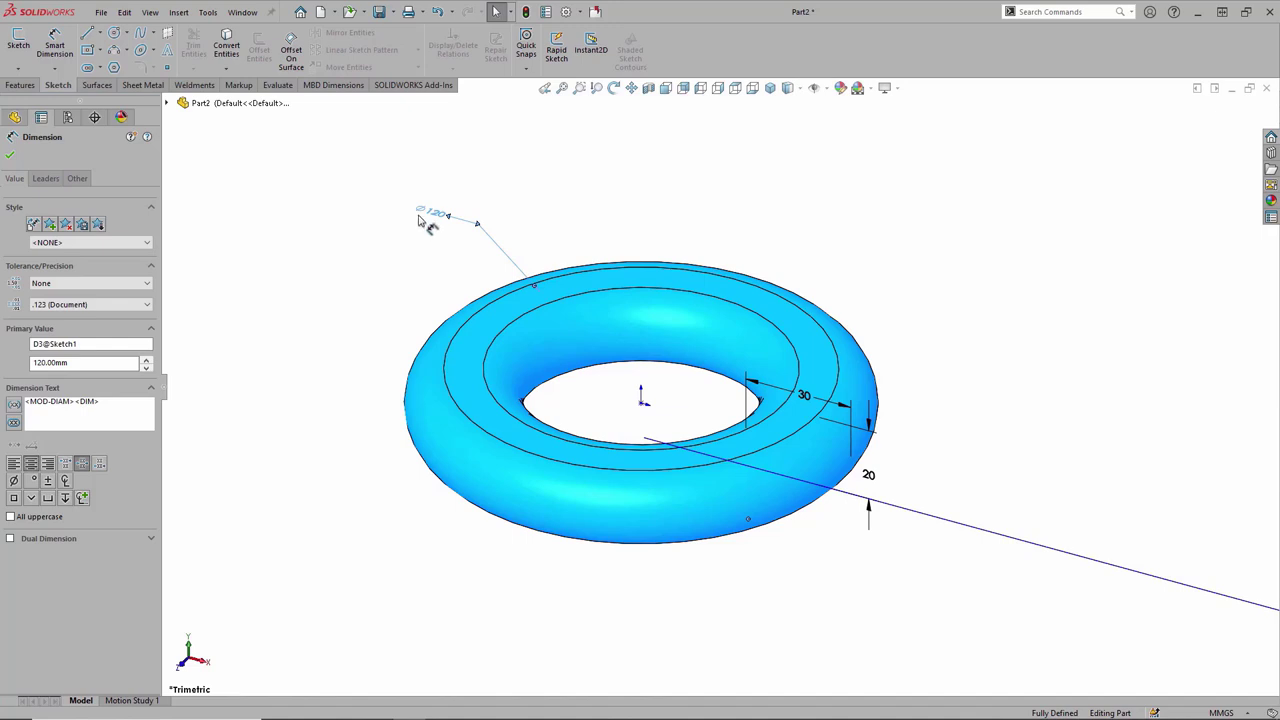
pyautogui.press('Escape')
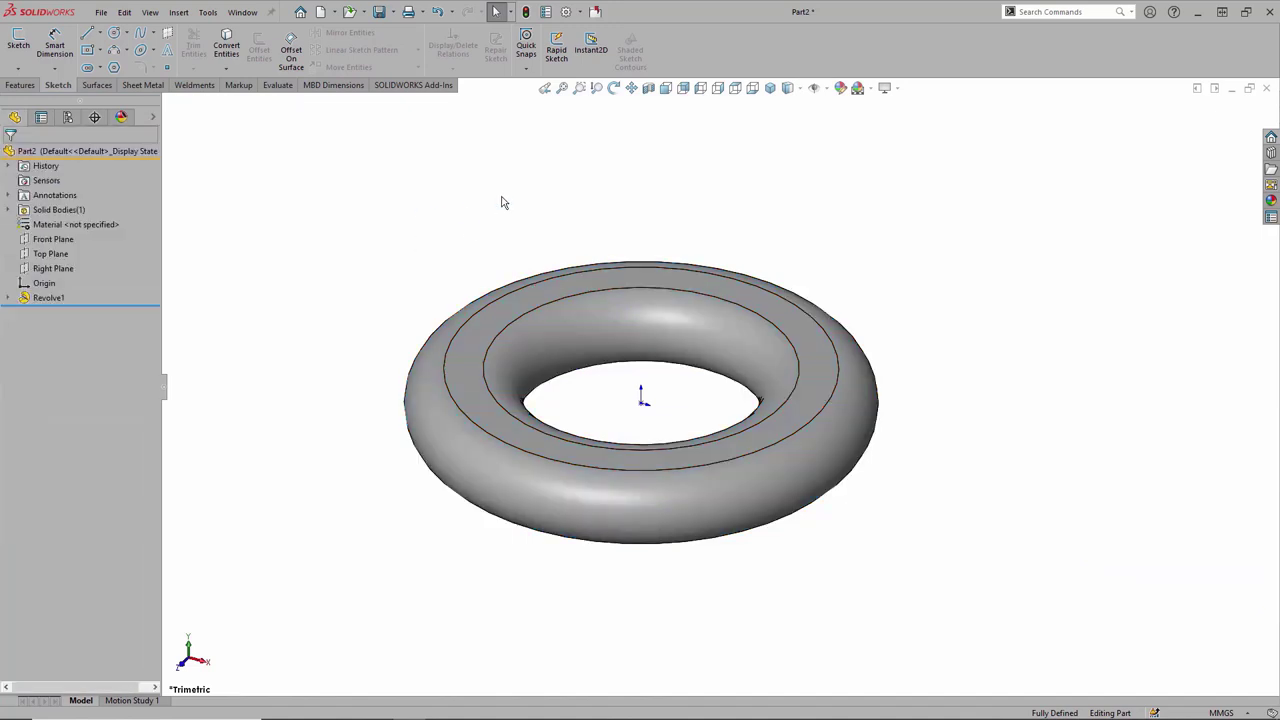
pyautogui.click(596, 12)
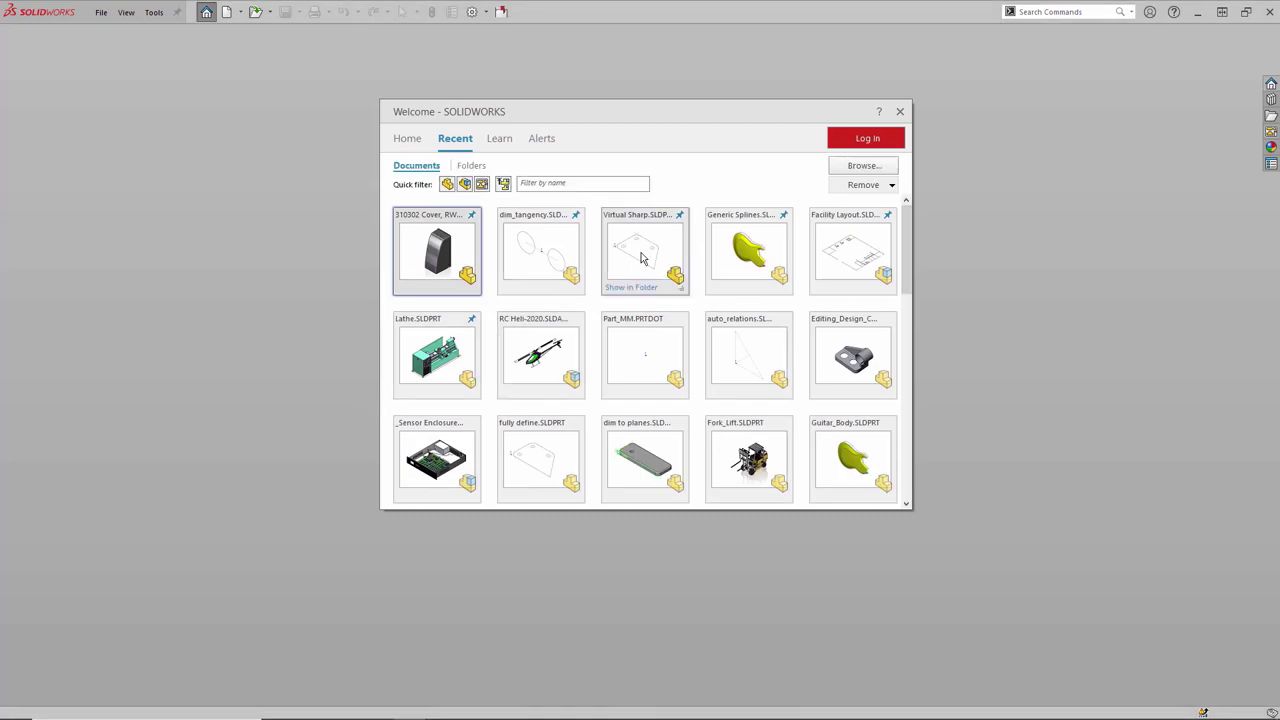
# - Open the Virtual Sharp part, edit Sketch1 and hide sketch relation symbols
pyautogui.click(642, 258)
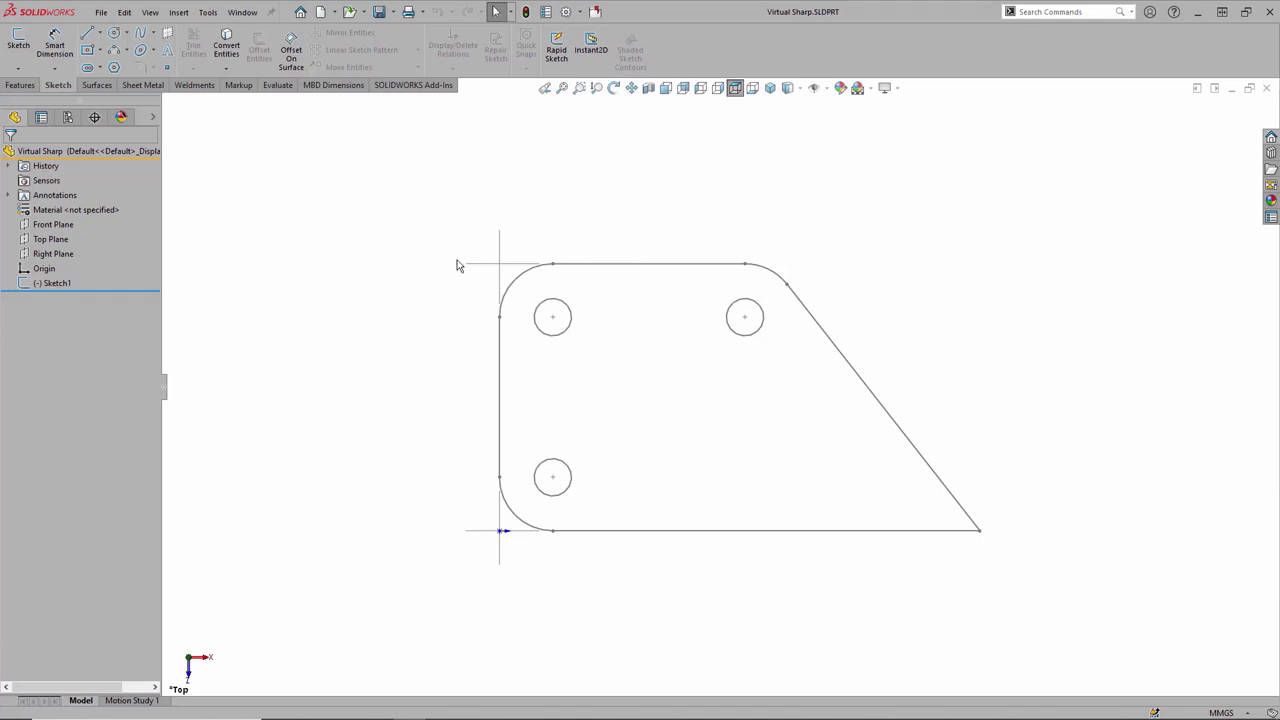
pyautogui.click(58, 283)
pyautogui.click(61, 239)
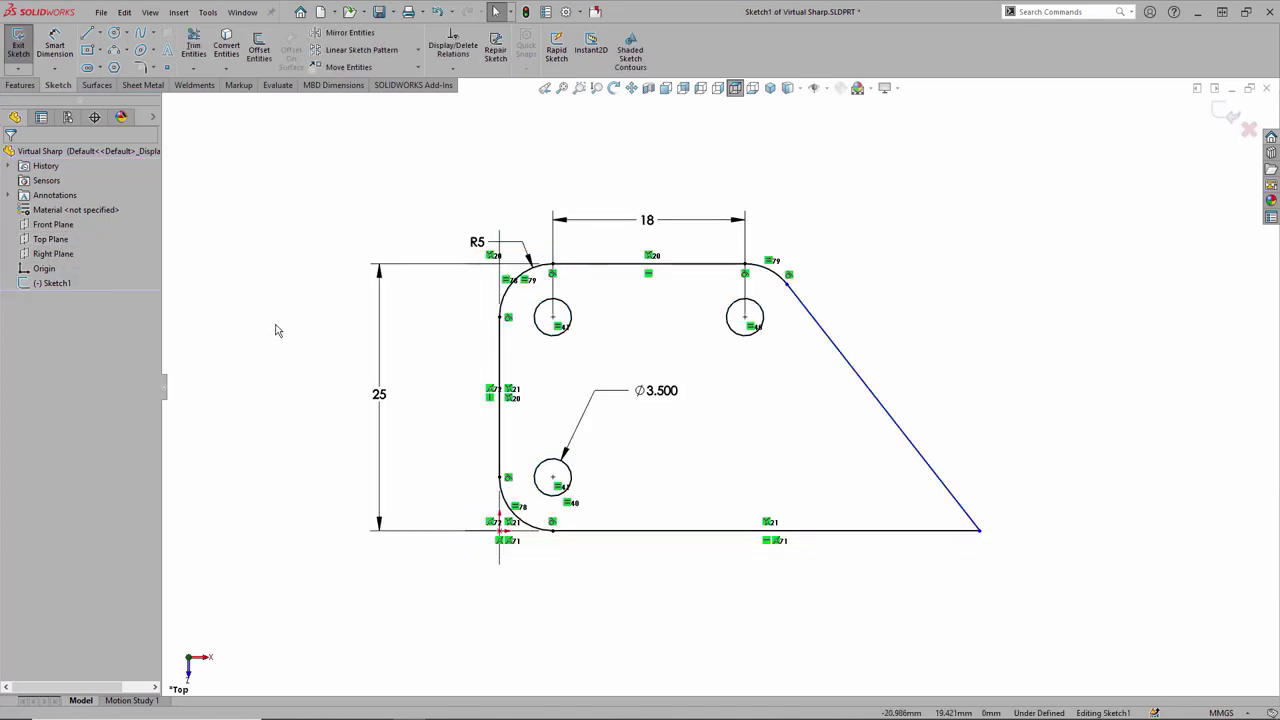
pyautogui.click(828, 89)
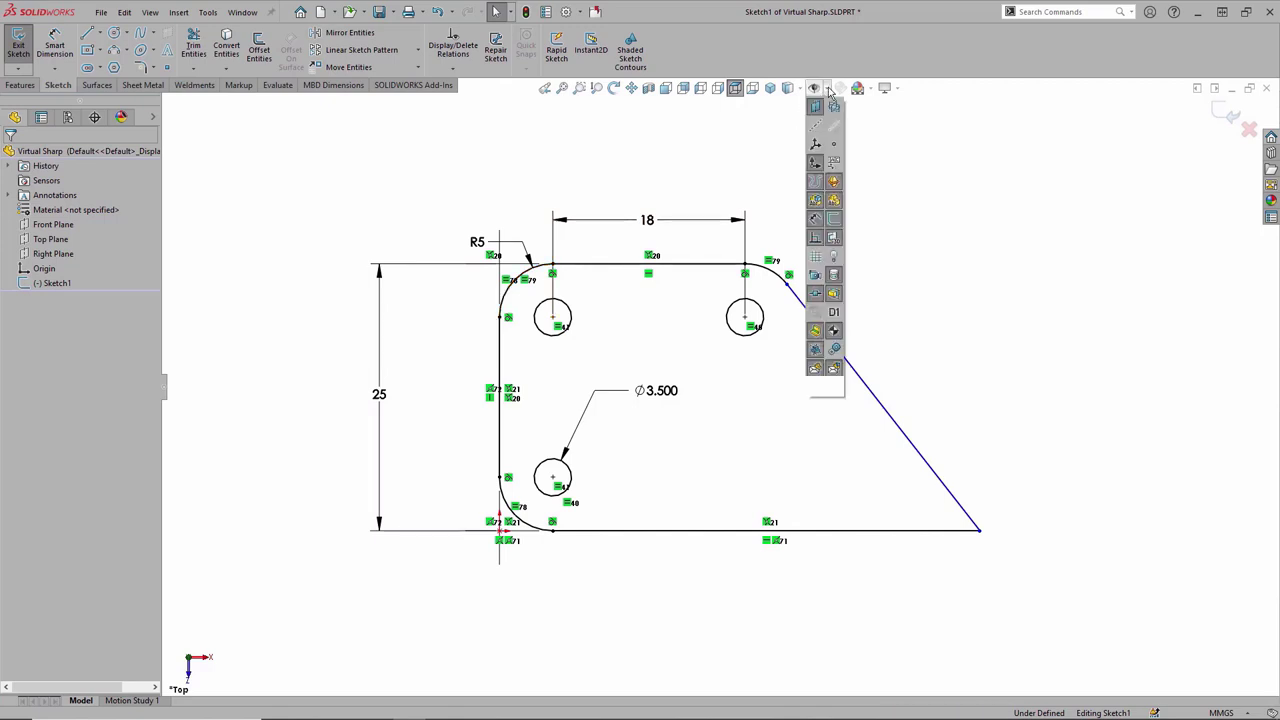
pyautogui.click(816, 239)
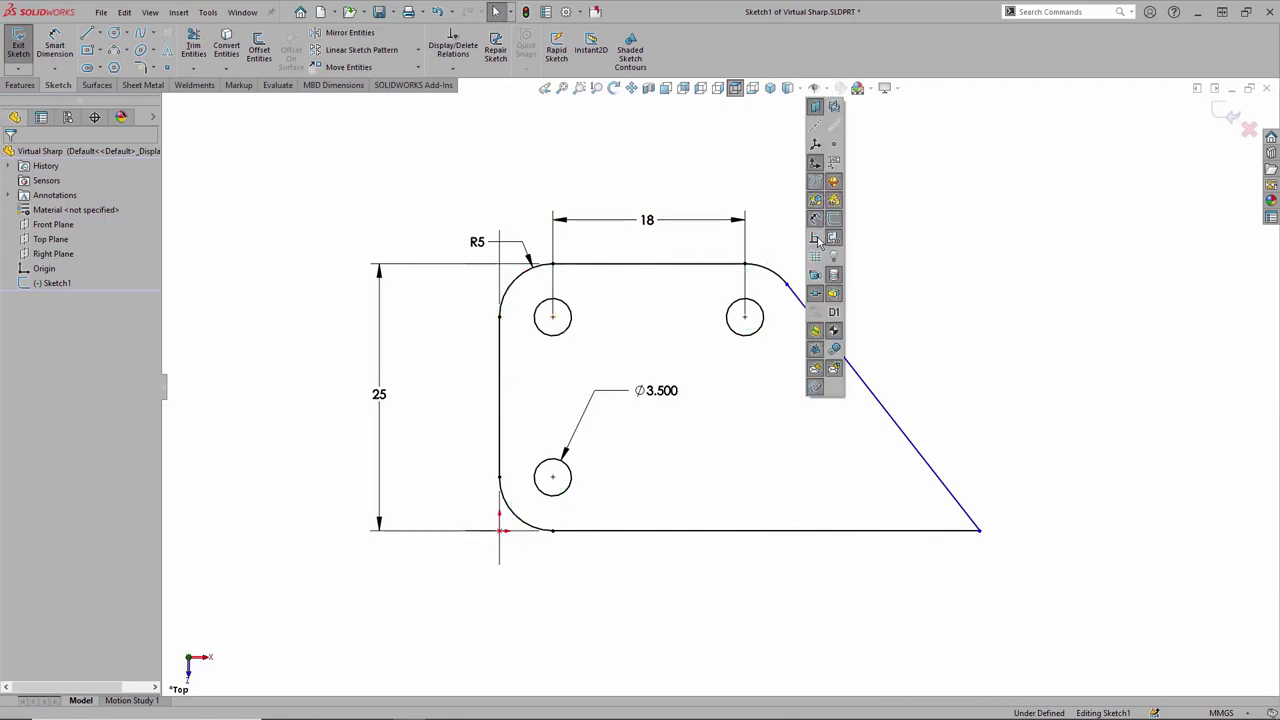
# - Inspect the top-left corner arc, its virtual sharp point and the origin's relations
pyautogui.click(503, 270)
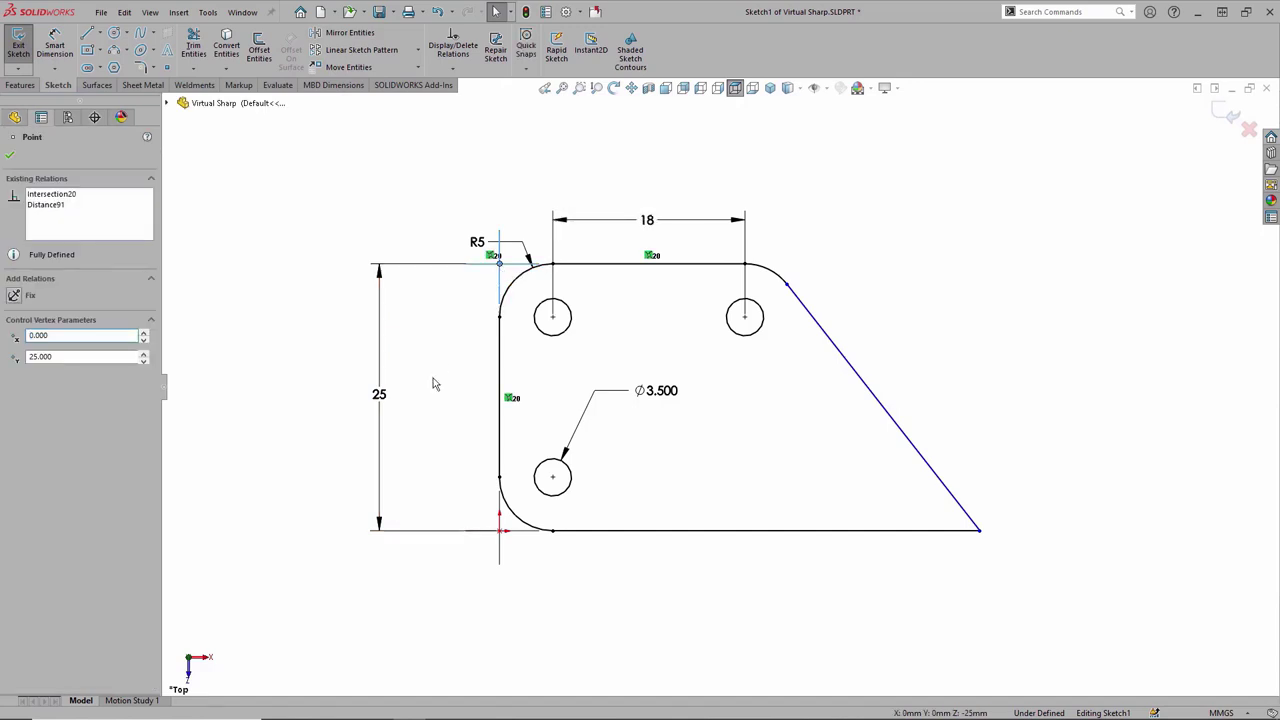
pyautogui.click(515, 552)
pyautogui.click(499, 530)
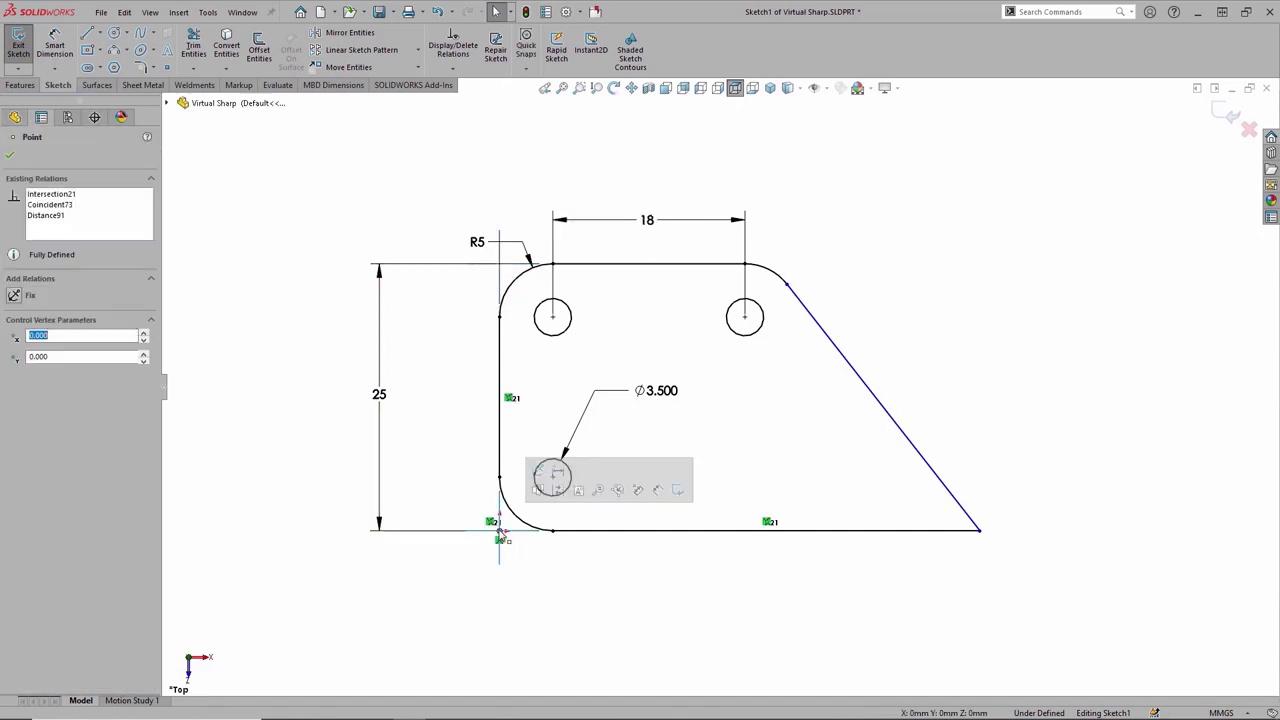
pyautogui.click(585, 593)
# - Dimension the bottom-right corner to the origin as 45 mm, fully defining the sketch
pyautogui.press('s')
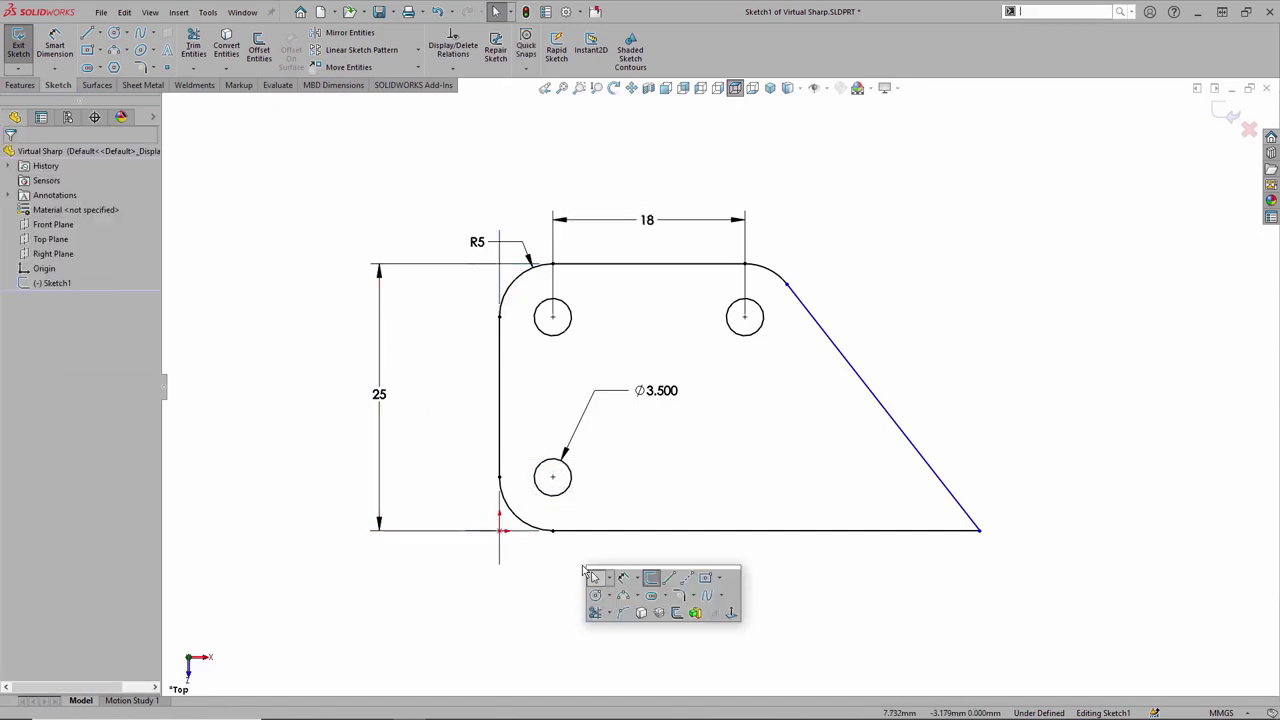
pyautogui.click(622, 579)
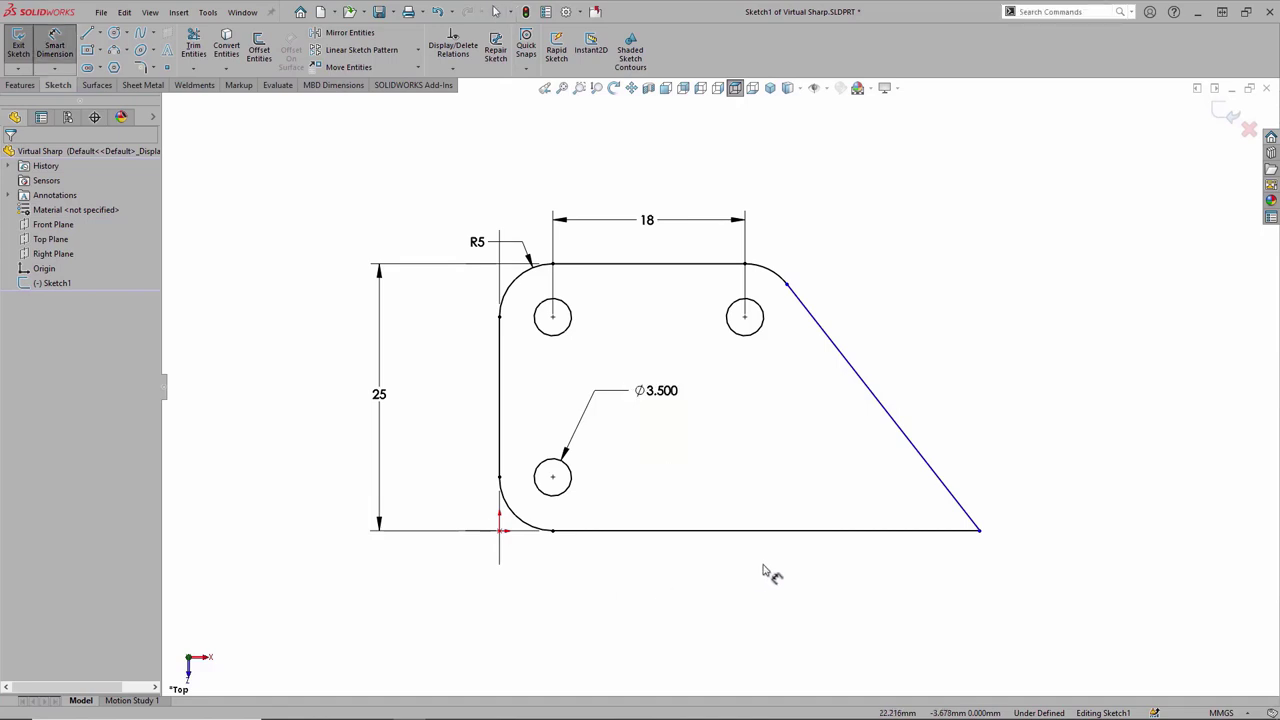
pyautogui.click(979, 530)
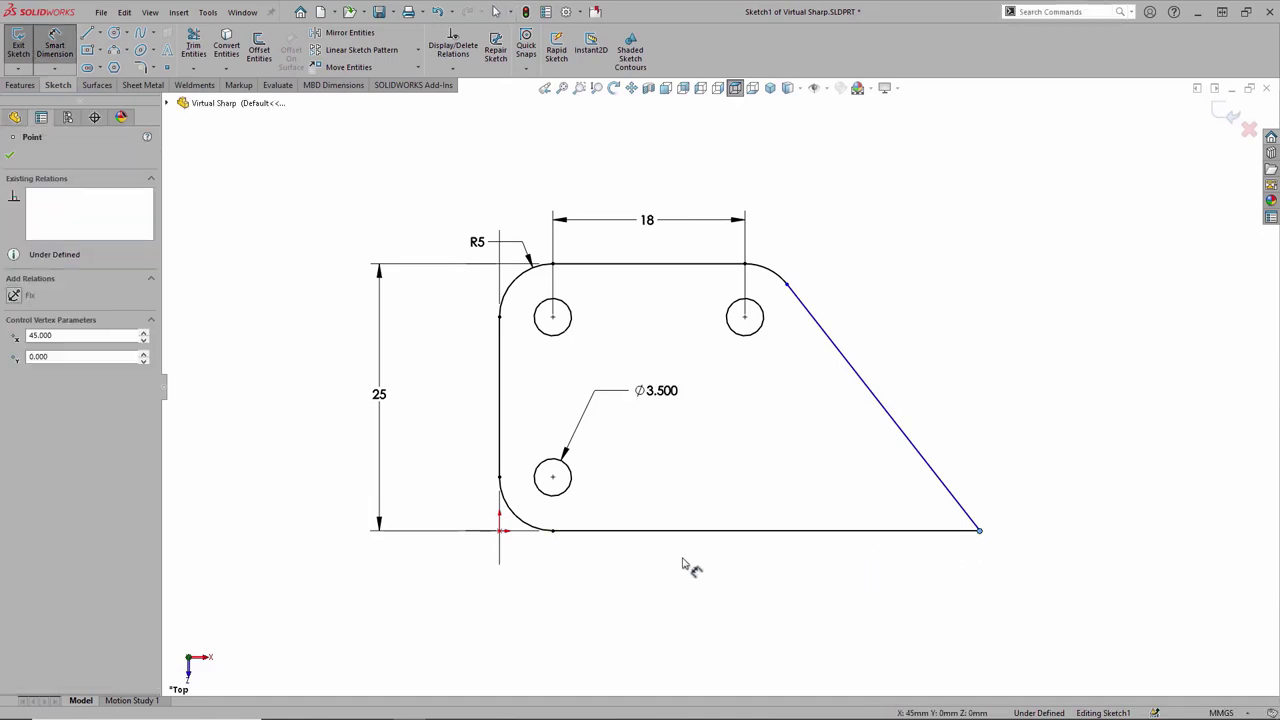
pyautogui.click(499, 530)
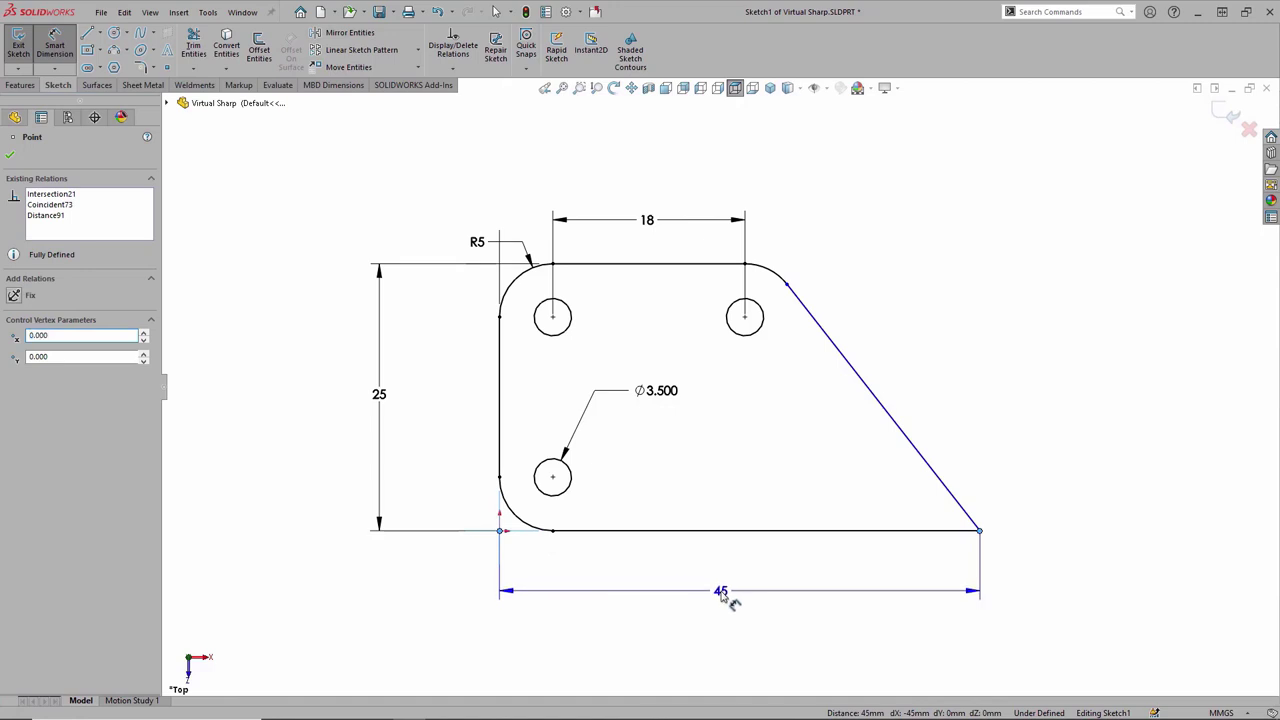
pyautogui.click(729, 599)
pyautogui.press('Return')
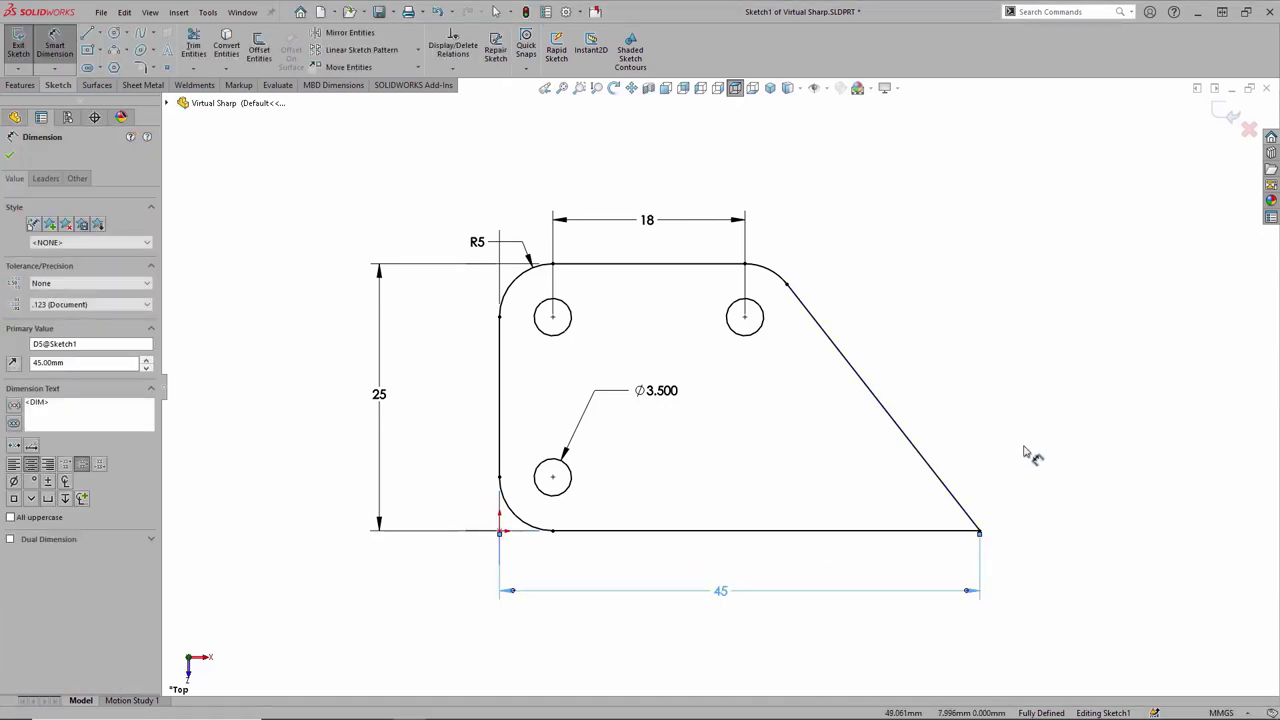
pyautogui.click(1024, 451)
pyautogui.press('Escape')
pyautogui.press('s')
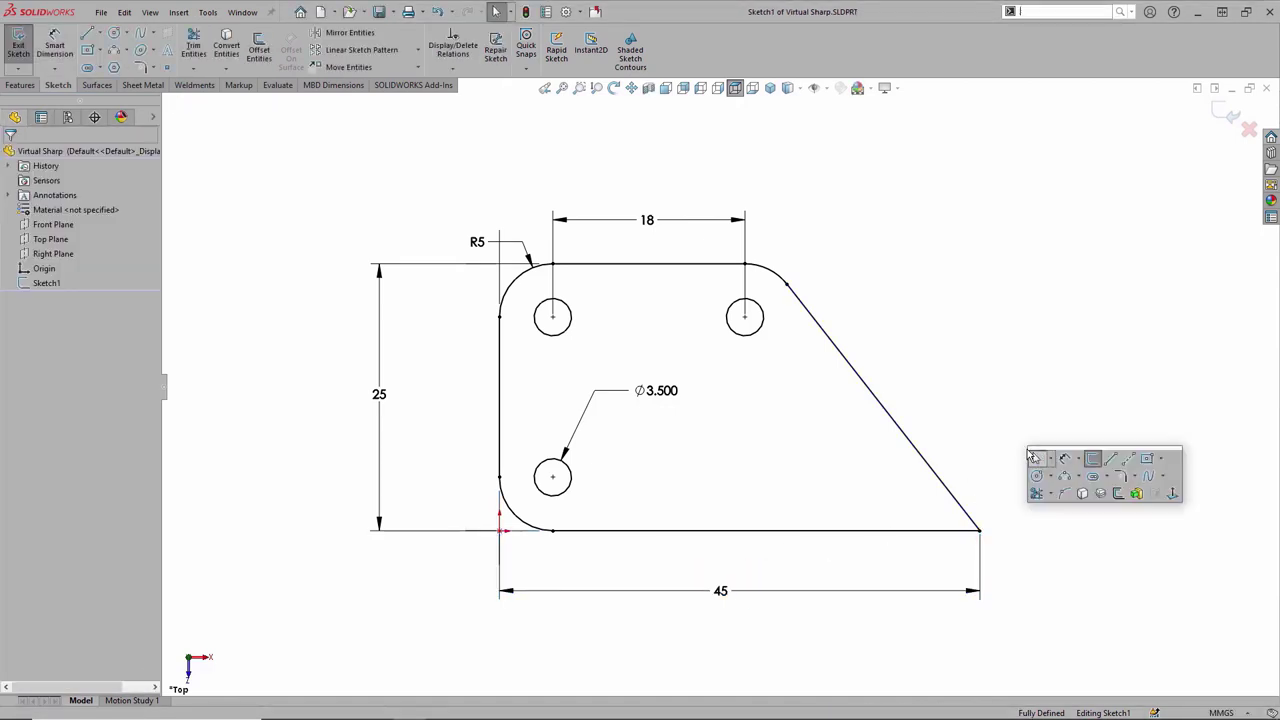
# - Sketch-fillet the bottom-right corner with a 5 mm radius and move the R5 label above it
pyautogui.click(1127, 483)
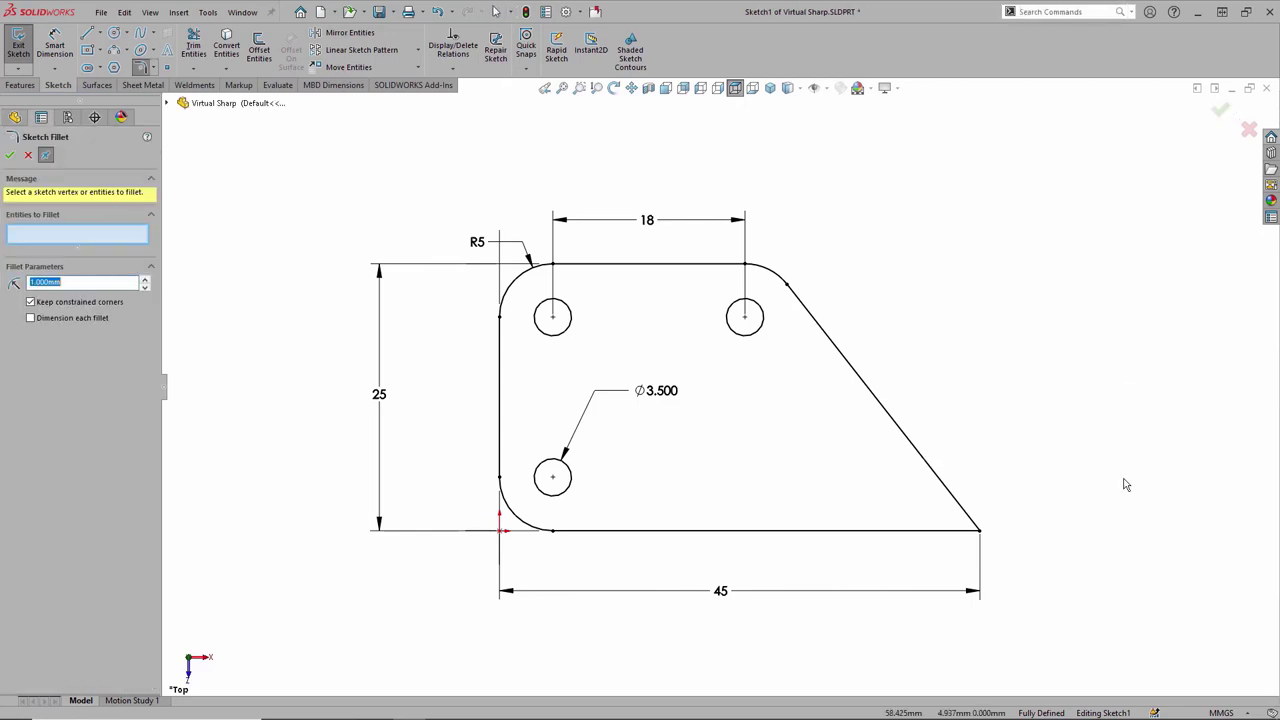
pyautogui.click(980, 530)
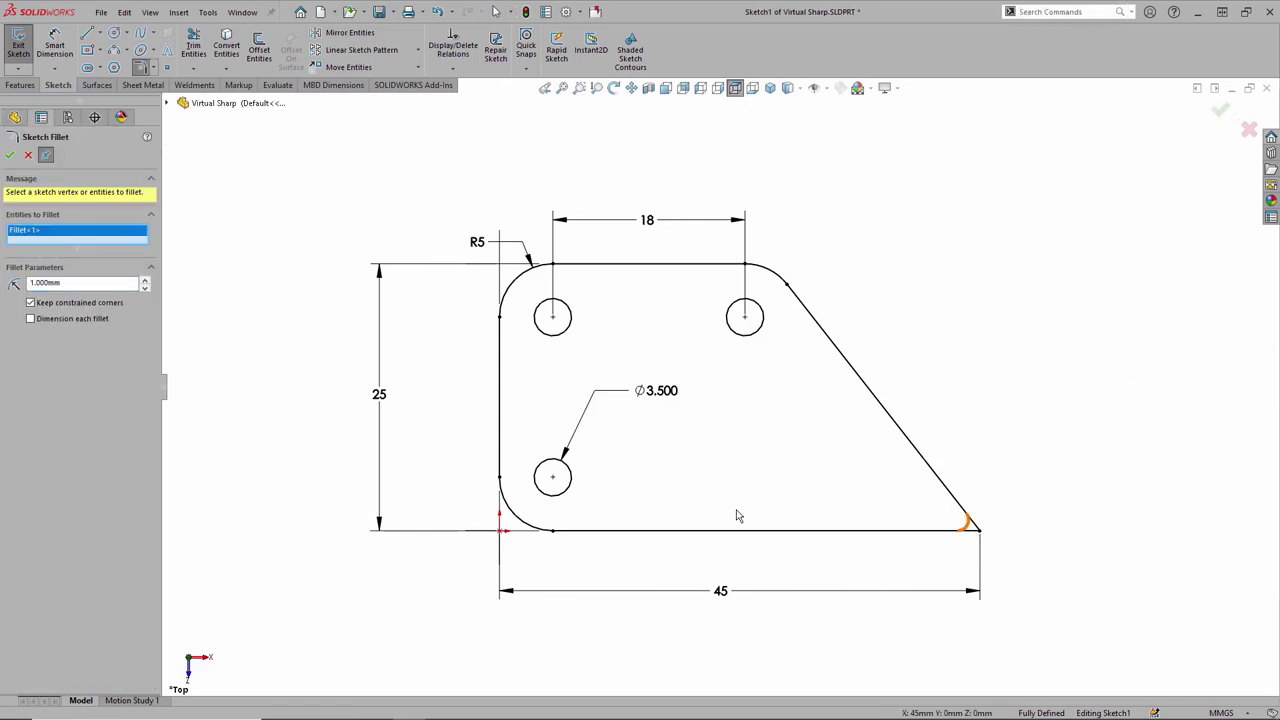
pyautogui.click(80, 283)
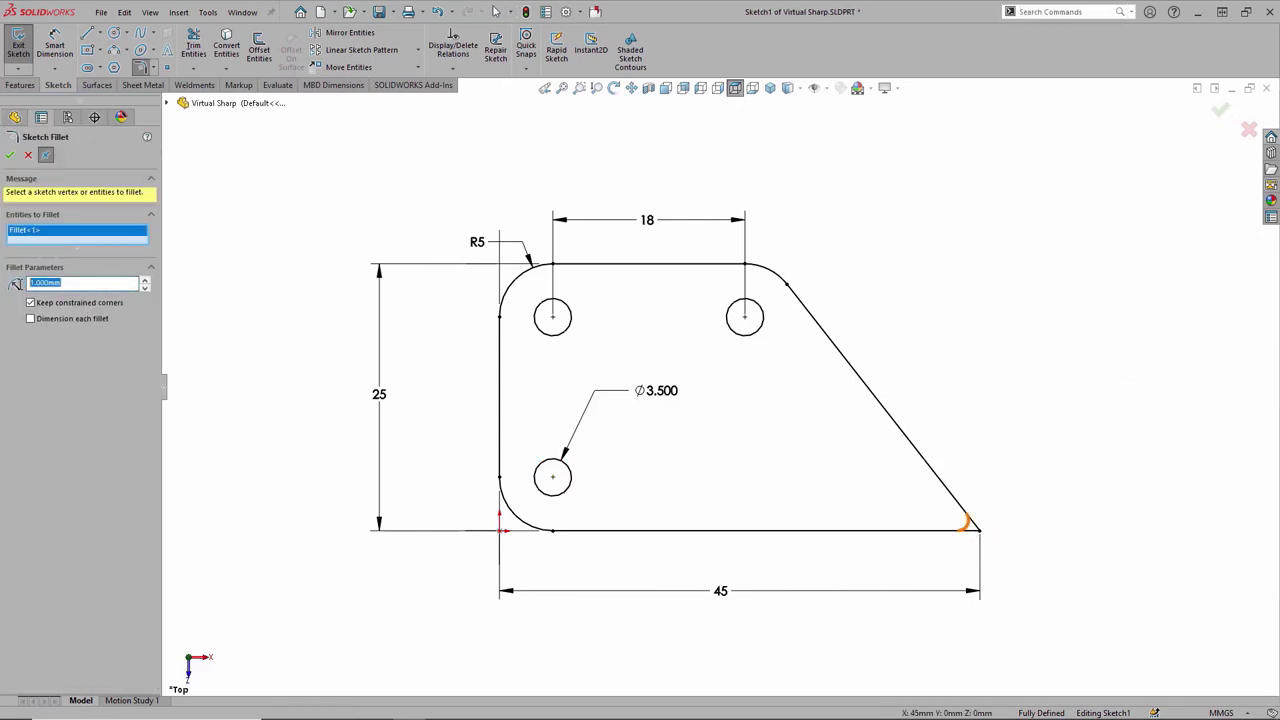
pyautogui.write('5')
pyautogui.press('Return')
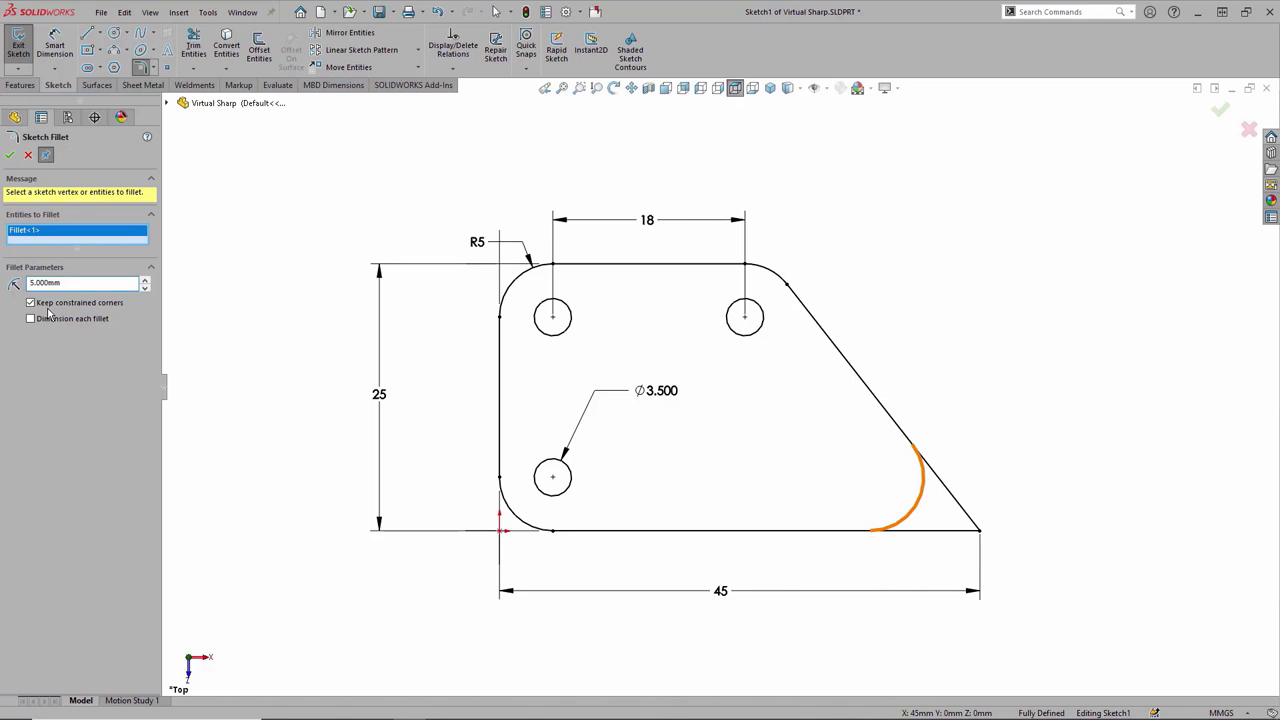
pyautogui.press('Return')
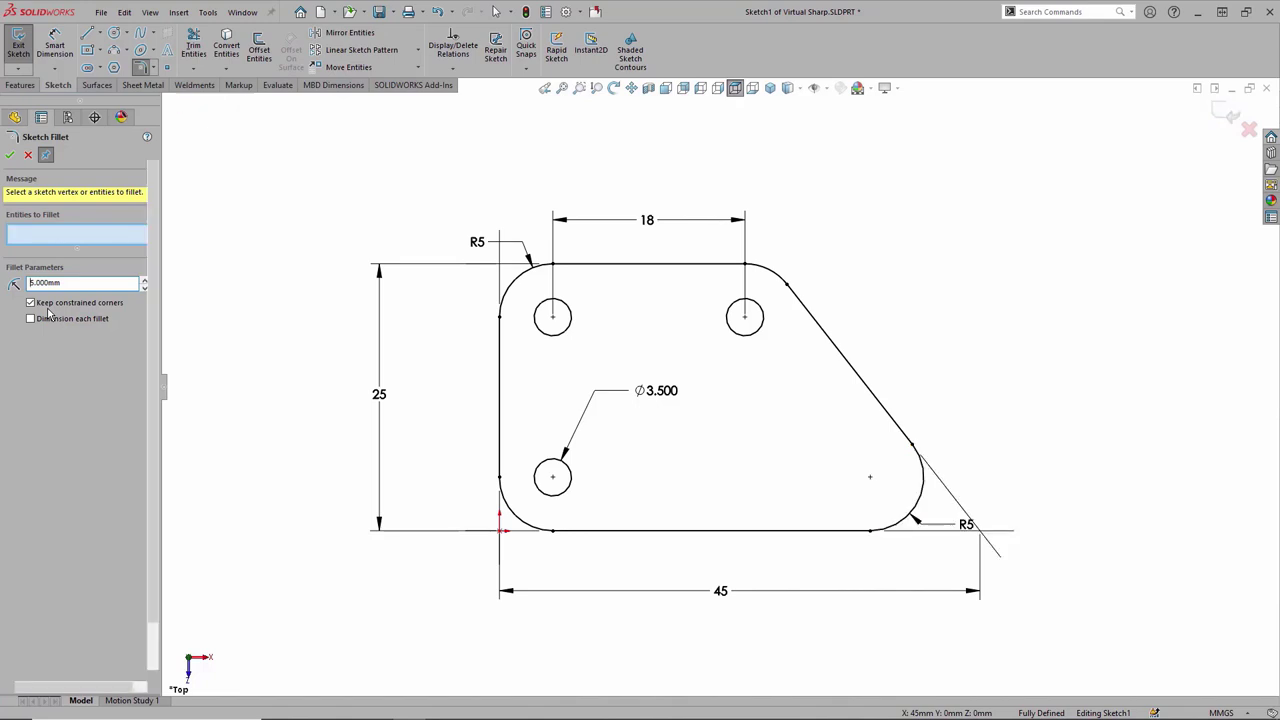
pyautogui.press('Return')
pyautogui.moveTo(966, 525); pyautogui.dragTo(982, 446)
# - Select the corner's virtual sharp, then undo the fillet and its dimensions
pyautogui.click(980, 530)
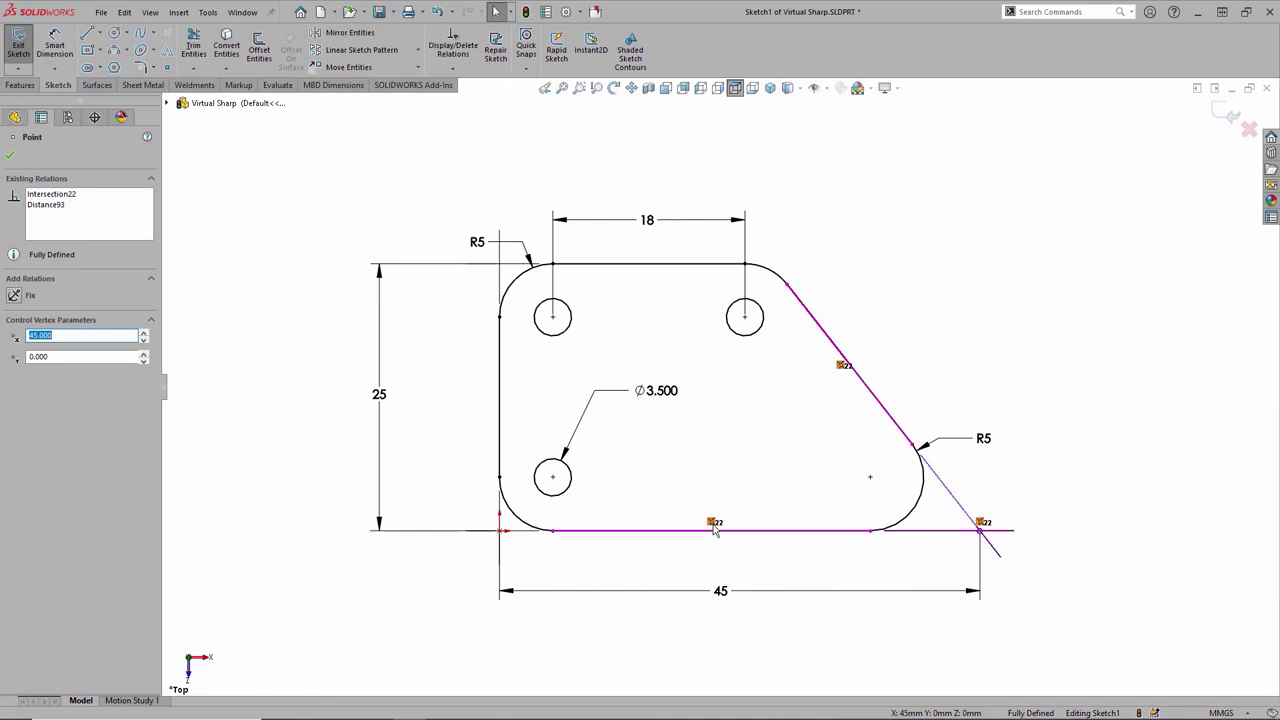
pyautogui.click(803, 461)
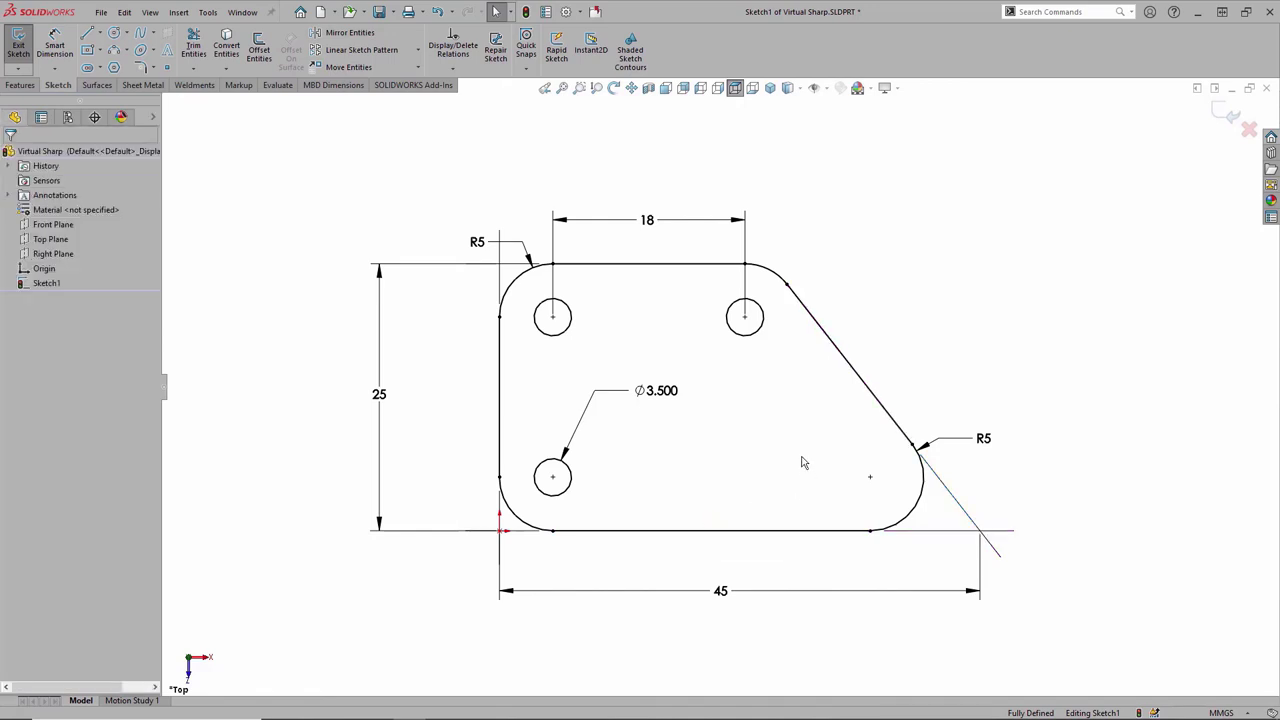
pyautogui.hotkey('ctrl', 'z')
pyautogui.hotkey('ctrl', 'z')
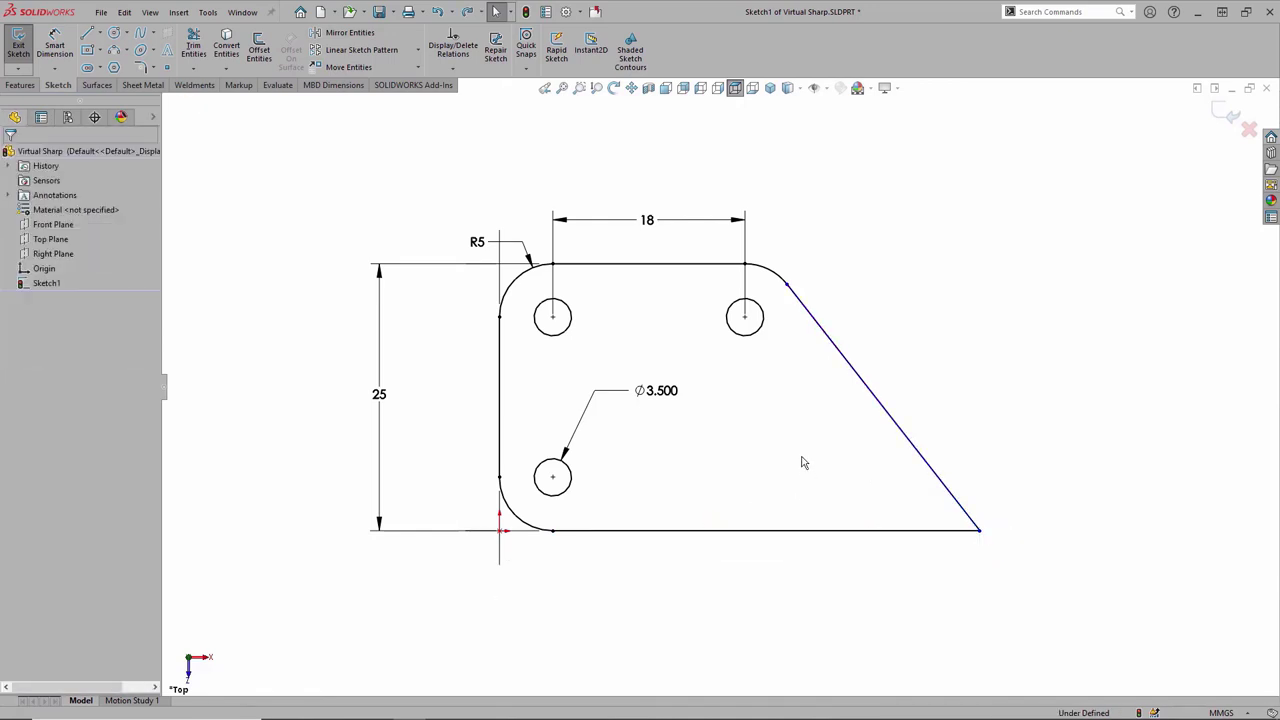
# - Fillet the bottom-right corner at R5 again and place the R5 label beside it
pyautogui.press('s')
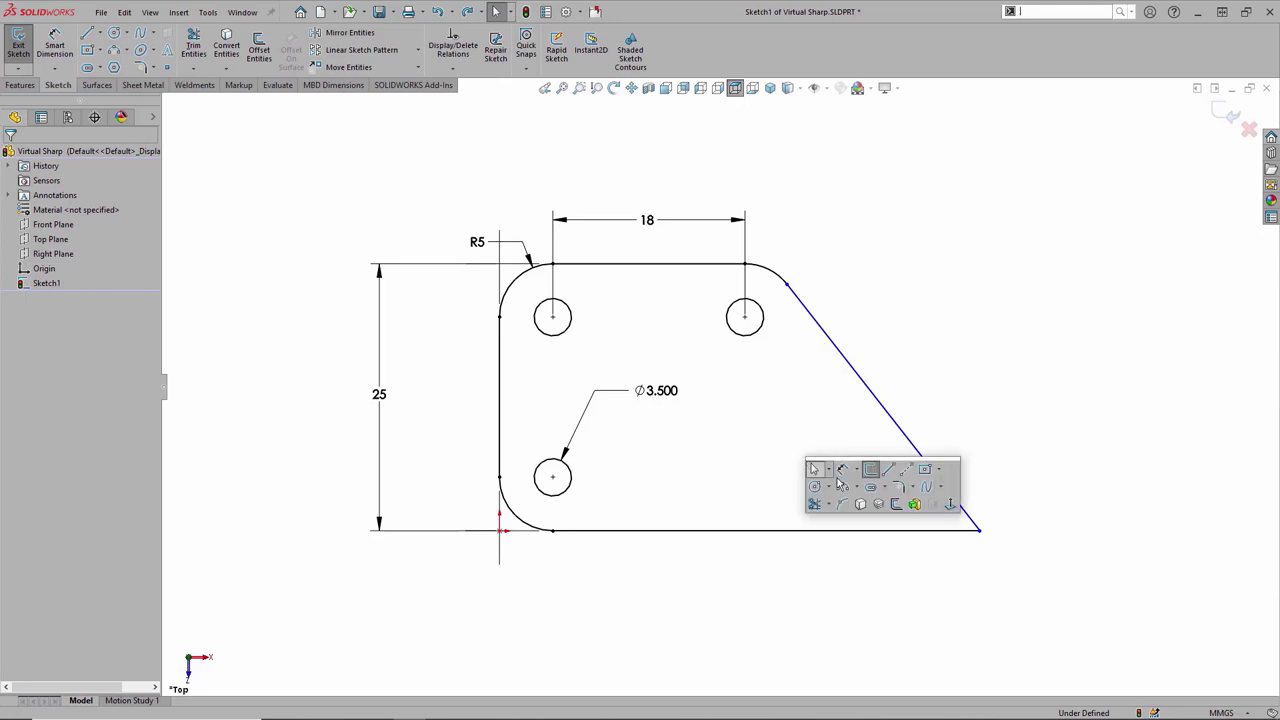
pyautogui.click(902, 492)
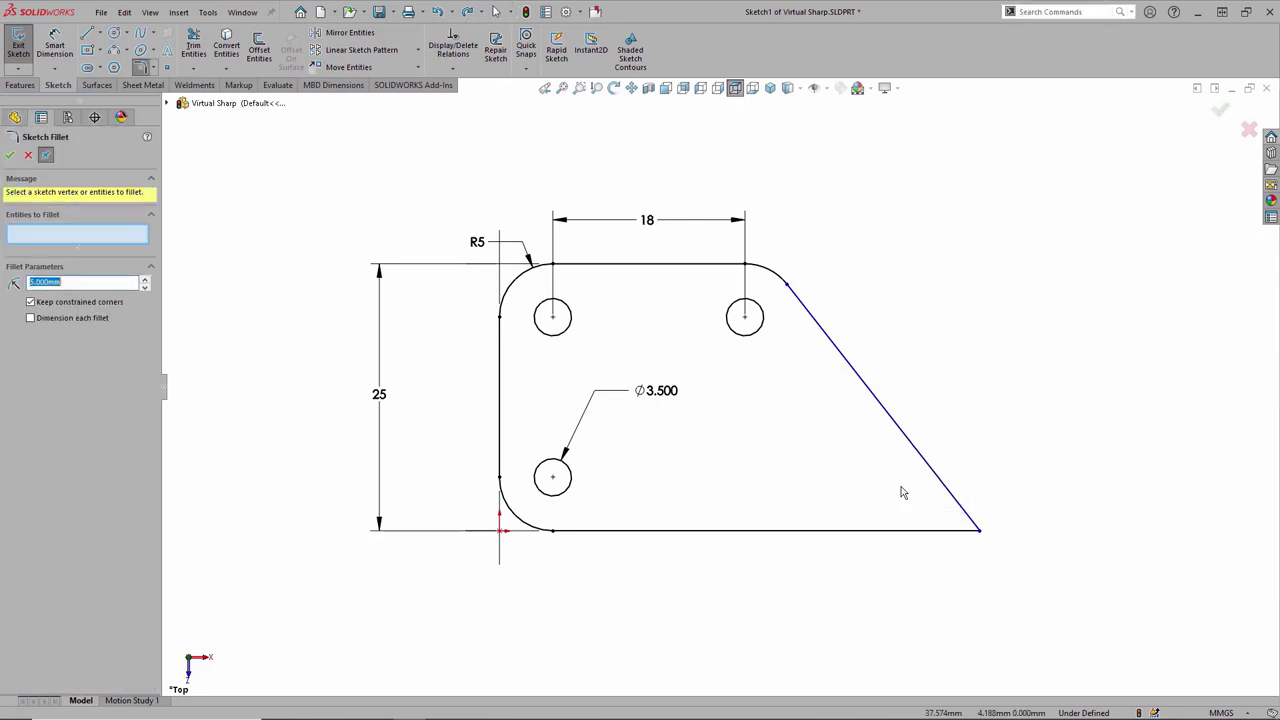
pyautogui.click(981, 536)
pyautogui.rightClick(983, 536)
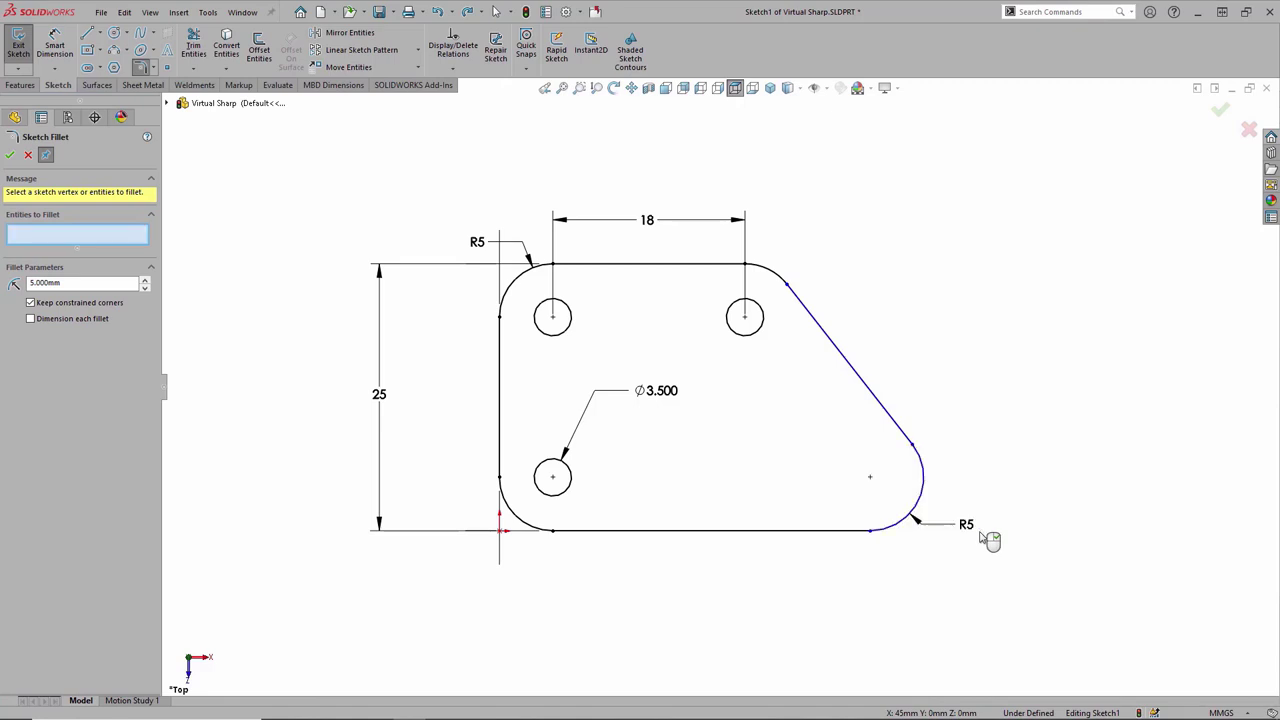
pyautogui.rightClick(983, 536)
pyautogui.moveTo(987, 507); pyautogui.dragTo(985, 459)
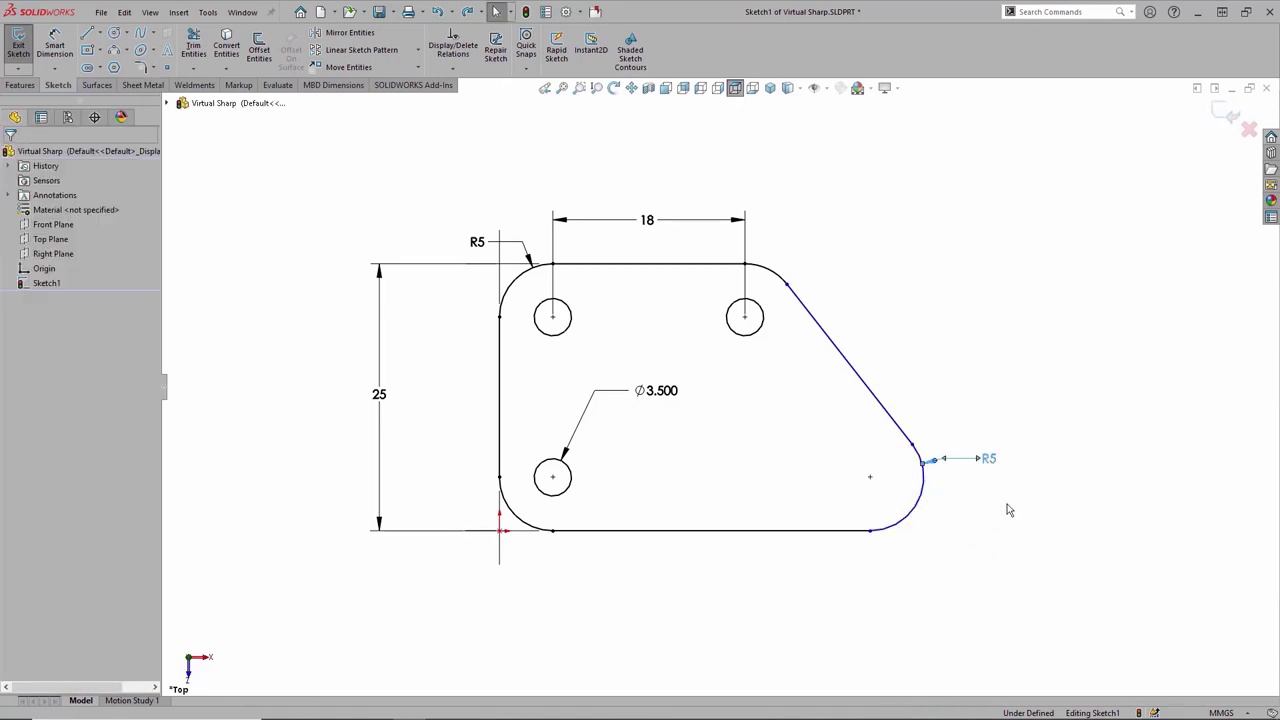
# - Add a virtual sharp point where the bottom and slanted edges meet
pyautogui.click(857, 531)
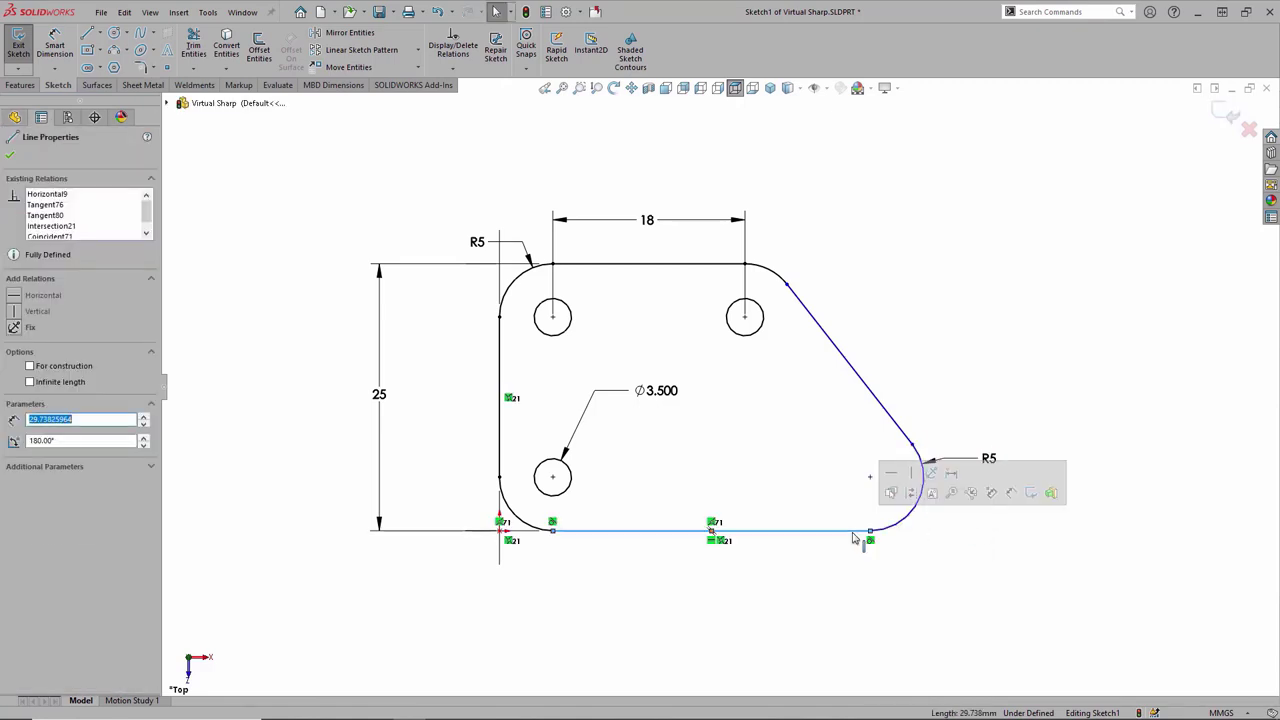
pyautogui.keyDown('ctrl'); pyautogui.click(873, 403); pyautogui.keyUp('ctrl')
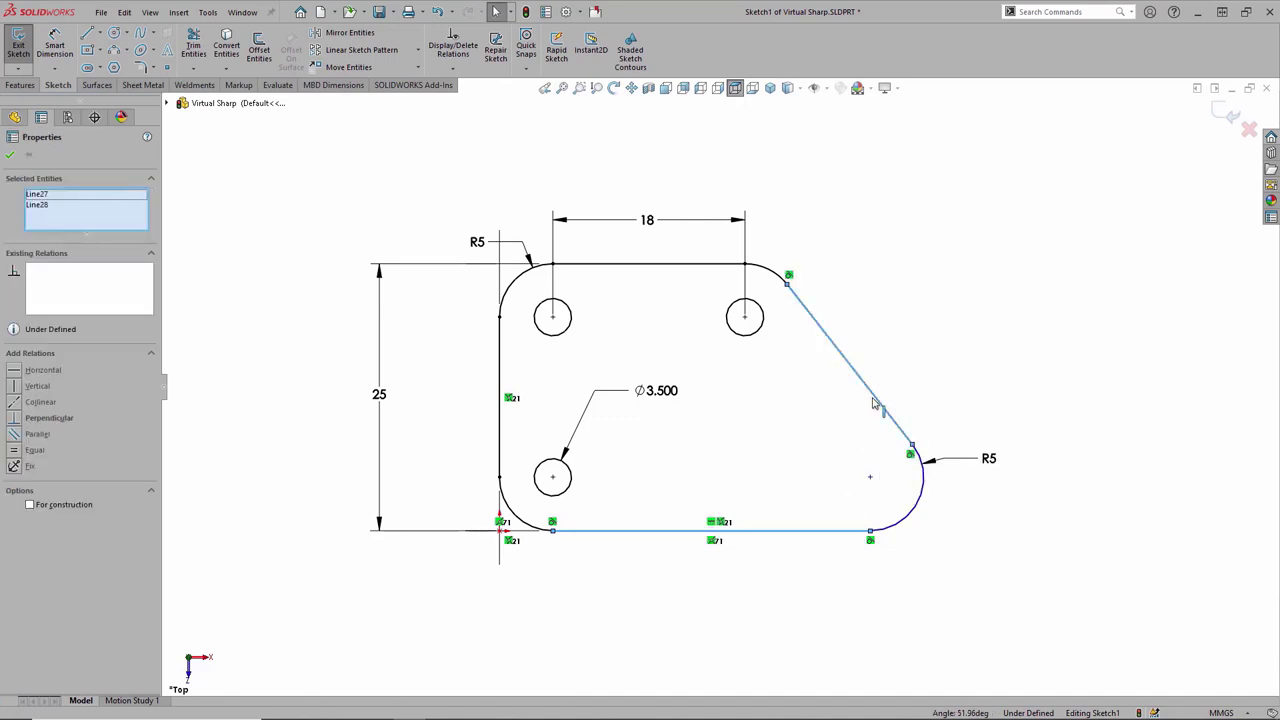
pyautogui.click(169, 71)
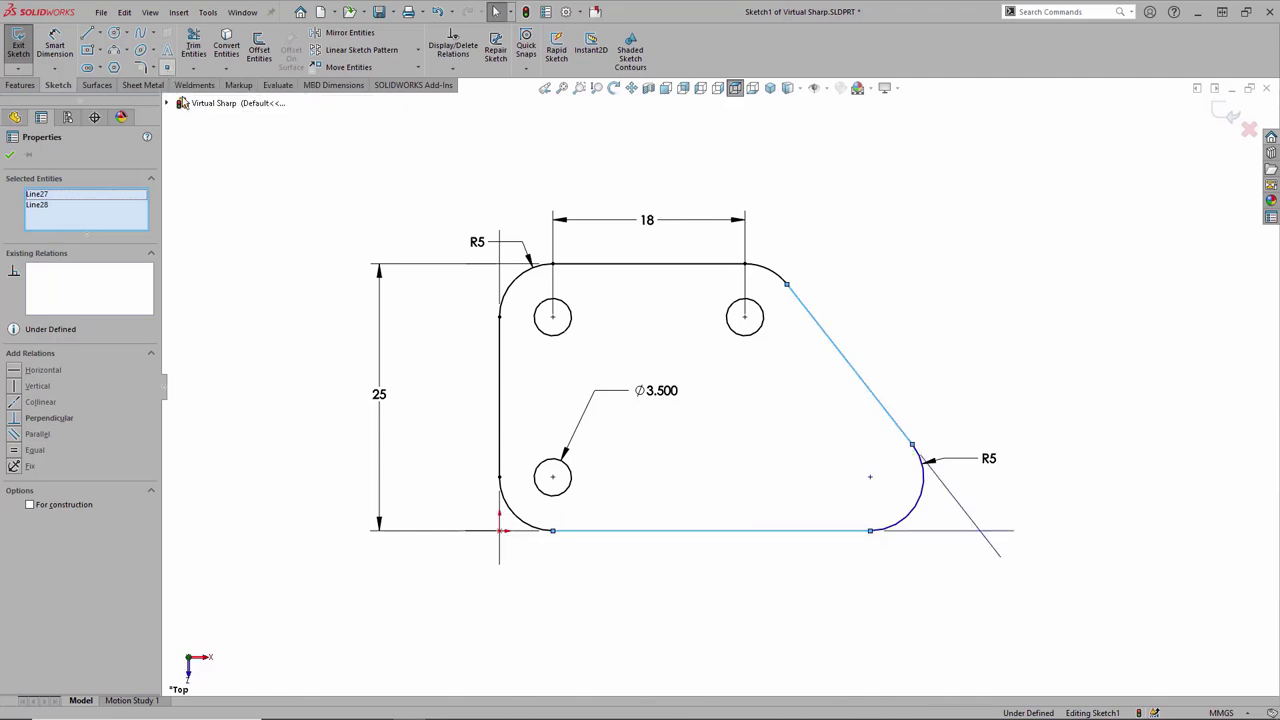
# - Dimension the width from the origin to the virtual sharp as 45, placed below the part
pyautogui.press('s')
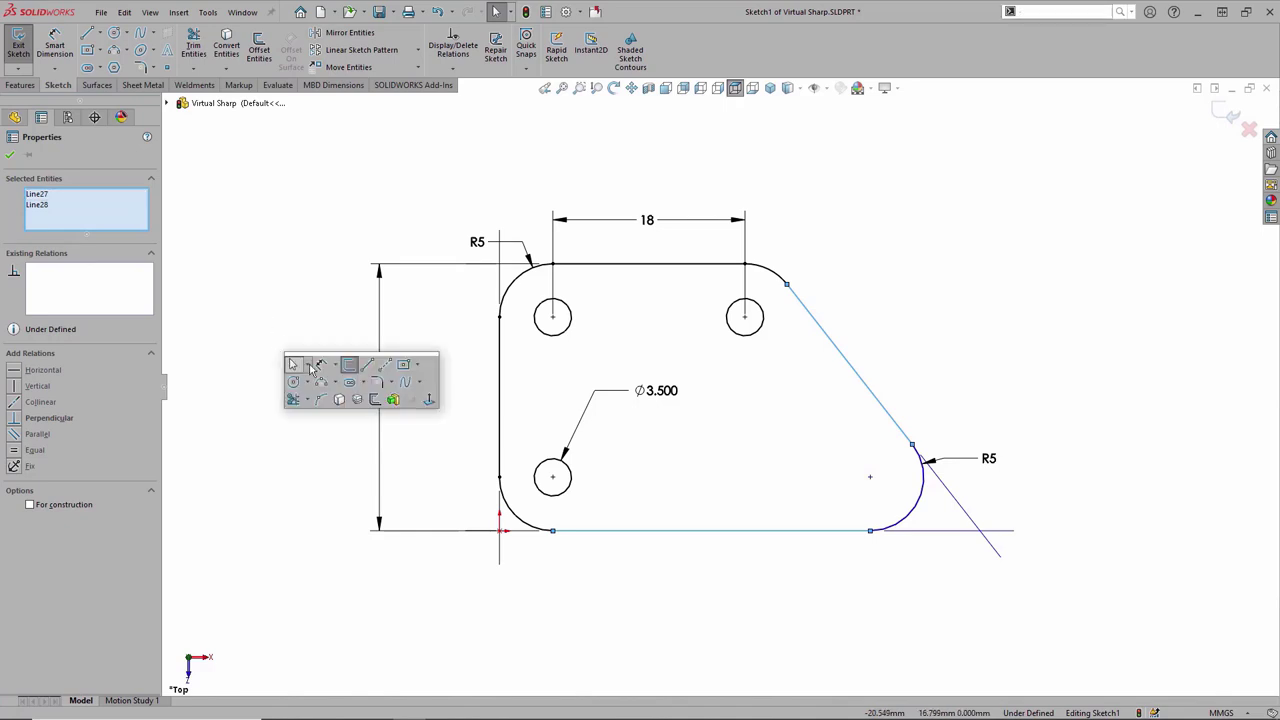
pyautogui.click(320, 364)
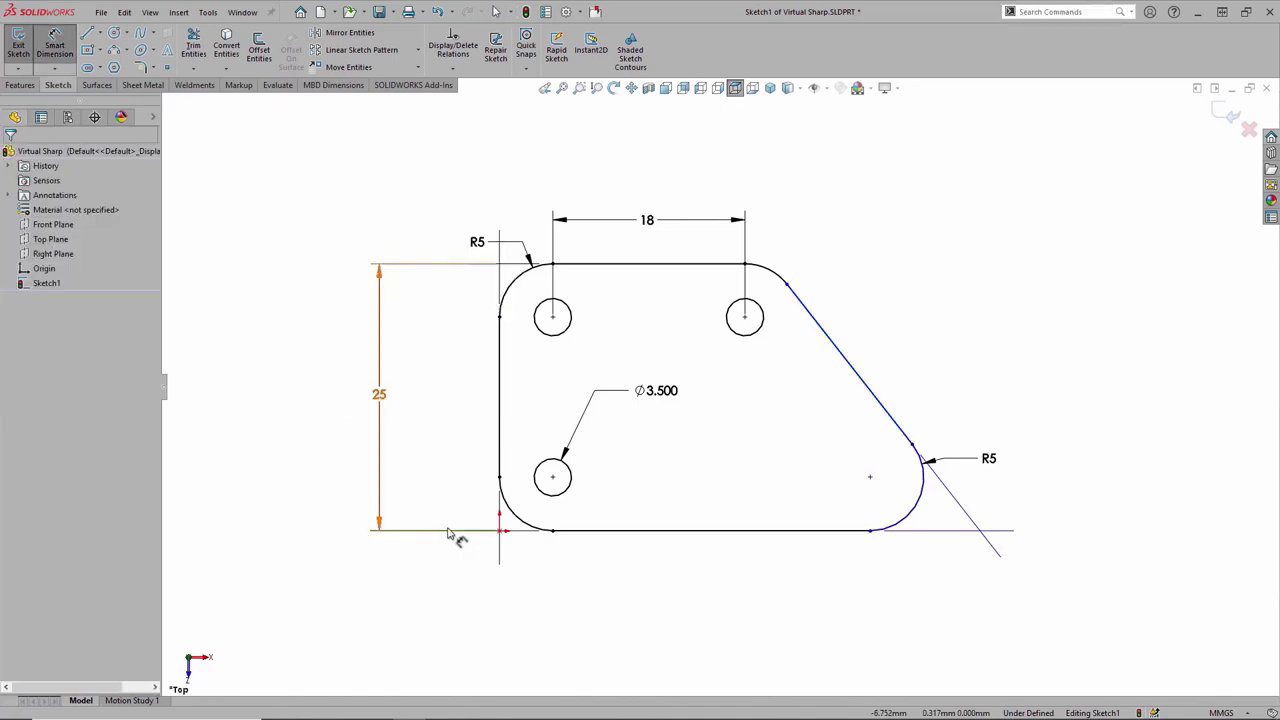
pyautogui.click(503, 530)
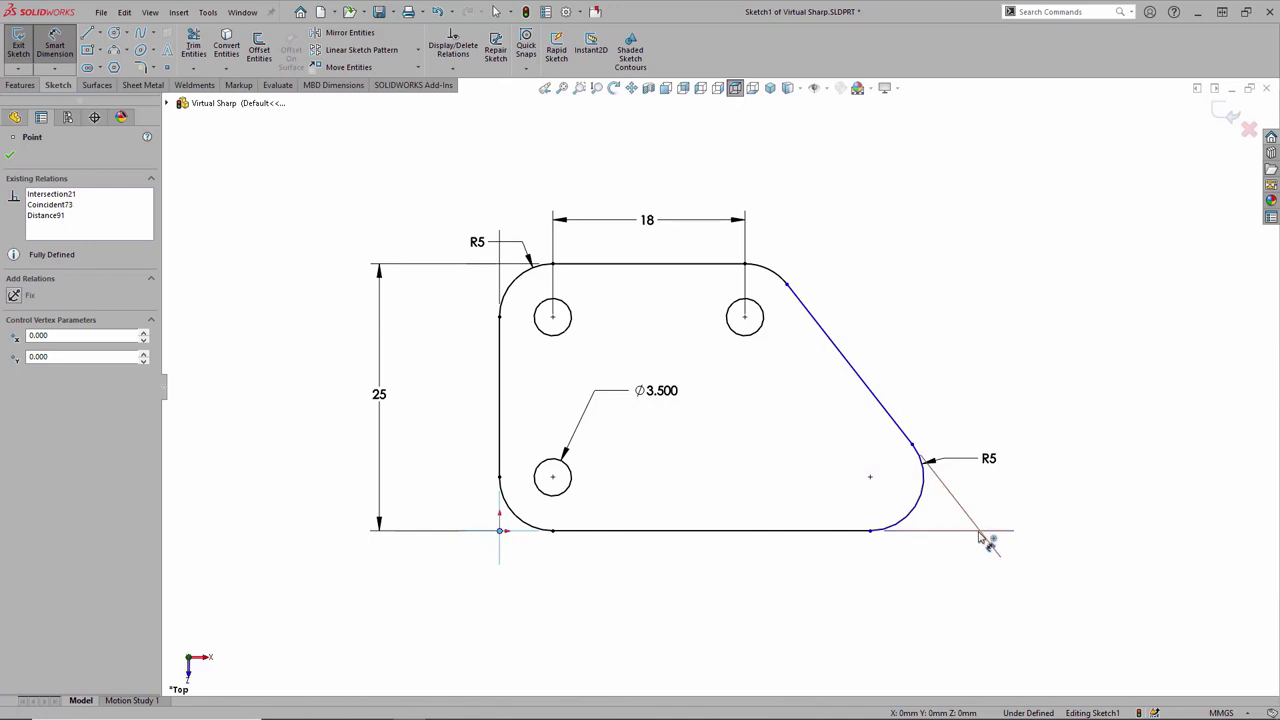
pyautogui.click(980, 531)
pyautogui.click(738, 605)
pyautogui.click(681, 582)
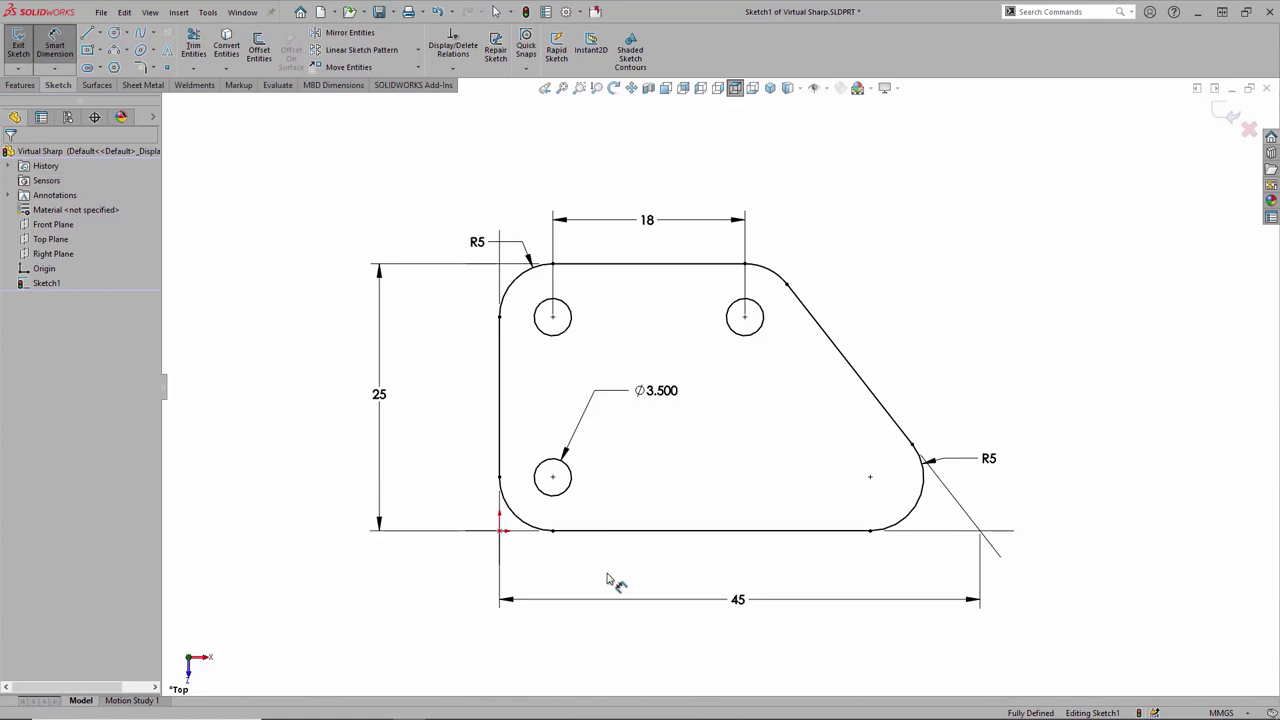
pyautogui.press('Escape')
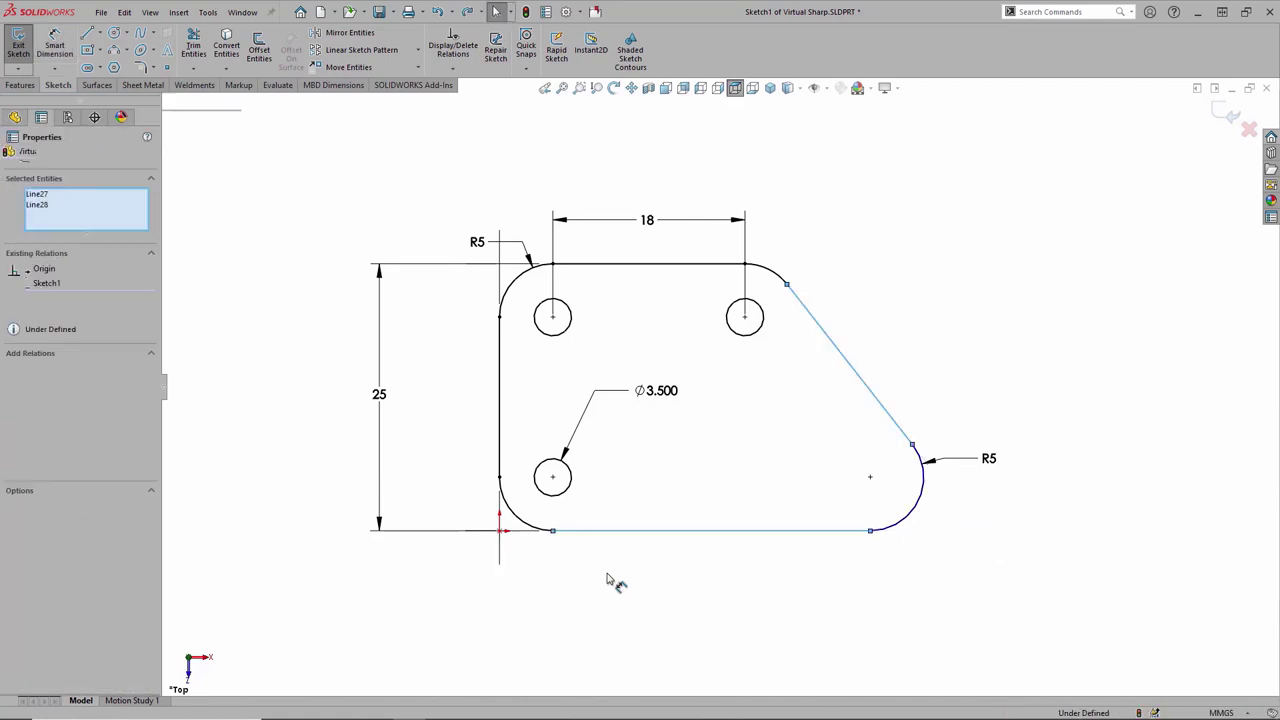
# - Delete the old dimension and create a virtual sharp at the slanted and bottom edges' intersection
pyautogui.press('Delete')
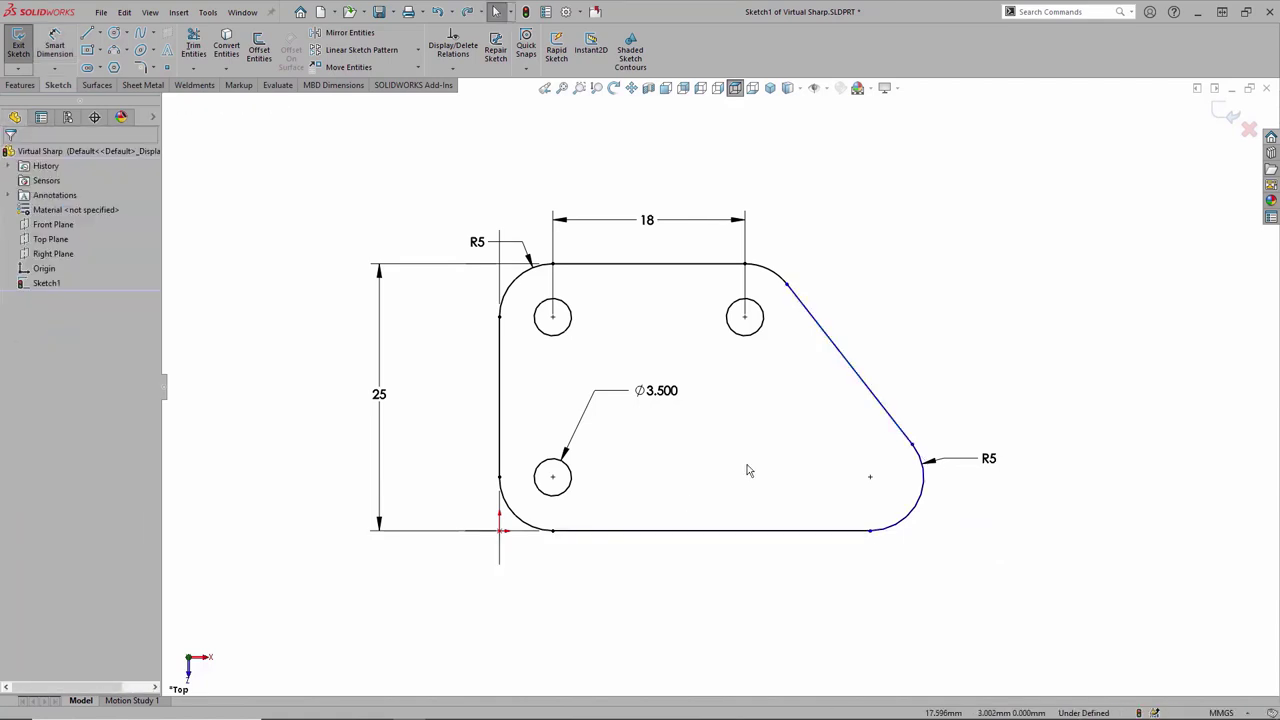
pyautogui.press('s')
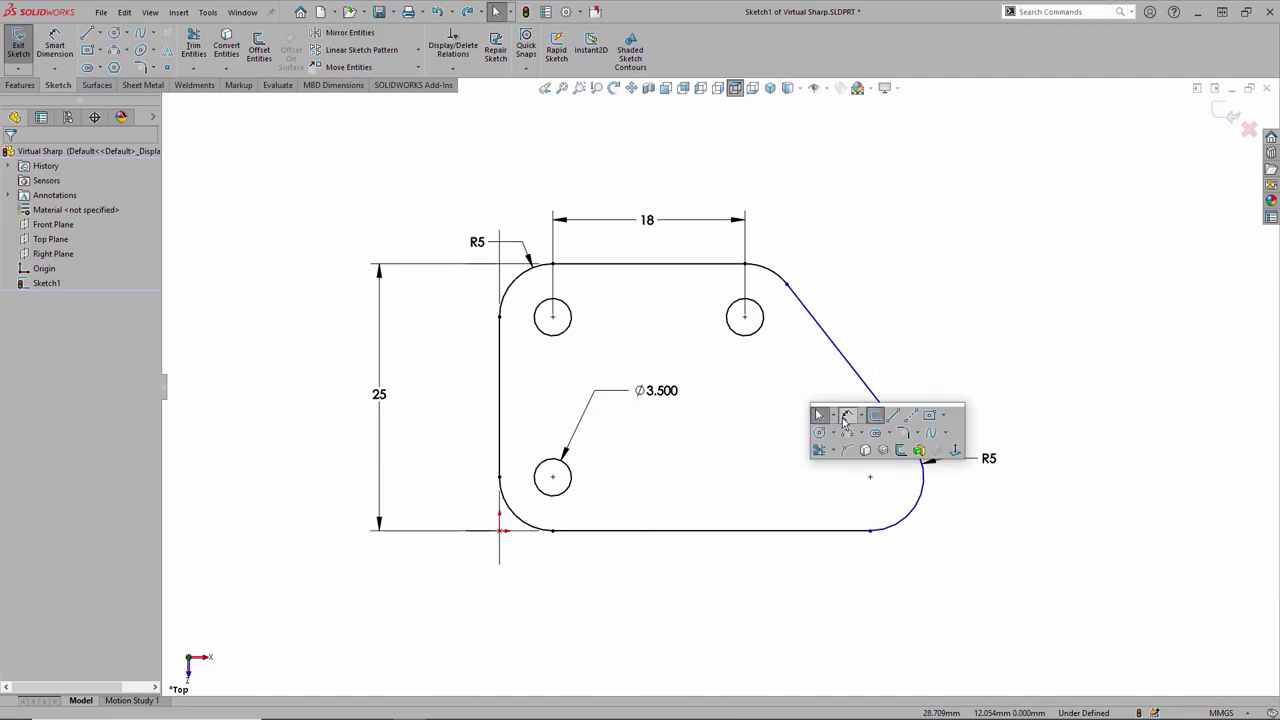
pyautogui.click(846, 417)
pyautogui.rightClick(867, 391)
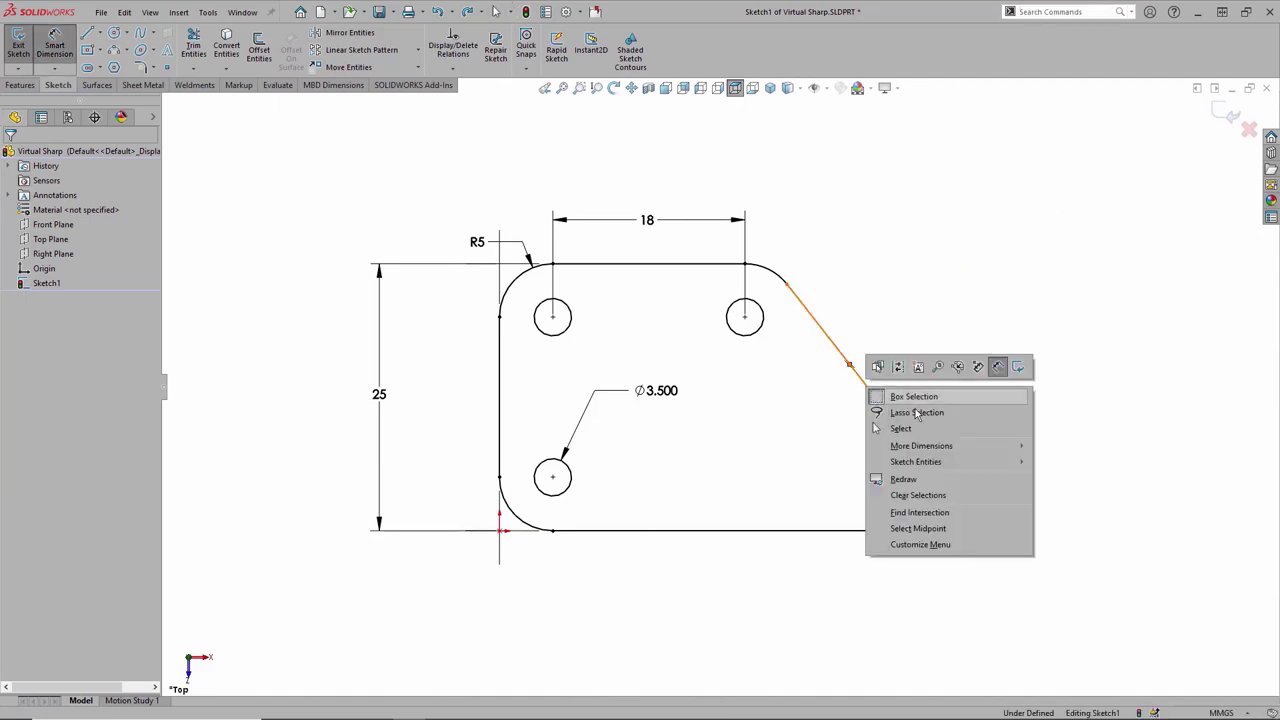
pyautogui.click(985, 512)
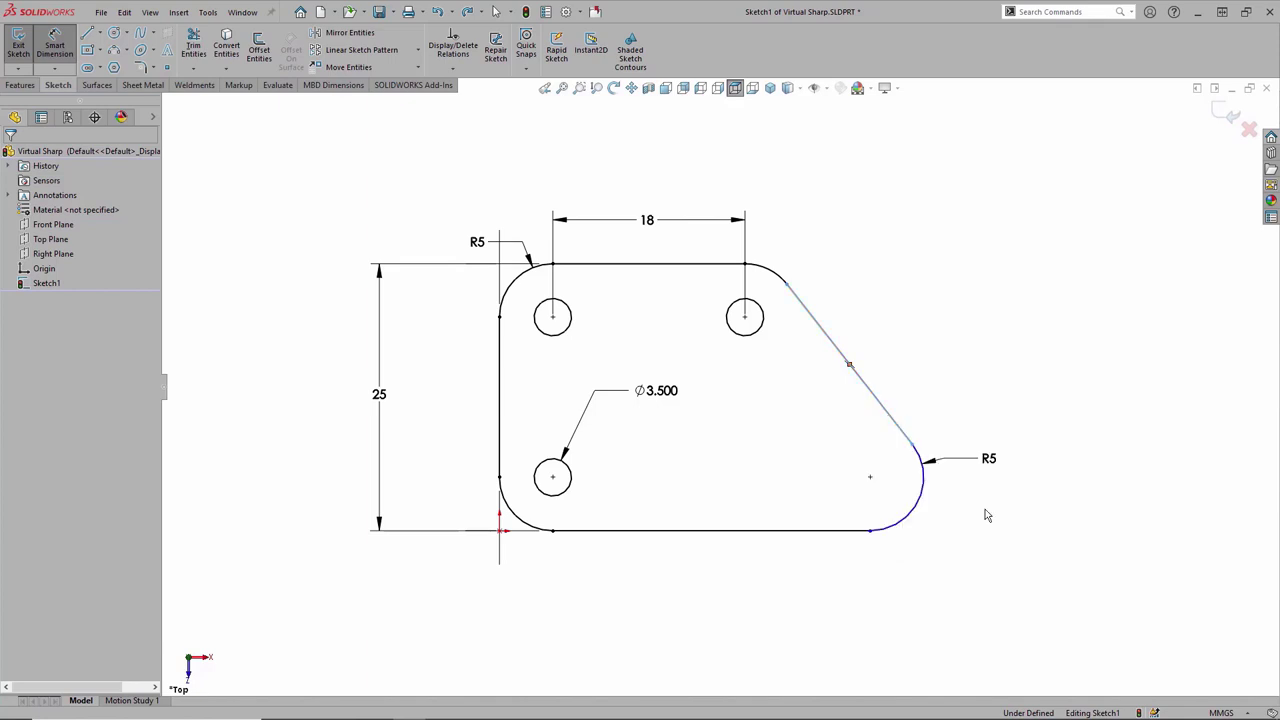
pyautogui.click(860, 535)
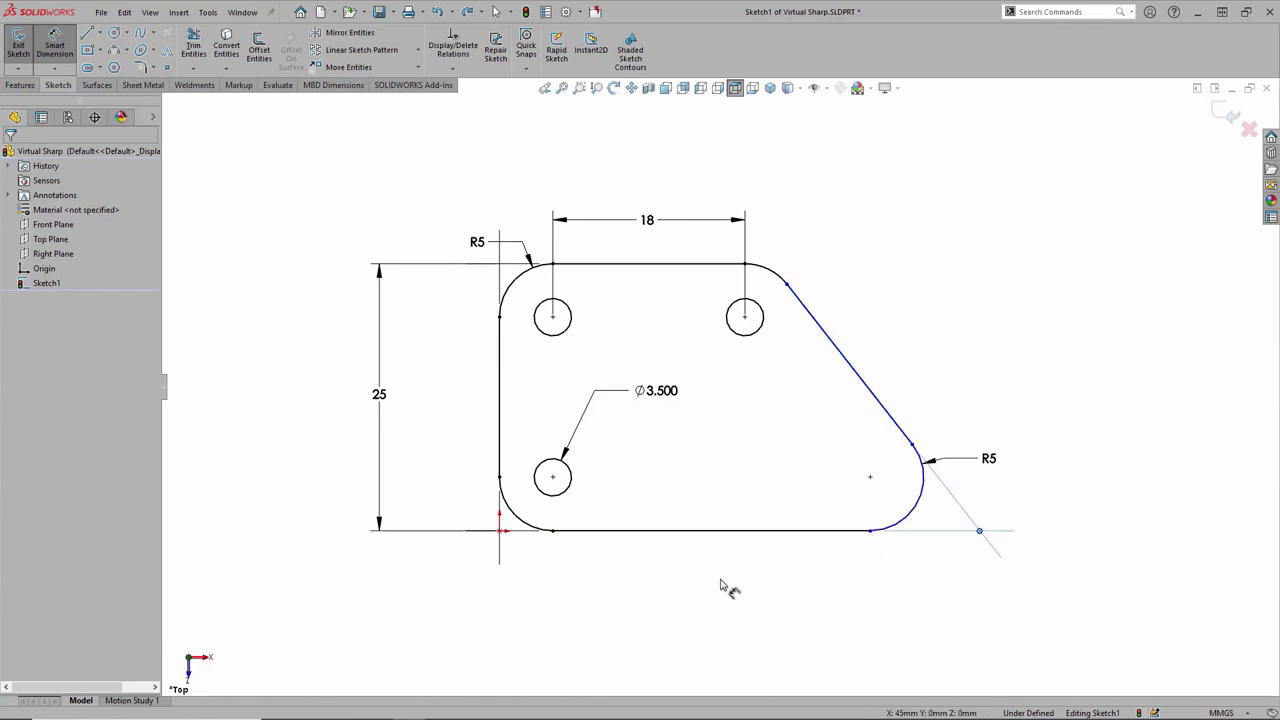
# - Dimension the origin to the new virtual sharp at 45 and exit the sketch
pyautogui.click(499, 530)
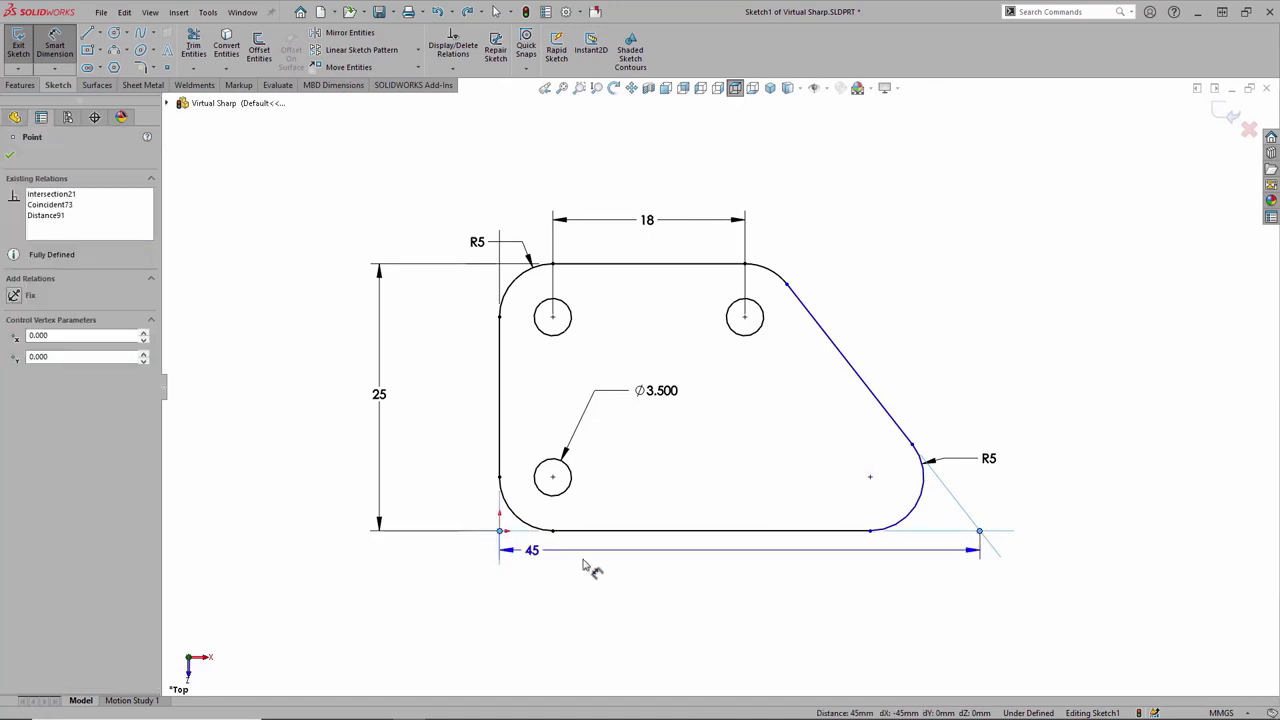
pyautogui.click(738, 605)
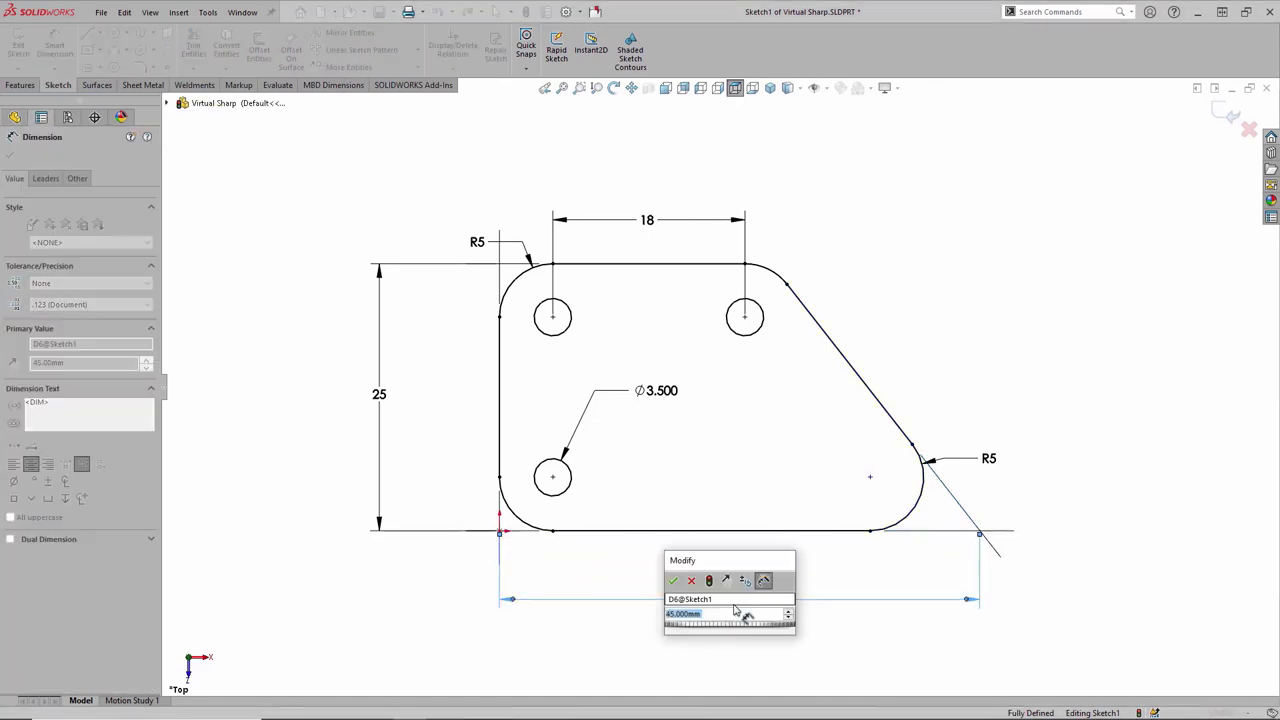
pyautogui.press('Return')
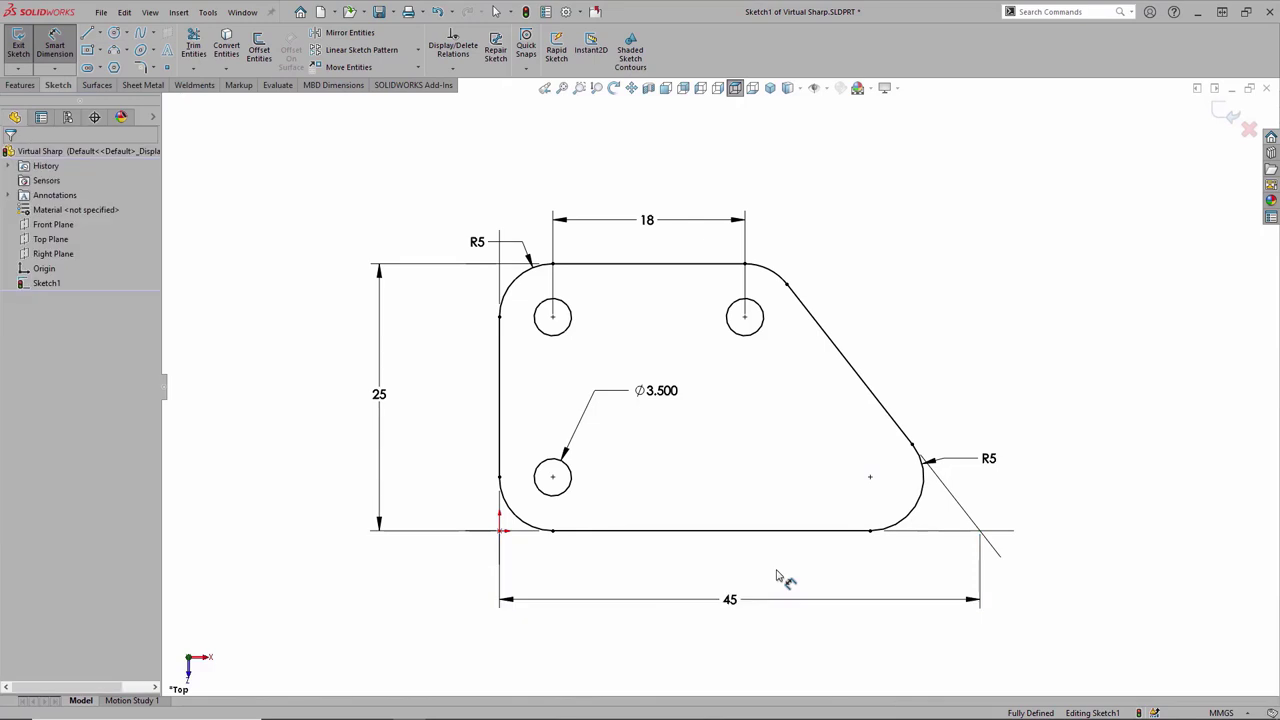
pyautogui.press('Escape')
pyautogui.press('d')
pyautogui.click(790, 584)
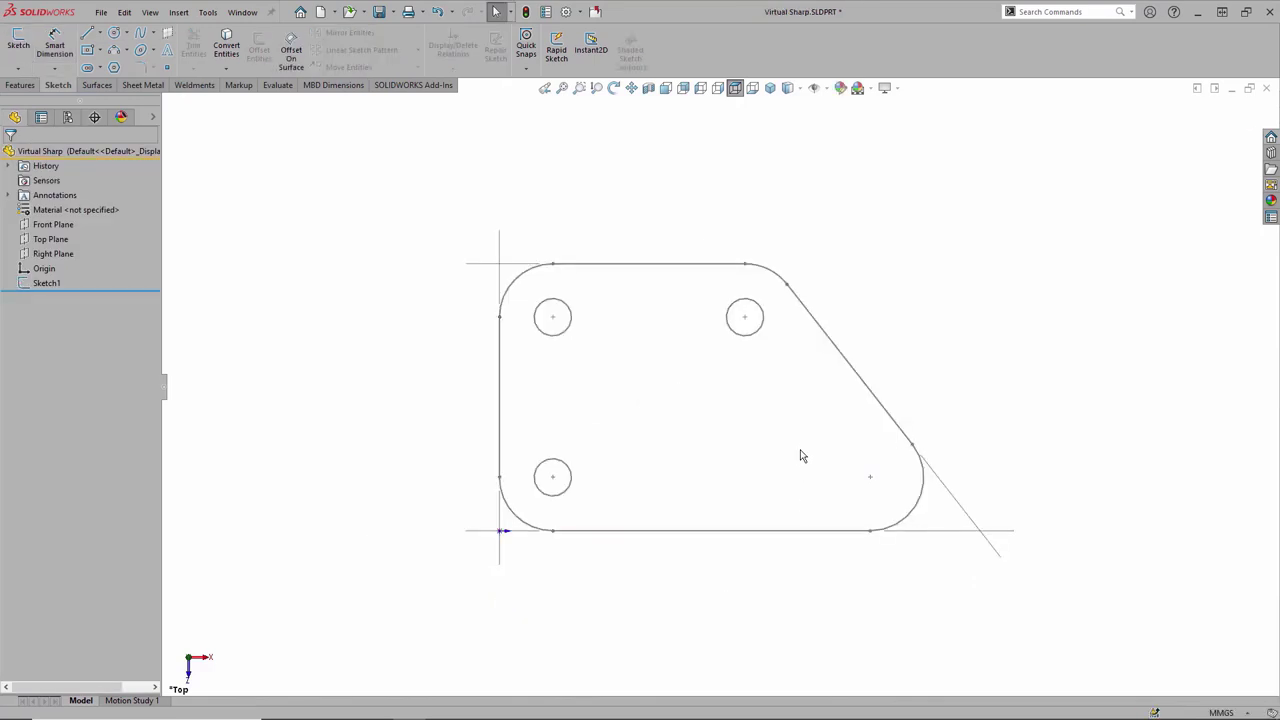
# - Close the Virtual Sharp part document
pyautogui.click(593, 14)
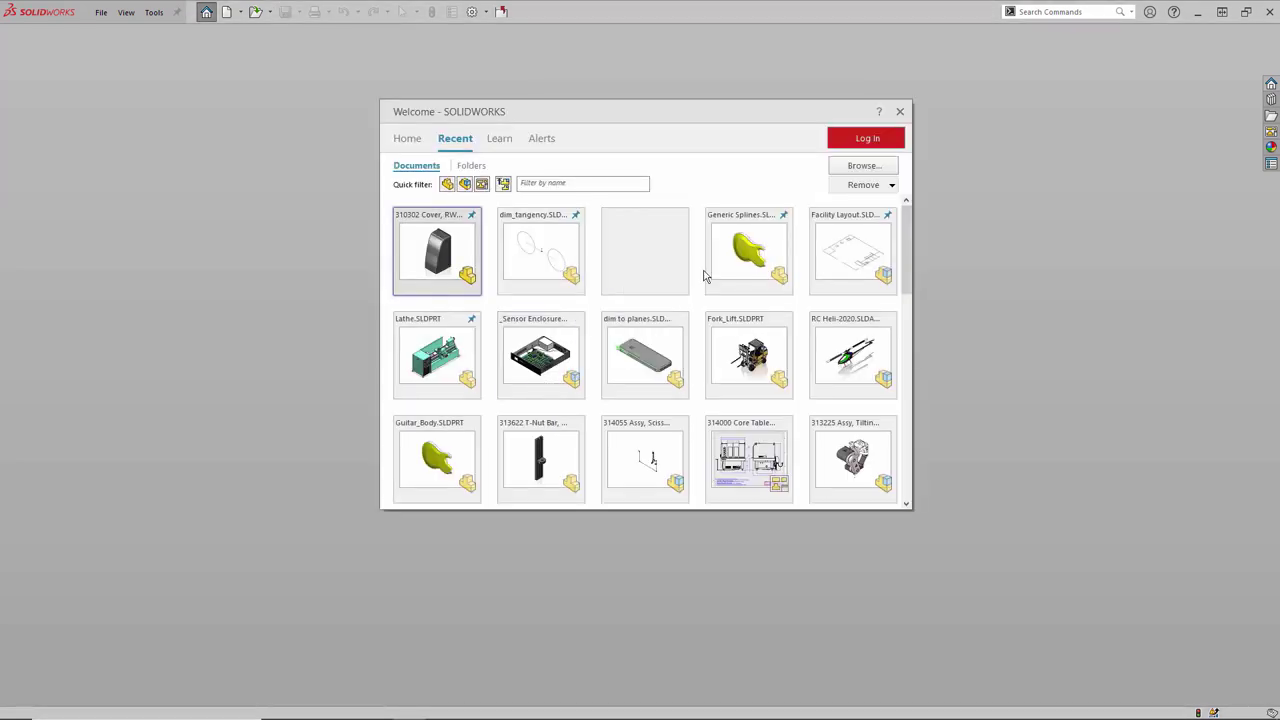
# - Open Generic Splines and add Plane2 offset 5 in from the Front Plane
pyautogui.click(742, 254)
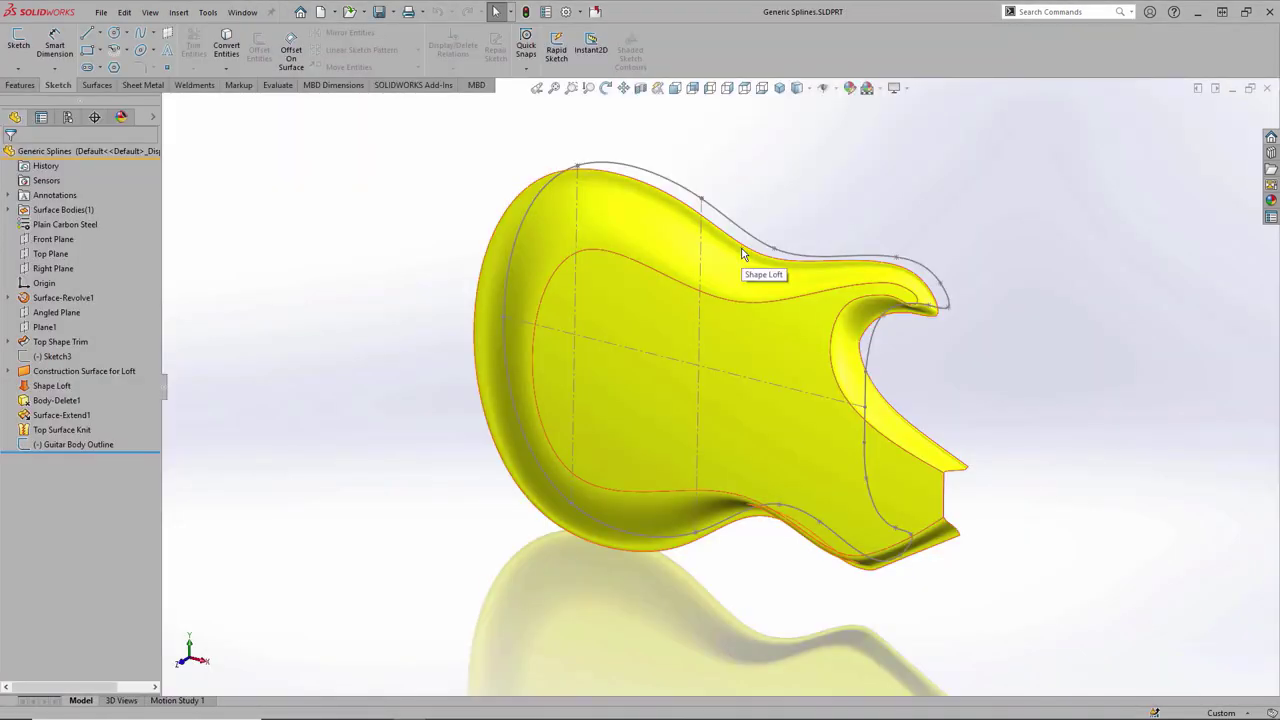
pyautogui.click(60, 240)
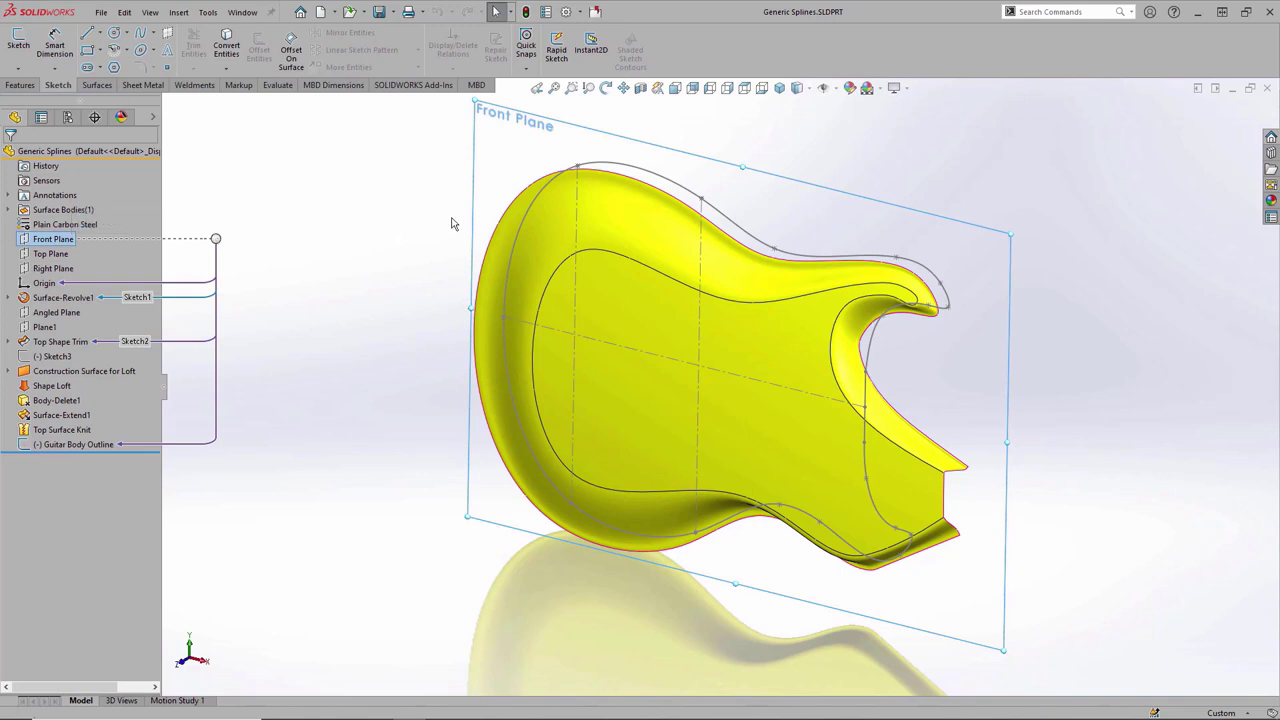
pyautogui.keyDown('ctrl'); pyautogui.moveTo(457, 223); pyautogui.dragTo(400, 253); pyautogui.keyUp('ctrl')
pyautogui.write('5')
pyautogui.press('Return')
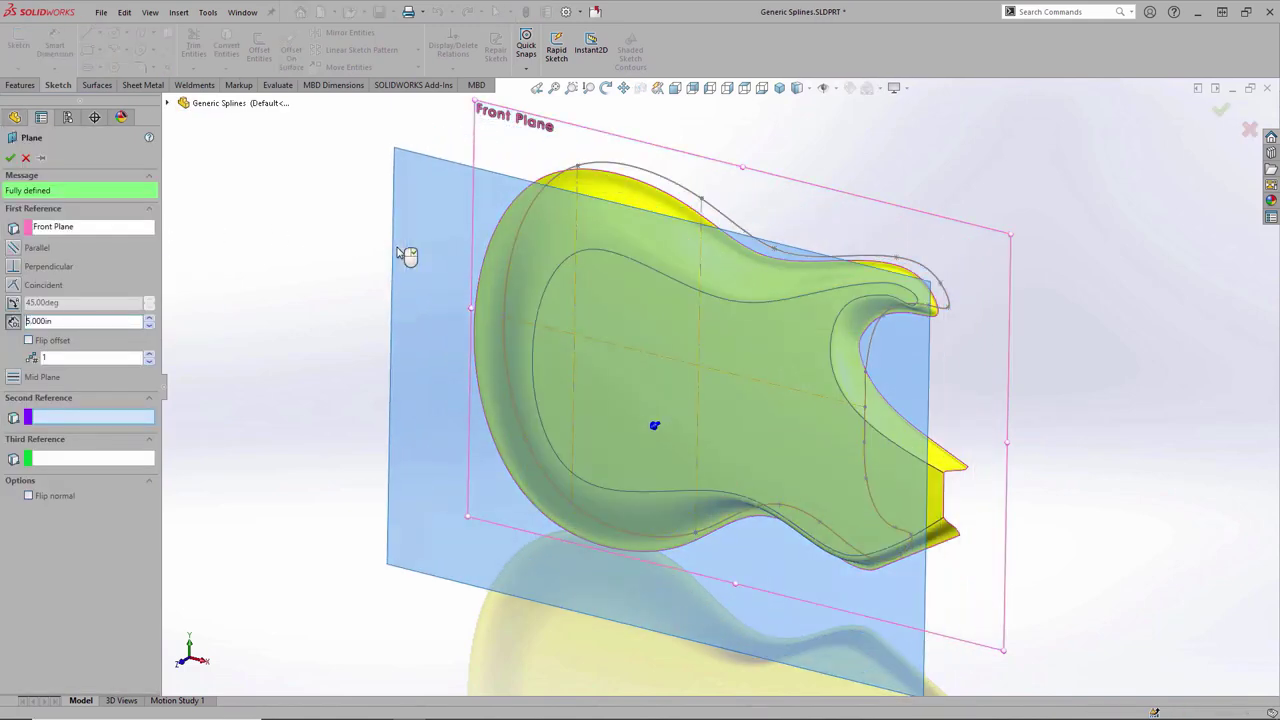
pyautogui.press('Return')
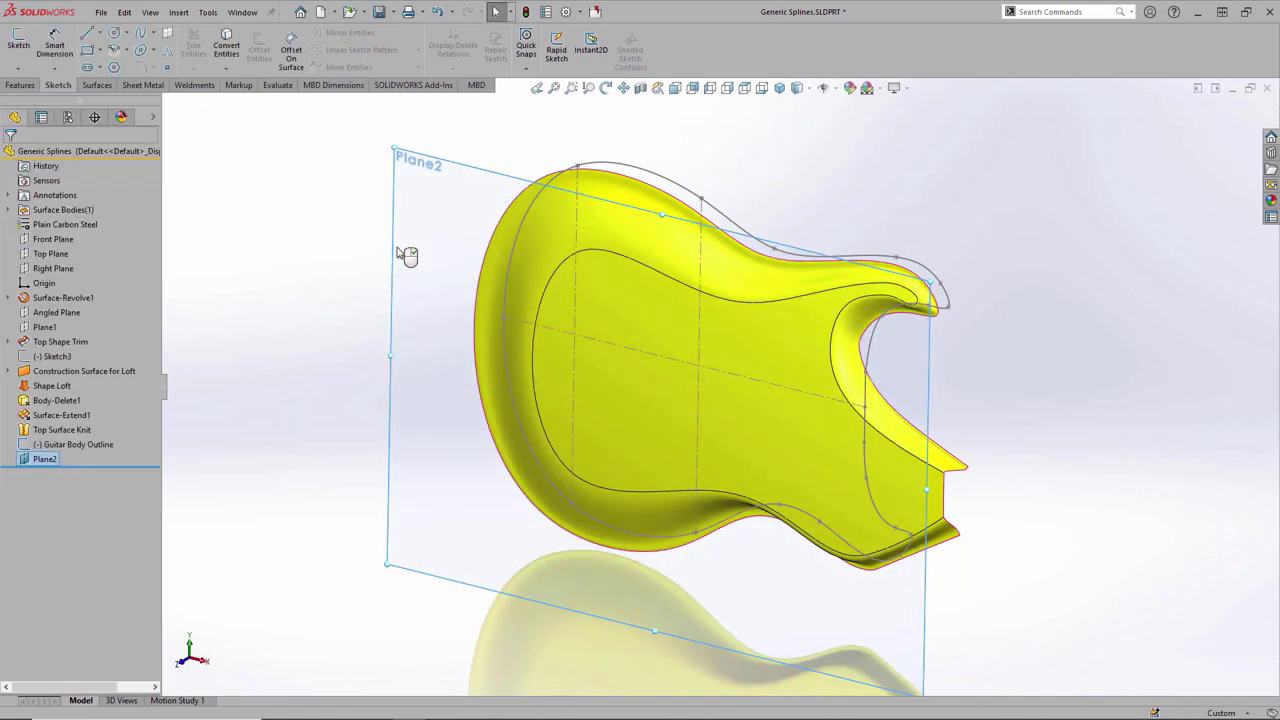
pyautogui.click(398, 251)
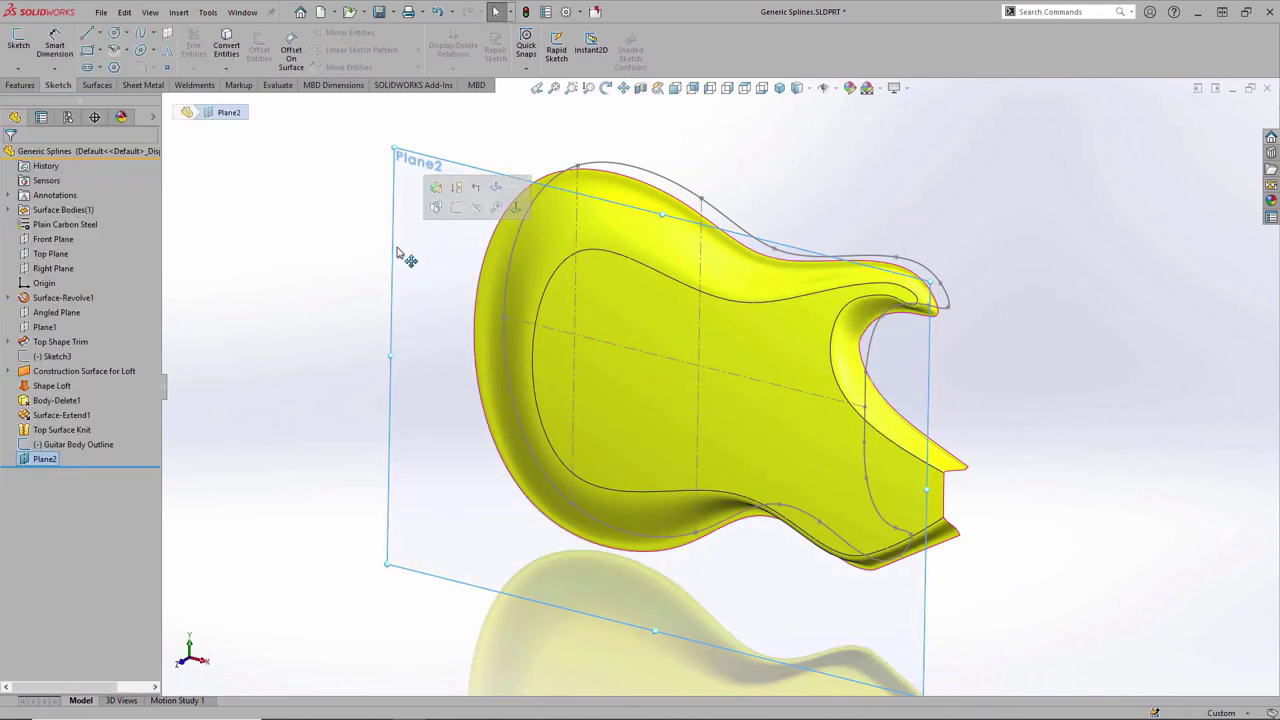
# - Start a sketch on Plane2 and project the Guitar Body Outline into it with Convert Entities
pyautogui.click(459, 217)
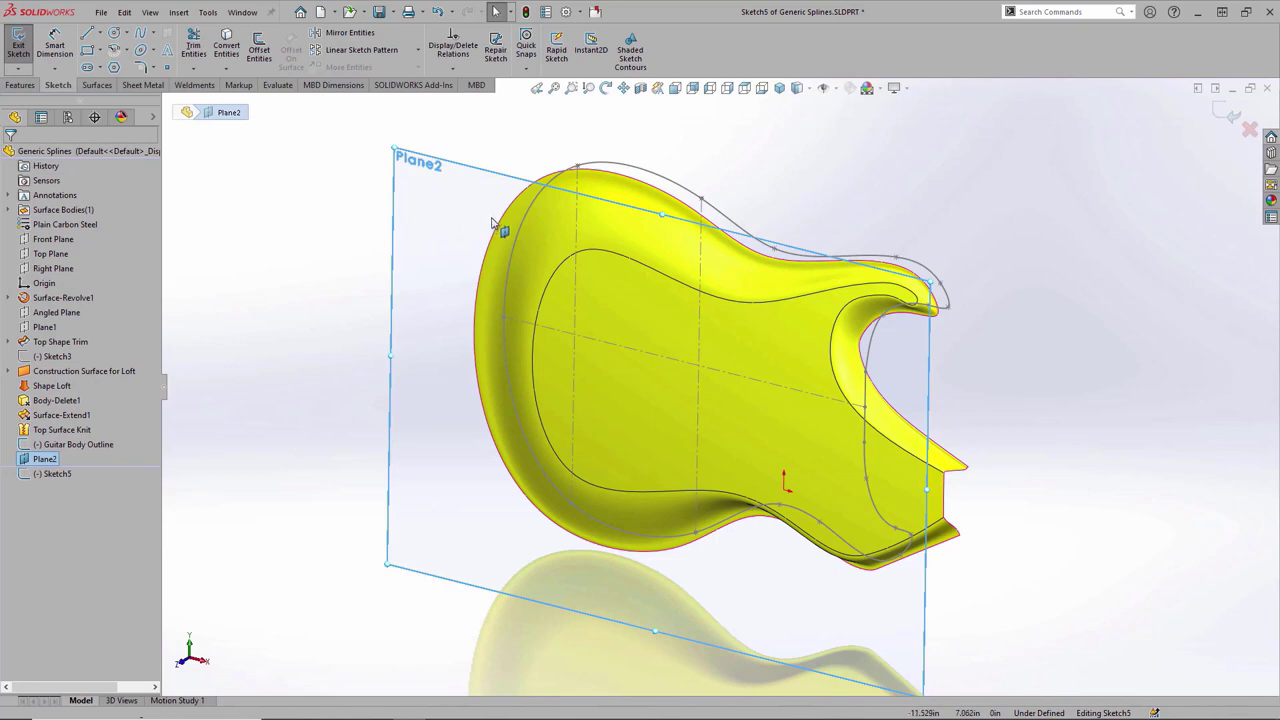
pyautogui.click(519, 237)
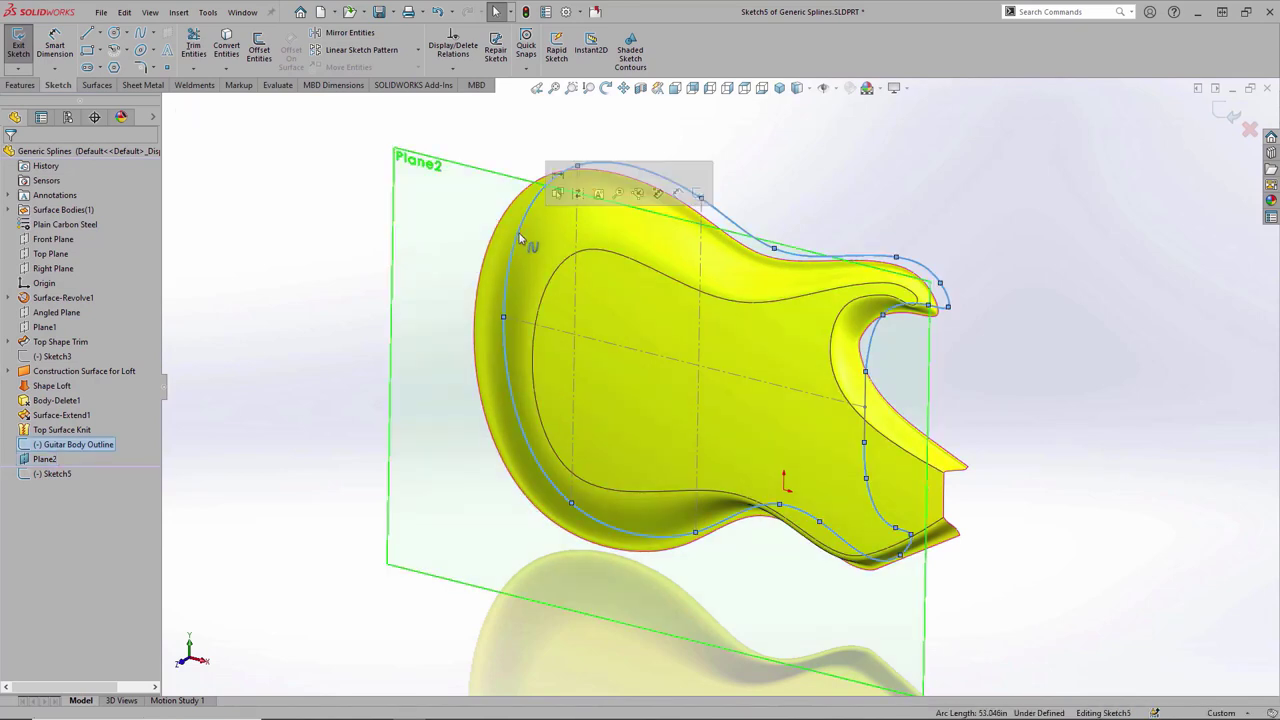
pyautogui.press('s')
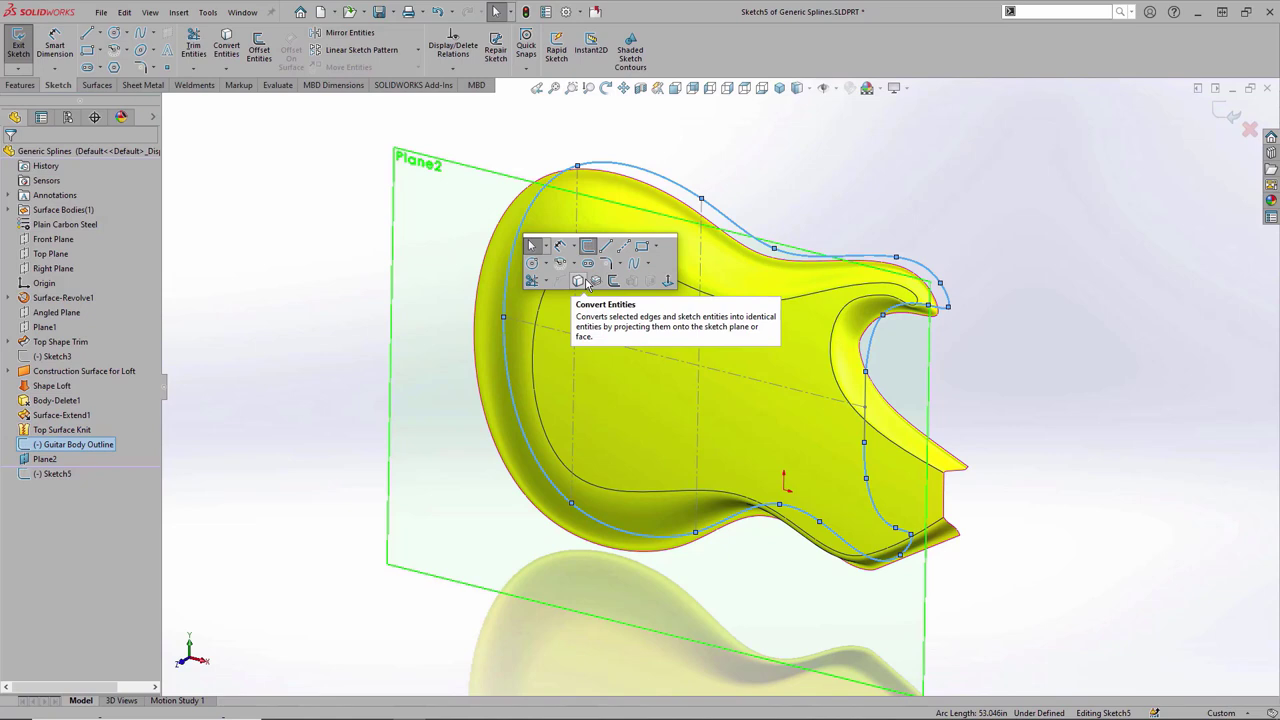
pyautogui.click(587, 282)
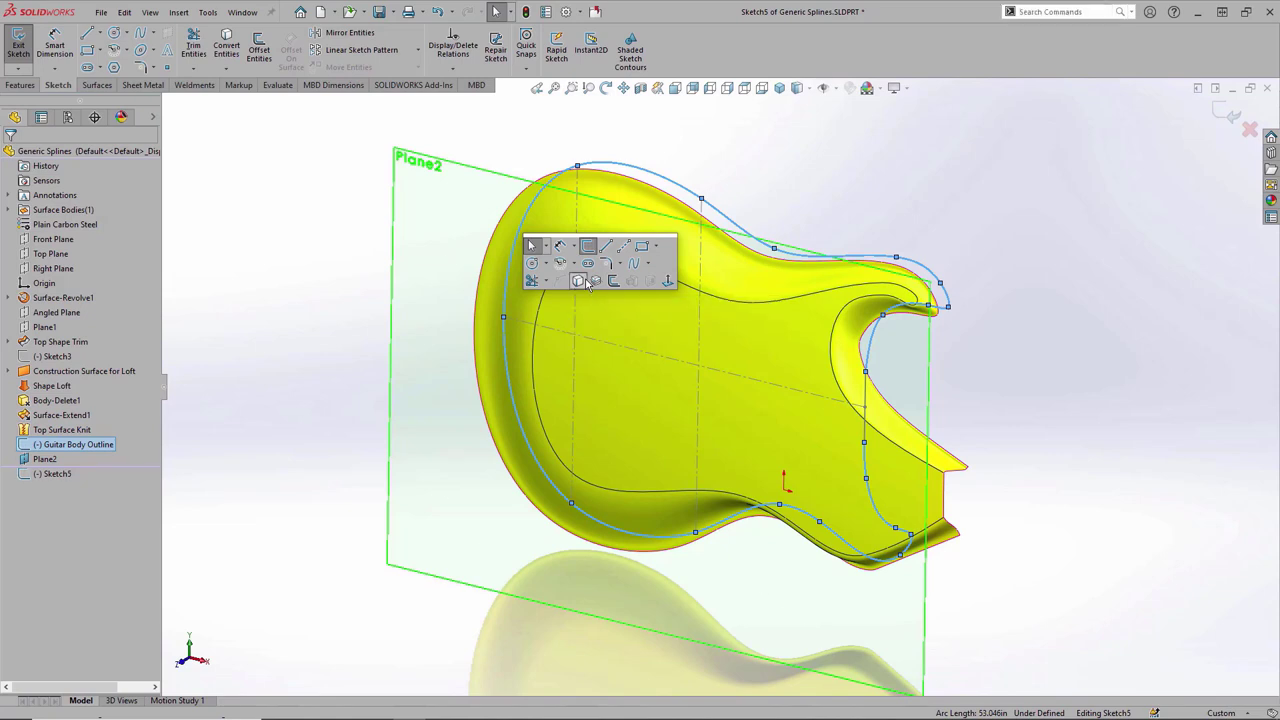
# - Delete the projected spline's On Edge relation and drag the spline to confirm it moves freely
pyautogui.click(434, 302)
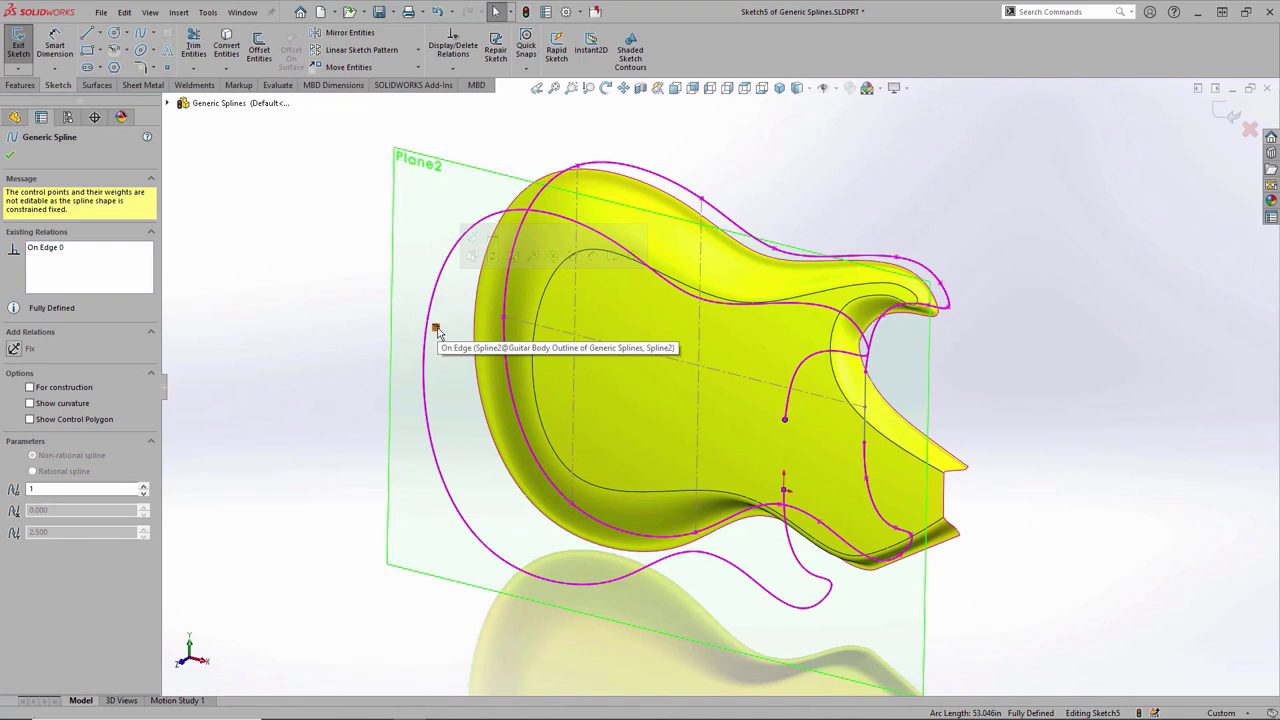
pyautogui.click(436, 330)
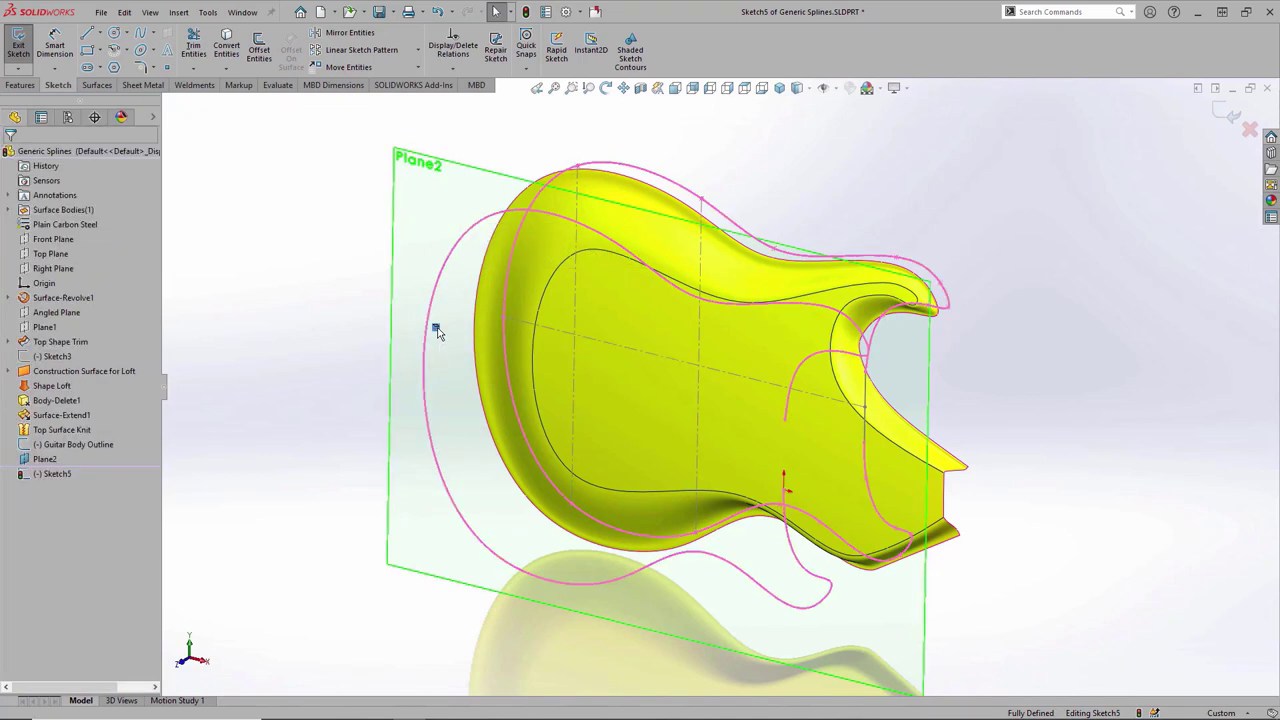
pyautogui.press('Delete')
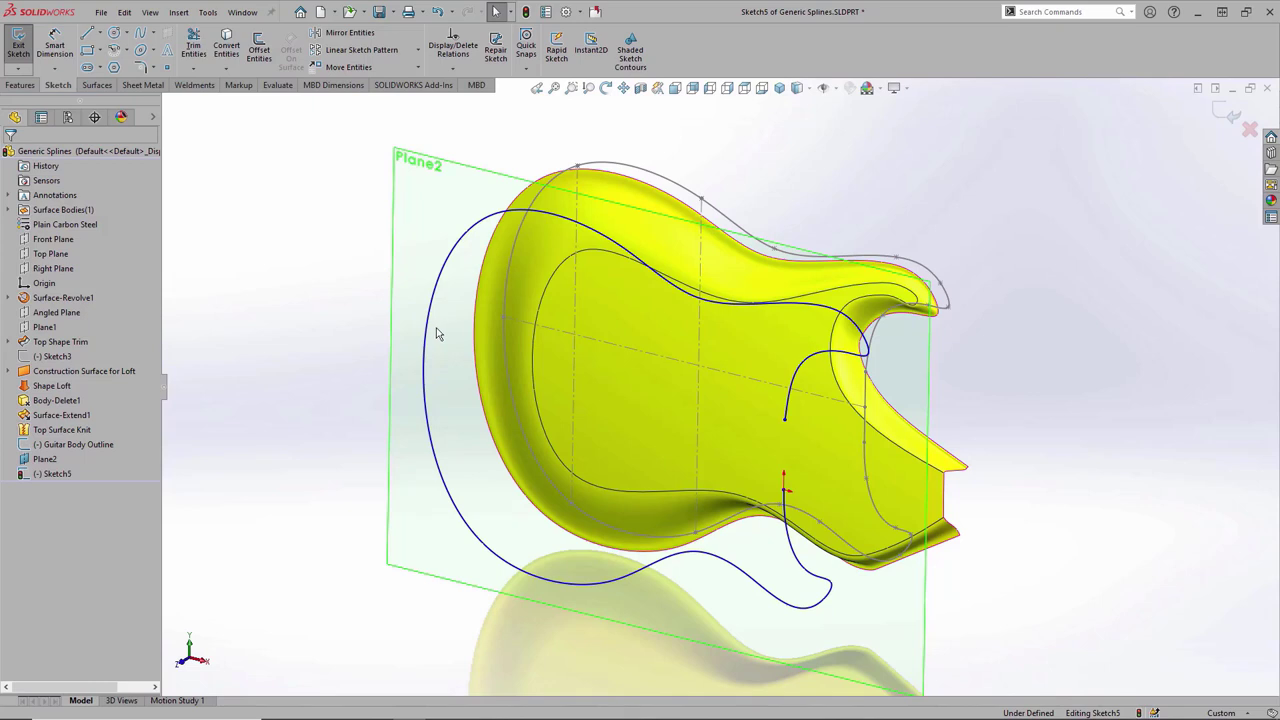
pyautogui.moveTo(422, 333); pyautogui.dragTo(350, 268)
# - Show the spline's control polygon, trial-drag two control vertices, then undo the reshaping
pyautogui.press('Escape')
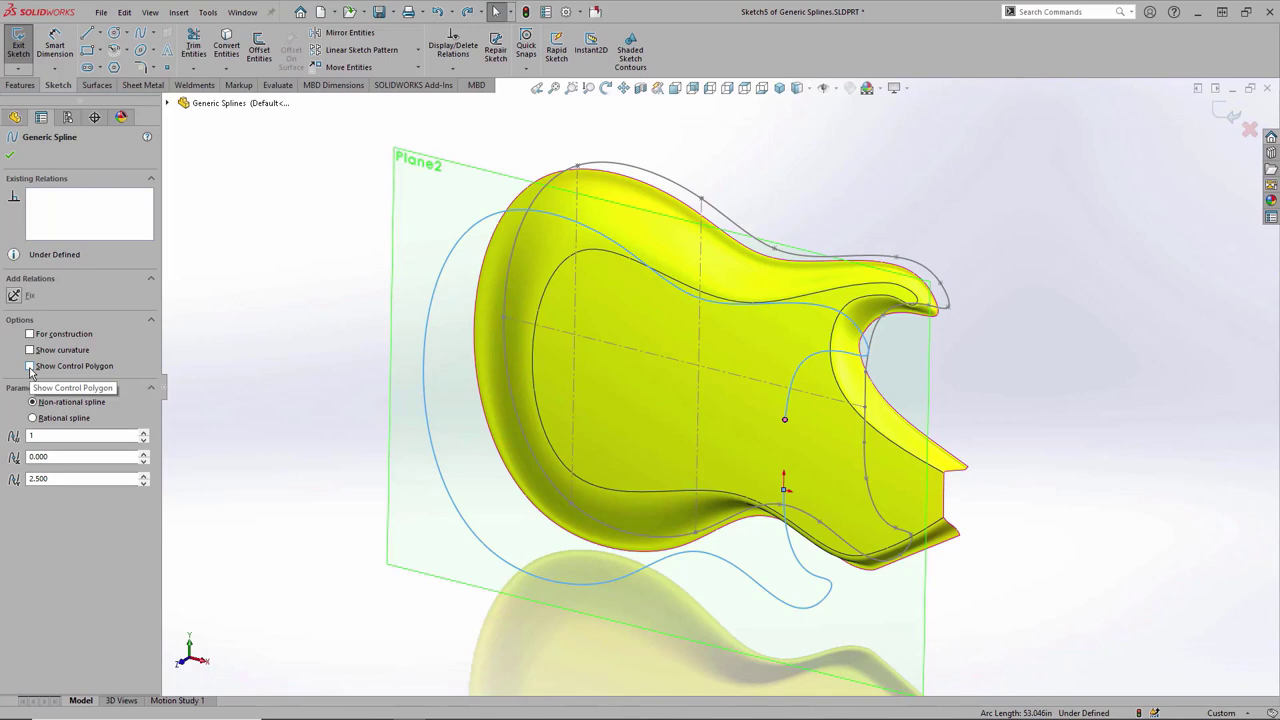
pyautogui.click(31, 366)
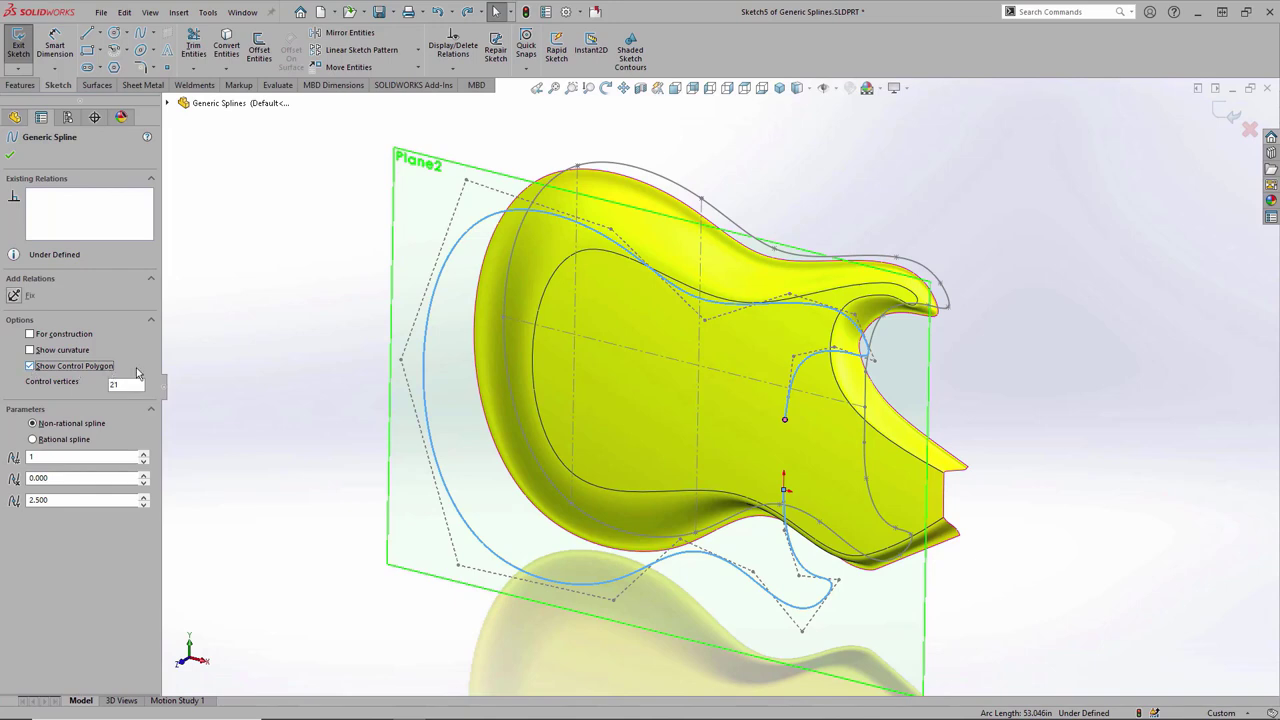
pyautogui.moveTo(400, 364); pyautogui.dragTo(297, 360)
pyautogui.moveTo(457, 565); pyautogui.dragTo(498, 512)
pyautogui.press('Escape')
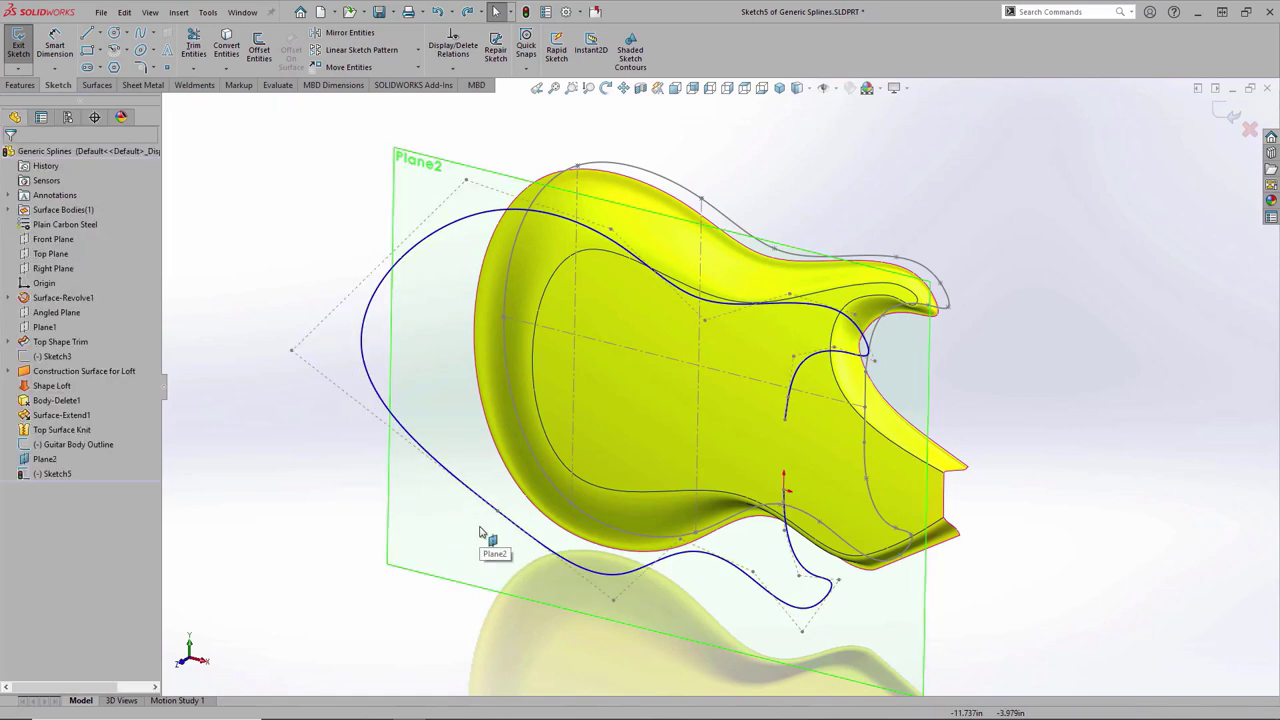
pyautogui.hotkey('ctrl', 'z')
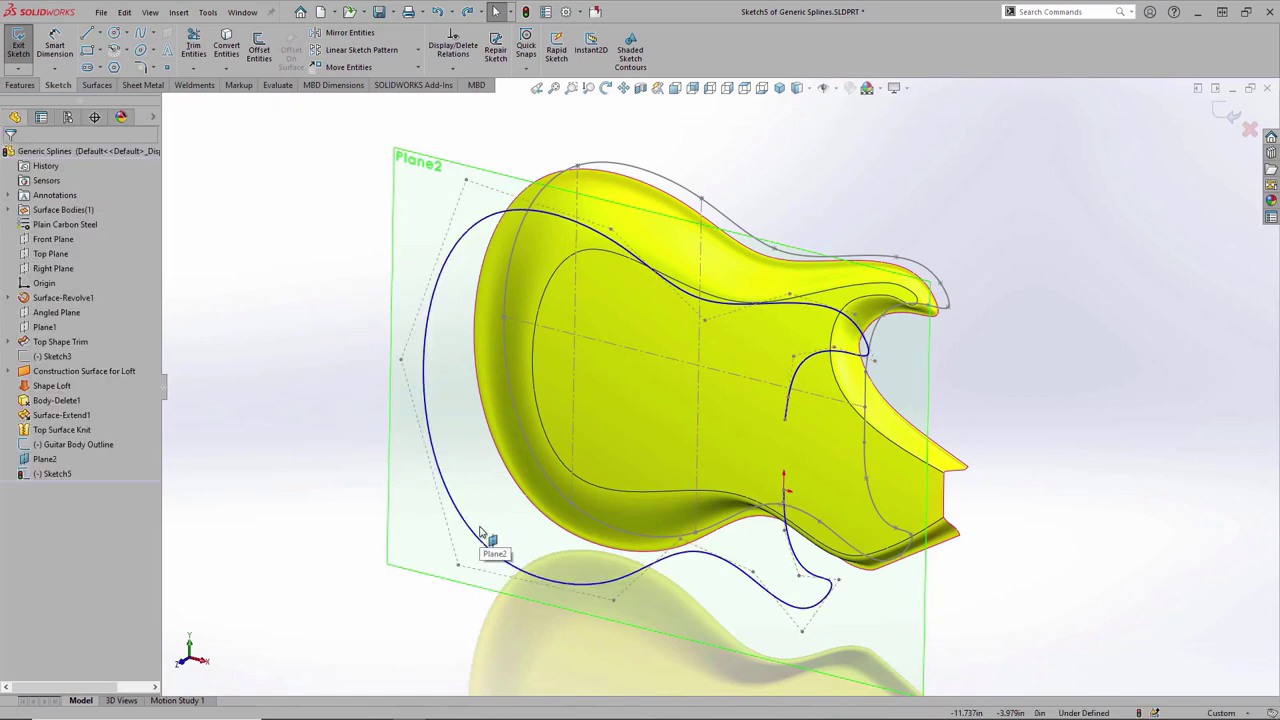
pyautogui.rightClick(459, 245)
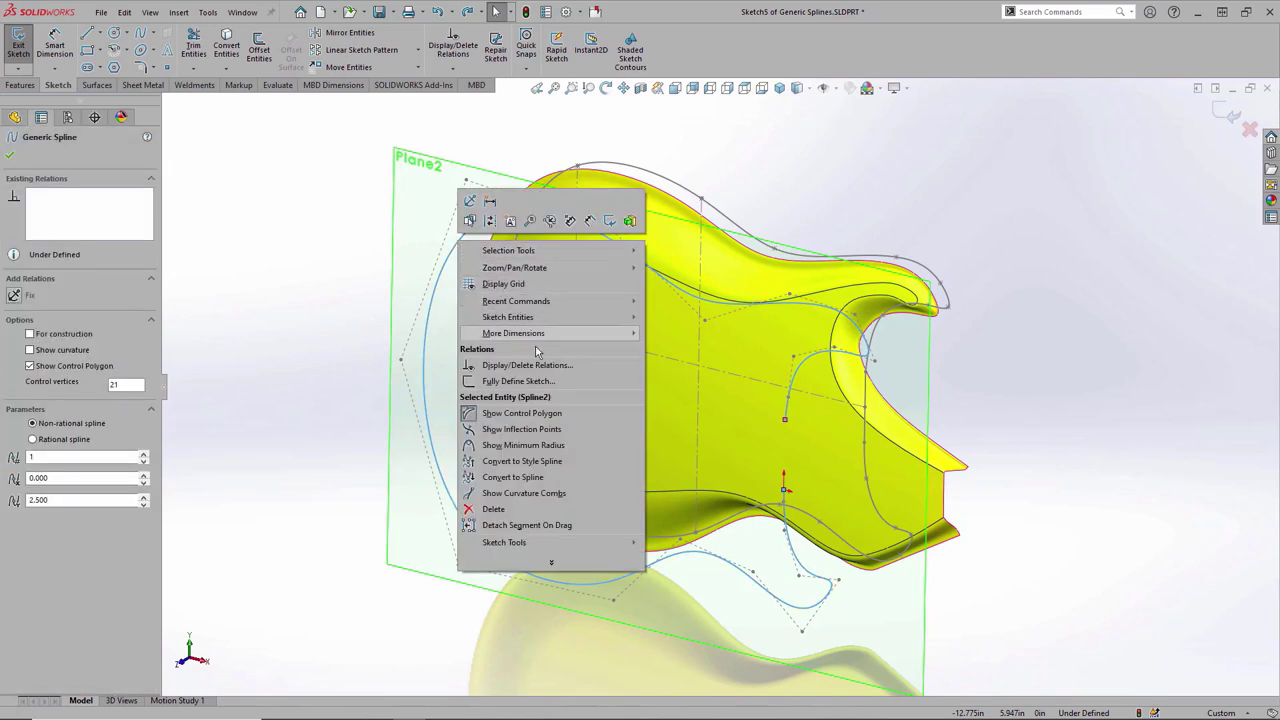
pyautogui.click(577, 461)
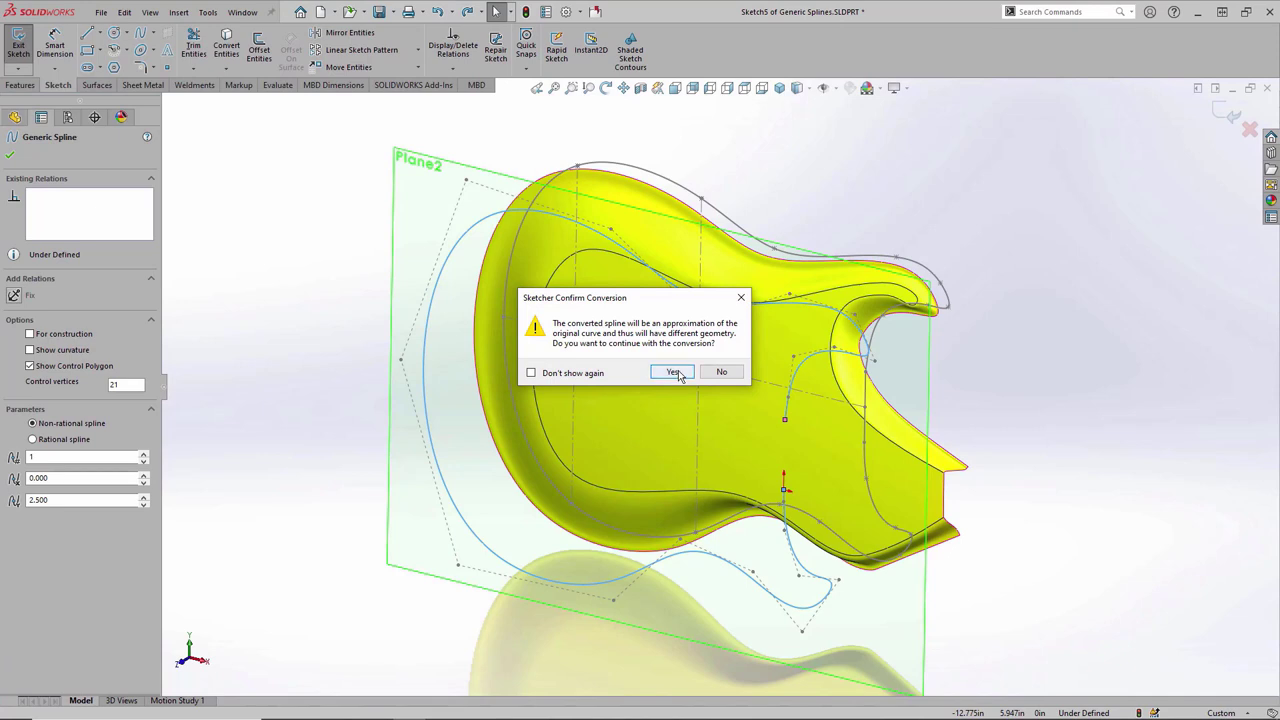
pyautogui.click(674, 372)
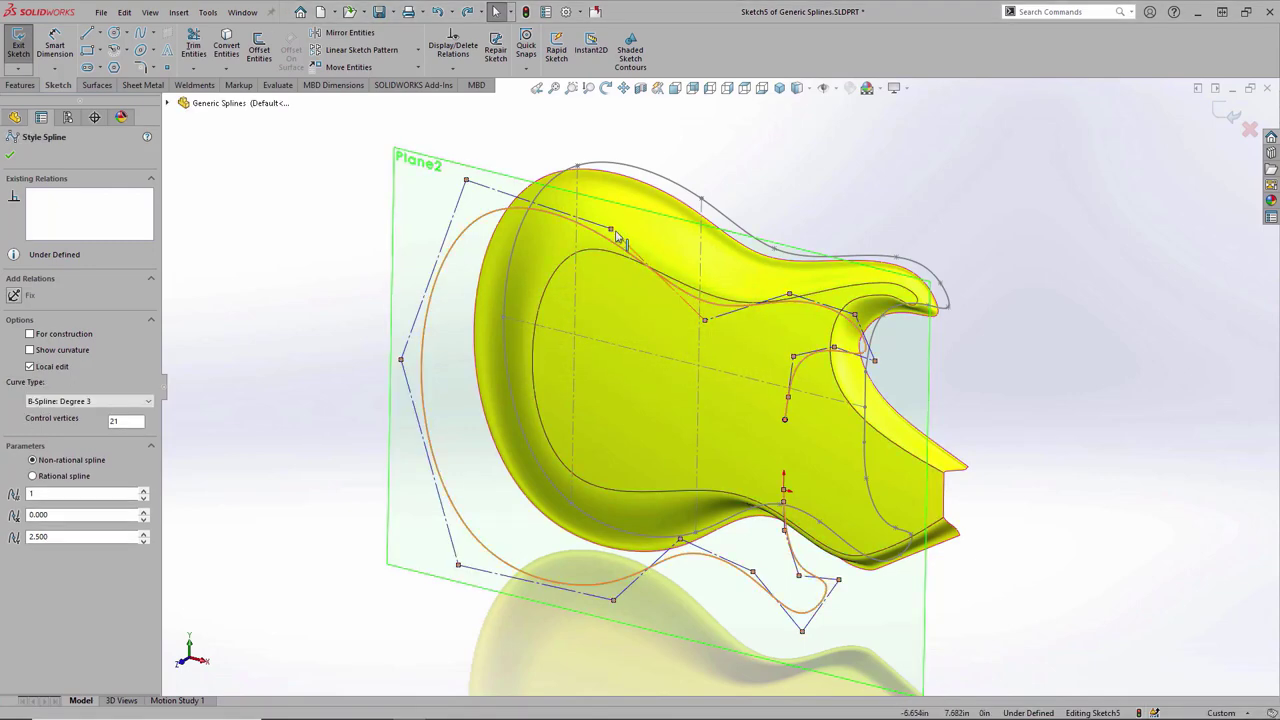
pyautogui.moveTo(614, 232)
pyautogui.mouseDown()
pyautogui.moveTo(668, 158)
pyautogui.moveTo(657, 206)
pyautogui.moveTo(650, 185)
pyautogui.moveTo(617, 221)
pyautogui.mouseUp()
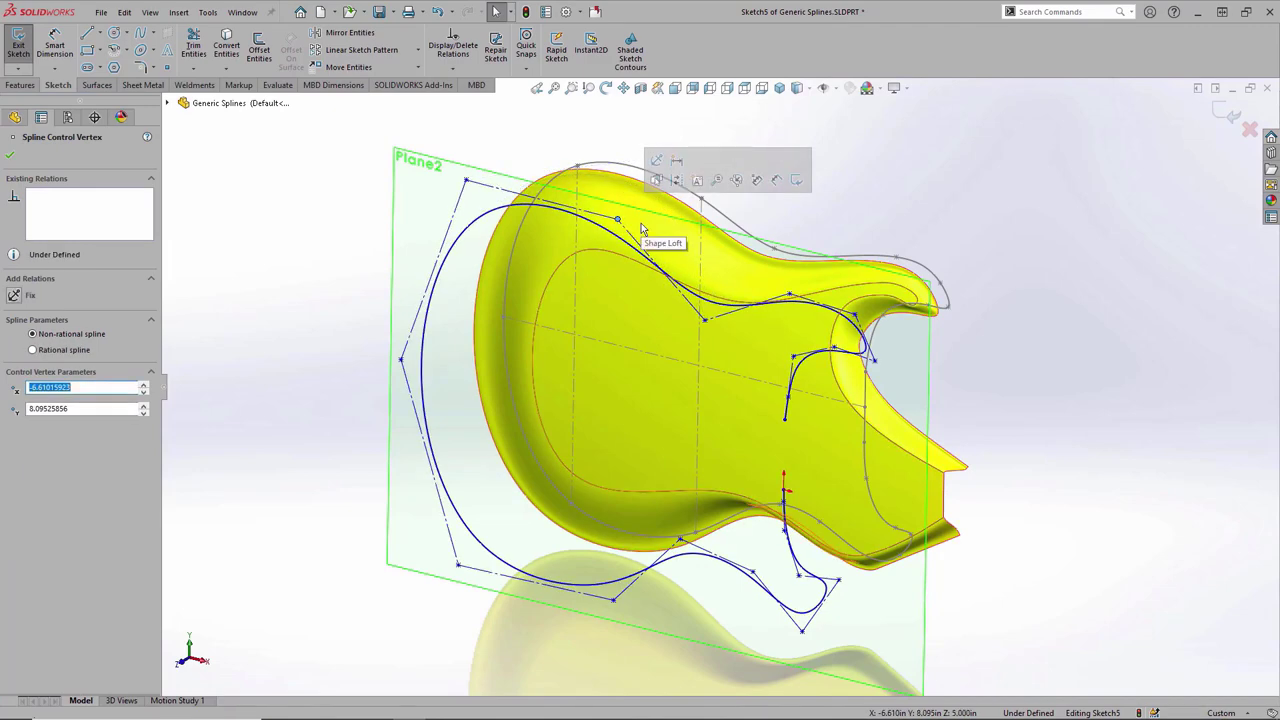
pyautogui.hotkey('ctrl', 'z')
pyautogui.hotkey('ctrl', 'z')
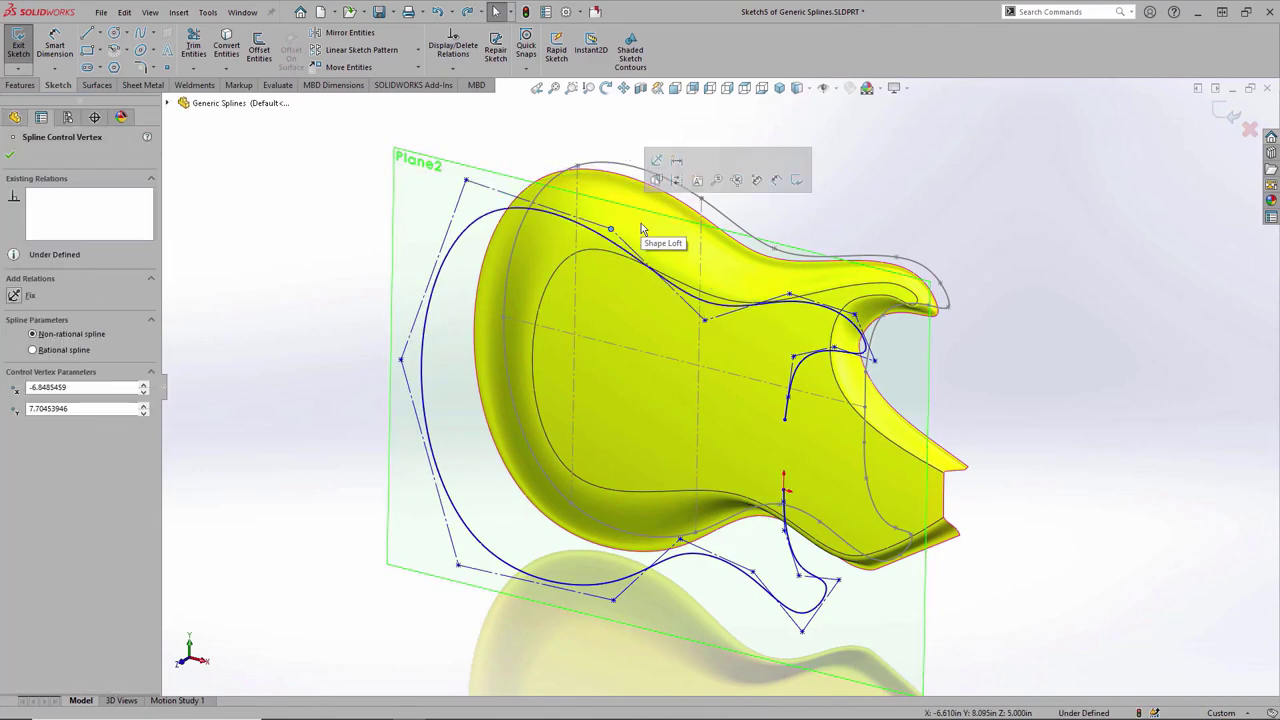
pyautogui.press('Escape')
pyautogui.click(605, 241)
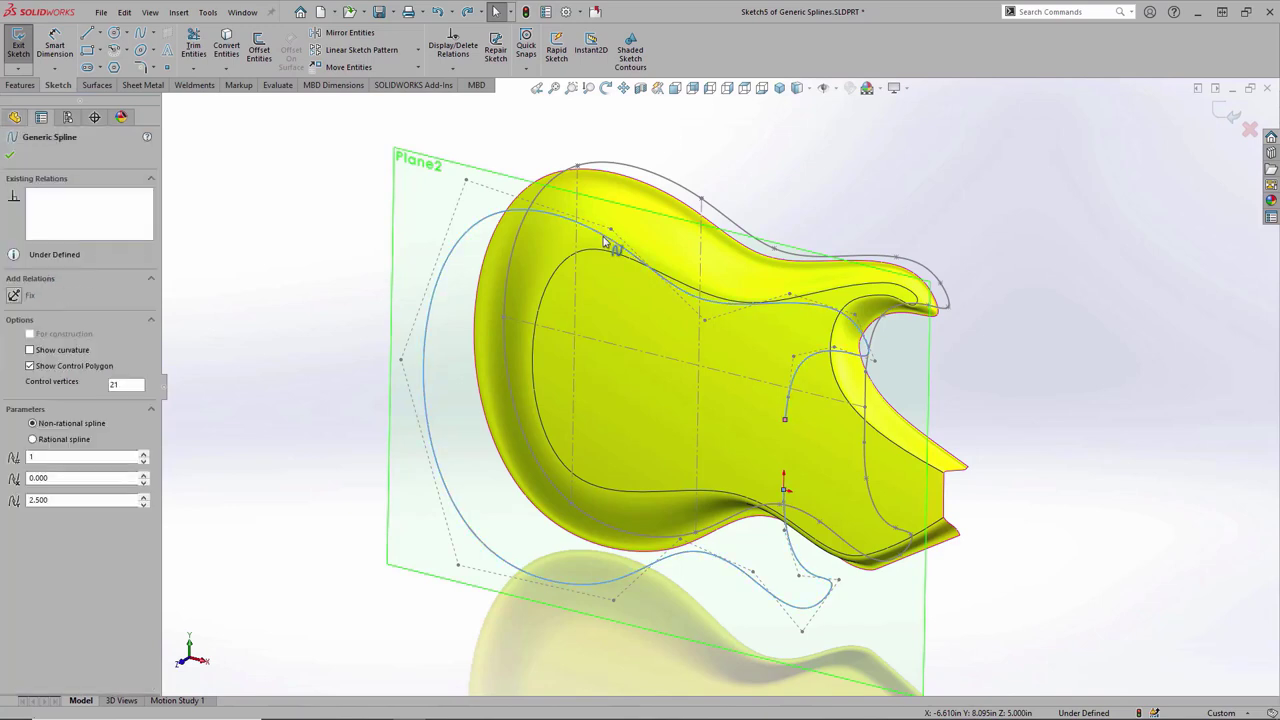
# - Convert the outline to an ordinary spline, steepen its upper-left tangent, then close without saving
pyautogui.rightClick(604, 240)
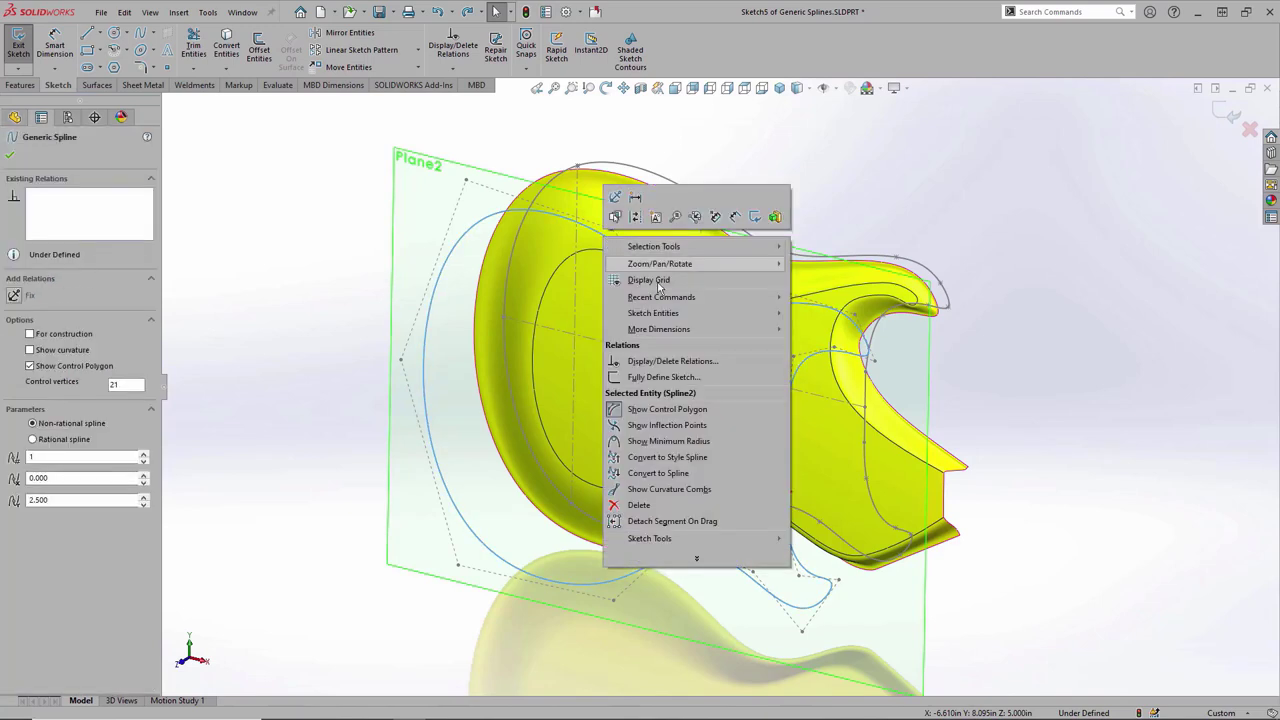
pyautogui.click(710, 473)
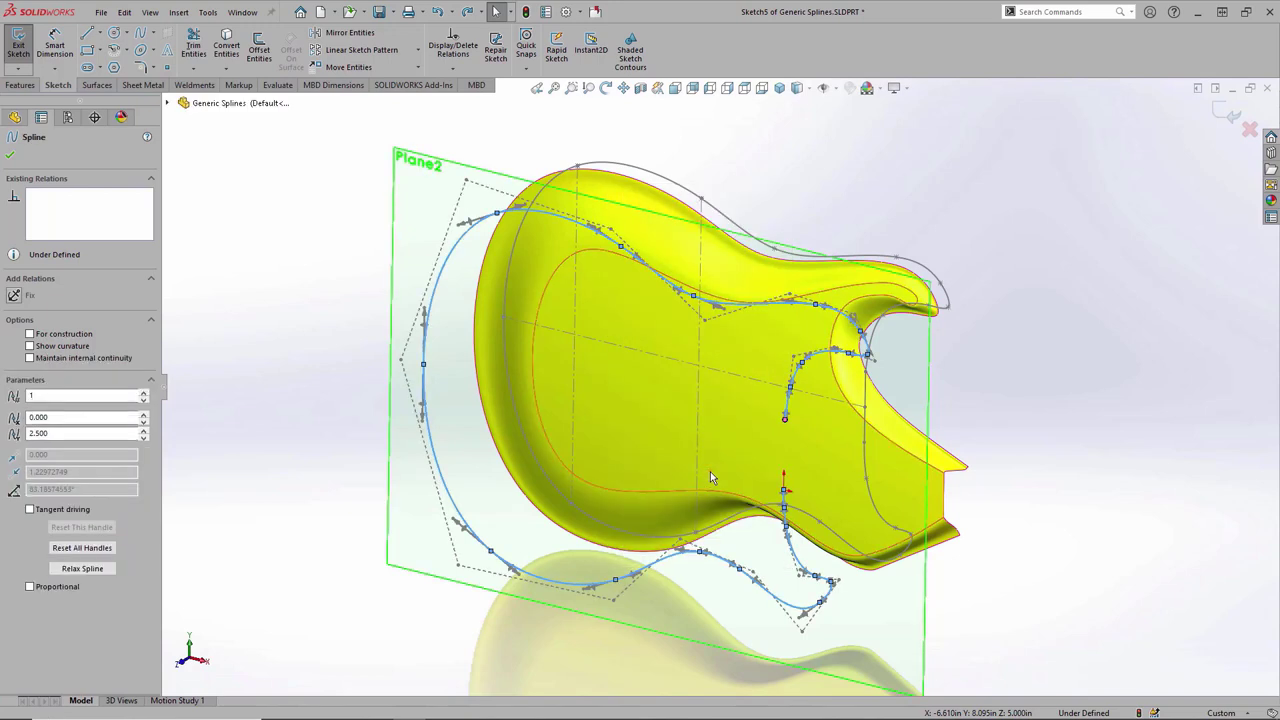
pyautogui.click(459, 227)
pyautogui.moveTo(437, 259); pyautogui.dragTo(446, 223)
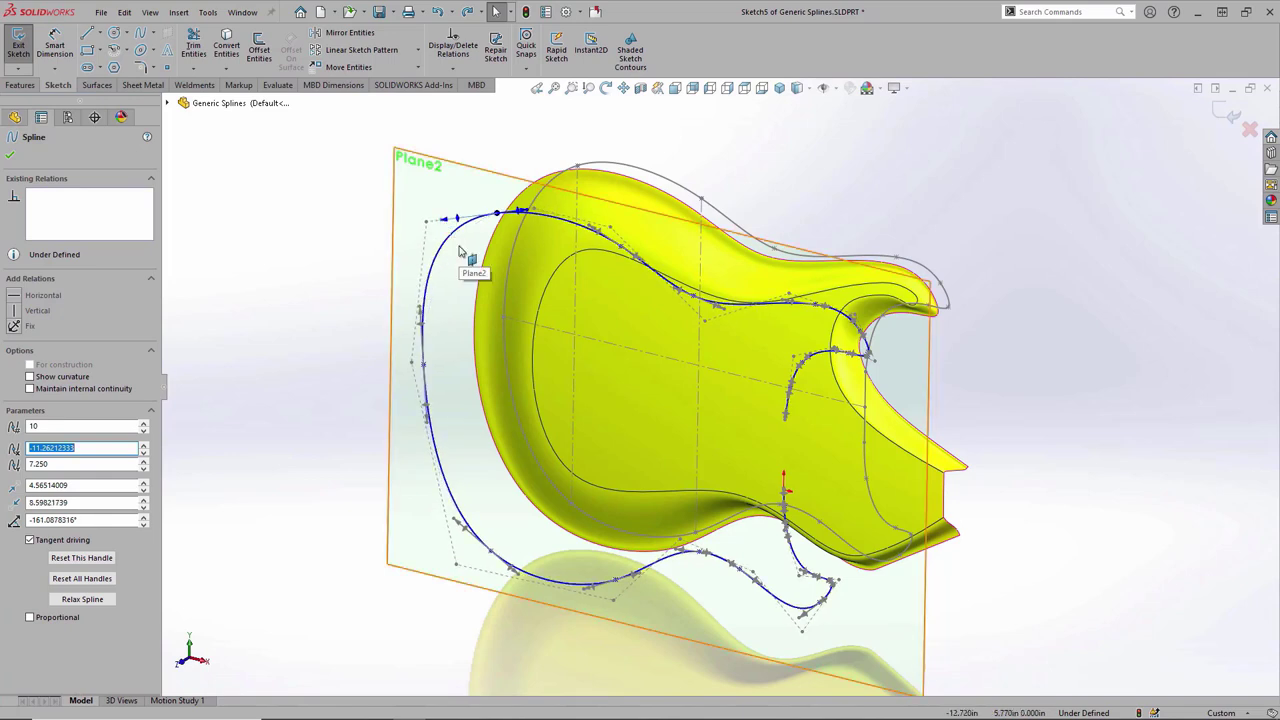
pyautogui.click(459, 250)
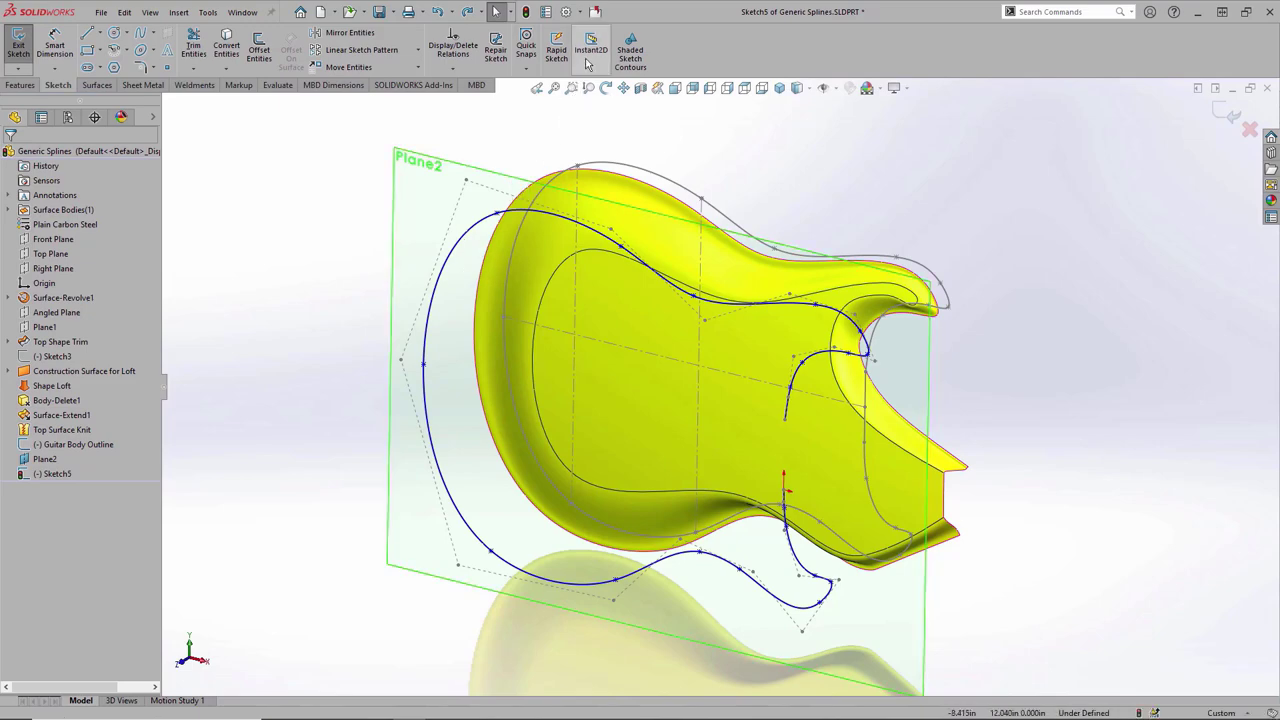
pyautogui.click(597, 18)
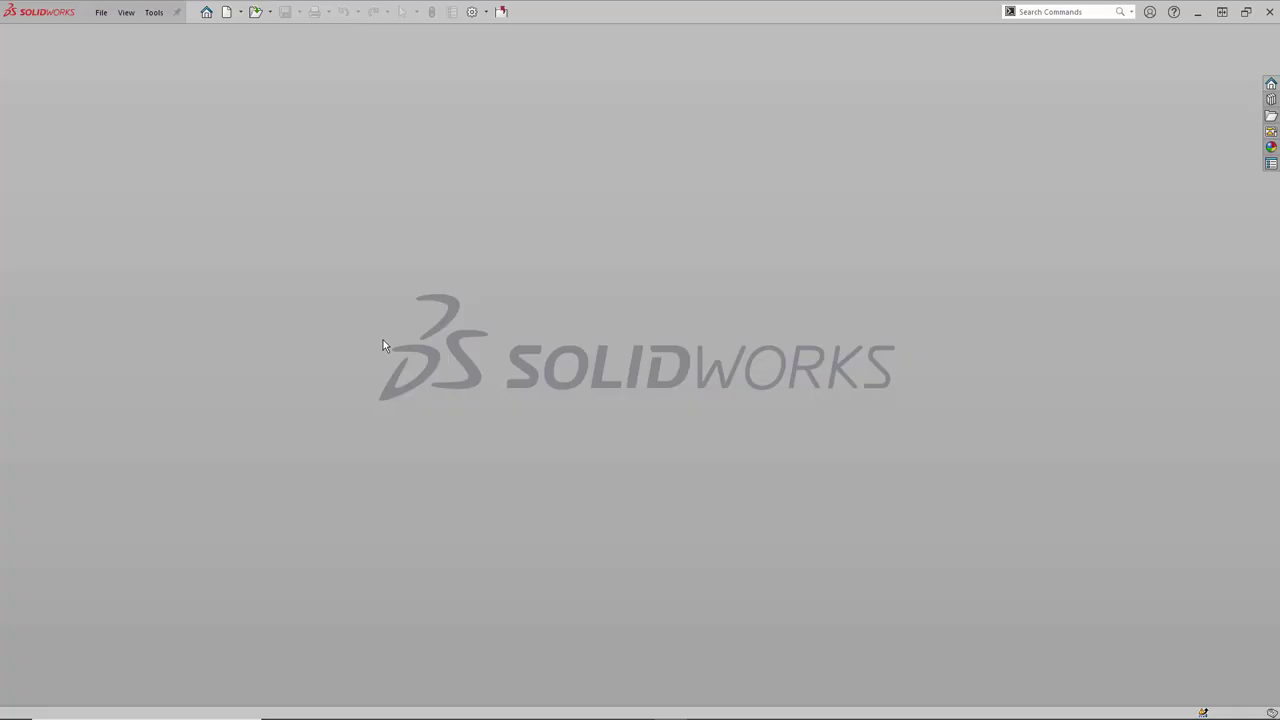
# - Create a new Part_MM part and start a sketch on the Front Plane
pyautogui.click(227, 12)
pyautogui.click(474, 212)
pyautogui.doubleClick(474, 212)
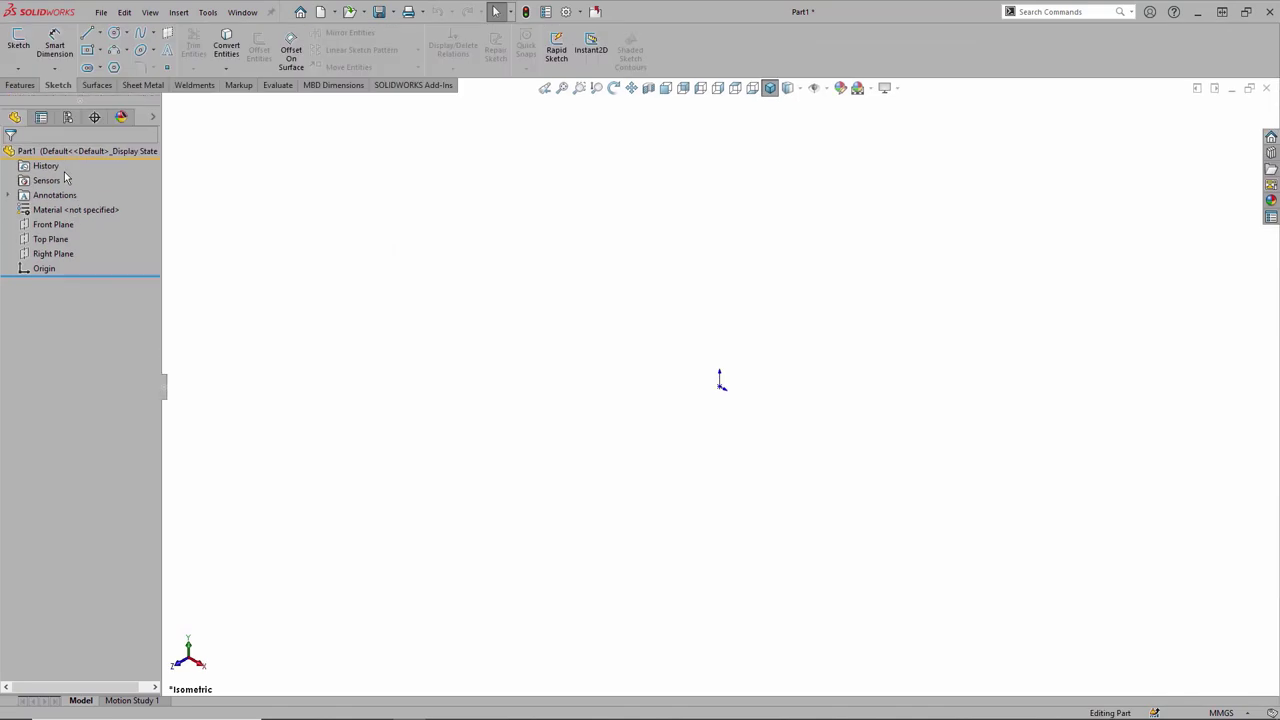
pyautogui.click(55, 224)
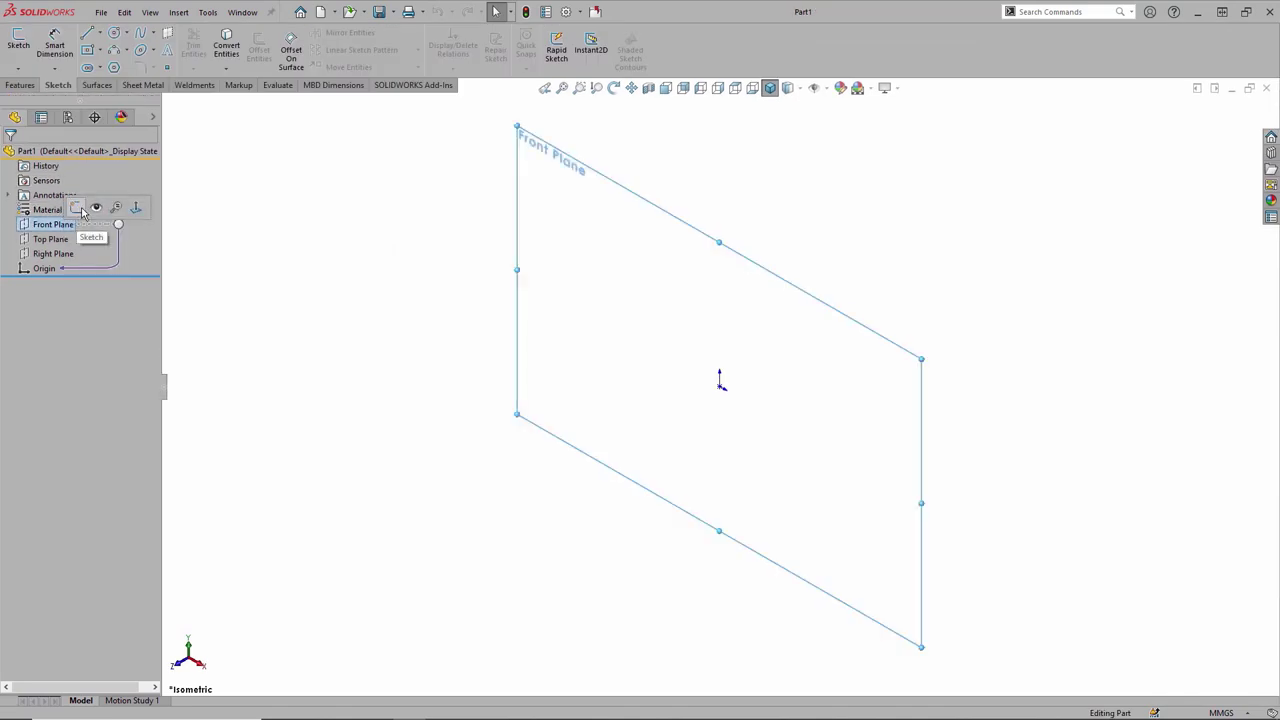
pyautogui.click(77, 208)
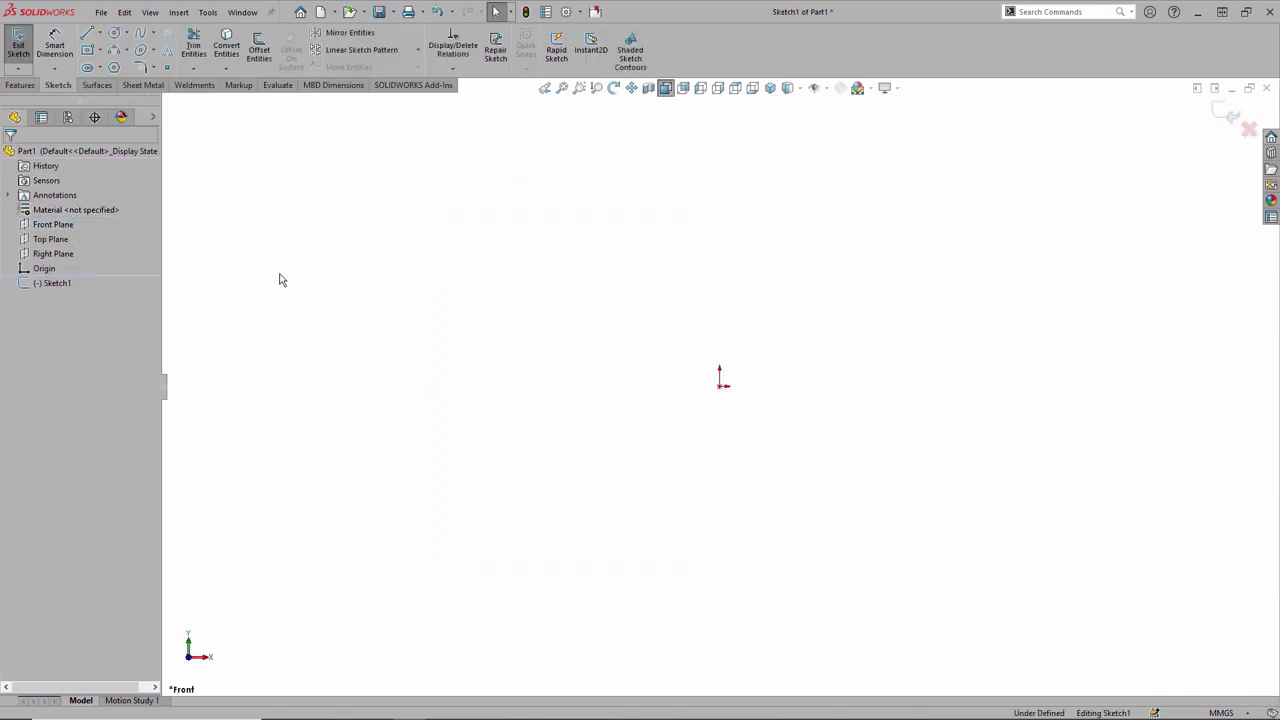
# - Draw a vertical line up from the origin followed by a segment angling up-right
pyautogui.press('s')
pyautogui.click(366, 289)
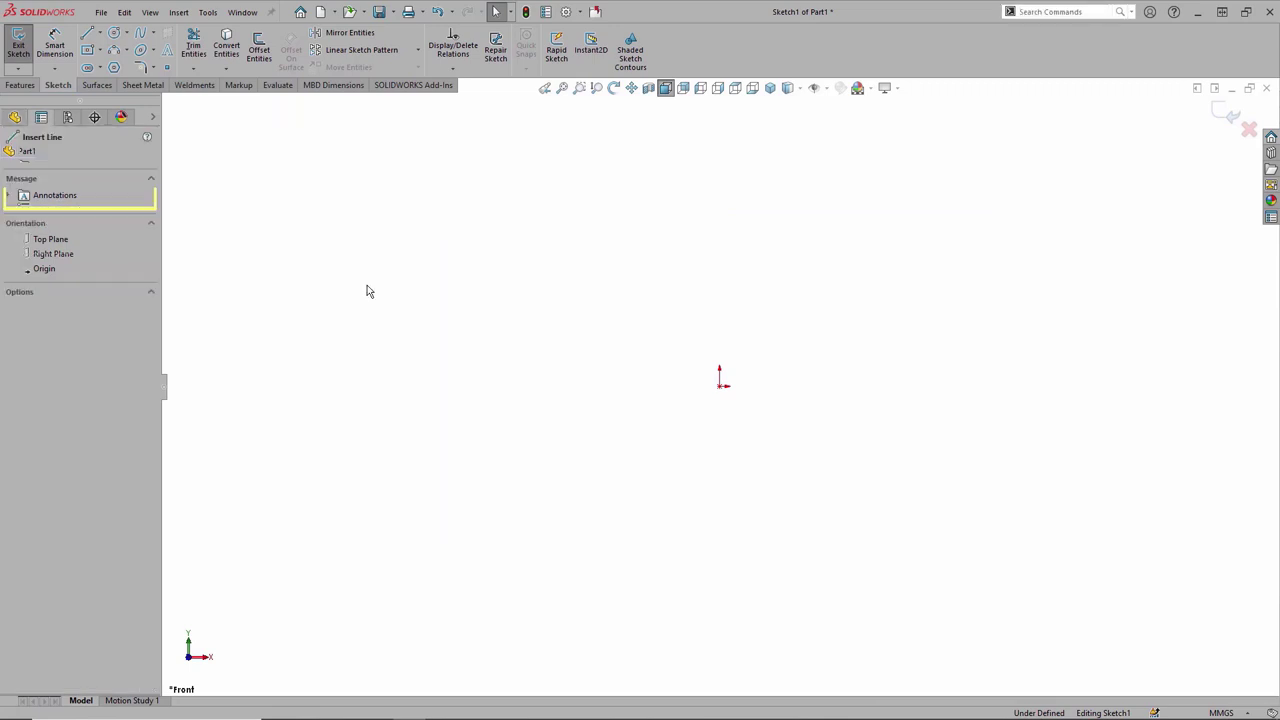
pyautogui.click(719, 384)
pyautogui.click(719, 262)
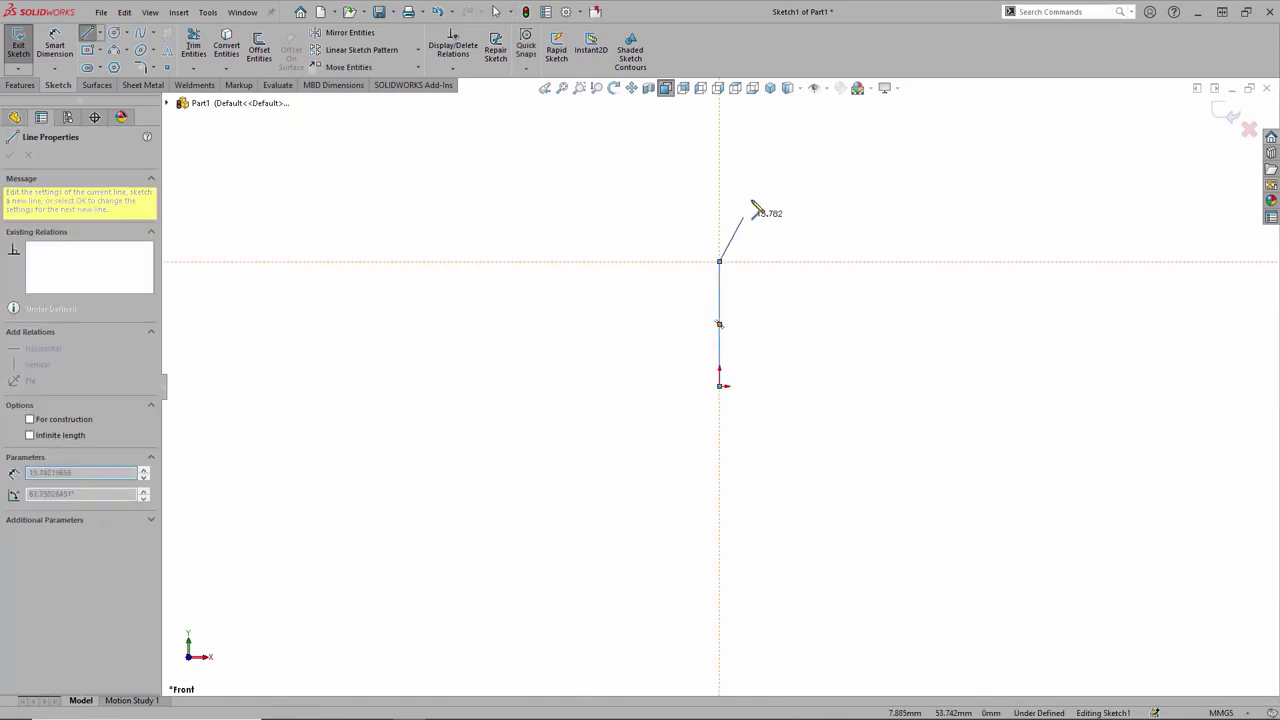
pyautogui.click(796, 171)
pyautogui.press('Escape')
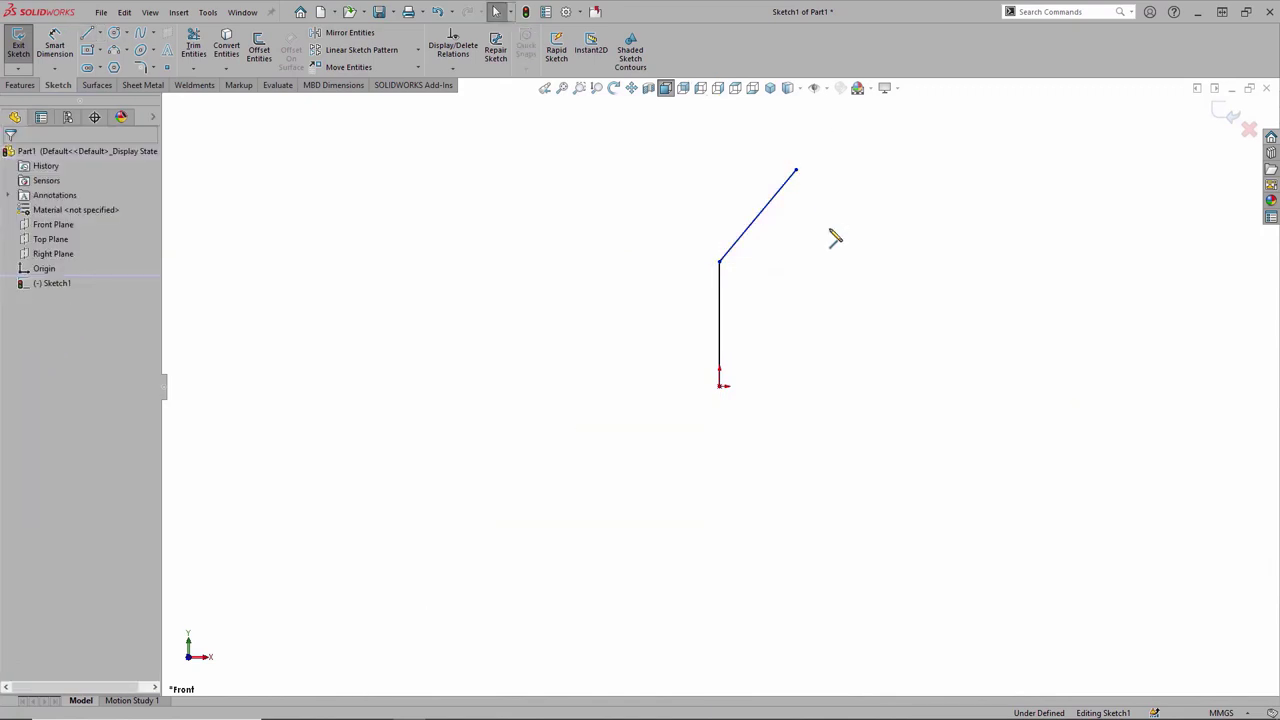
# - Make the slanted segment collinear with the vertical one and inspect the resulting line
pyautogui.click(719, 262)
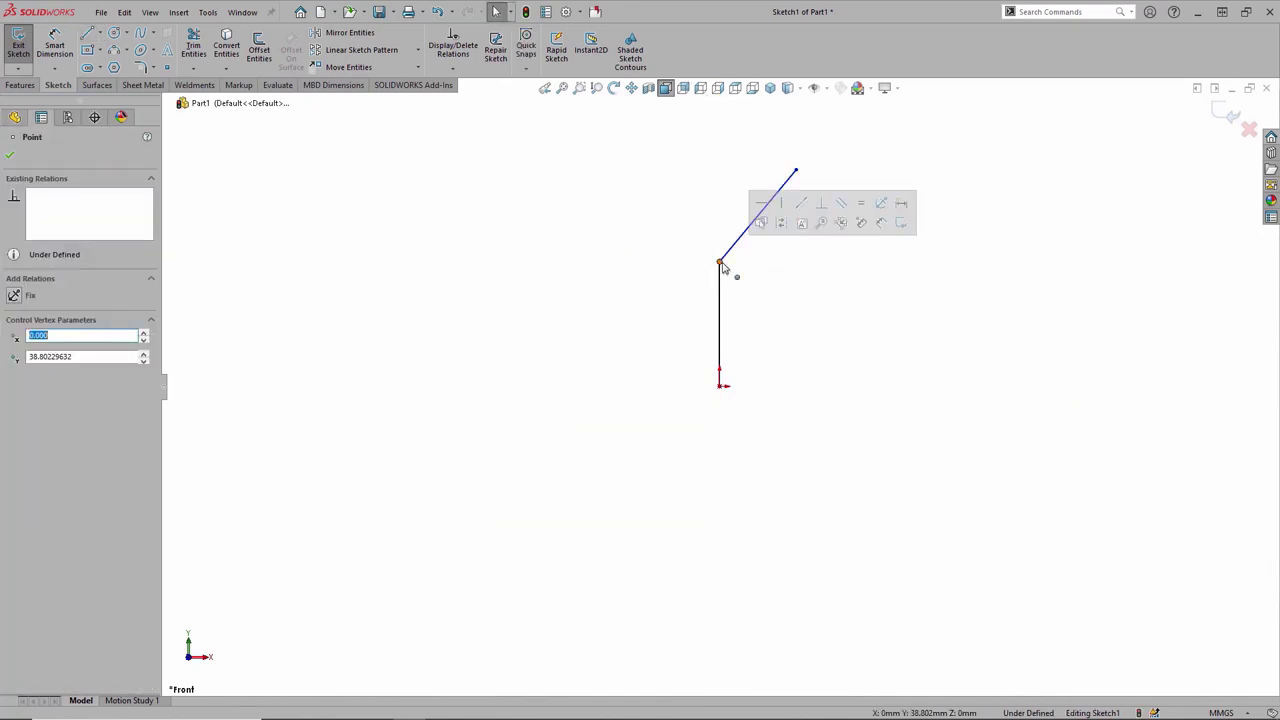
pyautogui.click(800, 206)
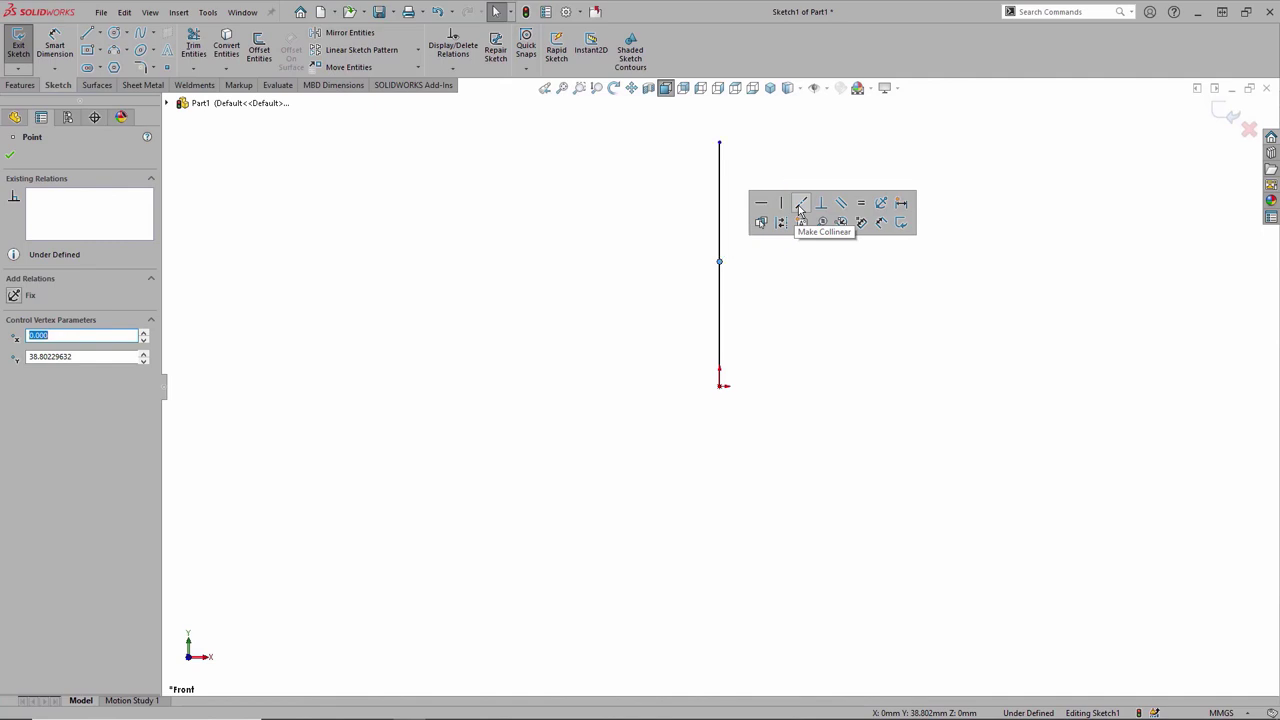
pyautogui.click(797, 273)
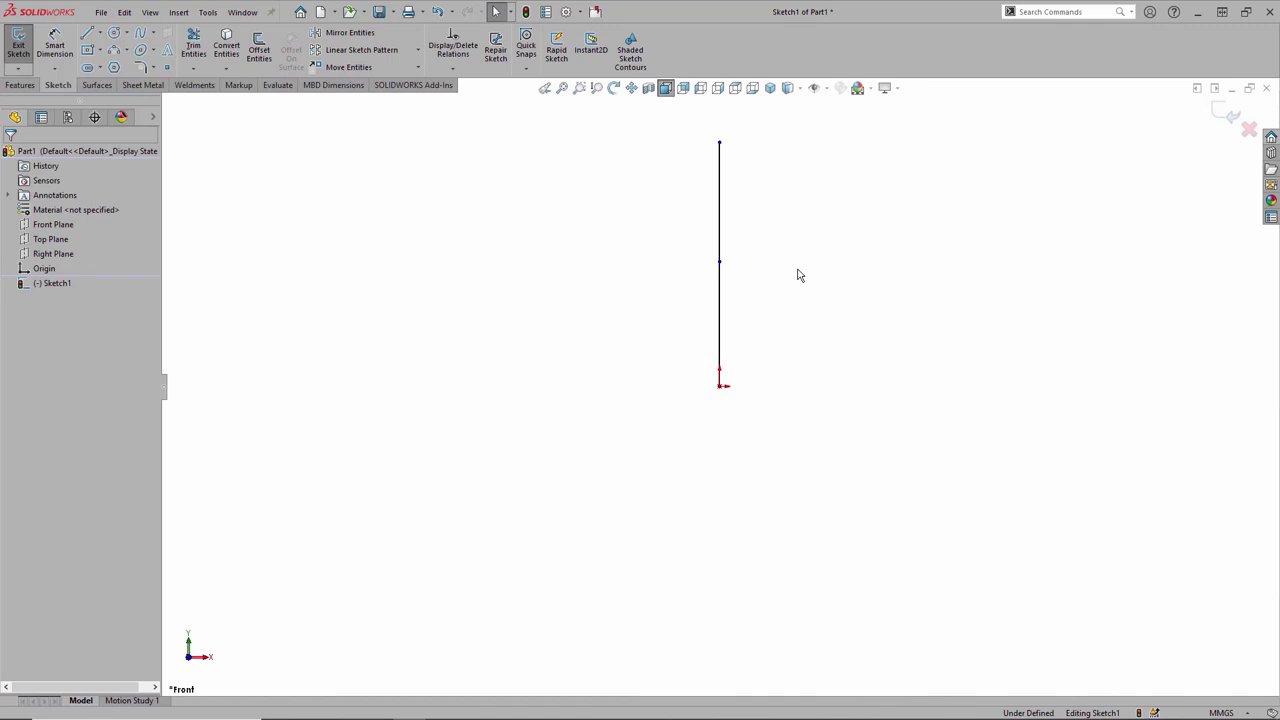
pyautogui.click(718, 264)
pyautogui.click(737, 280)
pyautogui.click(721, 296)
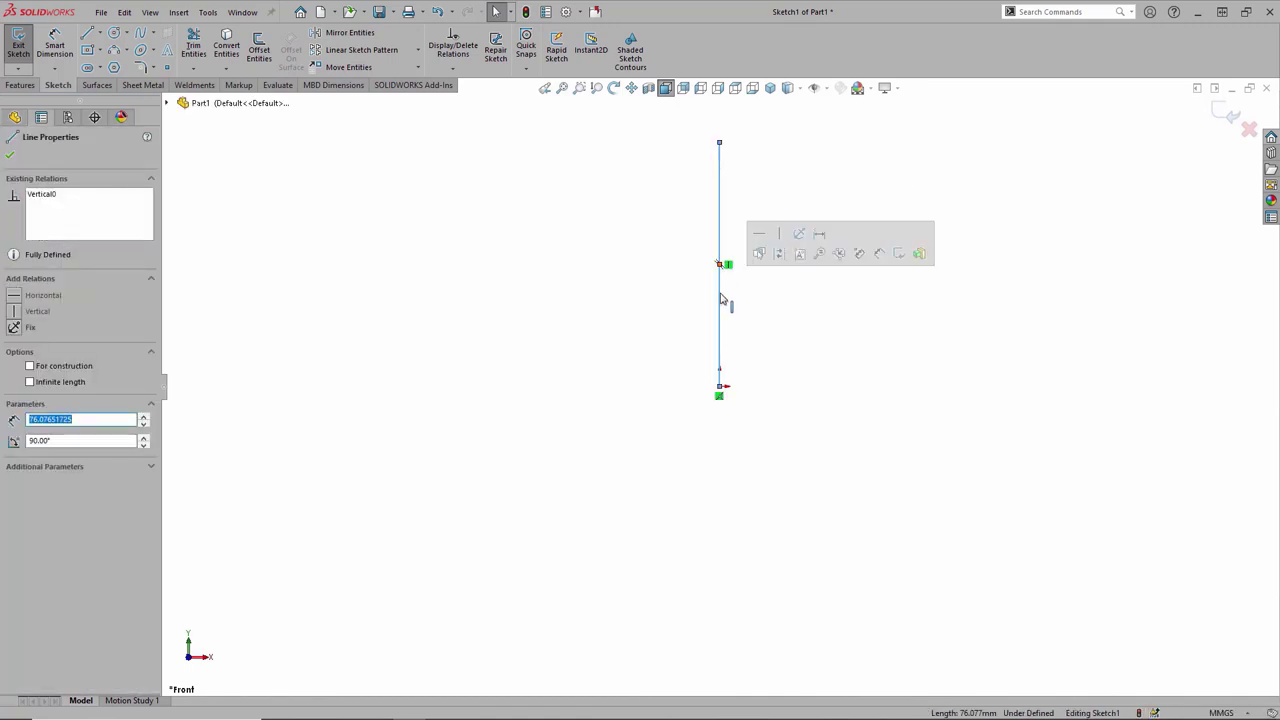
pyautogui.click(637, 297)
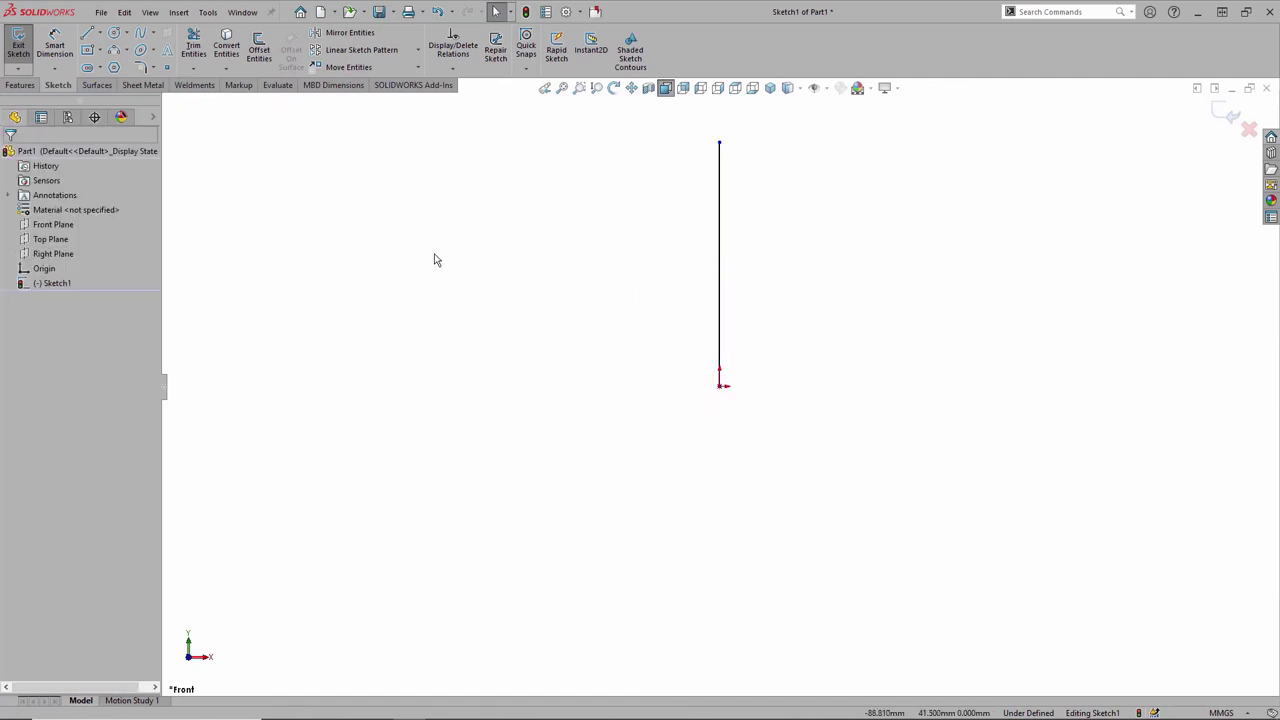
# - Draw two three-point arcs left of the vertical line that together close a circle
pyautogui.press('s')
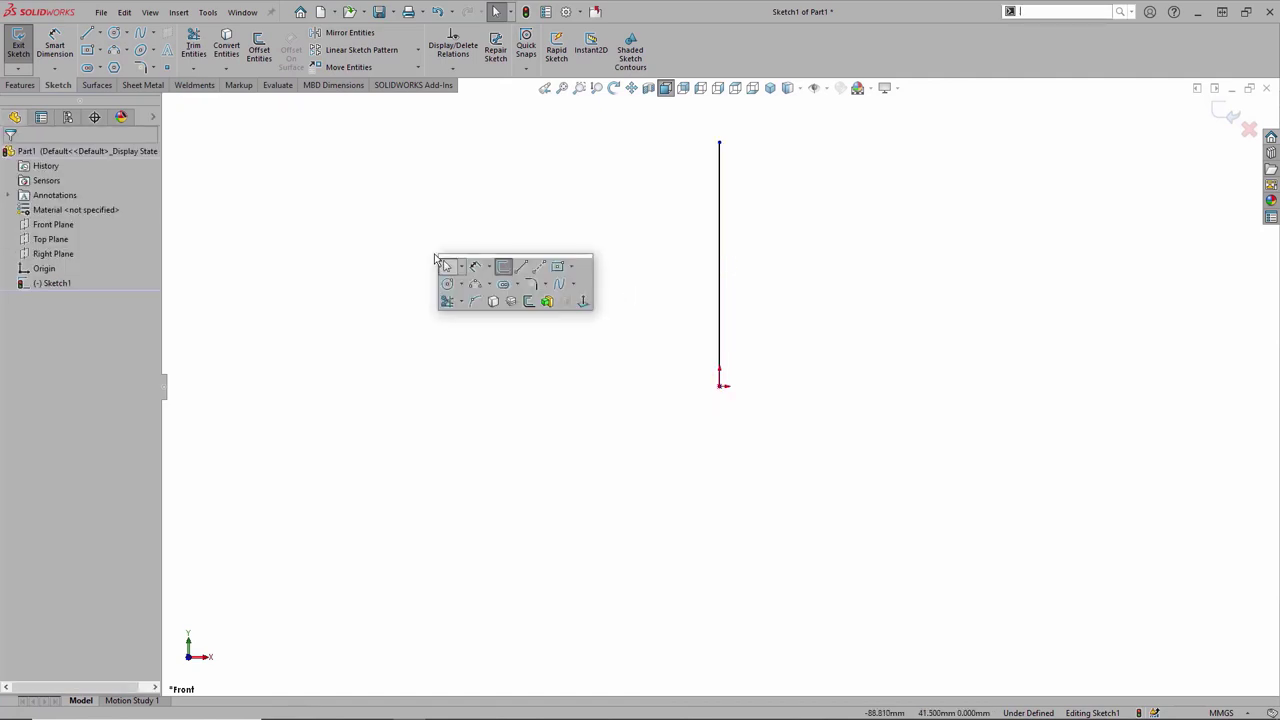
pyautogui.click(476, 287)
pyautogui.click(349, 283)
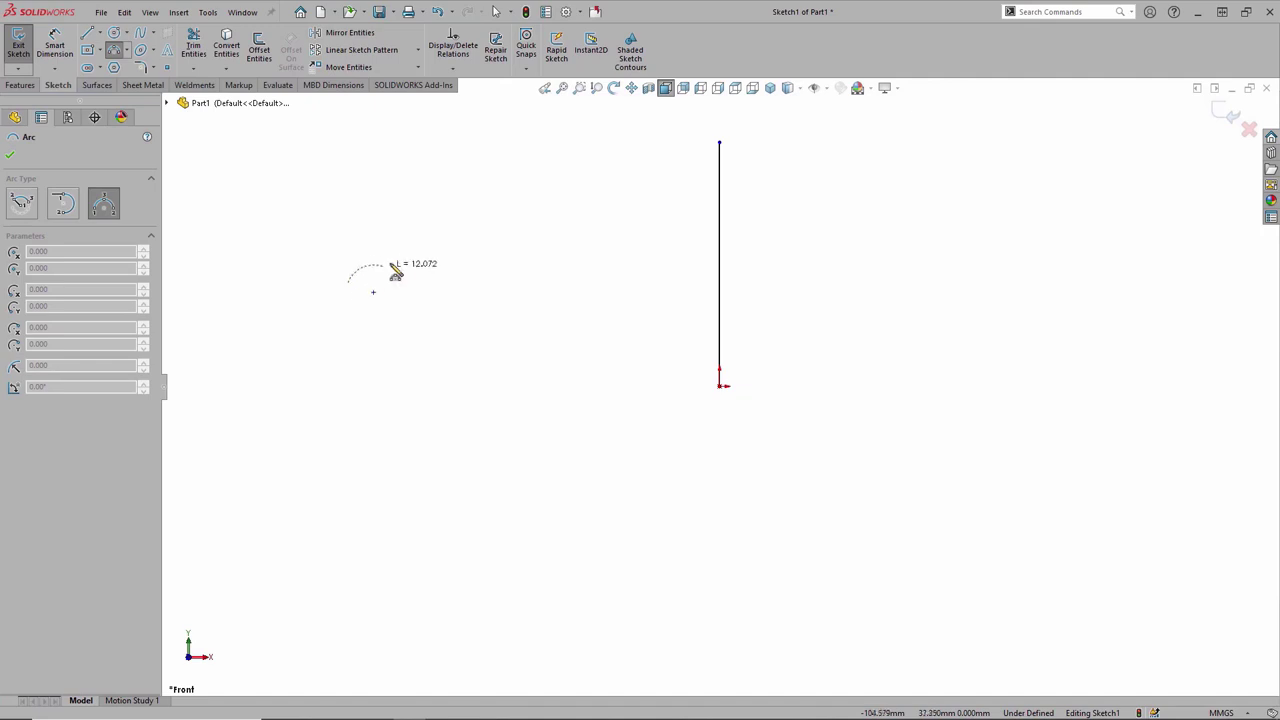
pyautogui.click(431, 231)
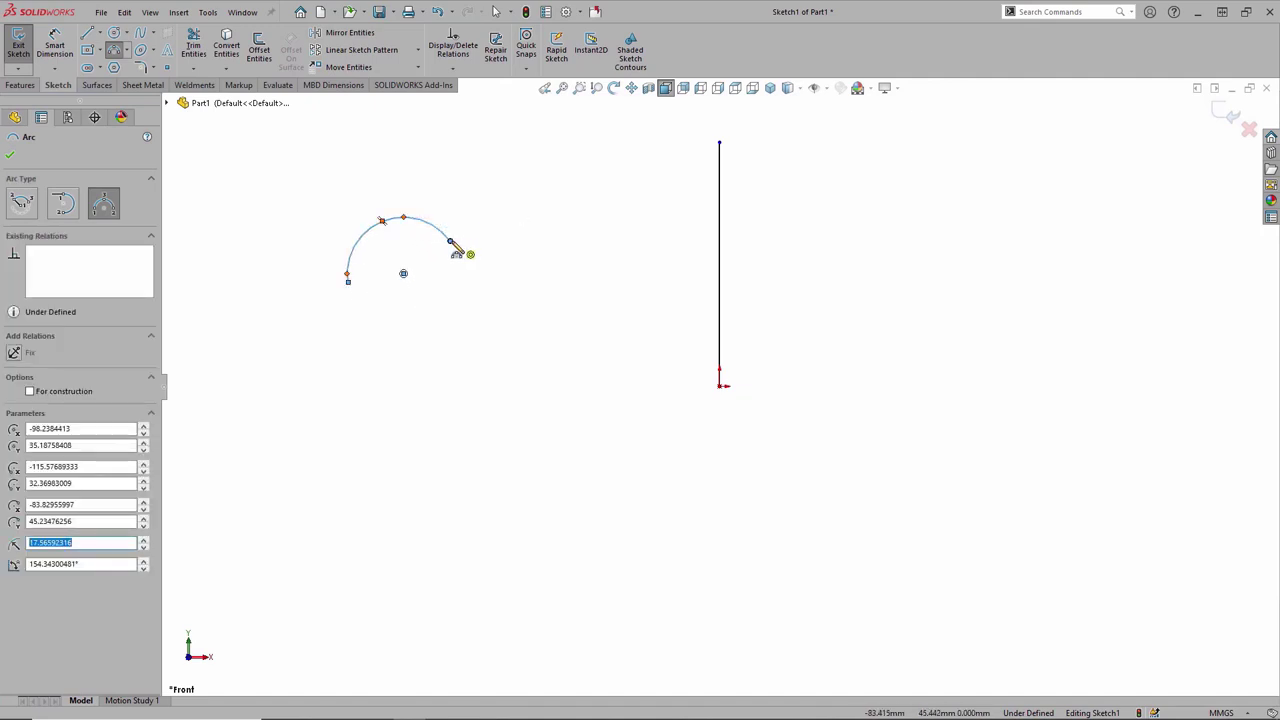
pyautogui.click(455, 247)
pyautogui.click(348, 283)
pyautogui.click(417, 310)
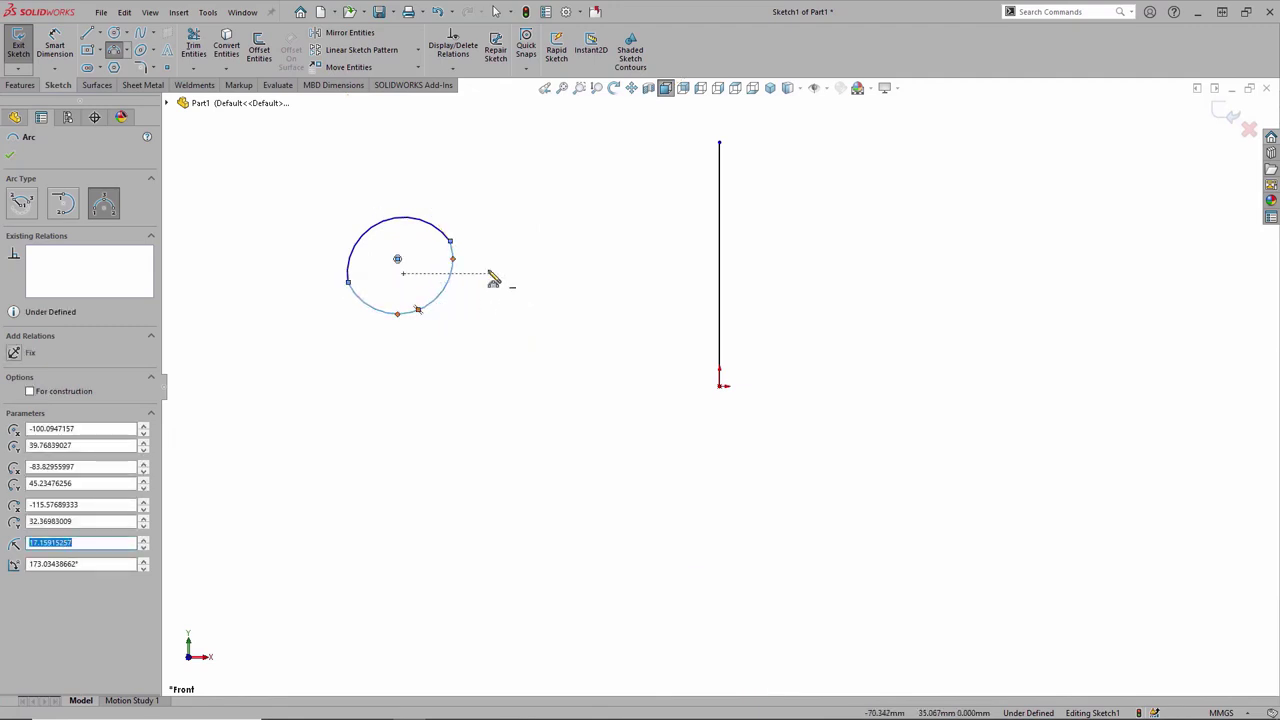
pyautogui.press('Escape')
# - Make the two arcs coradial so they form one circle
pyautogui.click(451, 243)
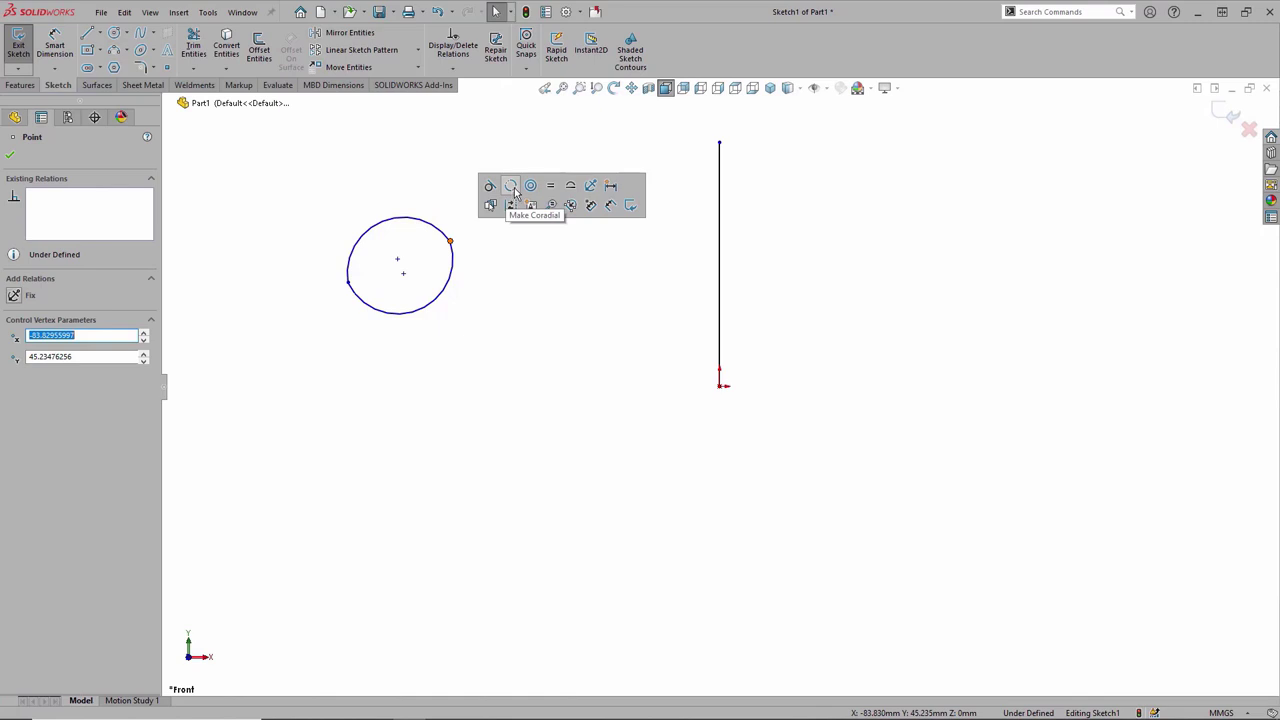
pyautogui.click(514, 190)
pyautogui.click(514, 249)
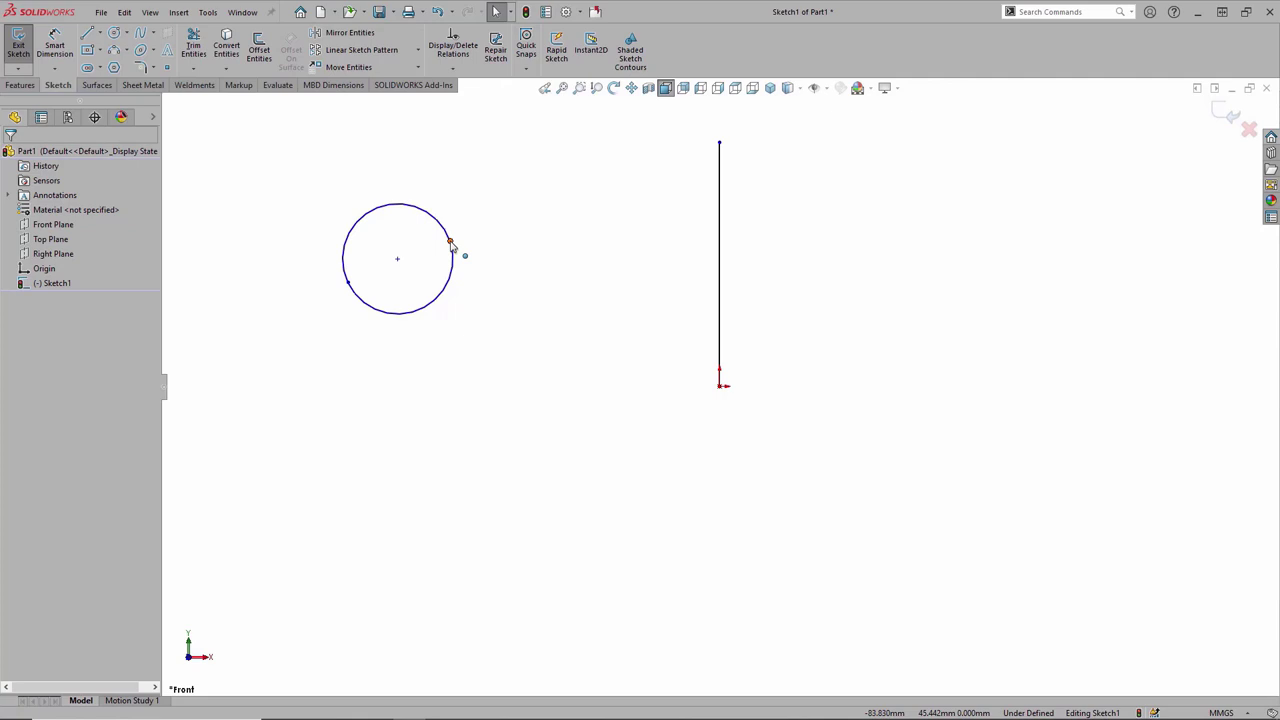
pyautogui.click(451, 242)
pyautogui.click(474, 260)
pyautogui.click(457, 275)
pyautogui.click(373, 469)
# - Draw a wavy four-point spline across the lower part of the sketch
pyautogui.press('s')
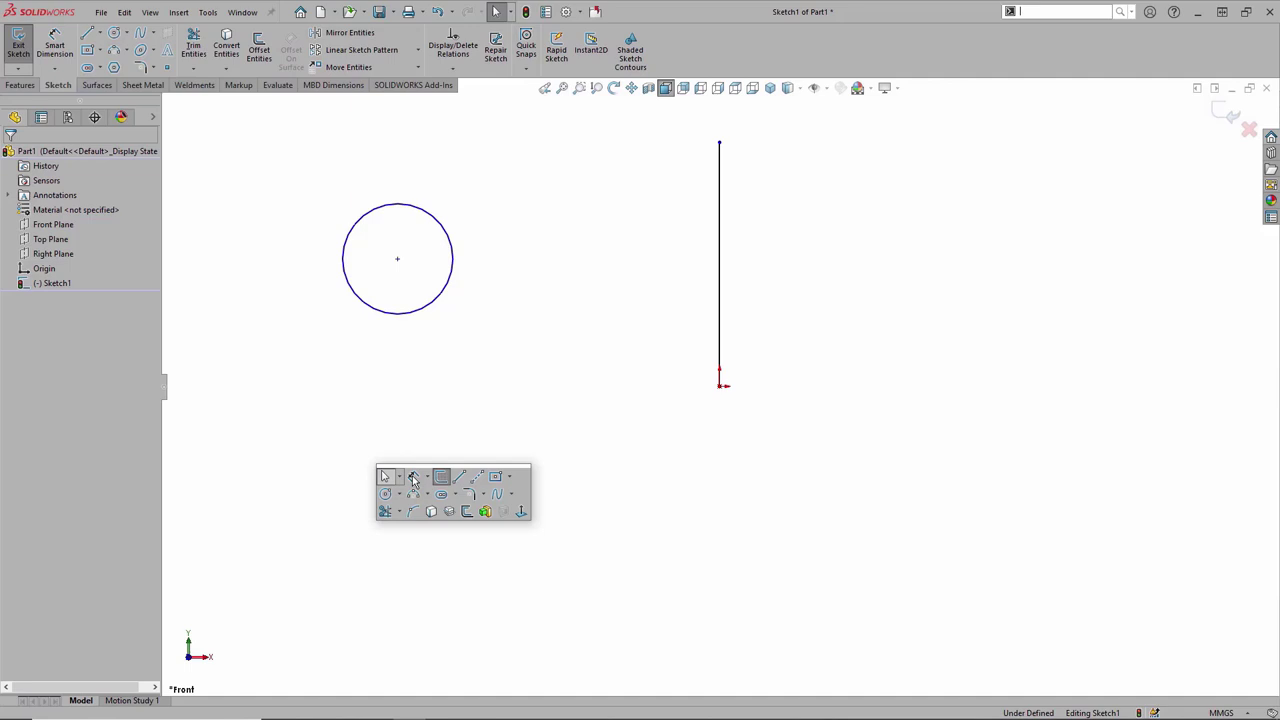
pyautogui.click(498, 497)
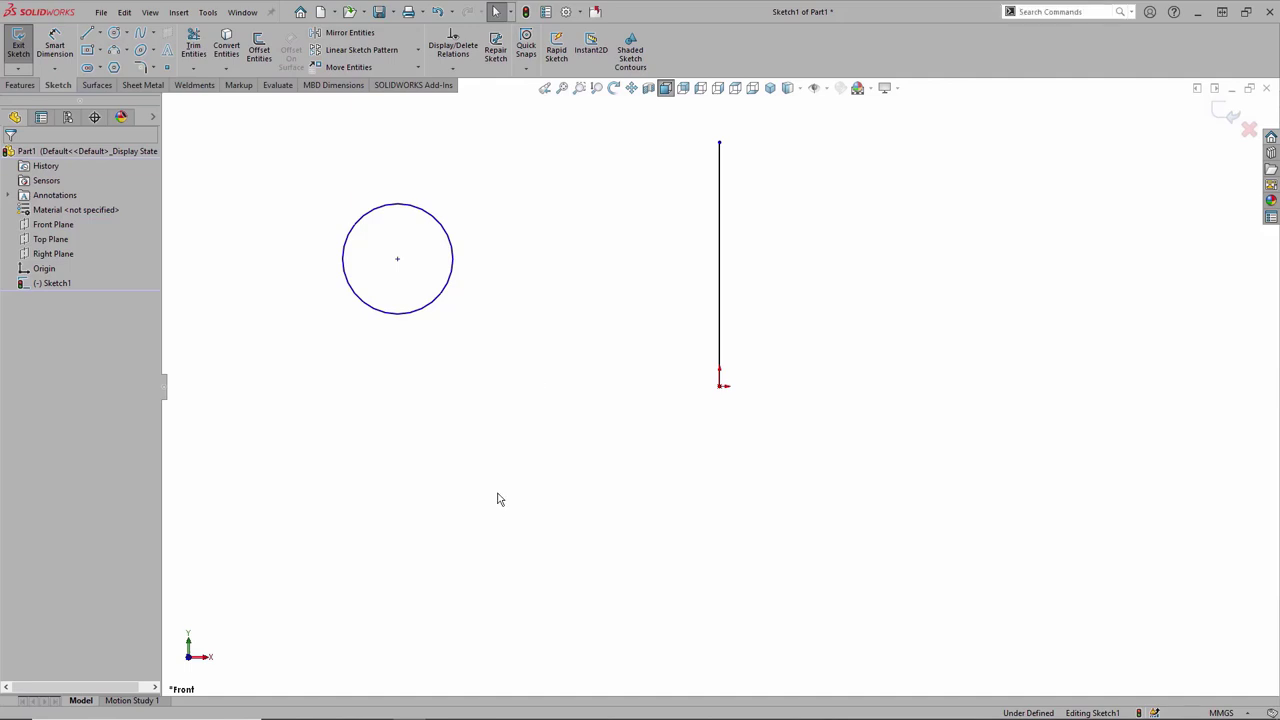
pyautogui.click(333, 502)
pyautogui.click(462, 445)
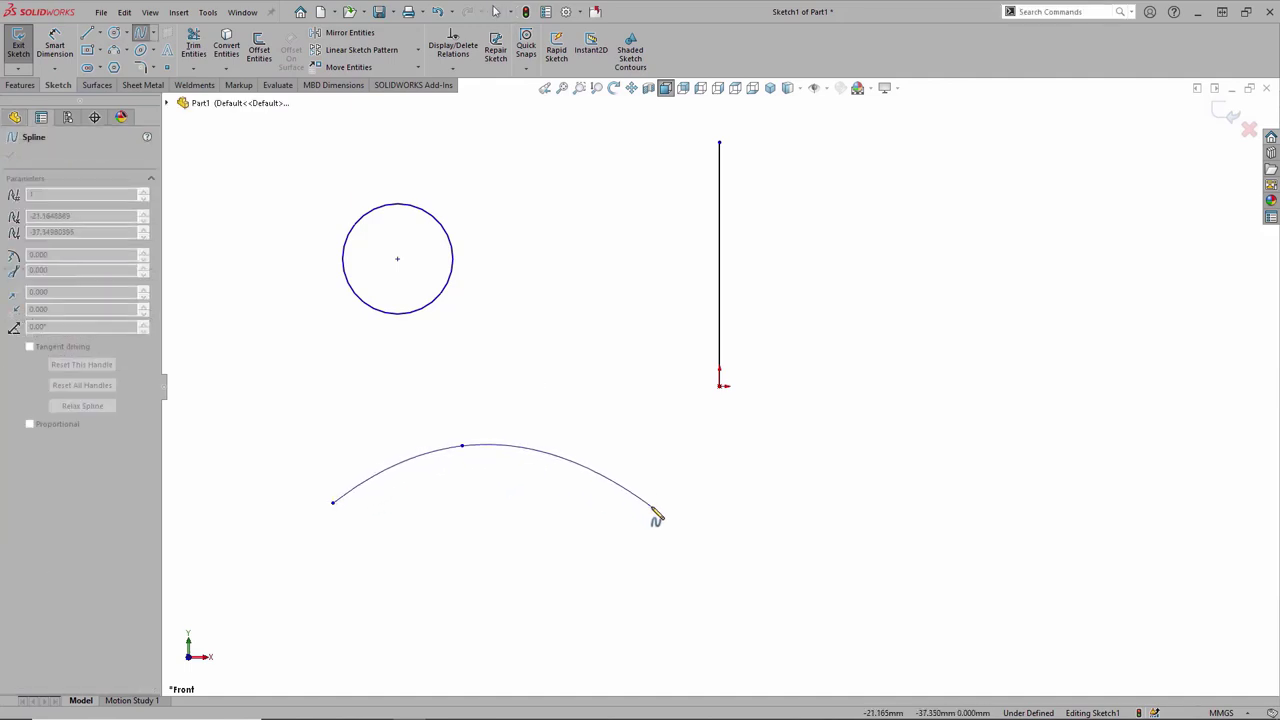
pyautogui.click(651, 507)
pyautogui.click(776, 480)
pyautogui.press('Escape')
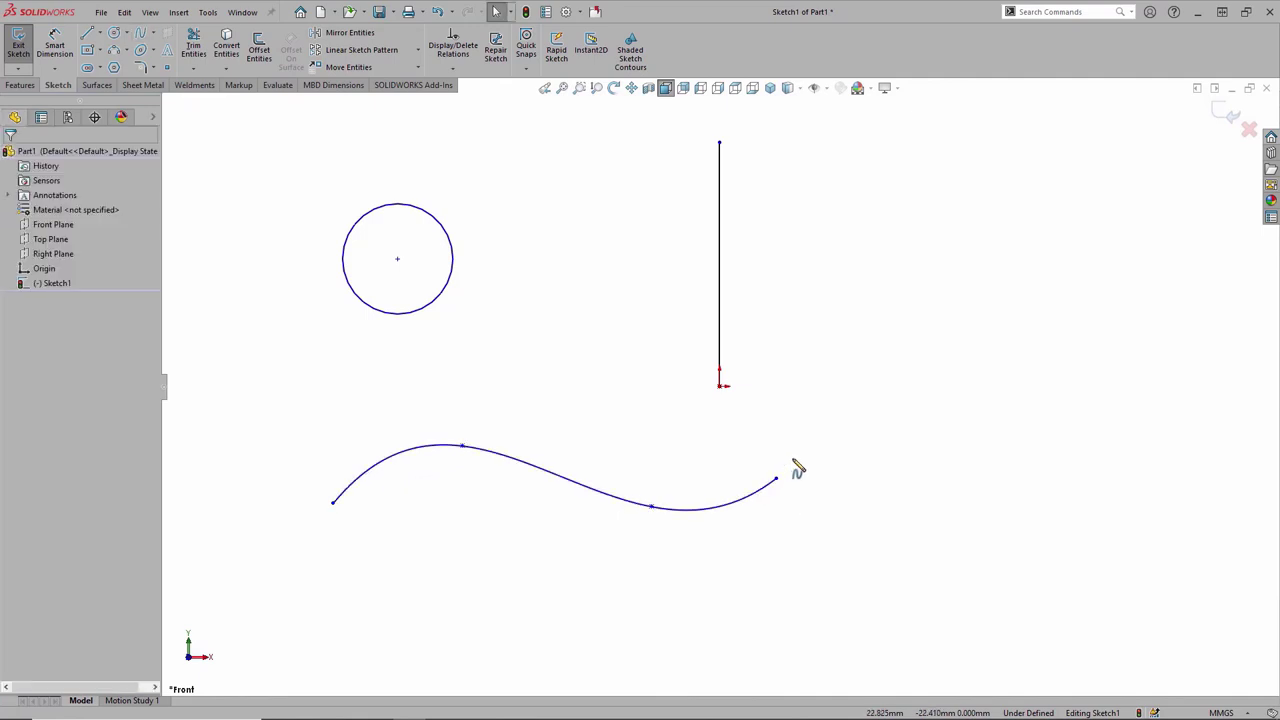
# - Draw a second spline continuing right from the first spline's end point
pyautogui.press('s')
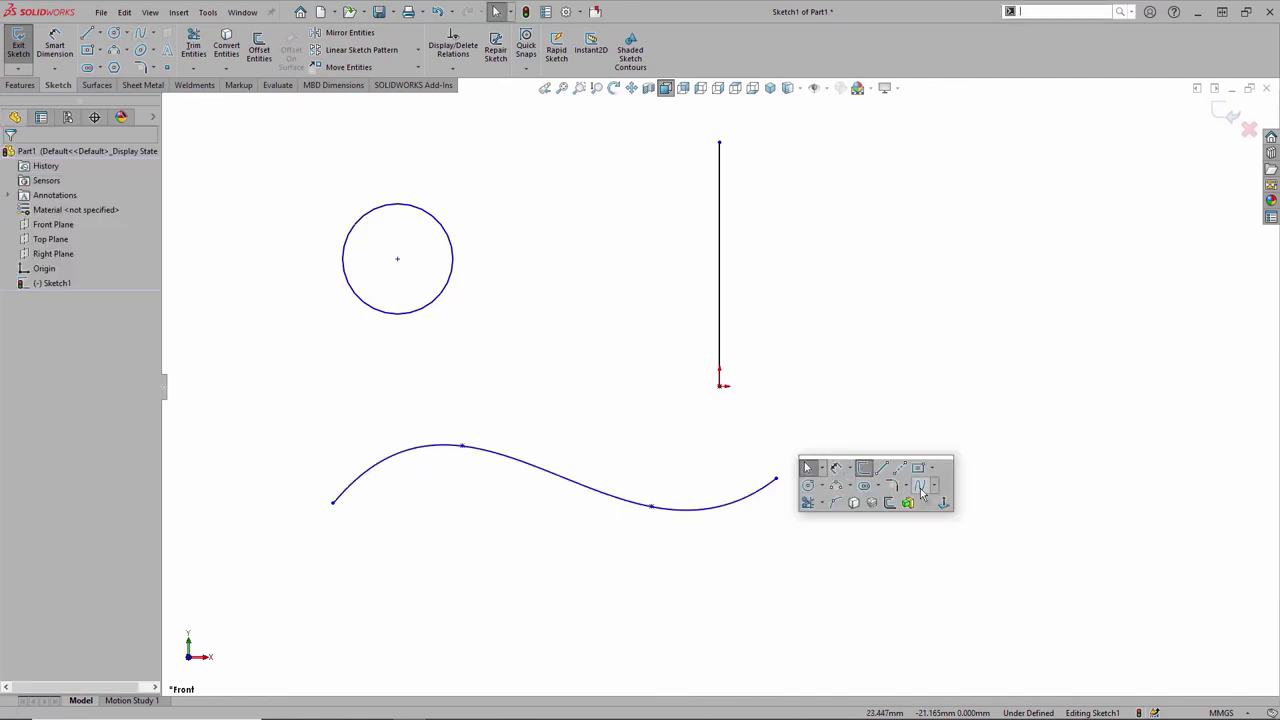
pyautogui.click(885, 485)
pyautogui.click(776, 479)
pyautogui.click(900, 463)
pyautogui.click(1011, 489)
pyautogui.press('Escape')
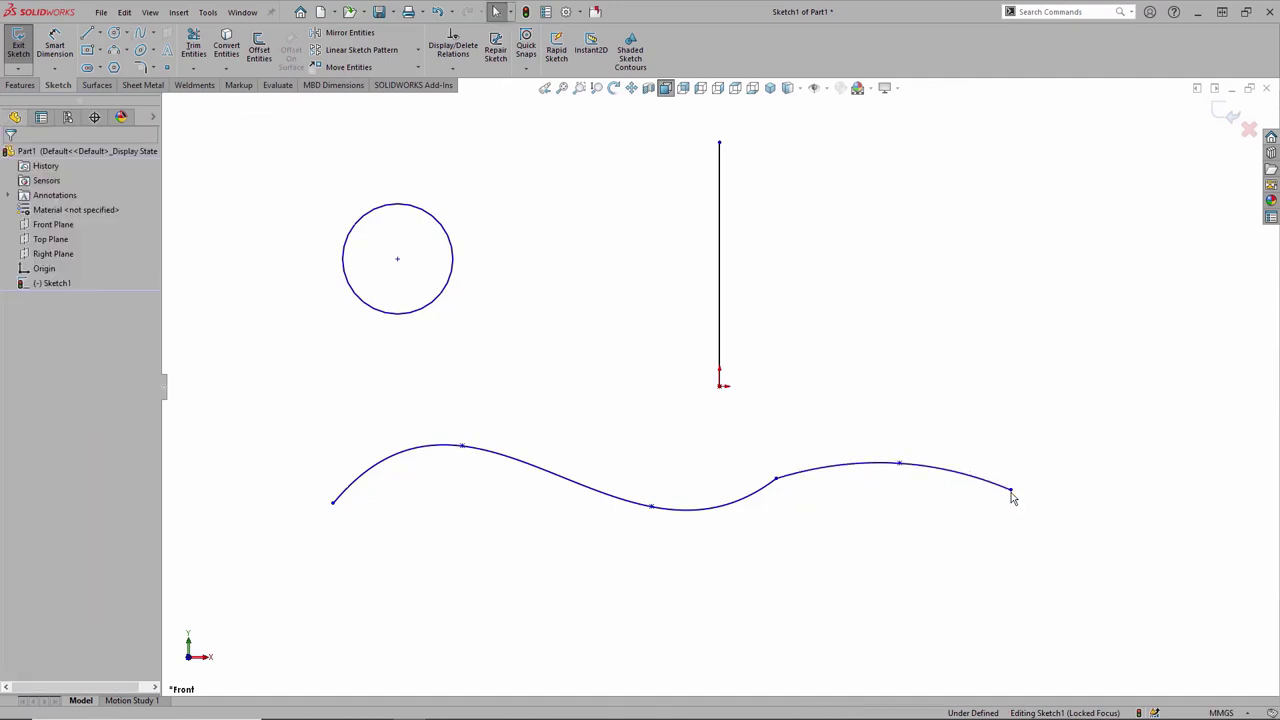
# - Add an Equal Curvature relation at the joint between the two splines
pyautogui.click(777, 480)
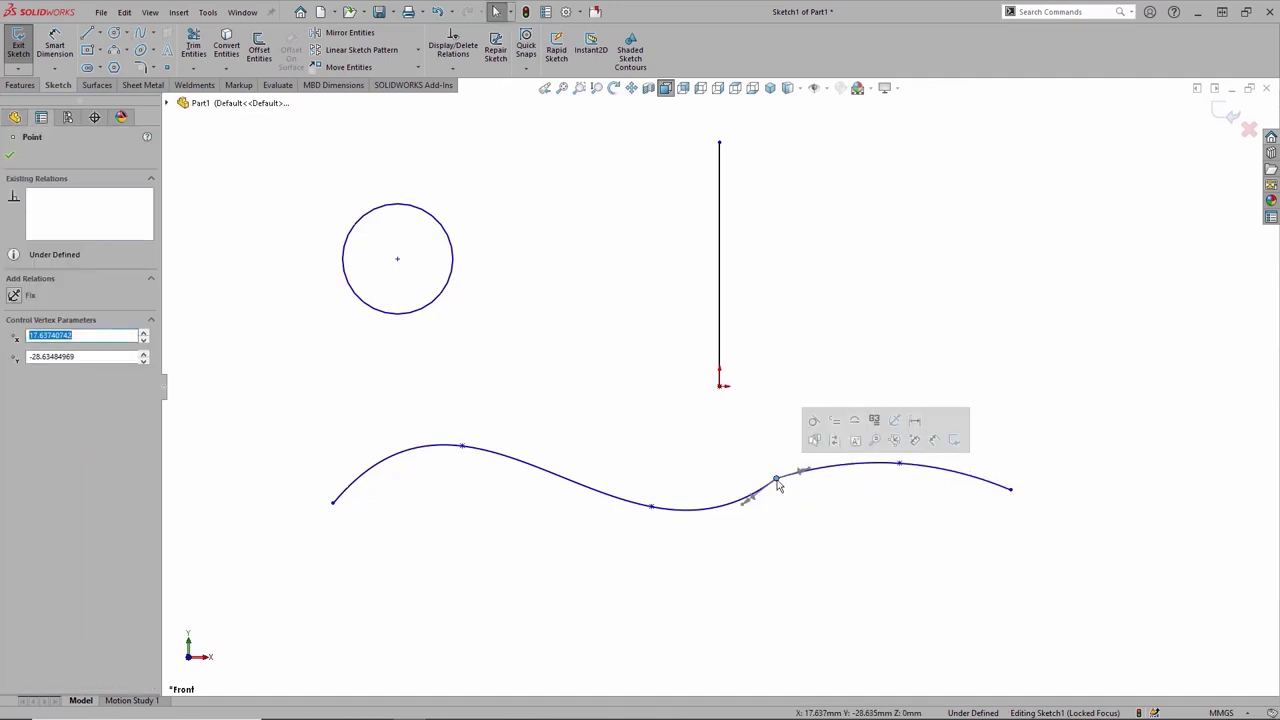
pyautogui.click(838, 427)
pyautogui.click(851, 503)
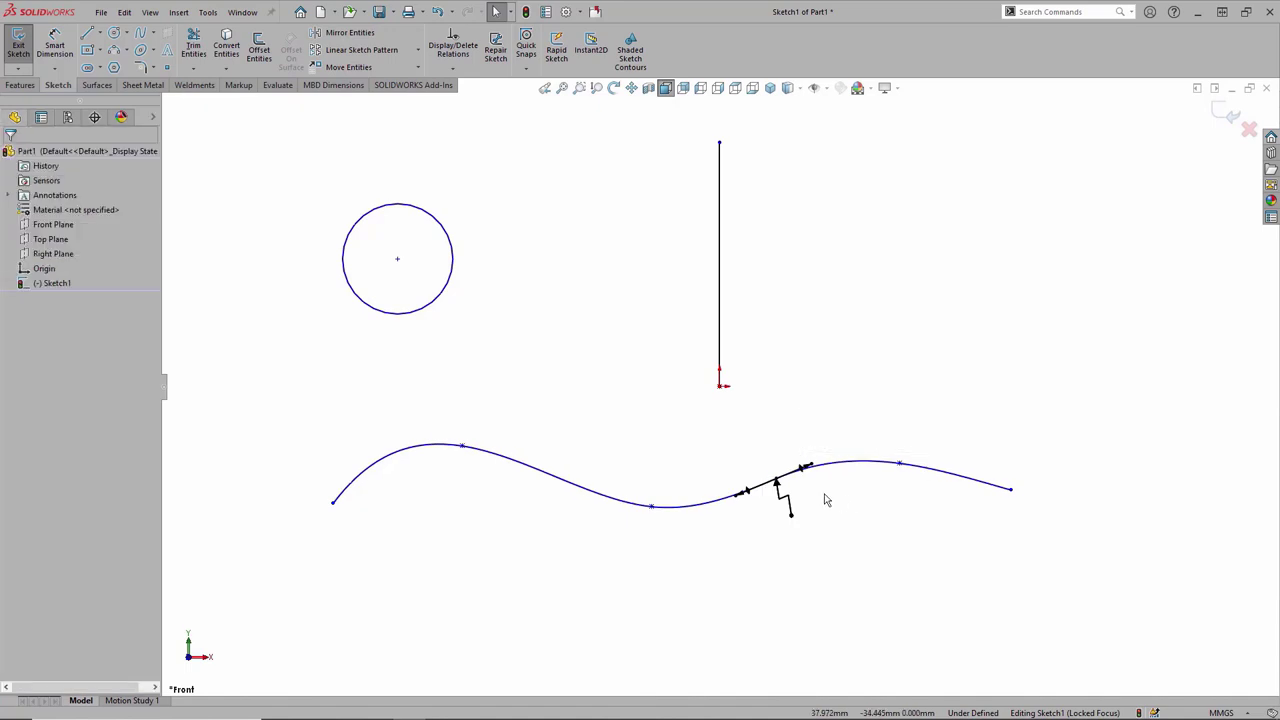
pyautogui.click(778, 483)
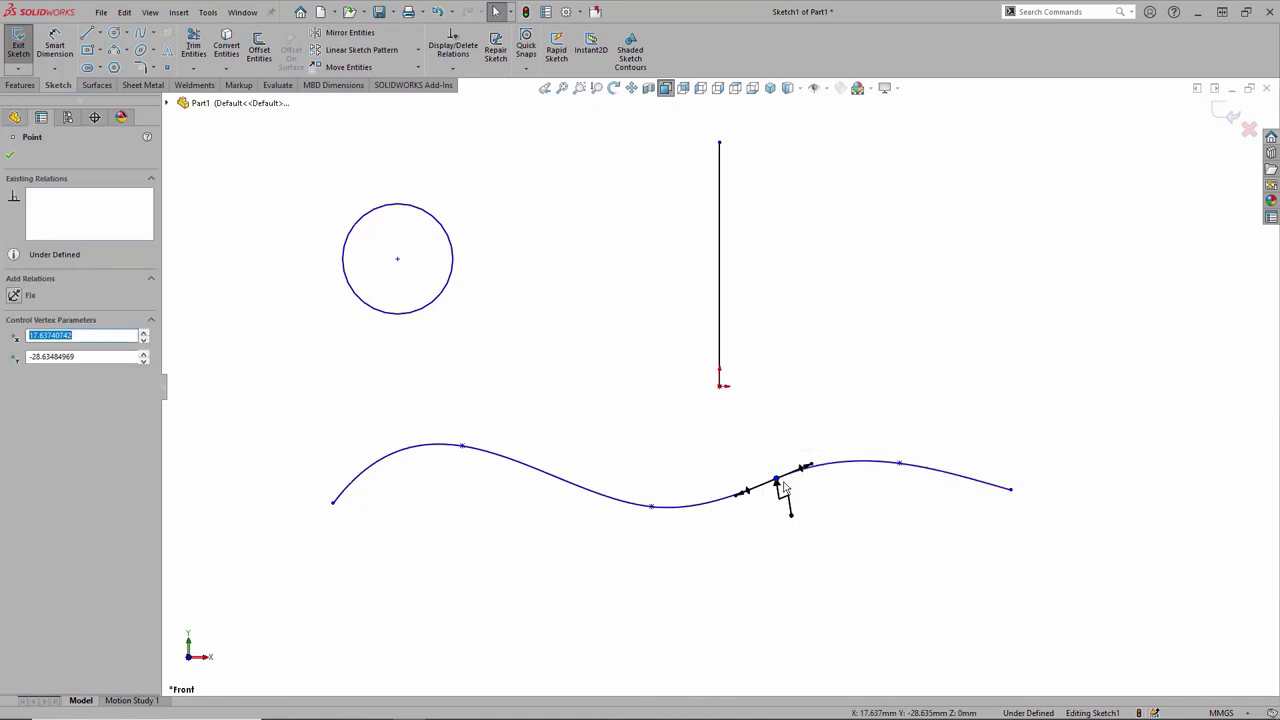
pyautogui.press('Escape')
# - Select the spline to show its handles and test reshaping it at a point
pyautogui.click(800, 479)
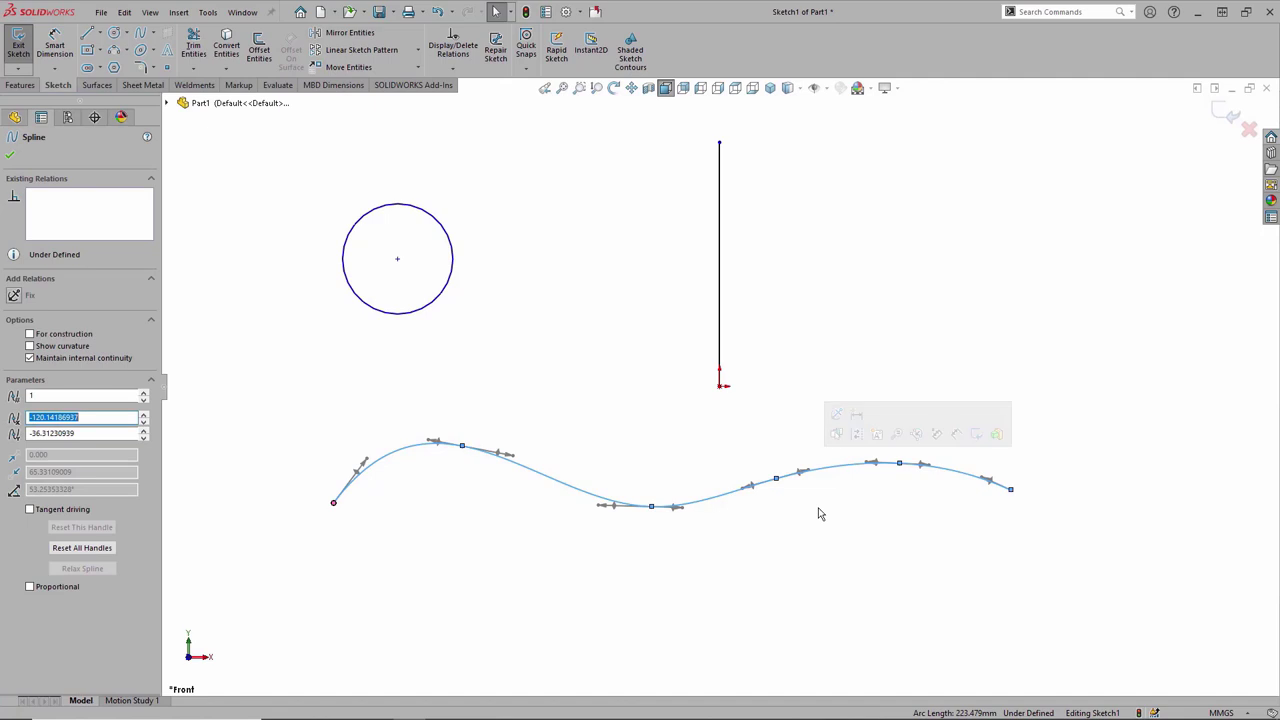
pyautogui.press('Escape')
pyautogui.click(777, 480)
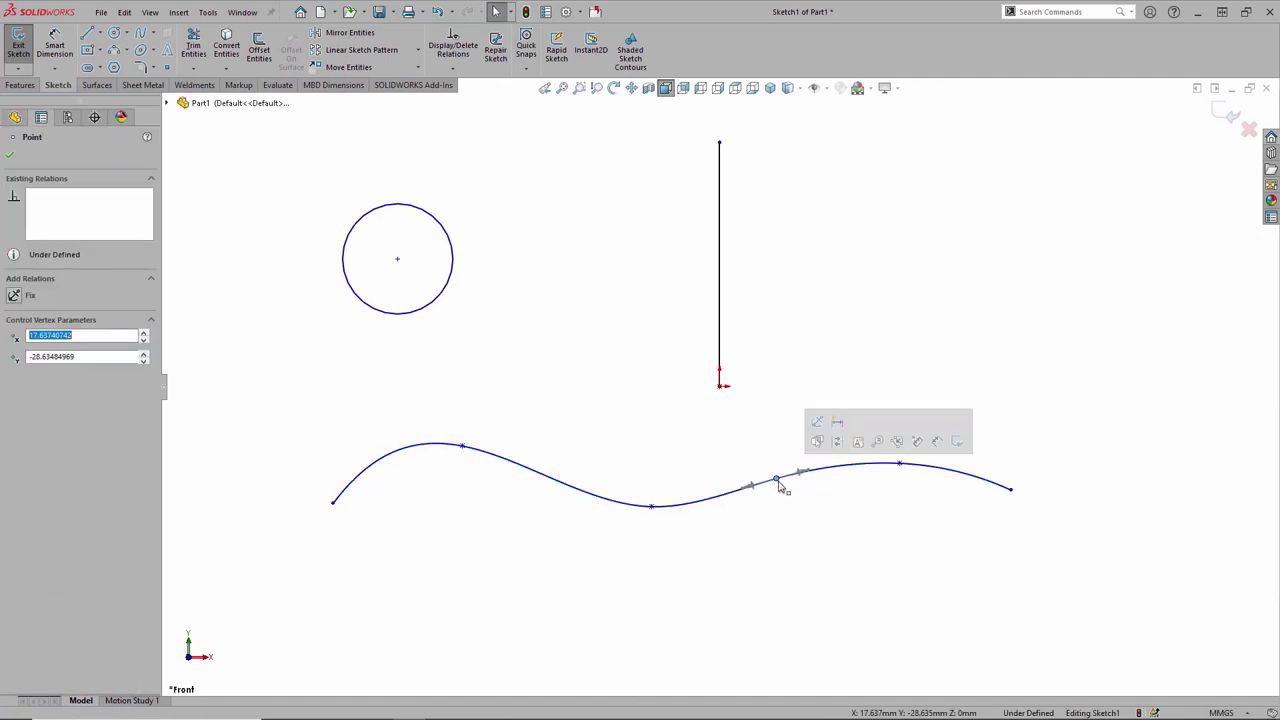
pyautogui.press('Escape')
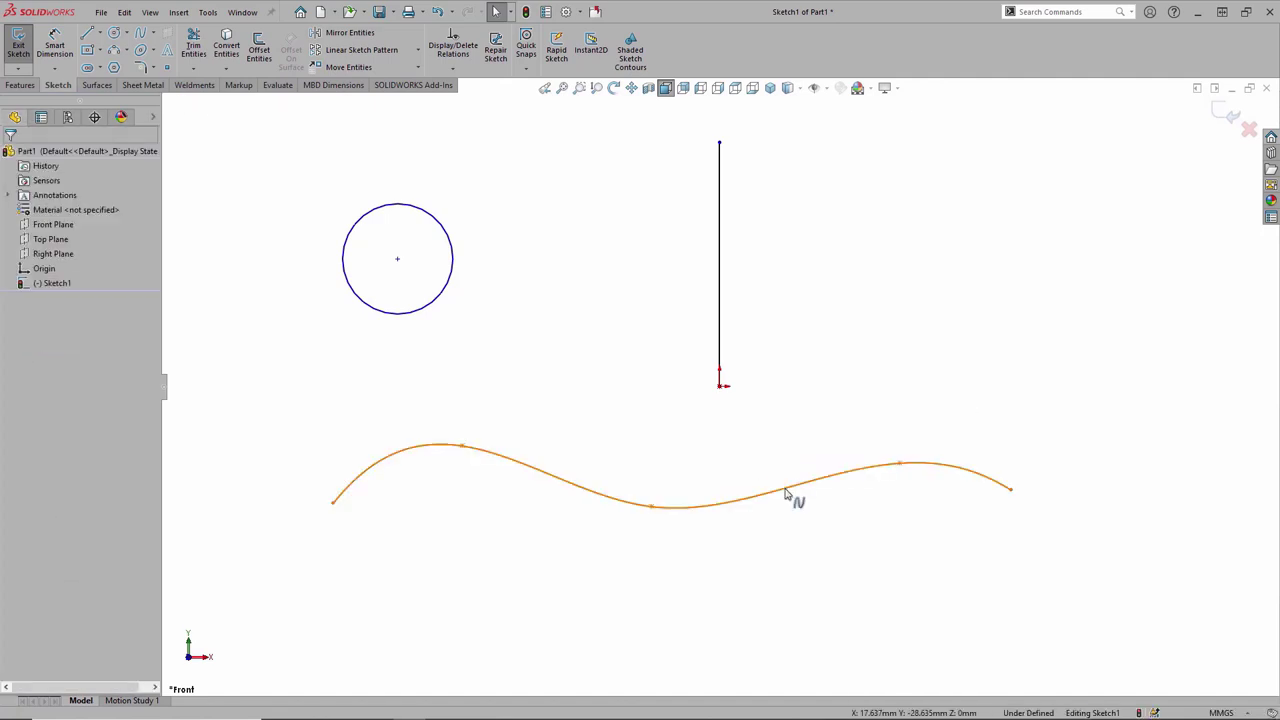
pyautogui.click(790, 480)
pyautogui.moveTo(668, 503)
pyautogui.mouseDown()
pyautogui.moveTo(694, 477)
pyautogui.moveTo(666, 514)
pyautogui.mouseUp()
pyautogui.press('Escape')
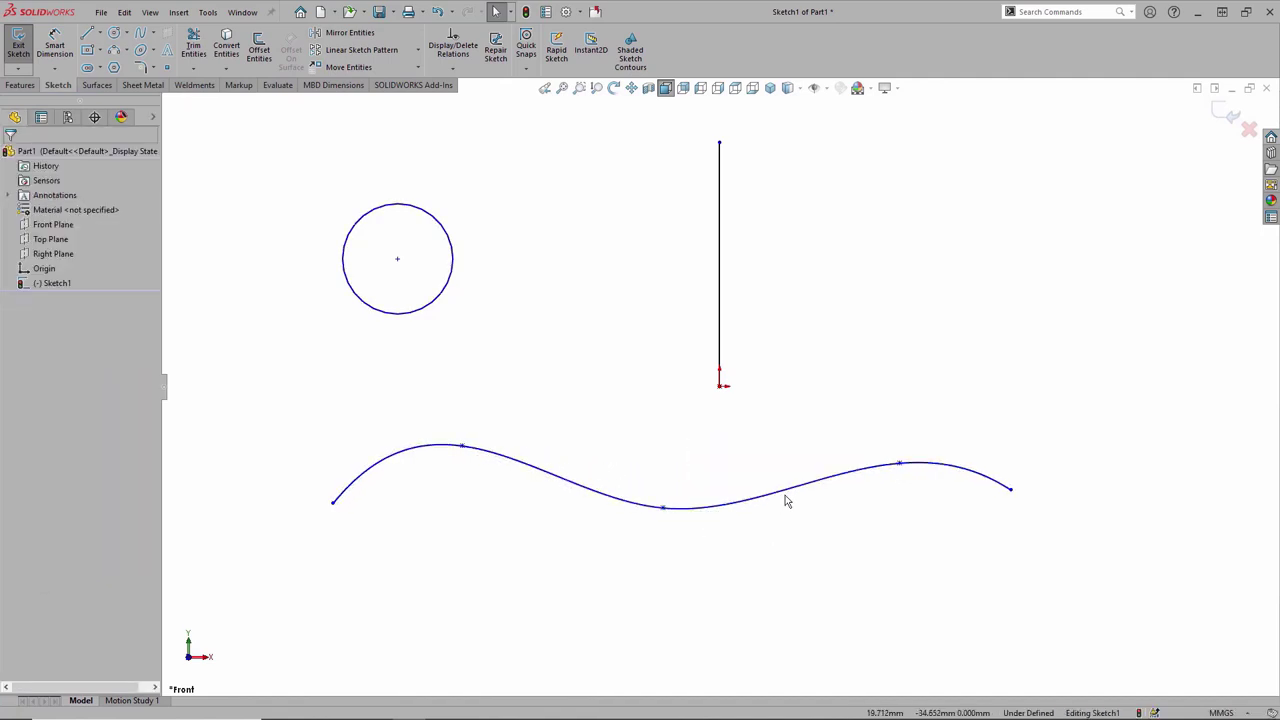
# - Split the wavy spline at a point on its right stretch using Split Entities
pyautogui.rightClick(793, 495)
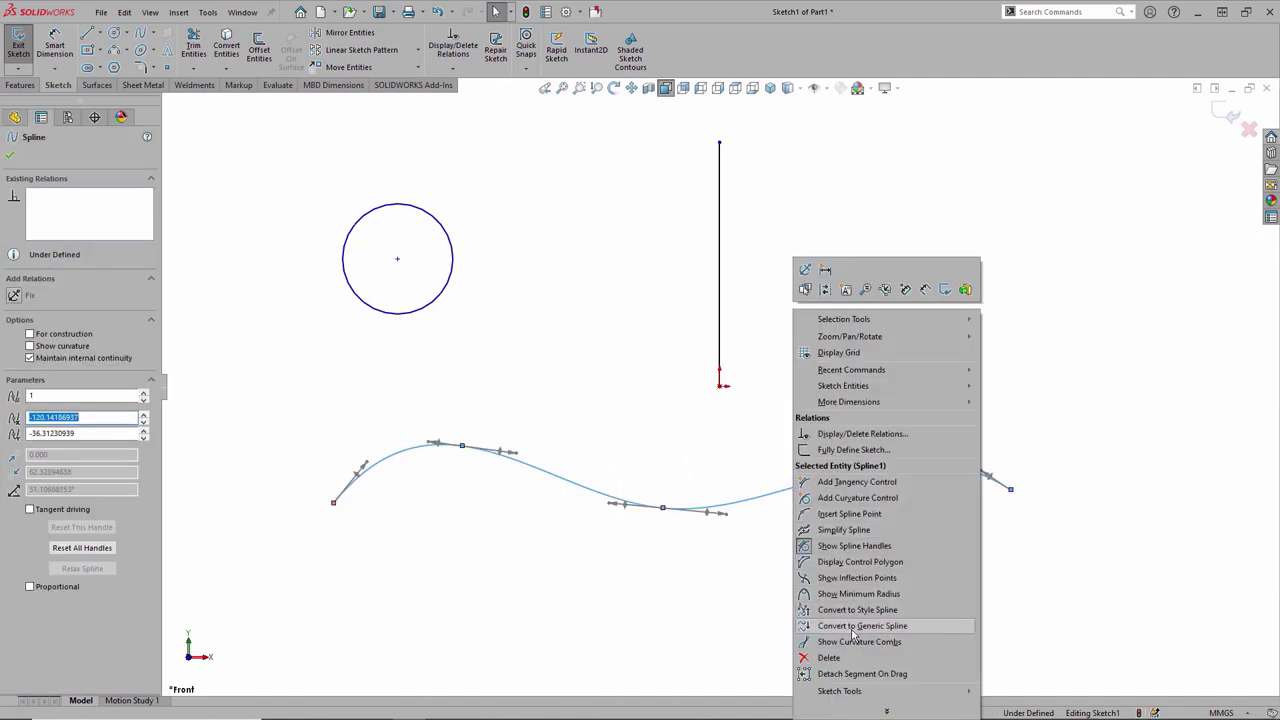
pyautogui.moveTo(885, 693)
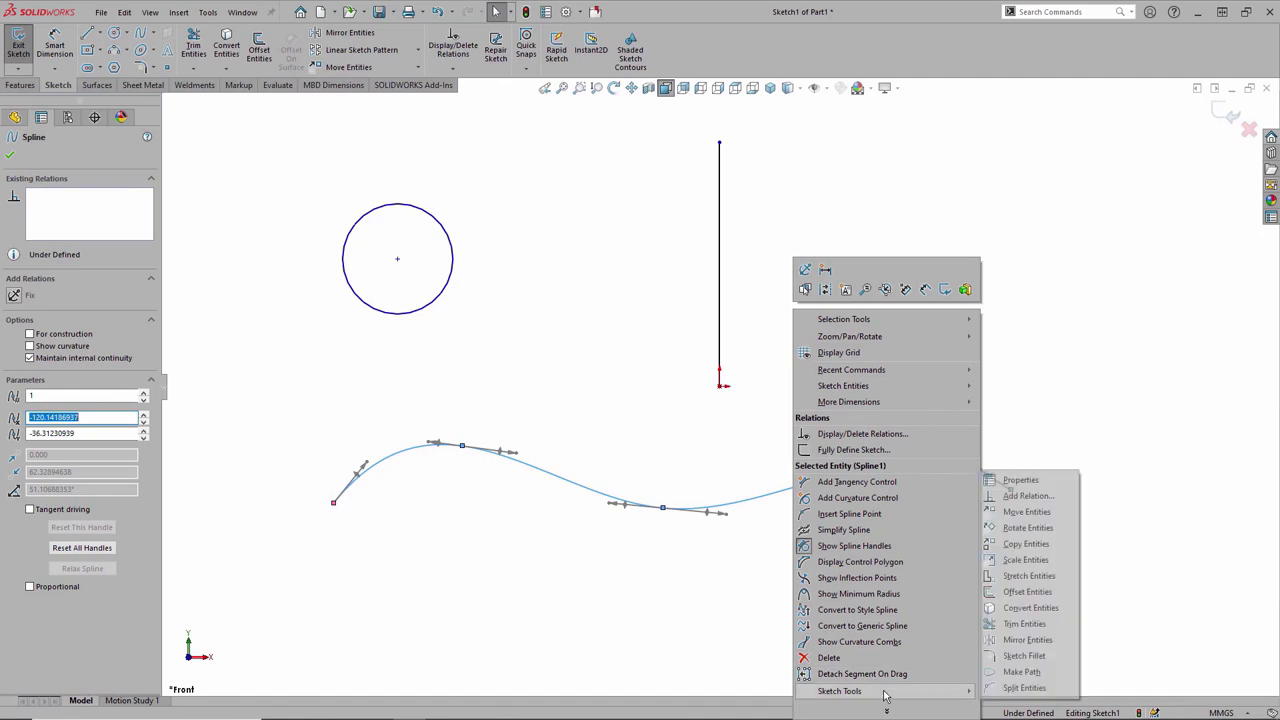
pyautogui.click(1059, 690)
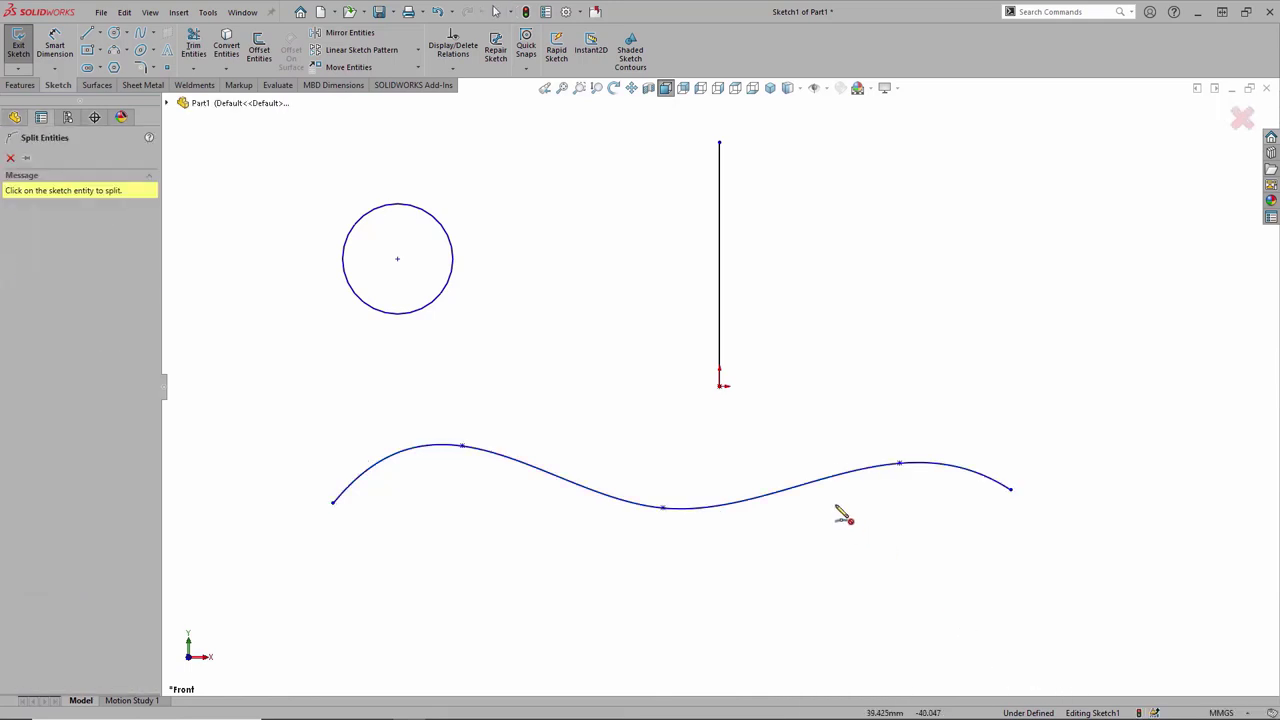
pyautogui.click(813, 490)
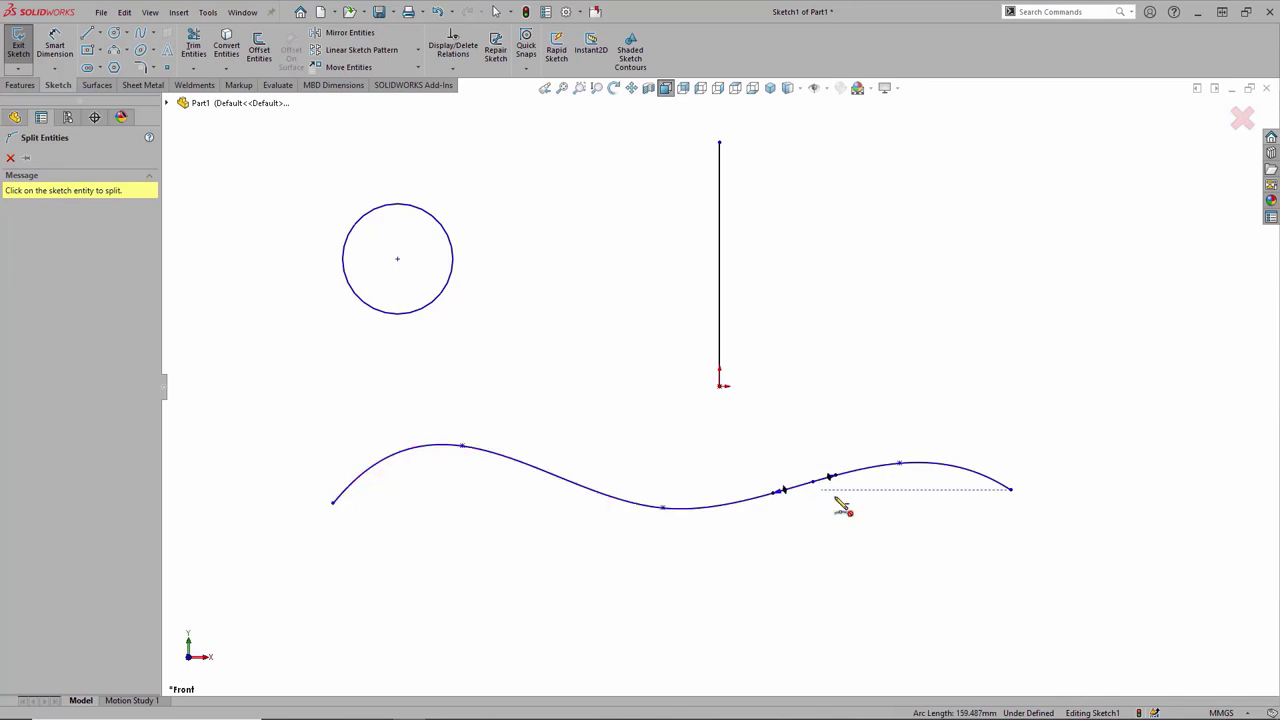
pyautogui.press('Escape')
pyautogui.click(866, 476)
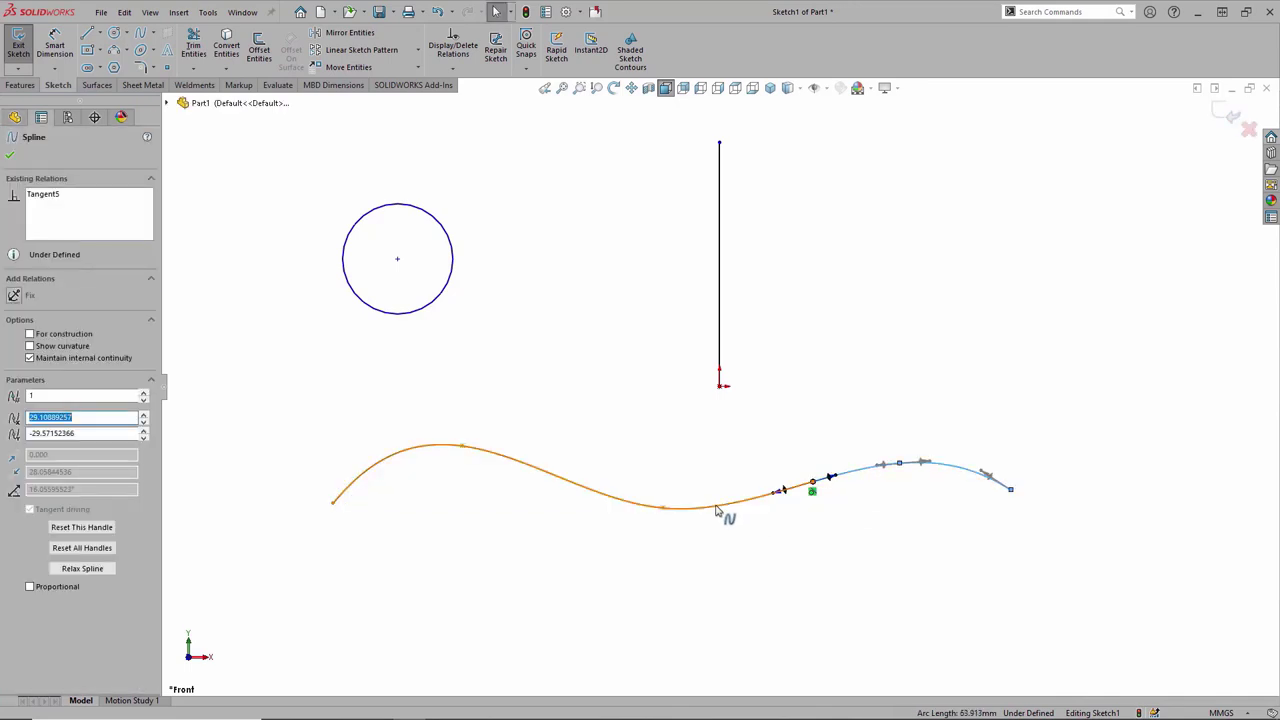
pyautogui.click(722, 506)
pyautogui.click(674, 607)
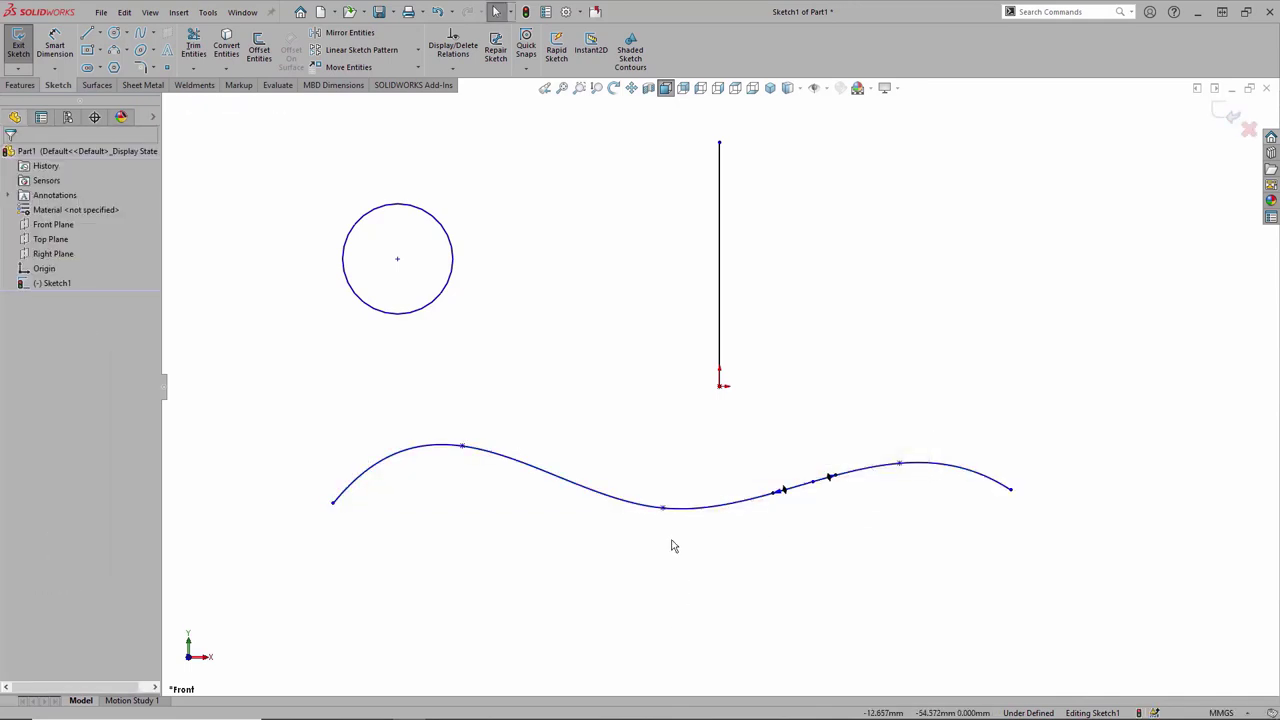
pyautogui.press('s')
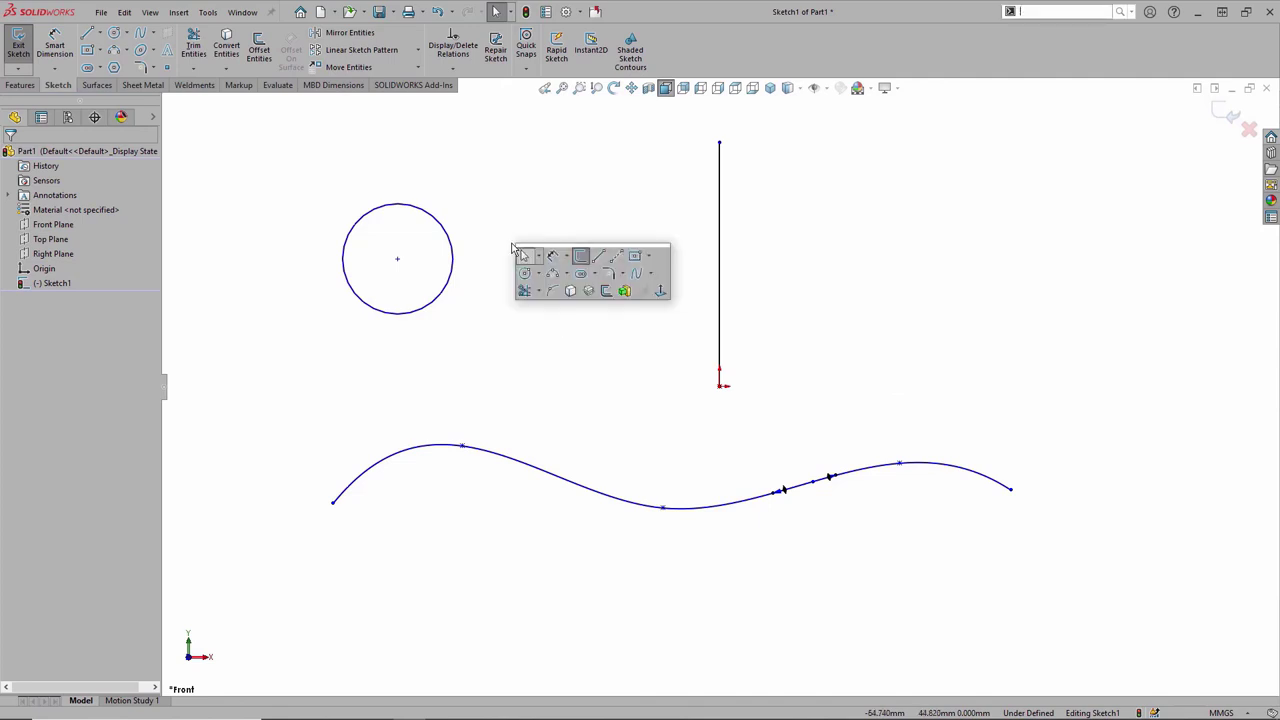
# - Split the circle at two points into arcs, then exit Sketch1
pyautogui.click(553, 291)
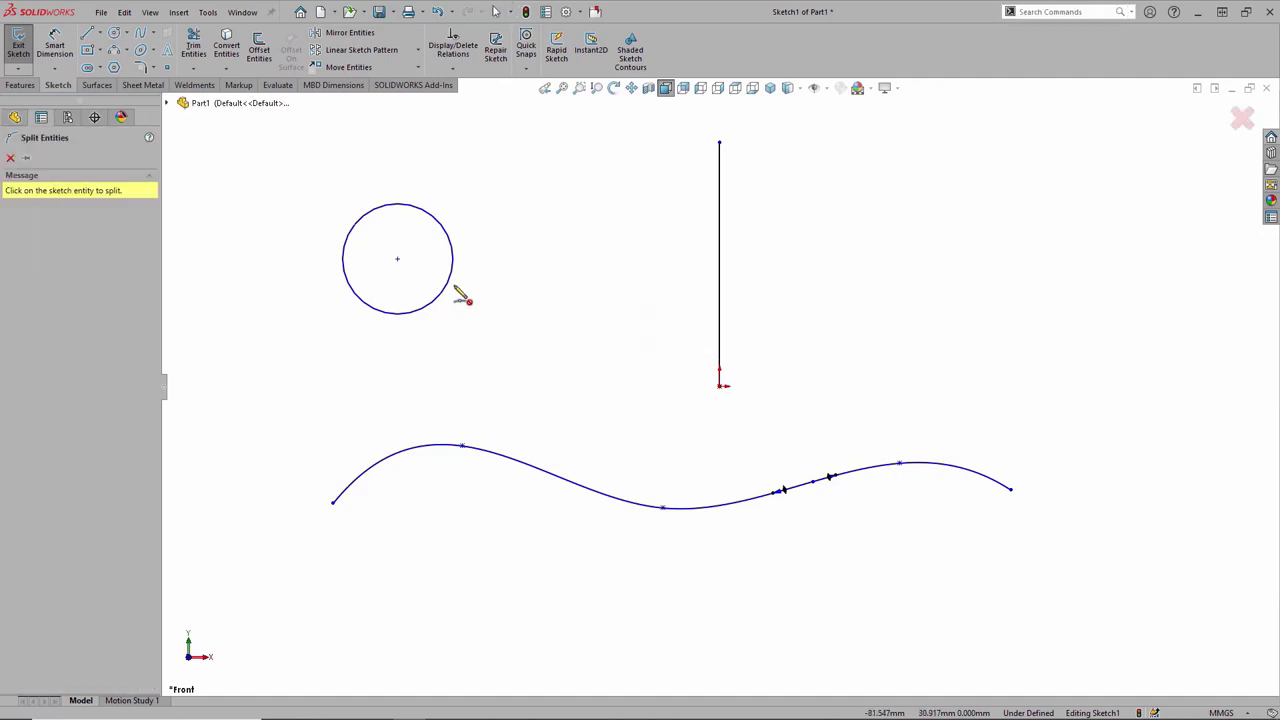
pyautogui.click(448, 285)
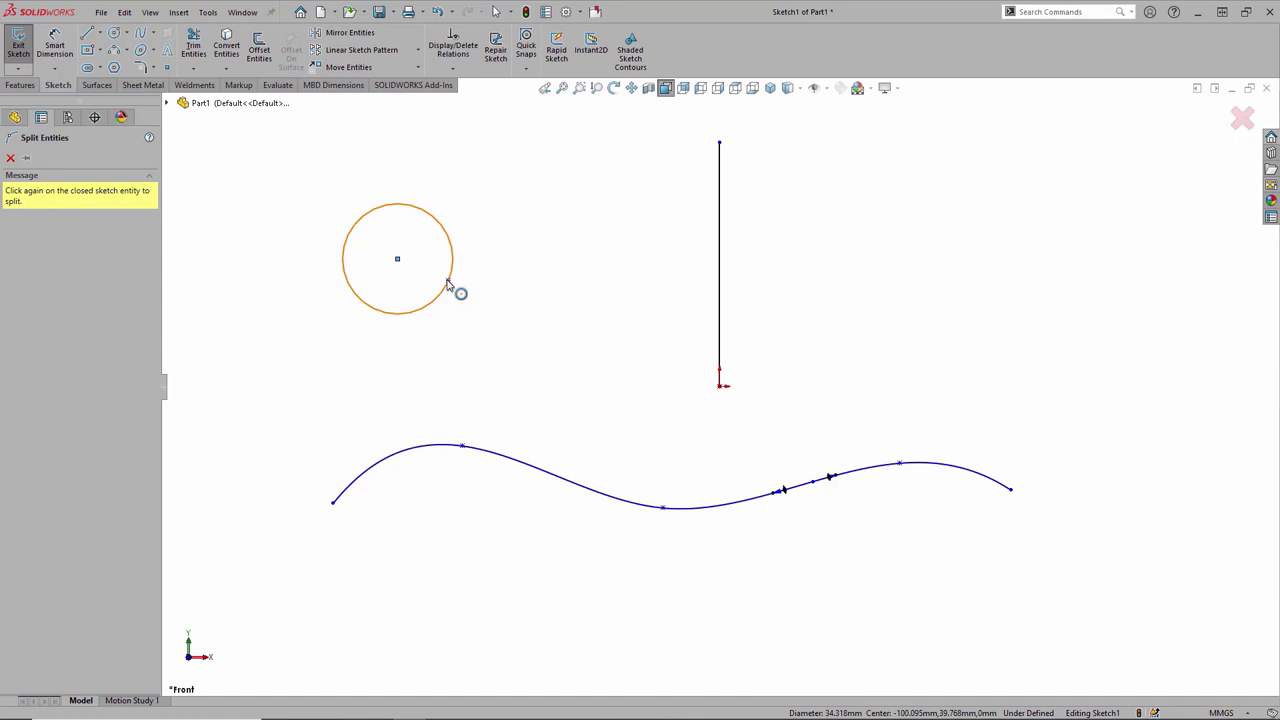
pyautogui.click(346, 237)
pyautogui.press('Escape')
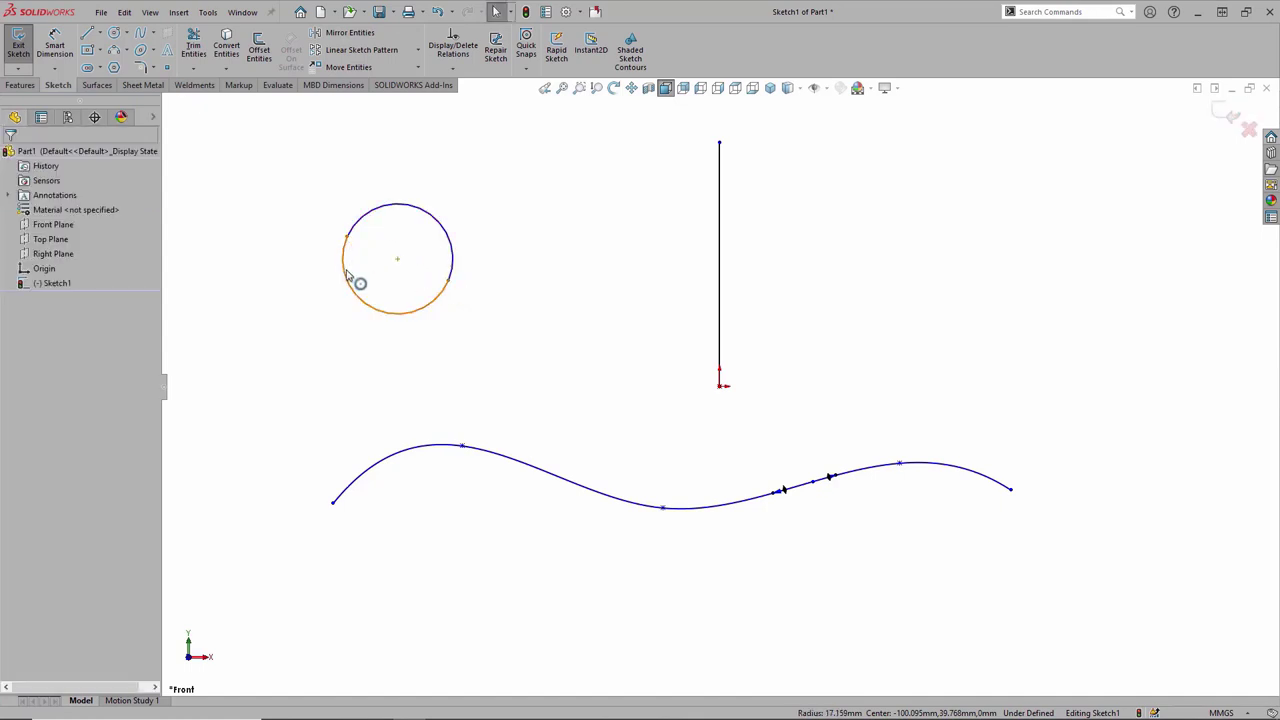
pyautogui.click(353, 280)
pyautogui.click(452, 261)
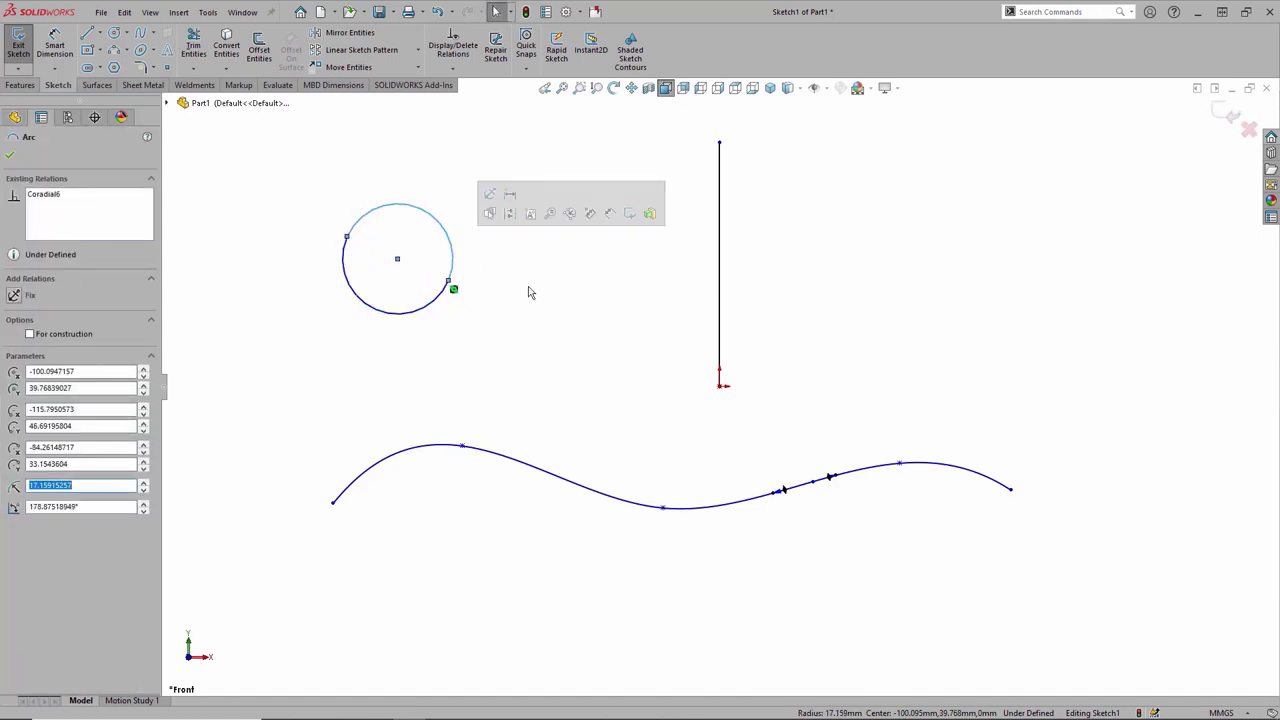
pyautogui.press('Escape')
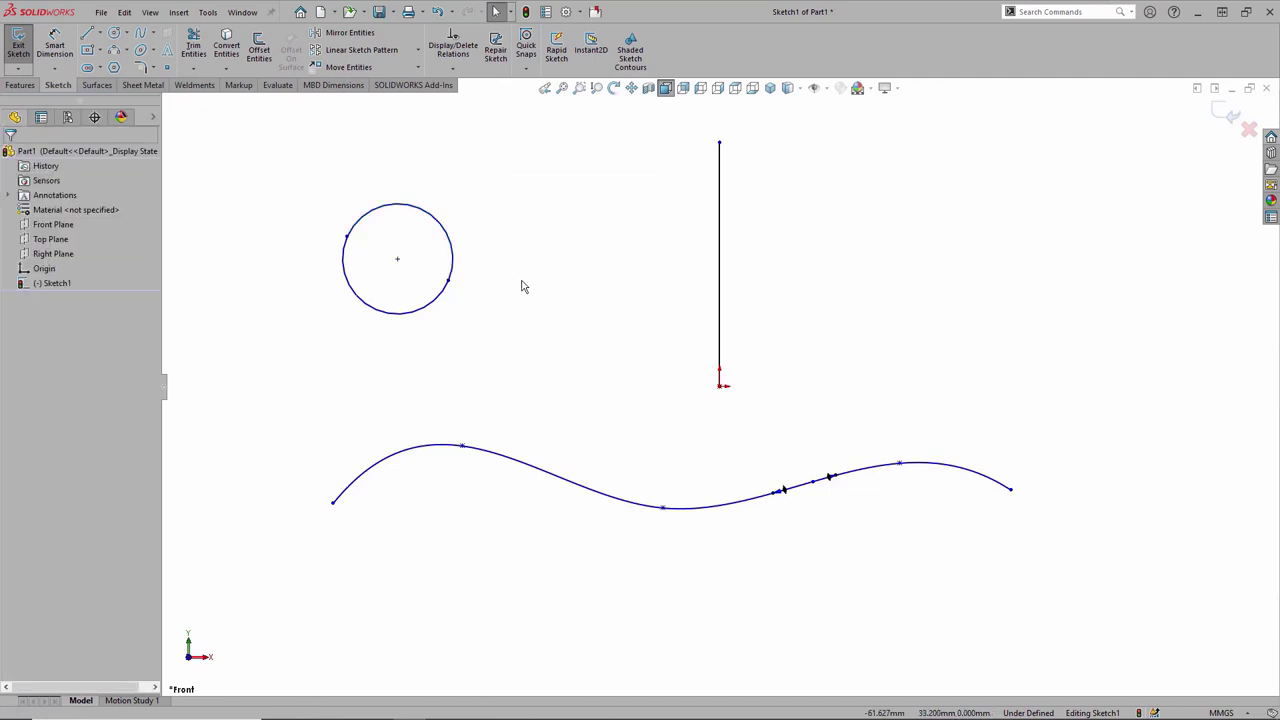
pyautogui.click(521, 287)
pyautogui.click(538, 294)
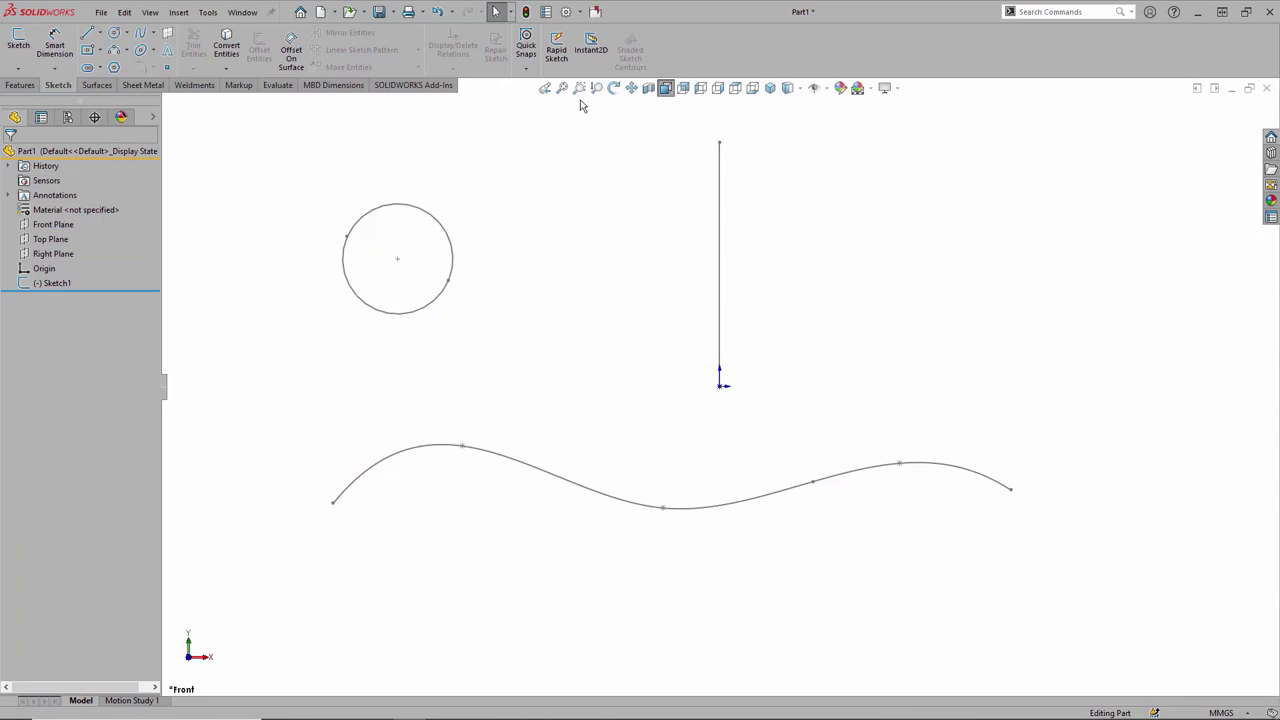
# - Close the Part1 document without opening another
pyautogui.click(594, 11)
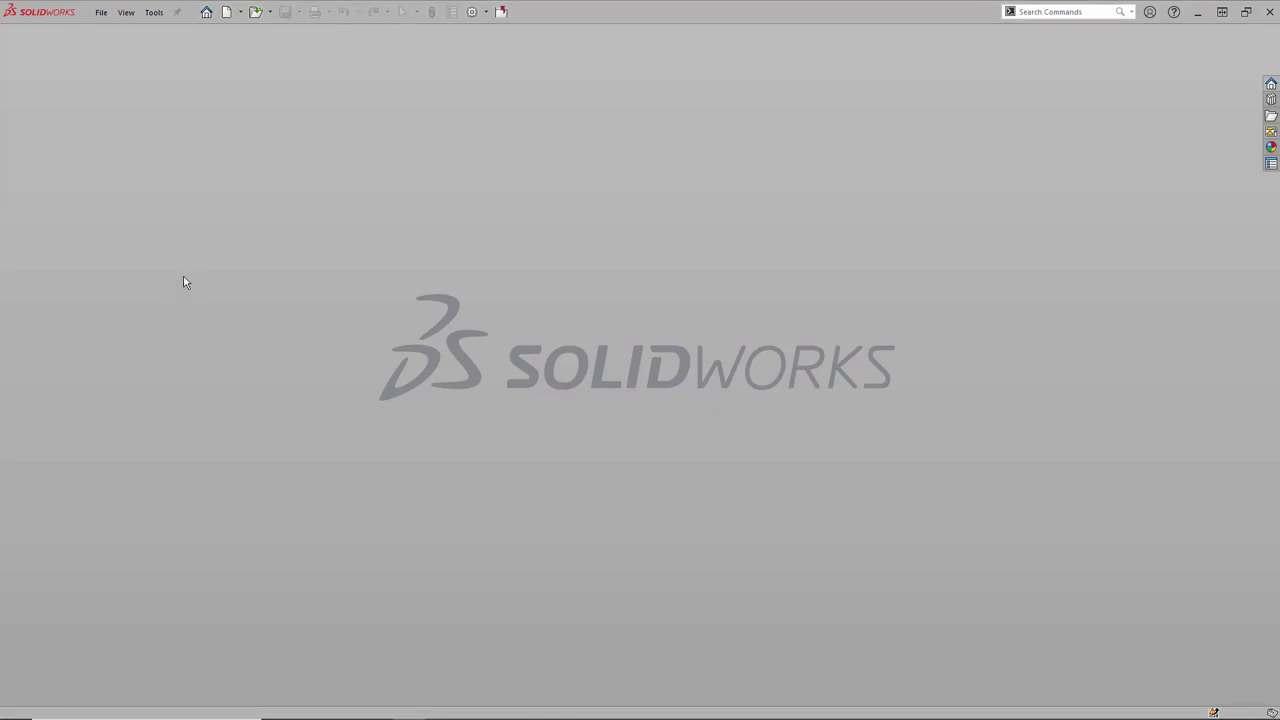
# - Create a new part from the Part_MM template and start a 3D sketch with Centerline
pyautogui.click(226, 12)
pyautogui.doubleClick(470, 212)
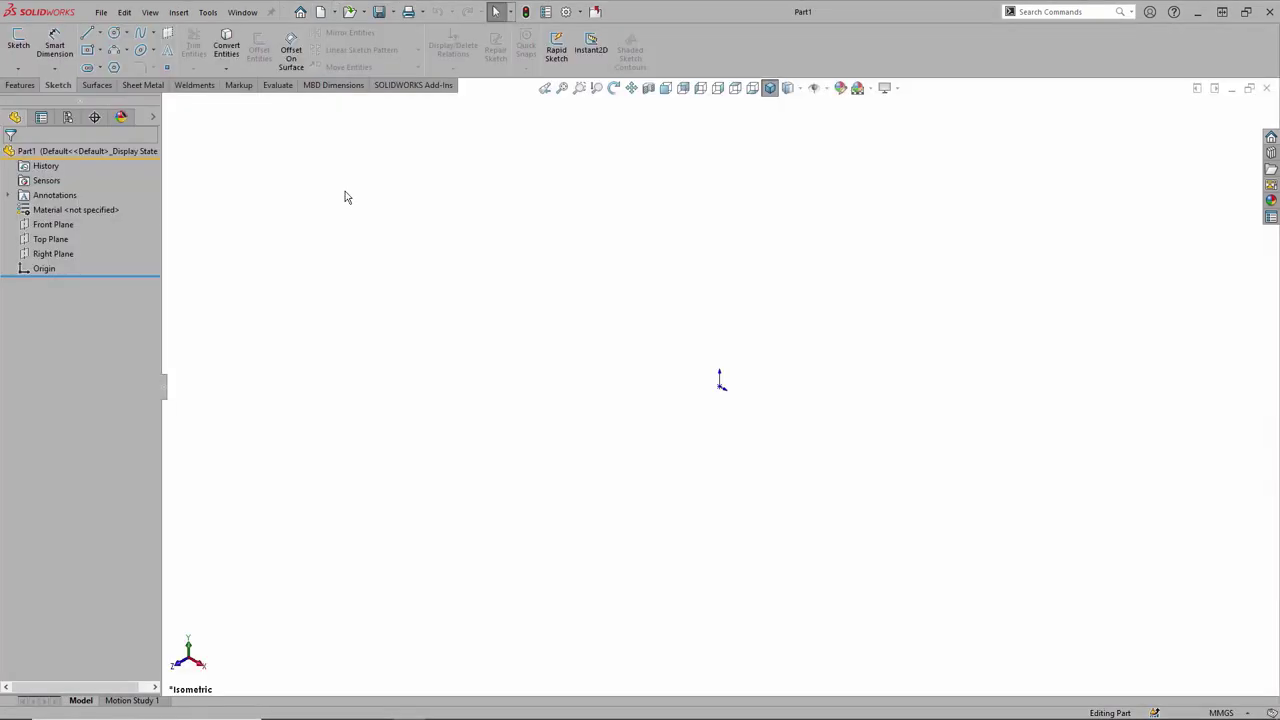
pyautogui.click(18, 68)
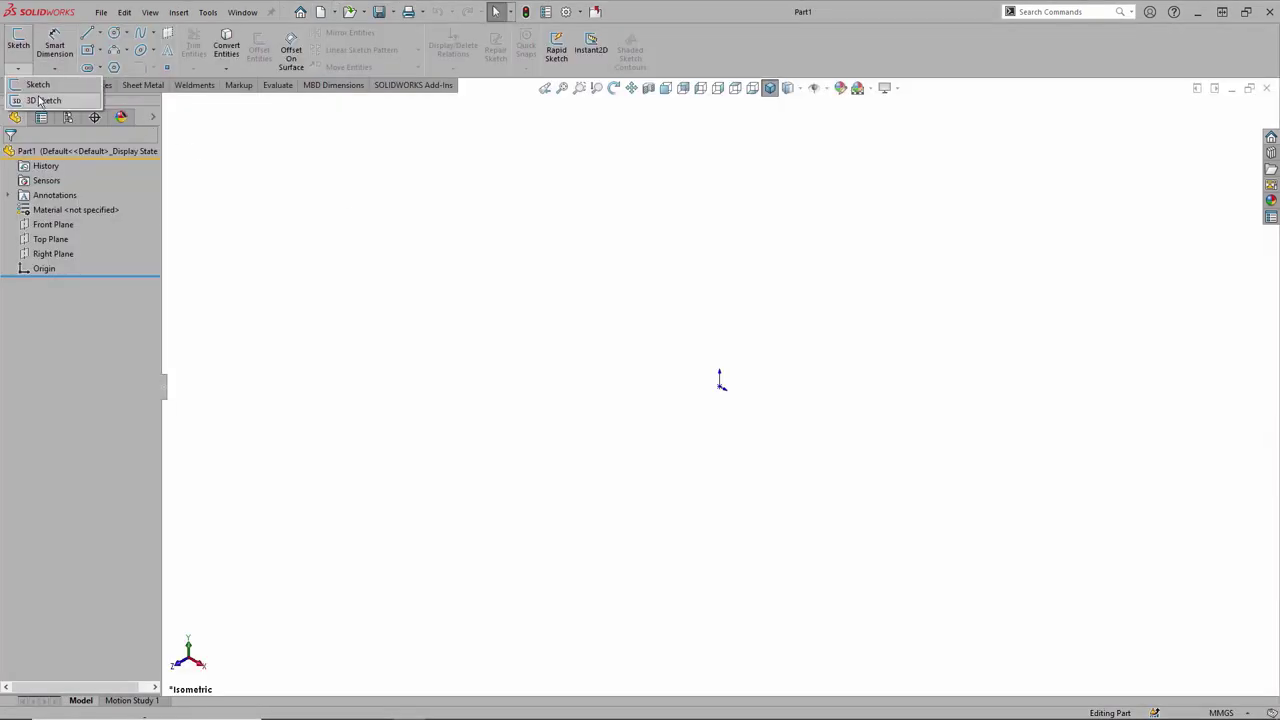
pyautogui.click(40, 101)
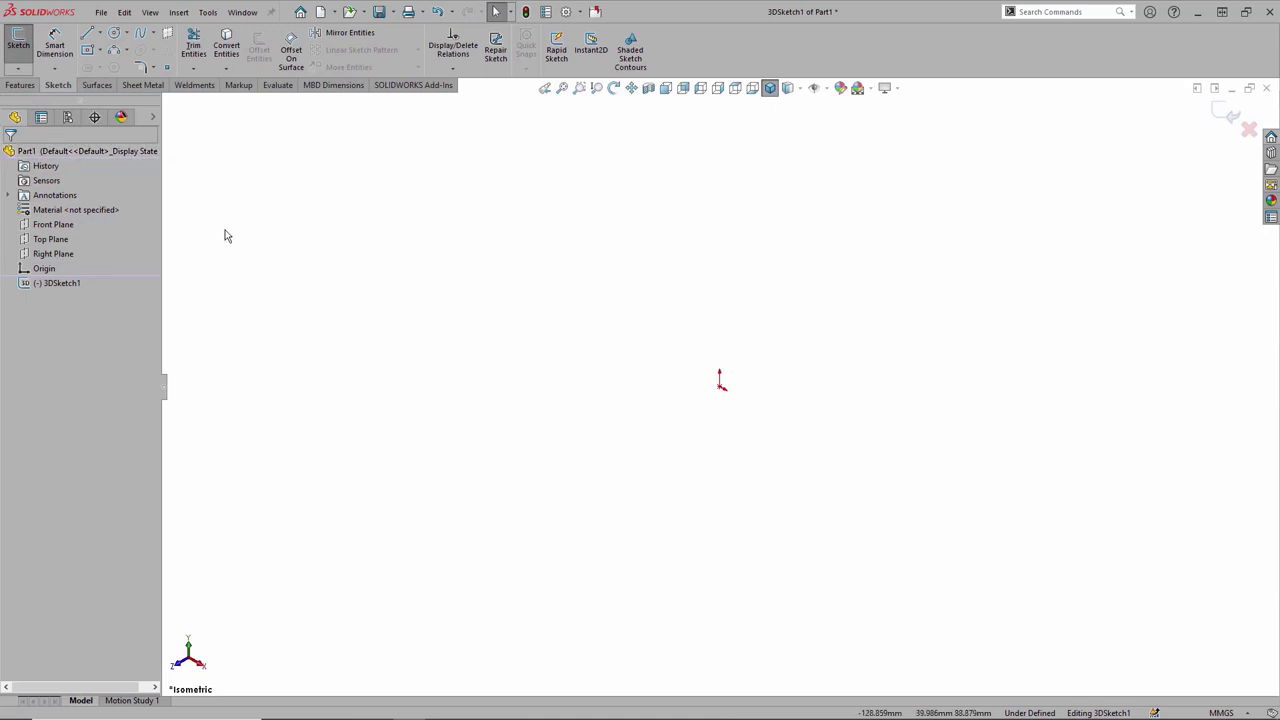
pyautogui.press('s')
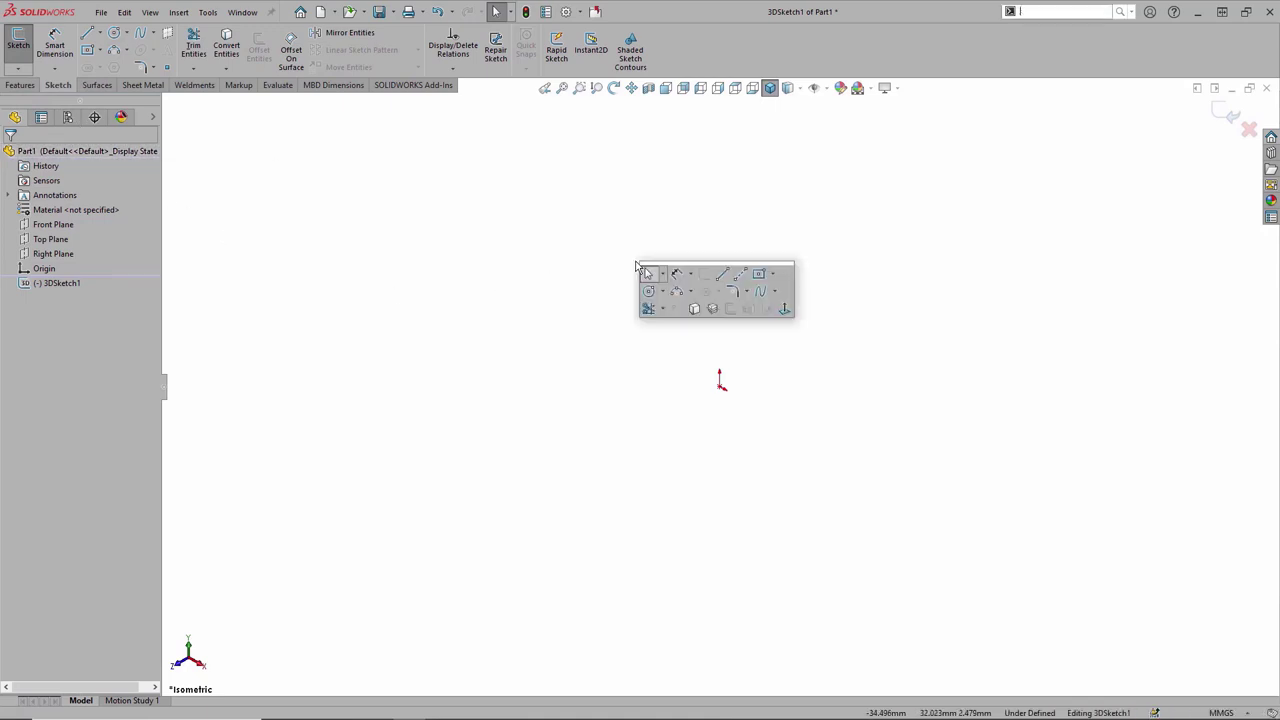
pyautogui.click(738, 282)
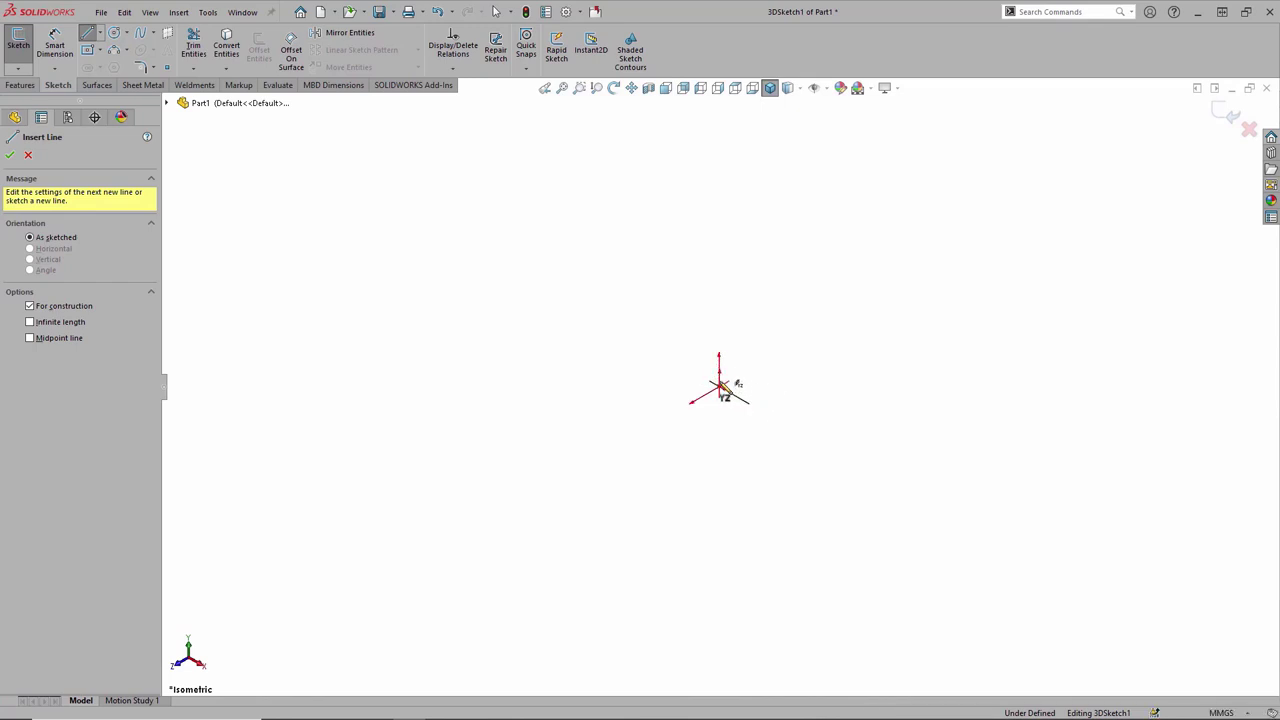
# - Draw the first construction lines from the origin, switching sketch planes with Tab
pyautogui.press('Tab')
pyautogui.press('Tab')
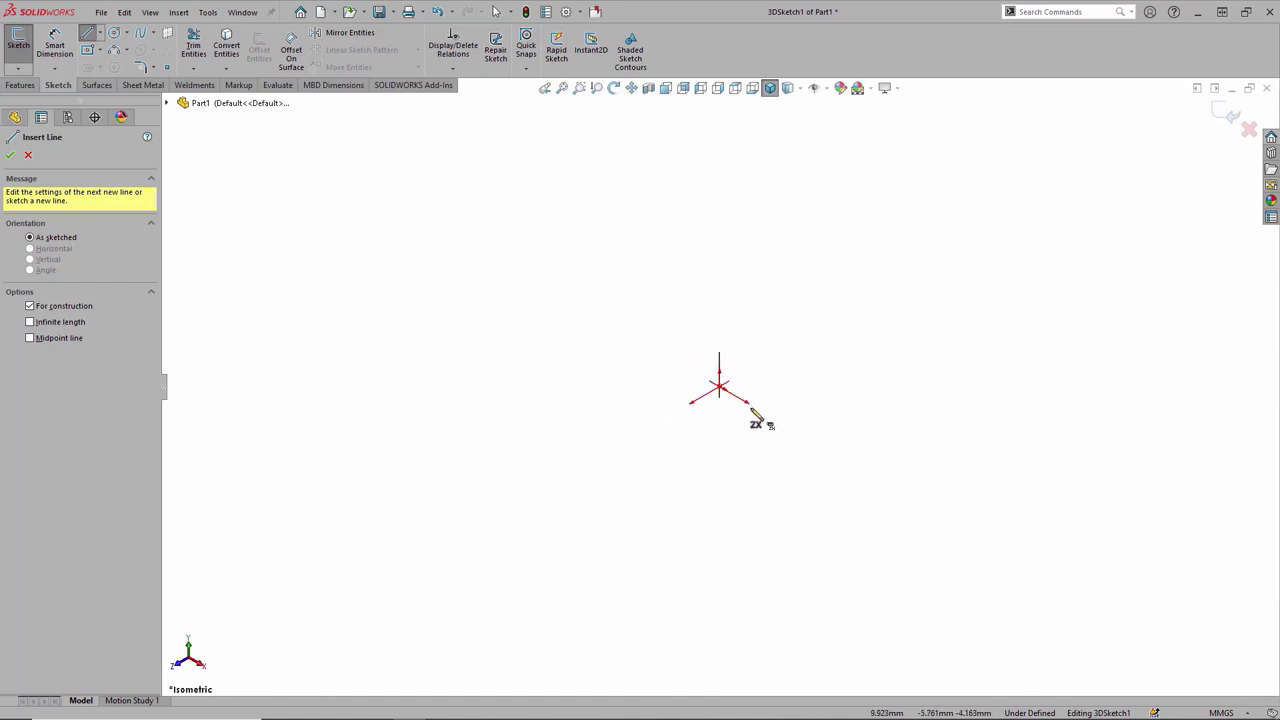
pyautogui.press('Tab')
pyautogui.press('Tab')
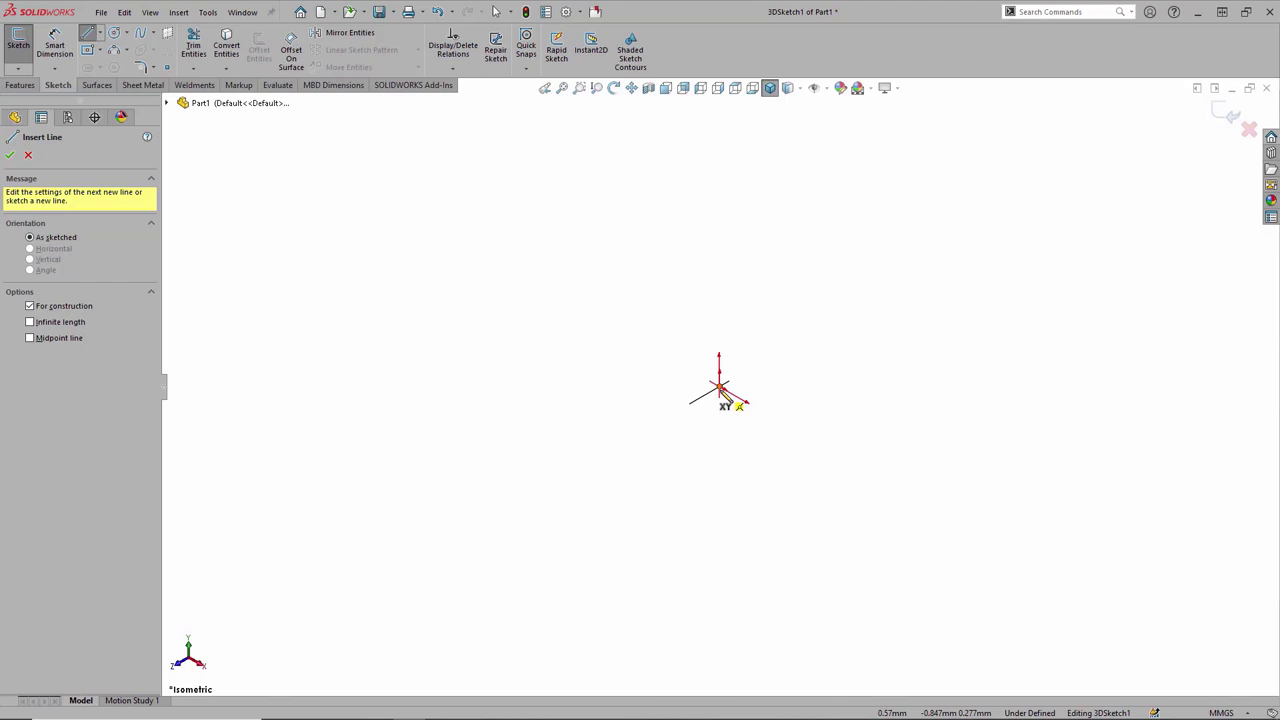
pyautogui.click(720, 386)
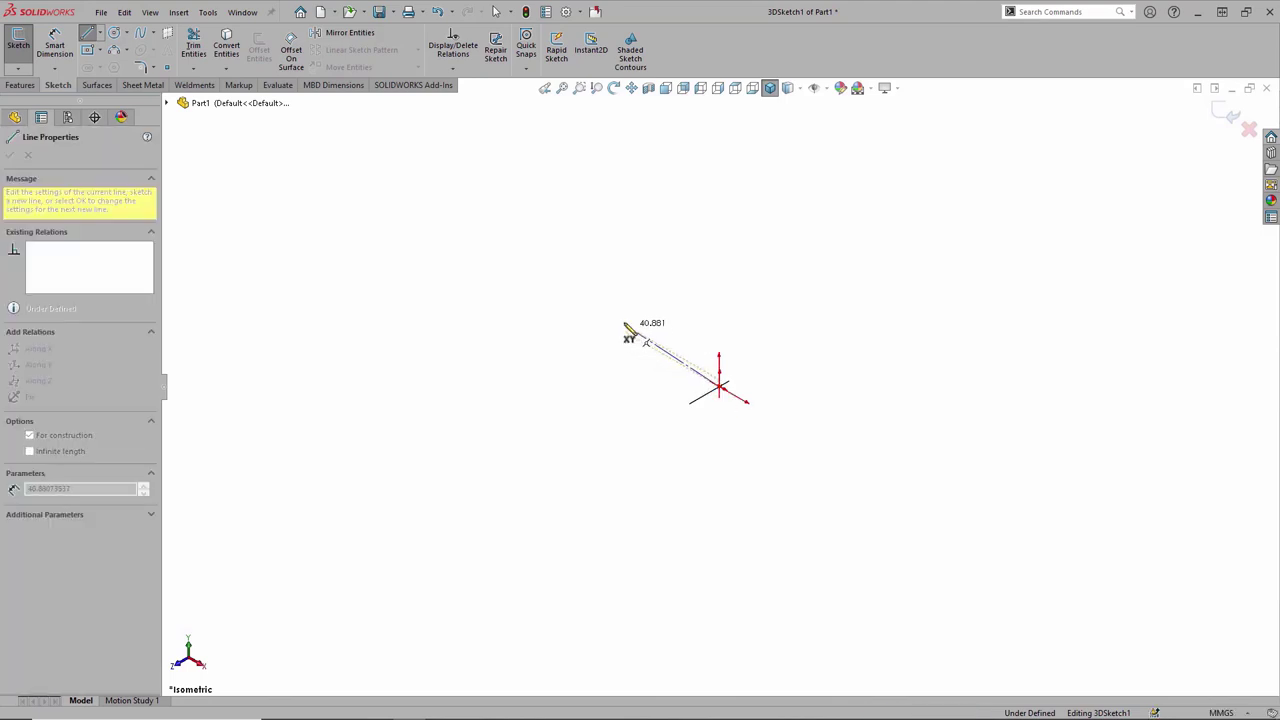
pyautogui.click(576, 306)
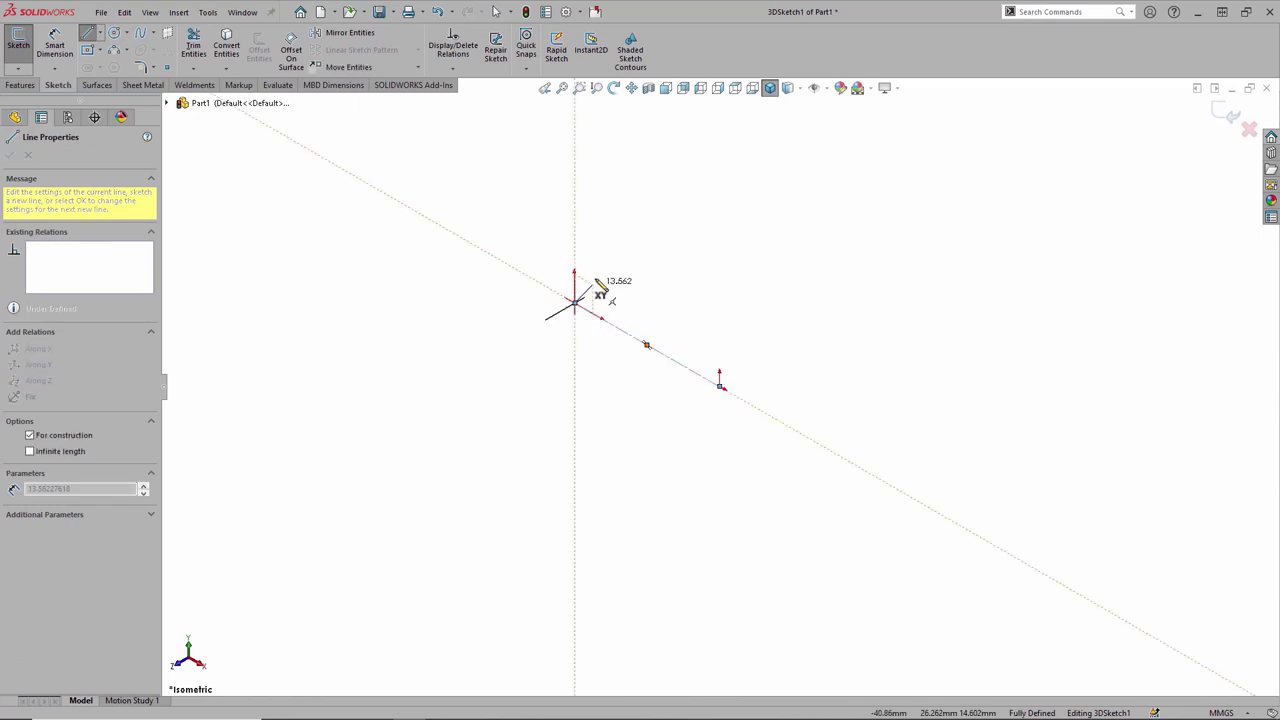
pyautogui.click(576, 204)
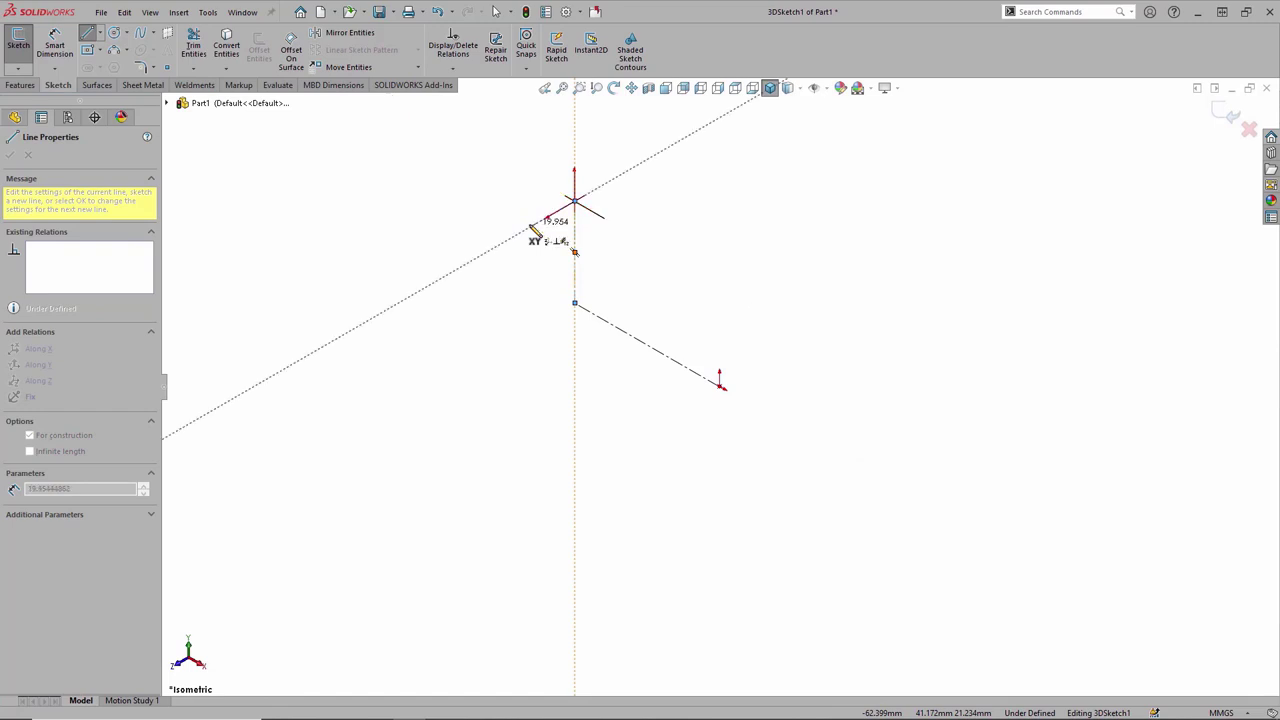
pyautogui.press('Tab')
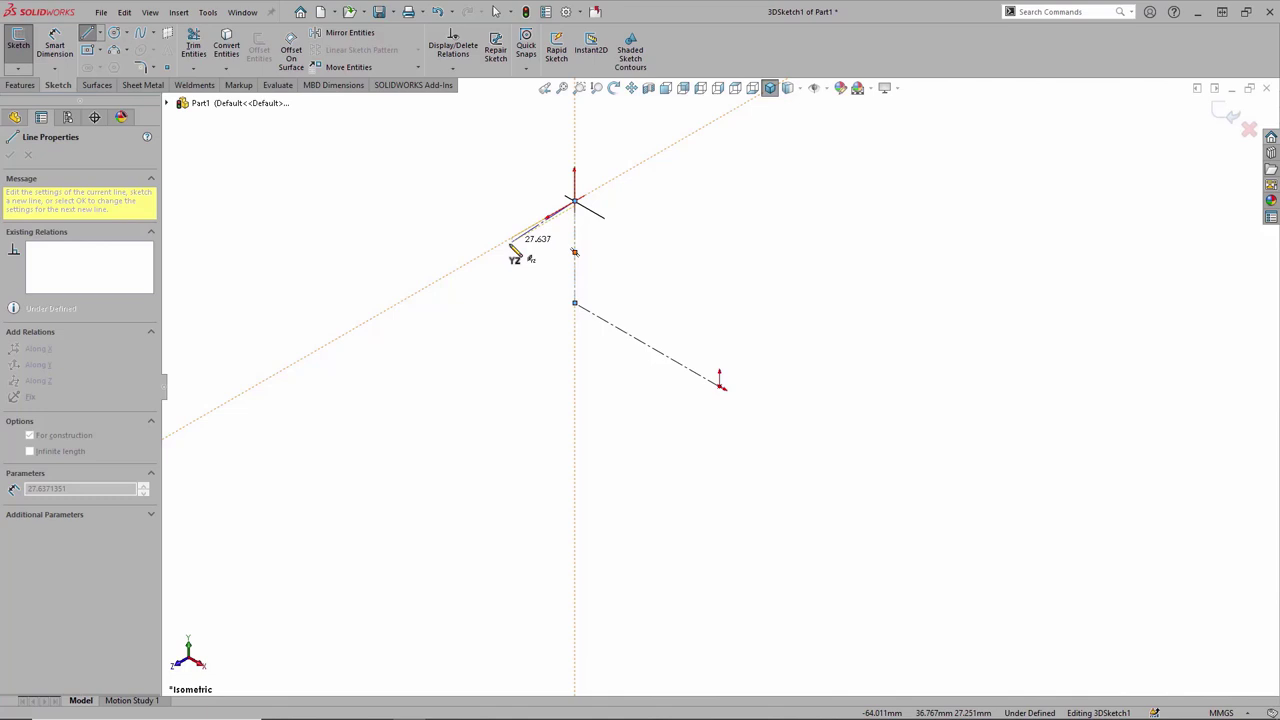
pyautogui.doubleClick(463, 268)
# - Continue the construction-line chain across the ZX, XY and YZ planes to six segments
pyautogui.click(463, 268)
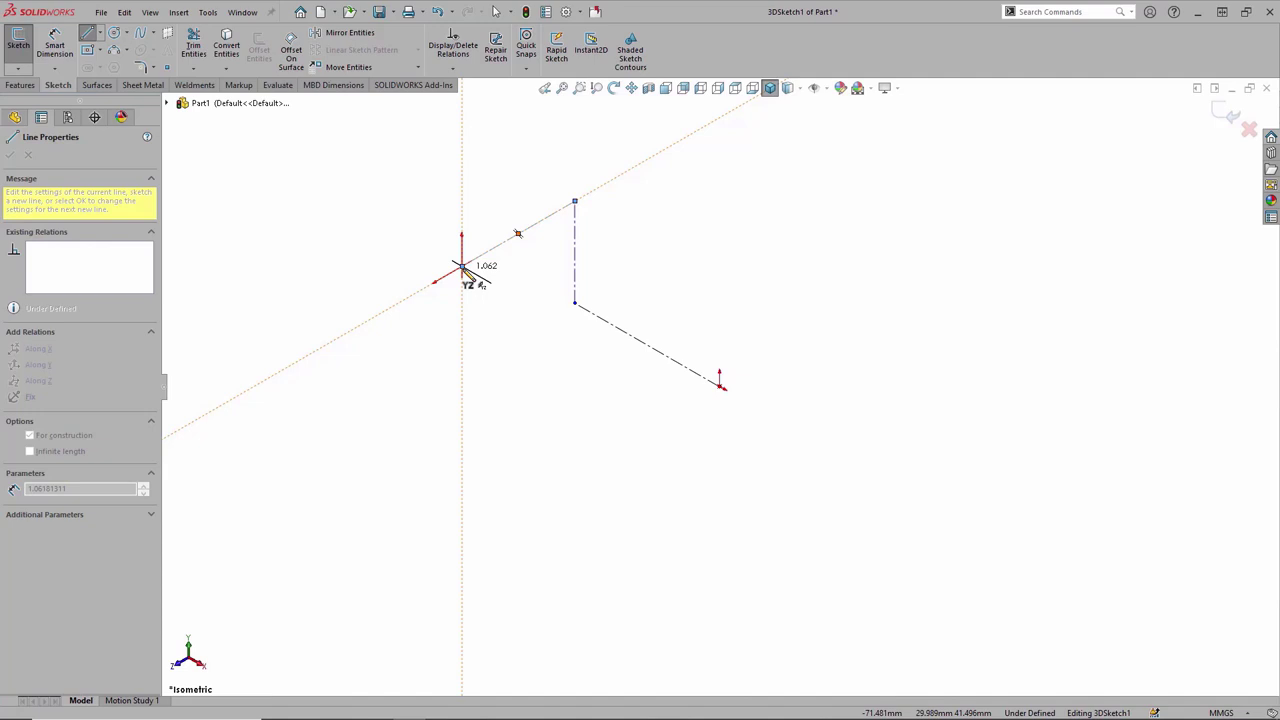
pyautogui.press('Tab')
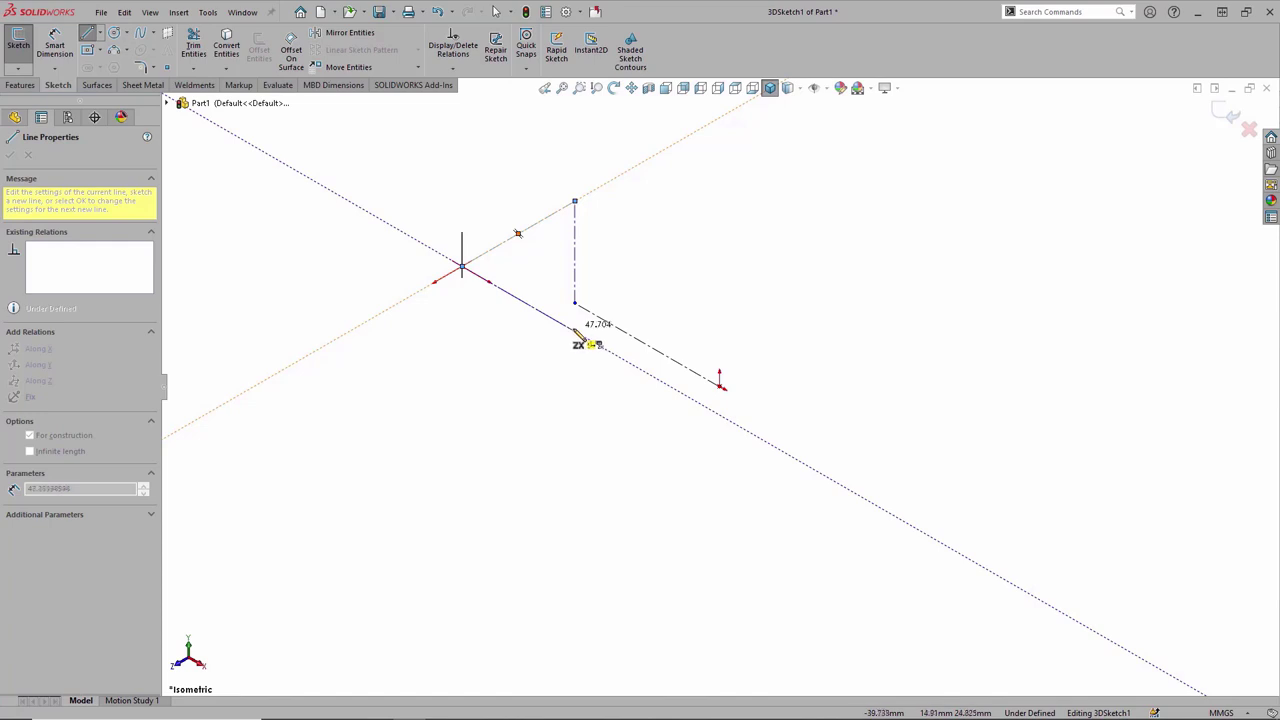
pyautogui.click(577, 334)
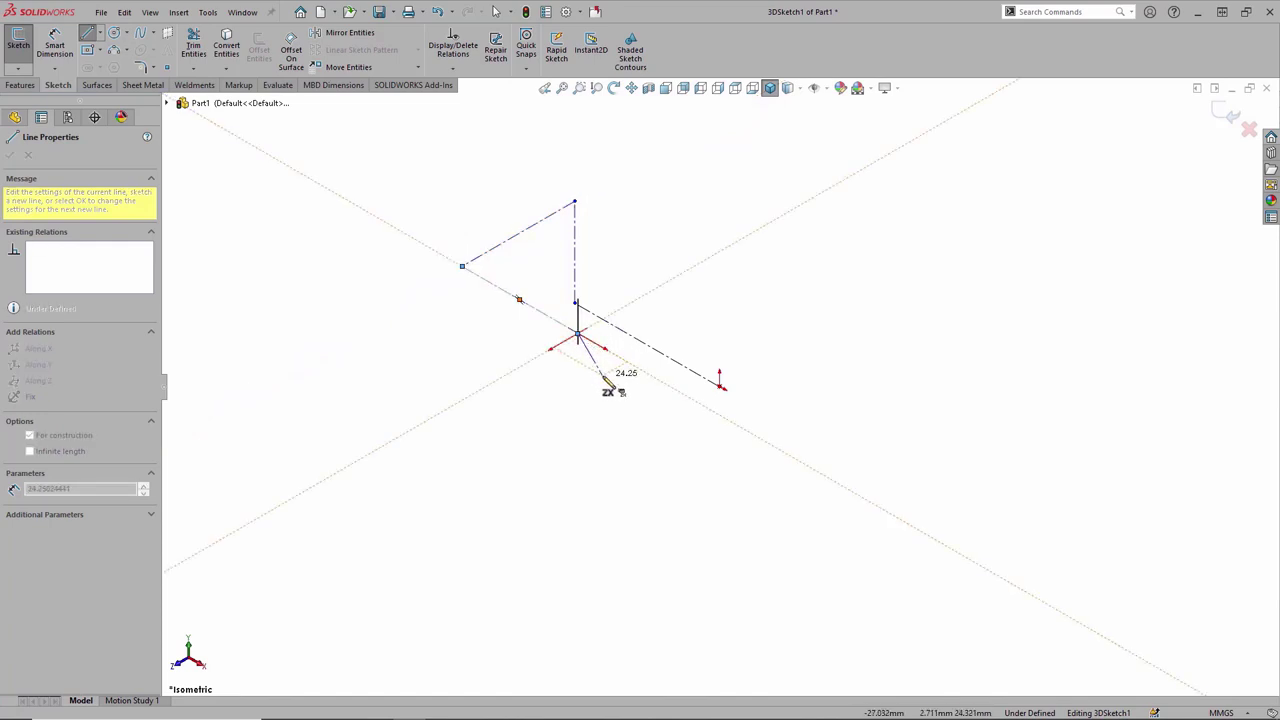
pyautogui.press('Tab')
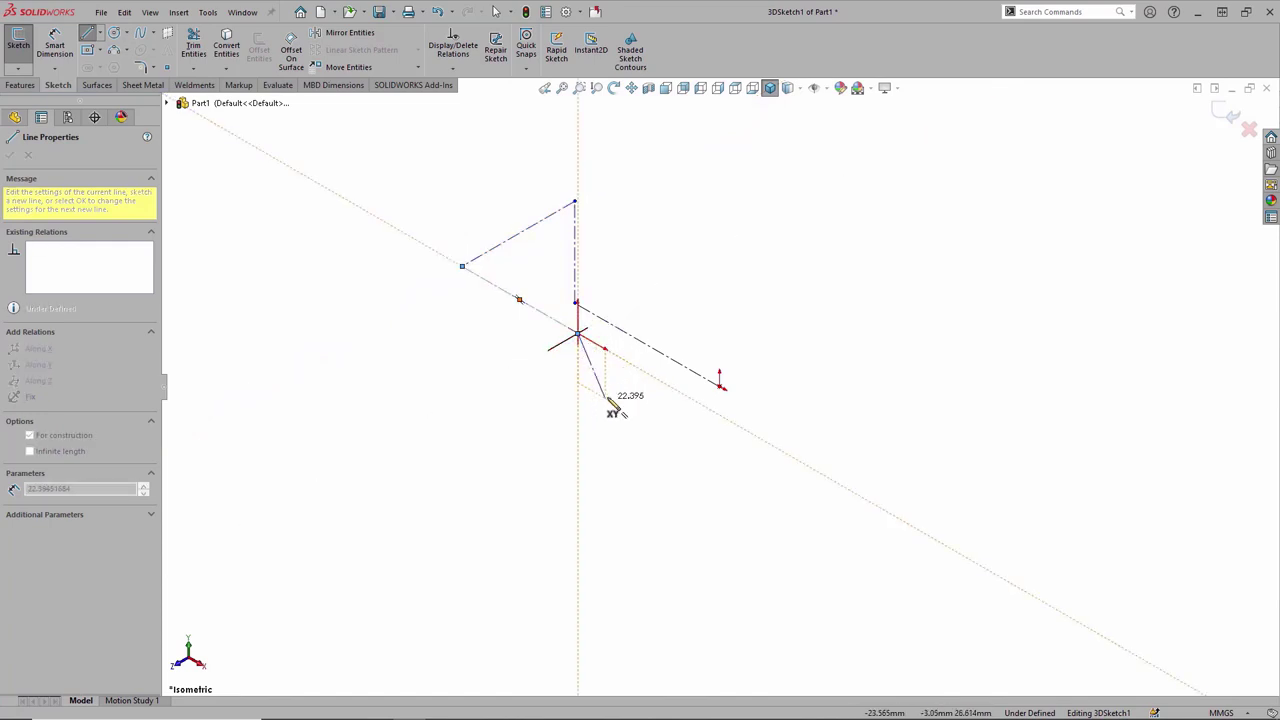
pyautogui.click(638, 438)
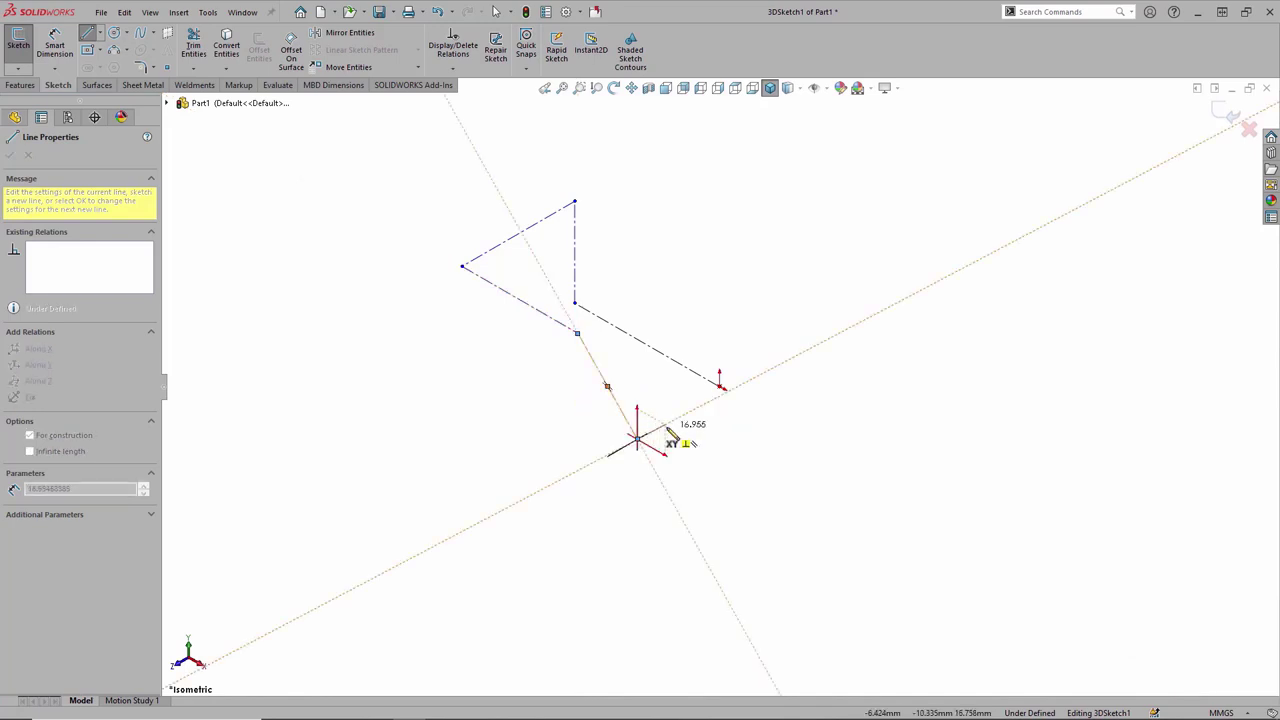
pyautogui.press('Tab')
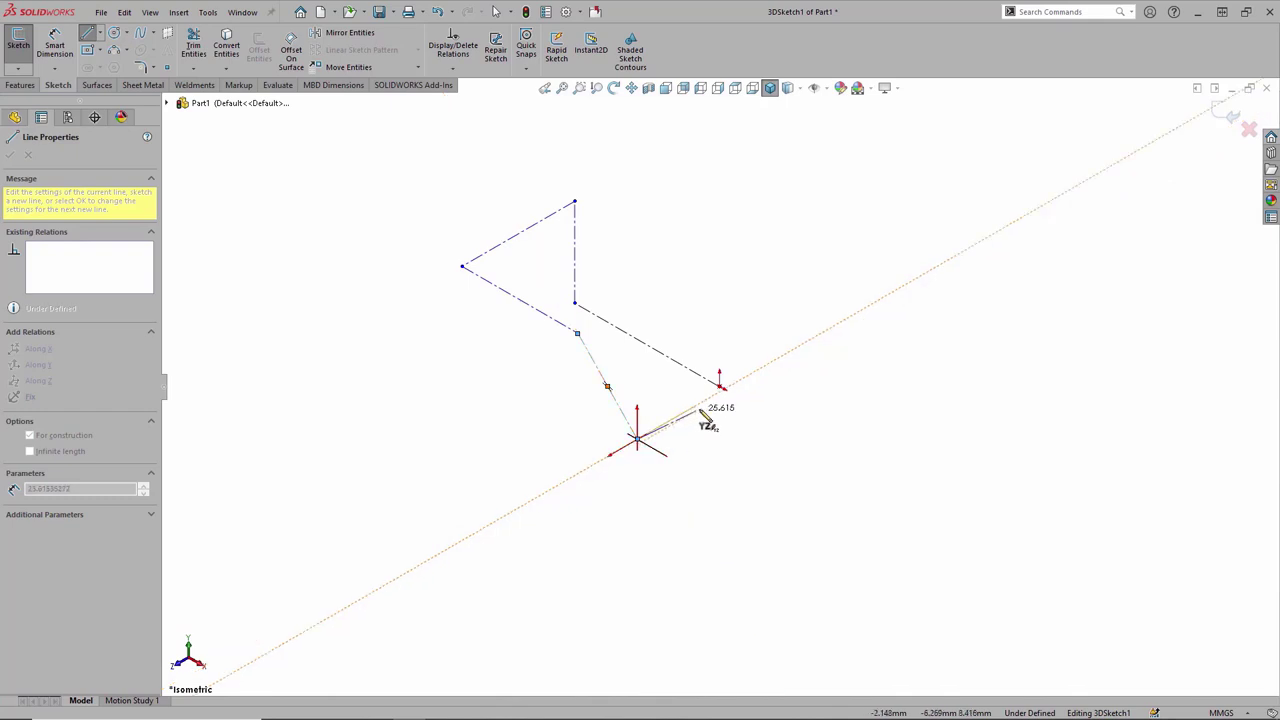
pyautogui.click(708, 398)
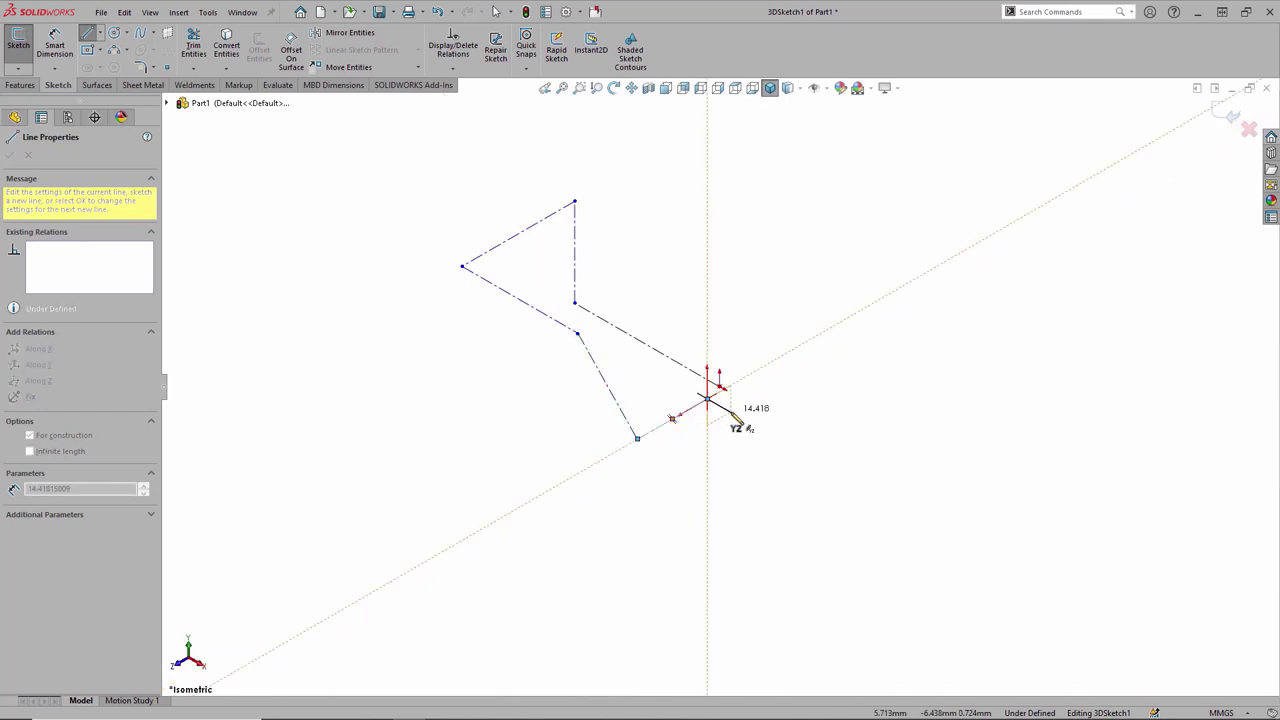
pyautogui.press('Escape')
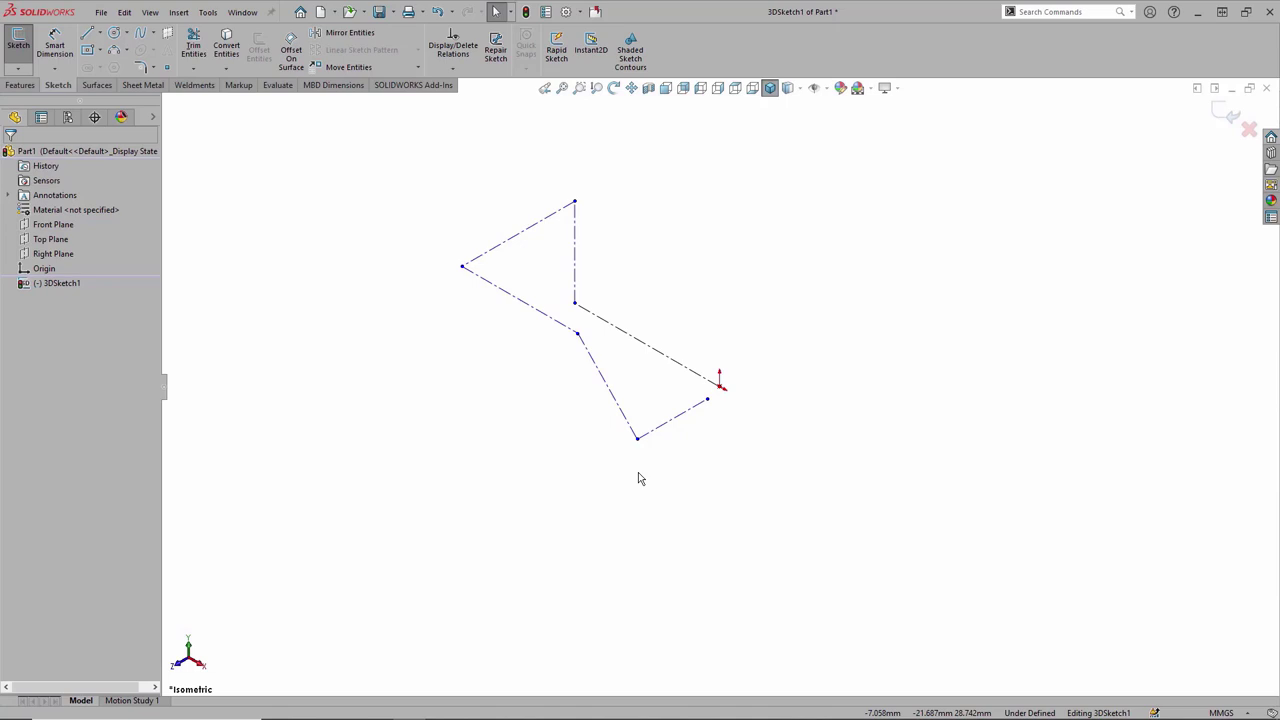
# - Convert Line3 through Line6 from construction lines into solid sketch lines
pyautogui.click(543, 226)
pyautogui.keyDown('ctrl'); pyautogui.click(514, 298); pyautogui.keyUp('ctrl')
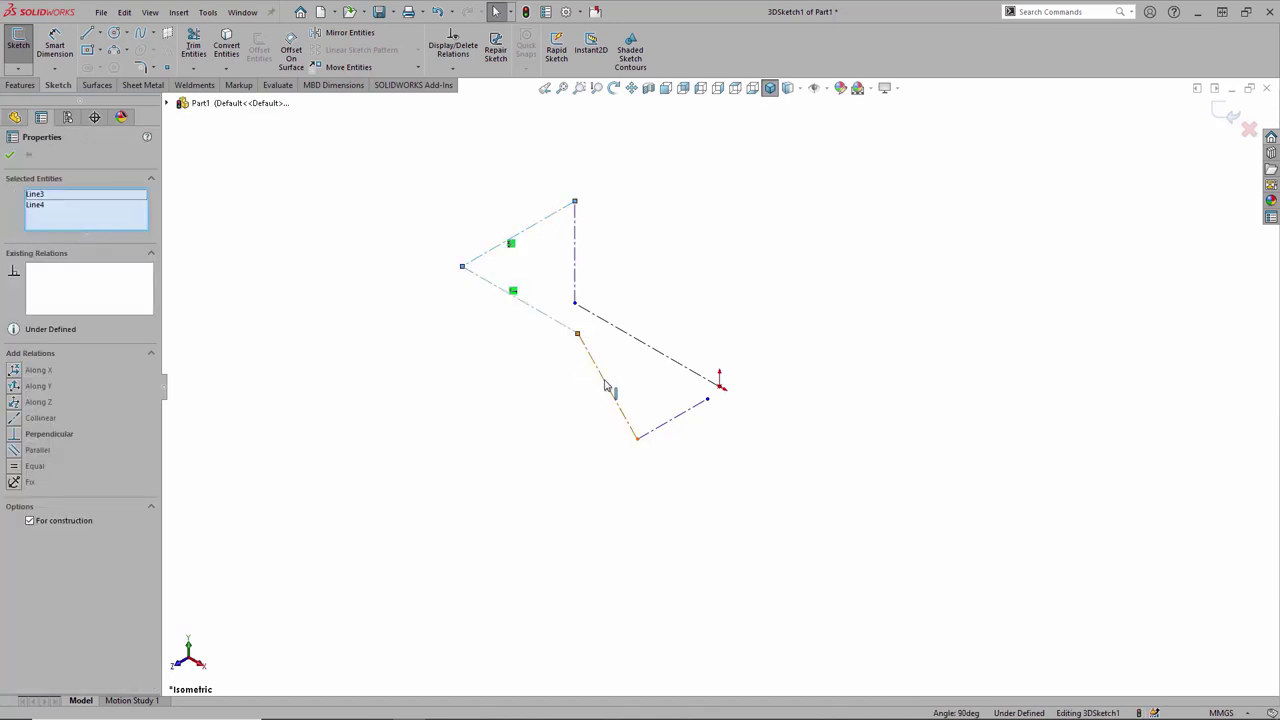
pyautogui.keyDown('ctrl'); pyautogui.click(606, 386); pyautogui.keyUp('ctrl')
pyautogui.keyDown('ctrl'); pyautogui.click(671, 425); pyautogui.keyUp('ctrl')
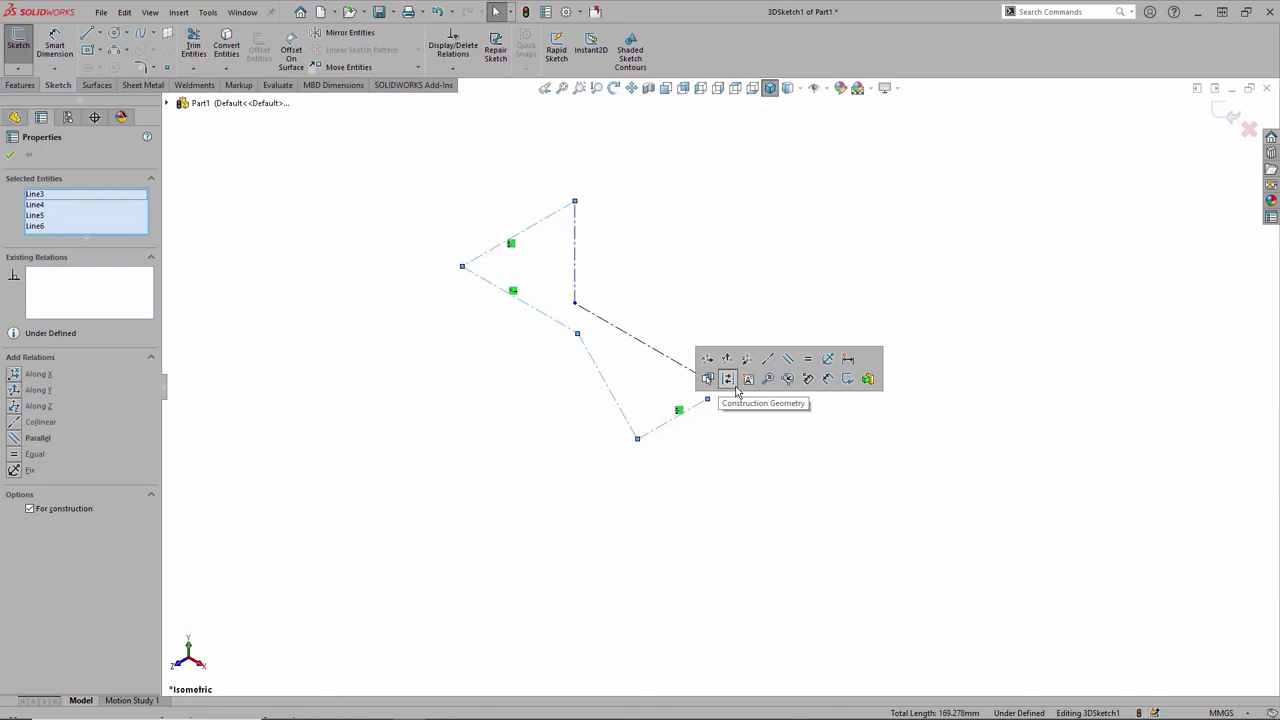
pyautogui.click(728, 379)
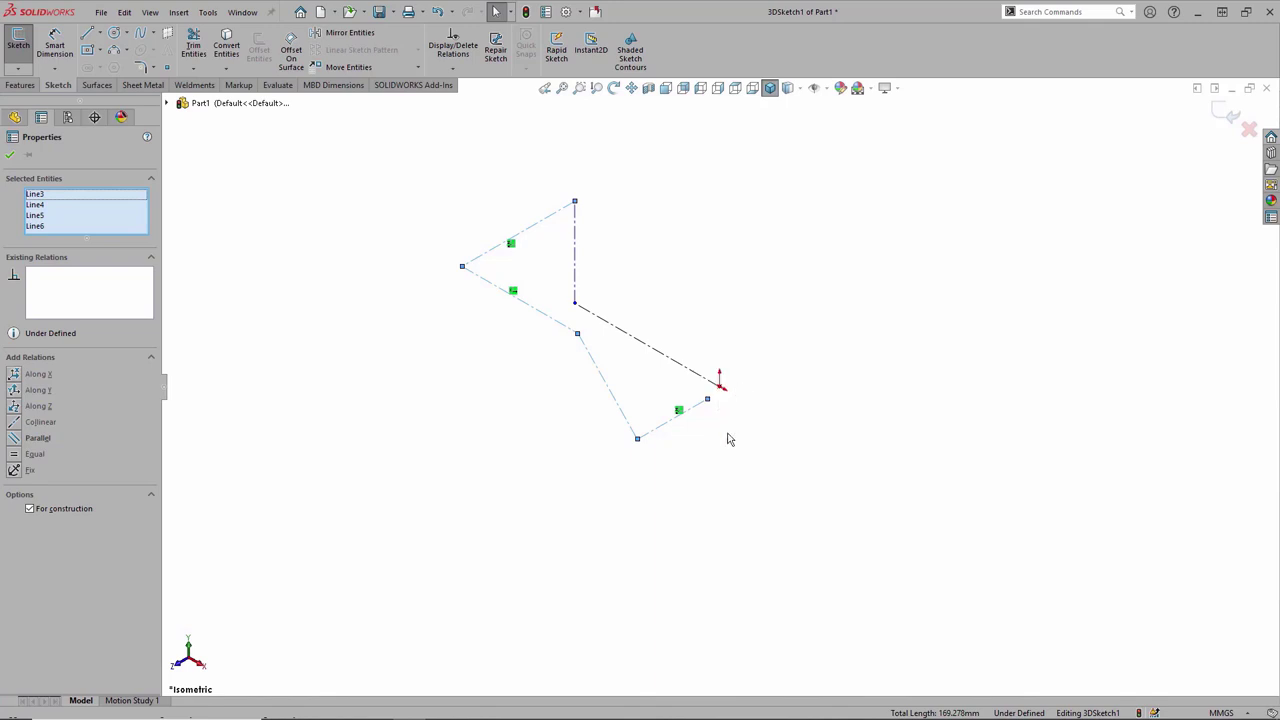
pyautogui.click(724, 445)
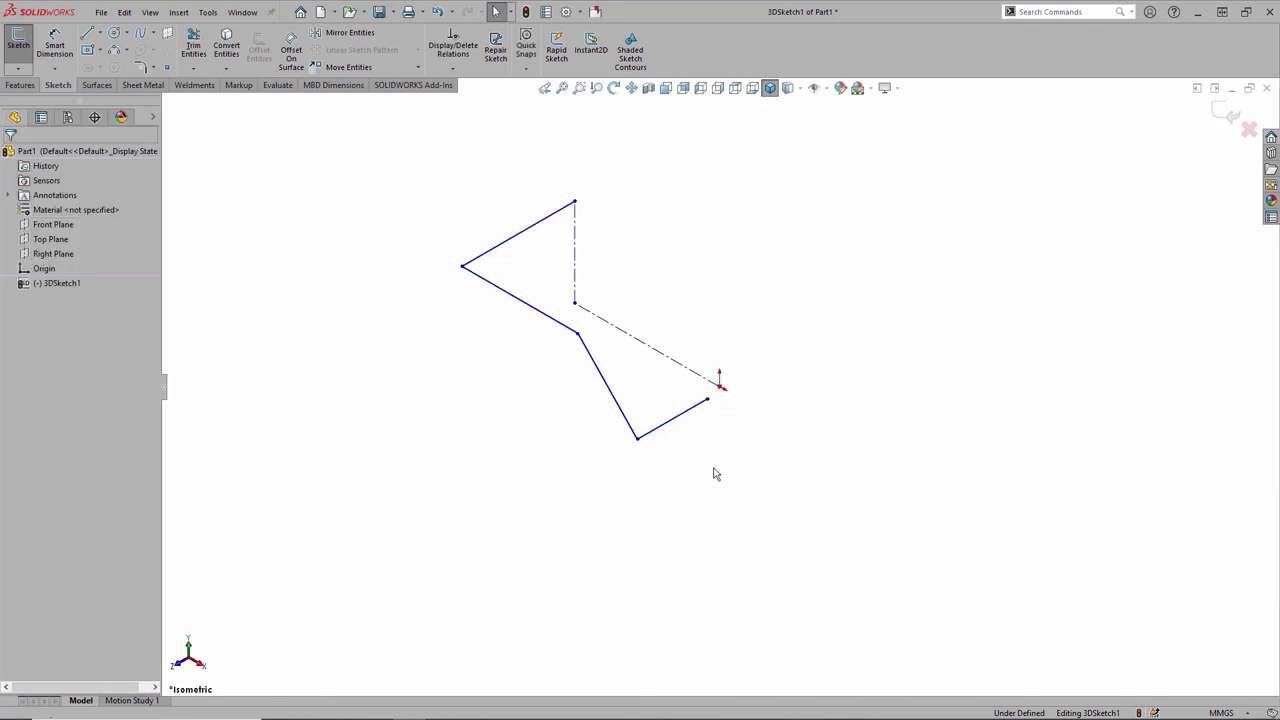
# - Merge the last line's free endpoint with the origin to close the loop
pyautogui.click(707, 400)
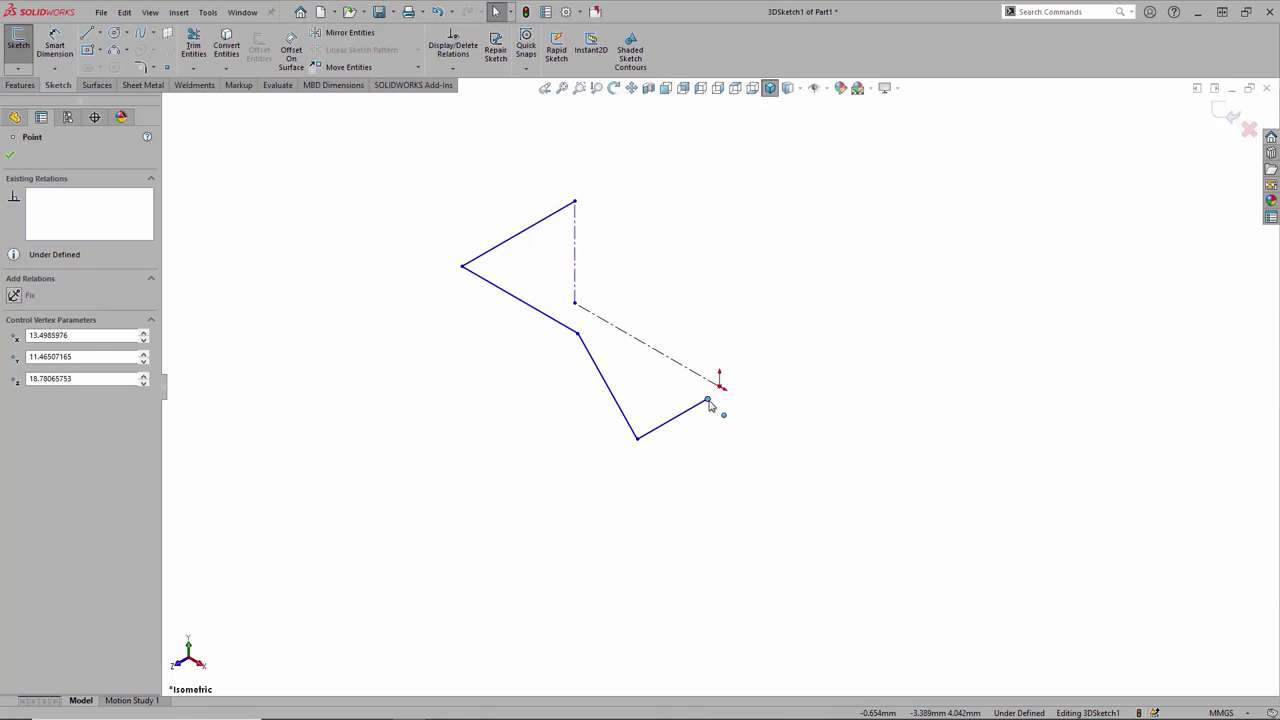
pyautogui.moveTo(707, 400)
pyautogui.mouseDown()
pyautogui.moveTo(716, 412)
pyautogui.moveTo(727, 392)
pyautogui.moveTo(714, 402)
pyautogui.mouseUp()
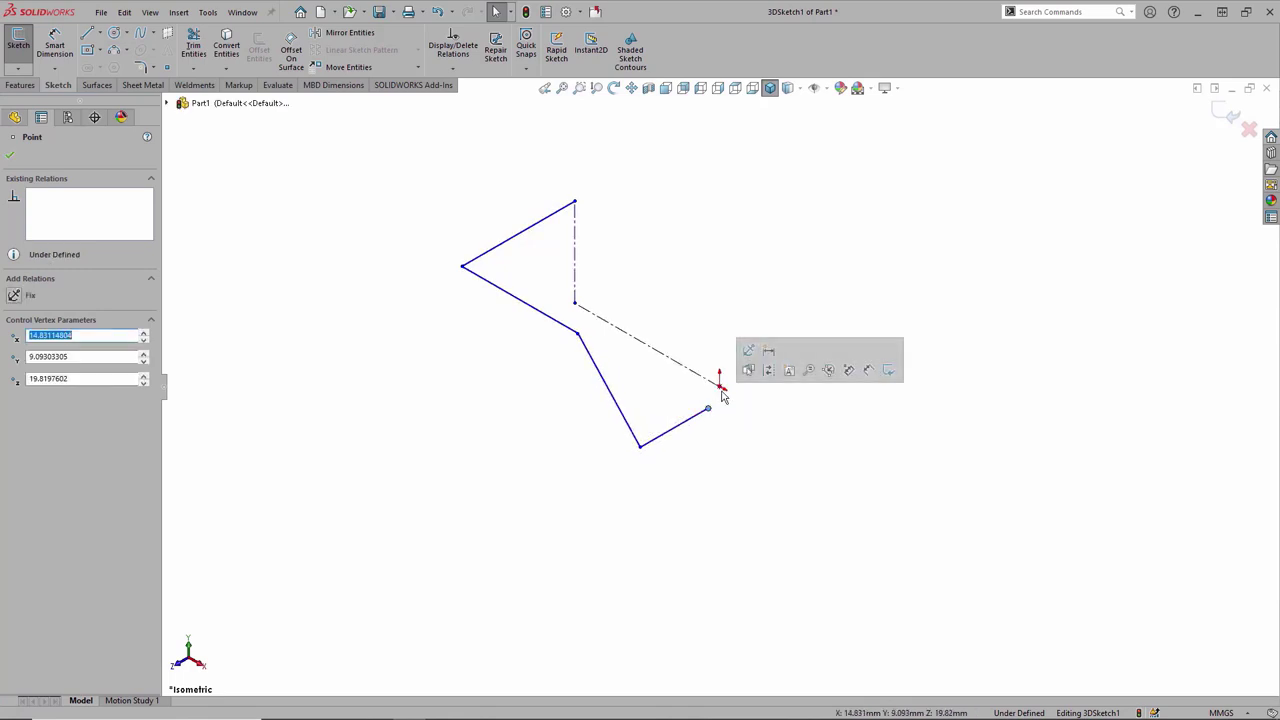
pyautogui.keyDown('ctrl'); pyautogui.click(720, 388); pyautogui.keyUp('ctrl')
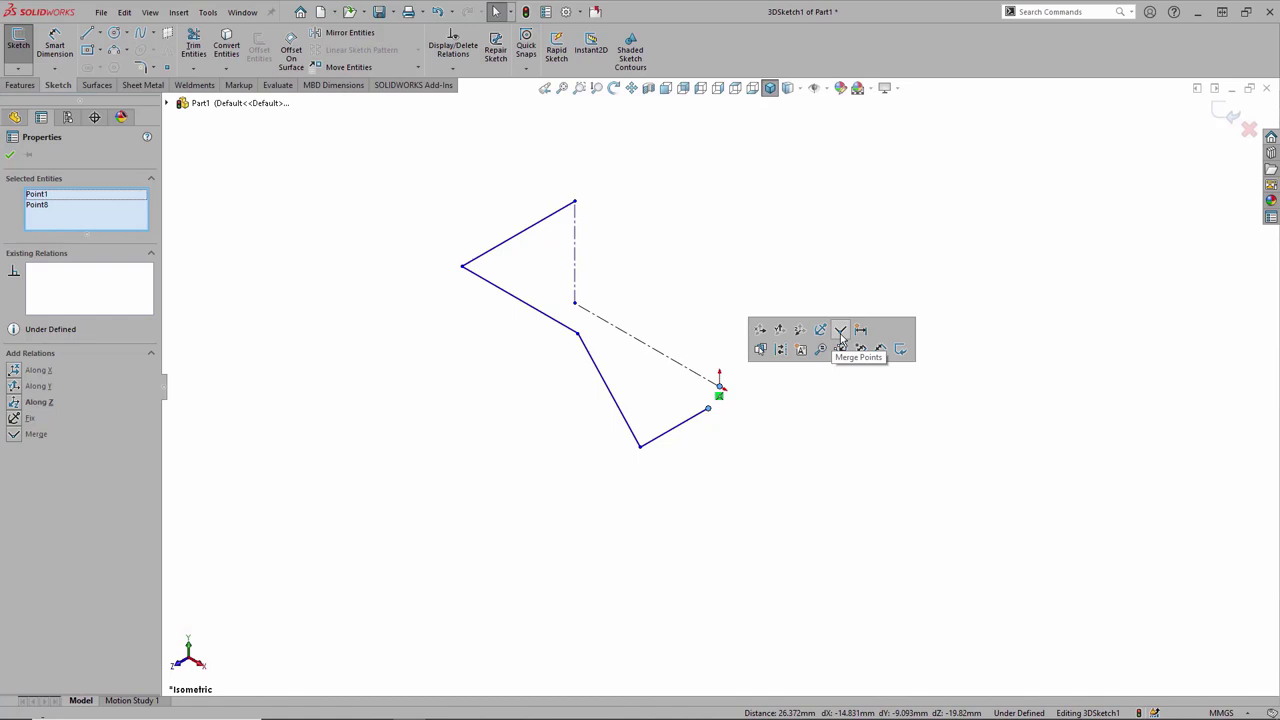
pyautogui.click(840, 338)
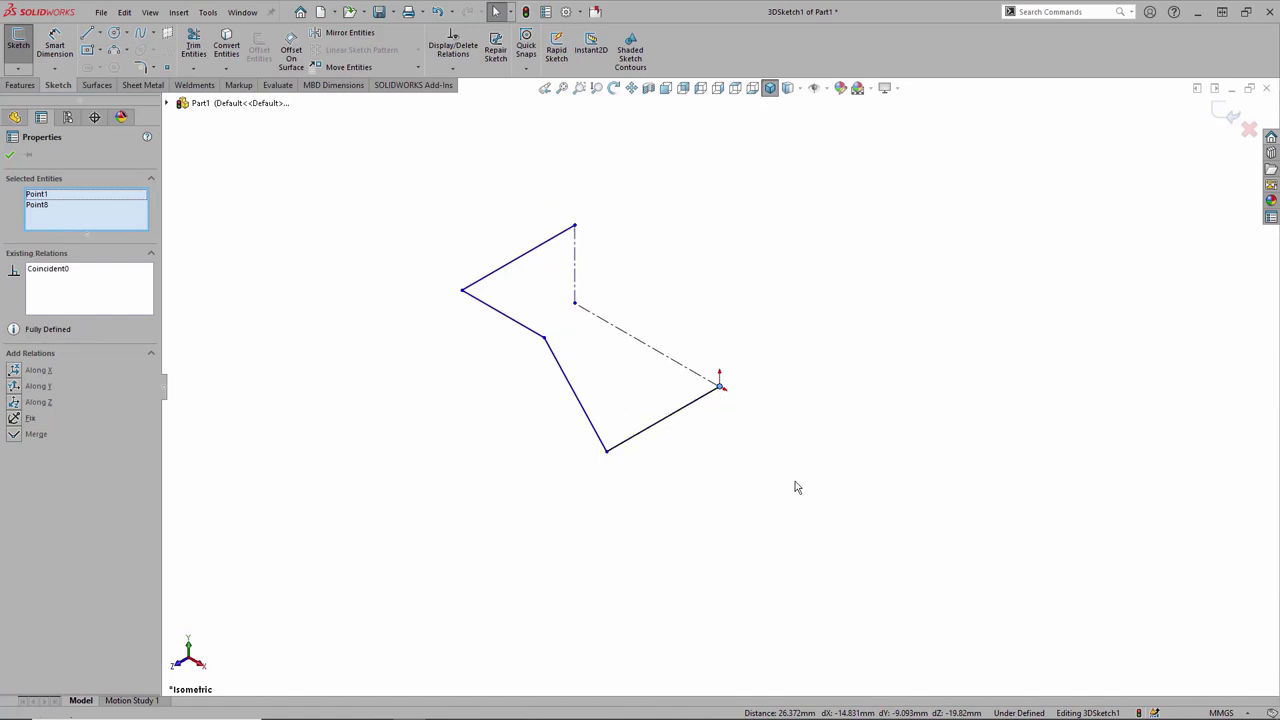
pyautogui.click(631, 486)
# - Drag one sketch vertex to reshape its adjoining lines
pyautogui.moveTo(631, 486)
pyautogui.mouseDown(button='middle')
pyautogui.moveTo(615, 402)
pyautogui.moveTo(740, 360)
pyautogui.moveTo(637, 403)
pyautogui.moveTo(548, 318)
pyautogui.mouseUp(button='middle')
pyautogui.moveTo(548, 318)
pyautogui.mouseDown()
pyautogui.moveTo(528, 337)
pyautogui.moveTo(545, 318)
pyautogui.moveTo(606, 316)
pyautogui.moveTo(590, 300)
pyautogui.moveTo(551, 329)
pyautogui.mouseUp()
pyautogui.click(518, 390)
pyautogui.moveTo(520, 389); pyautogui.dragTo(508, 428, button='middle')
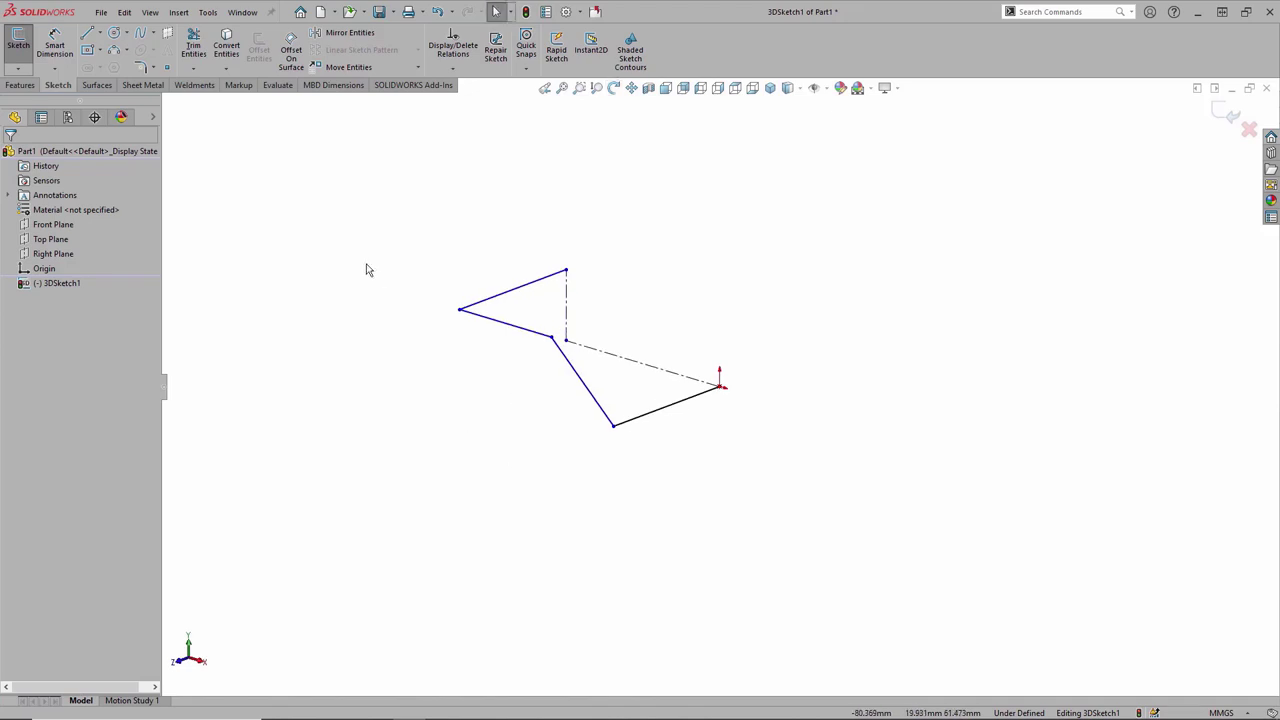
# - Switch the display to the Four View viewport layout
pyautogui.click(243, 13)
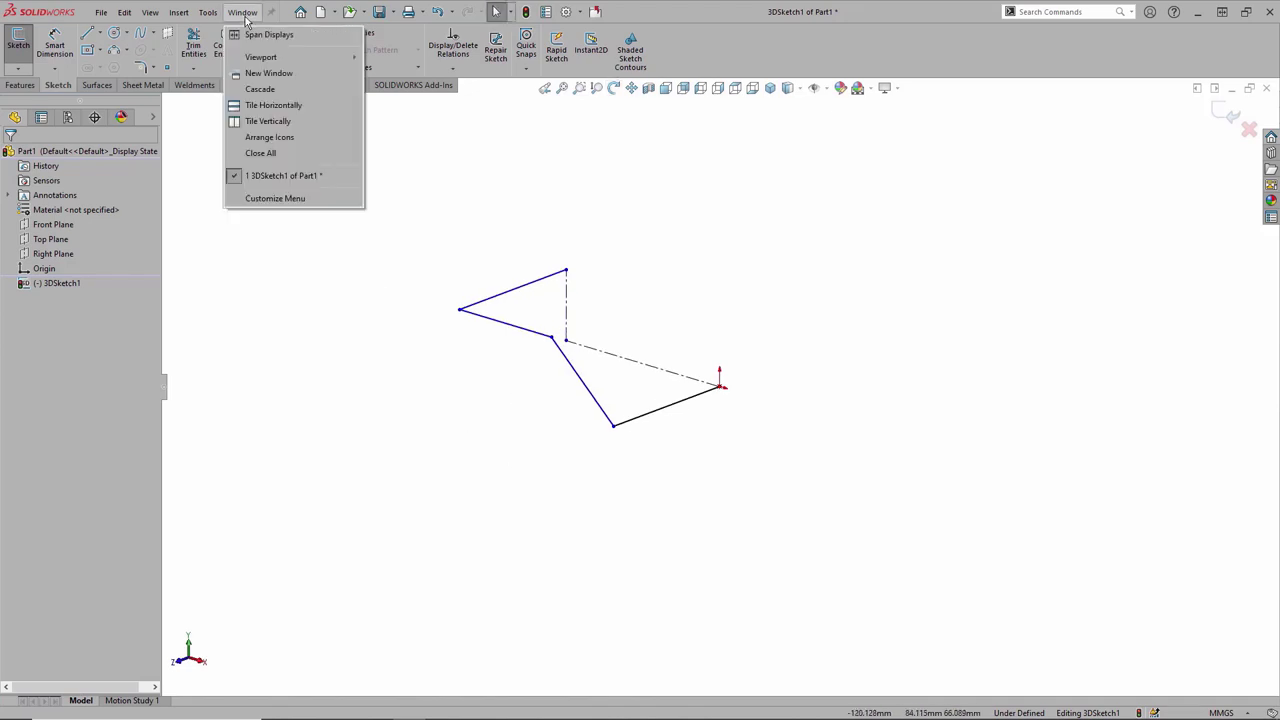
pyautogui.moveTo(268, 60)
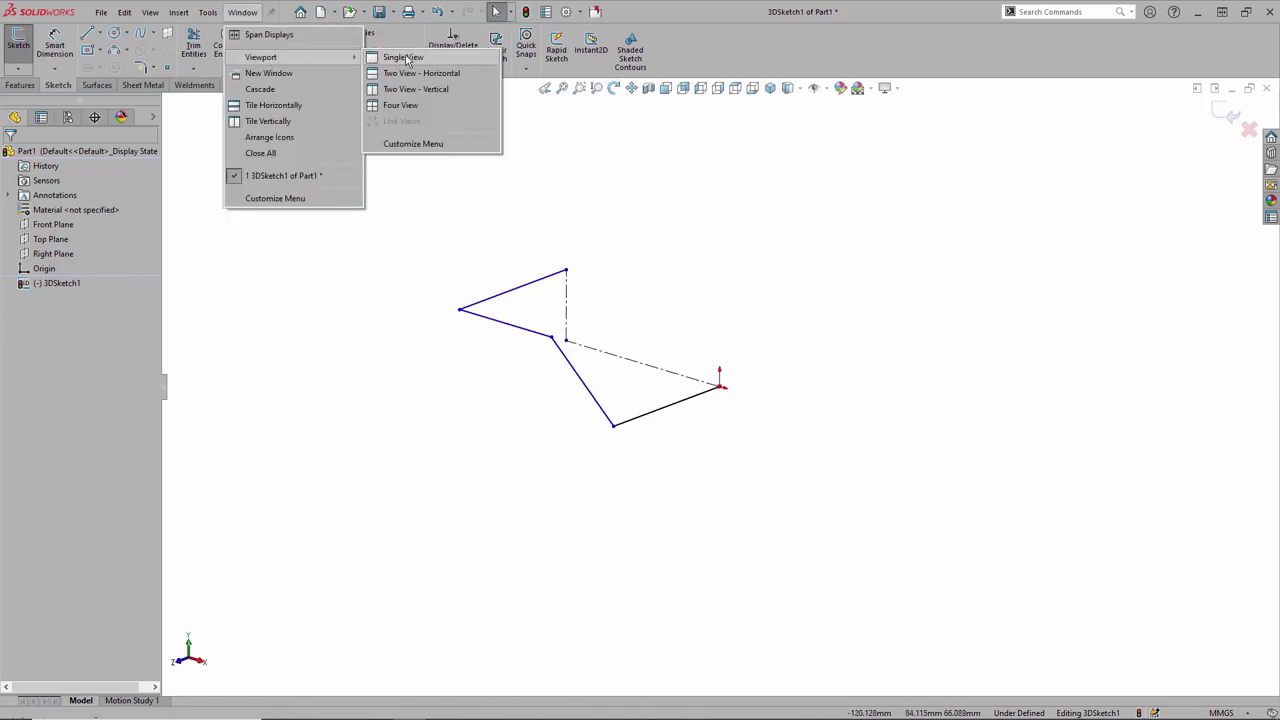
pyautogui.click(435, 105)
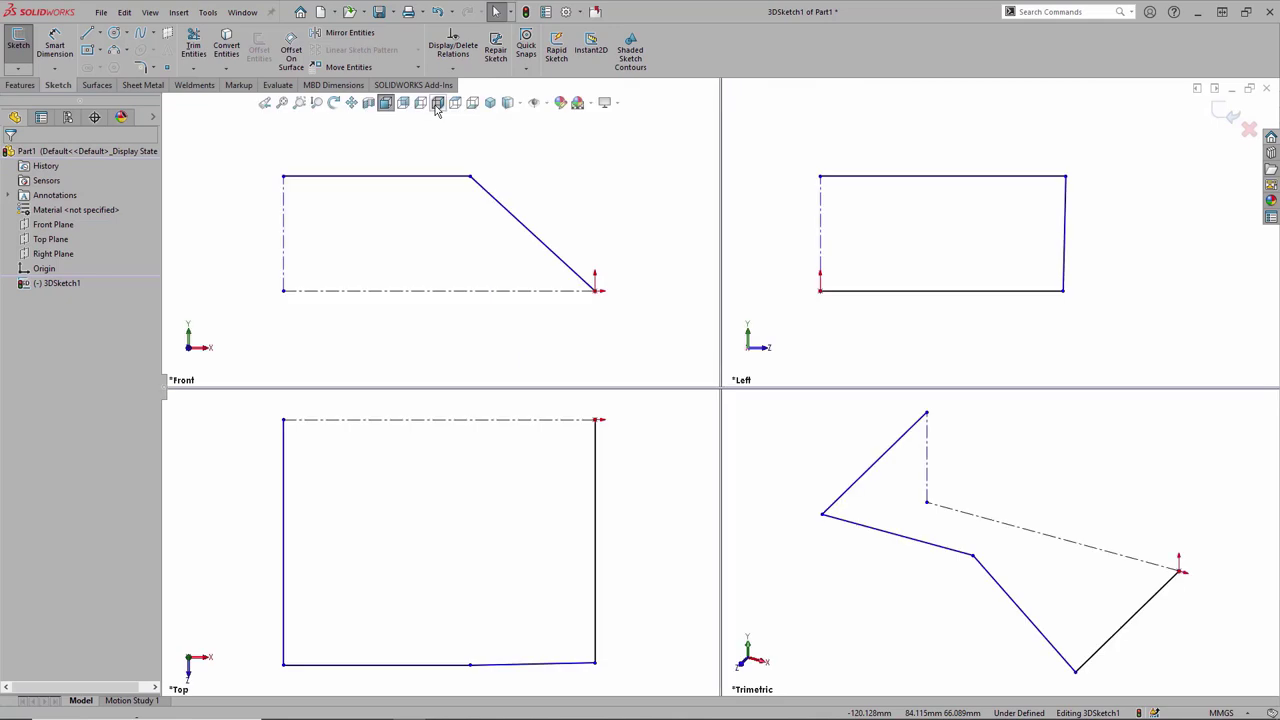
# - Drag sketch corners in the Top, Left and trimetric panes, then return to Single View
pyautogui.moveTo(459, 178)
pyautogui.mouseDown()
pyautogui.moveTo(451, 226)
pyautogui.moveTo(451, 161)
pyautogui.mouseUp()
pyautogui.moveTo(295, 655)
pyautogui.mouseDown()
pyautogui.moveTo(323, 591)
pyautogui.moveTo(309, 652)
pyautogui.mouseUp()
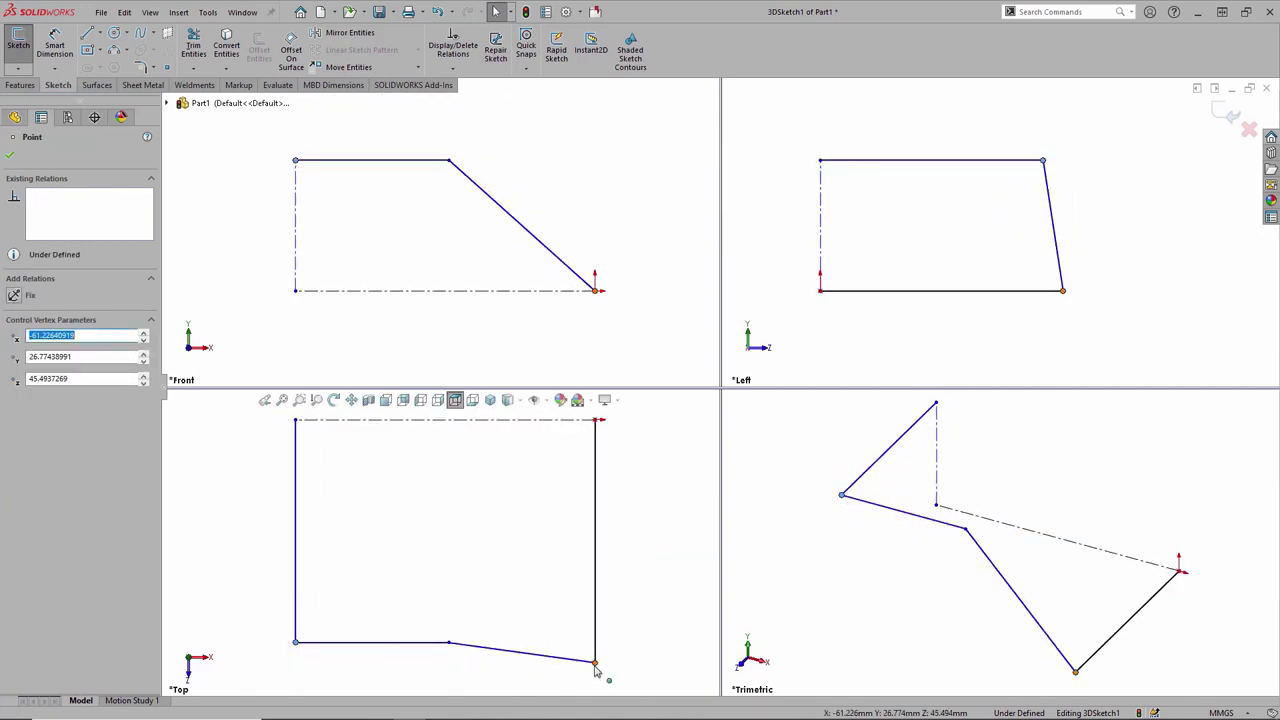
pyautogui.moveTo(596, 663); pyautogui.dragTo(595, 578)
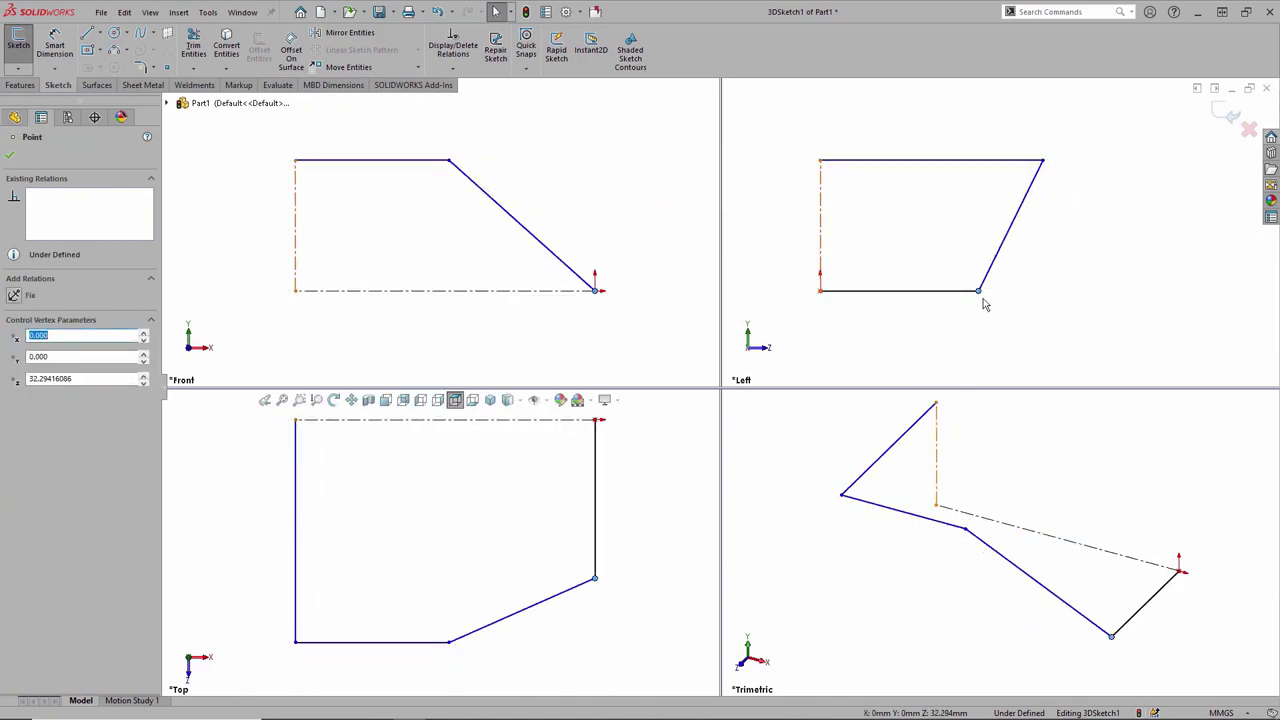
pyautogui.moveTo(979, 291)
pyautogui.mouseDown()
pyautogui.moveTo(1063, 308)
pyautogui.moveTo(1068, 291)
pyautogui.mouseUp()
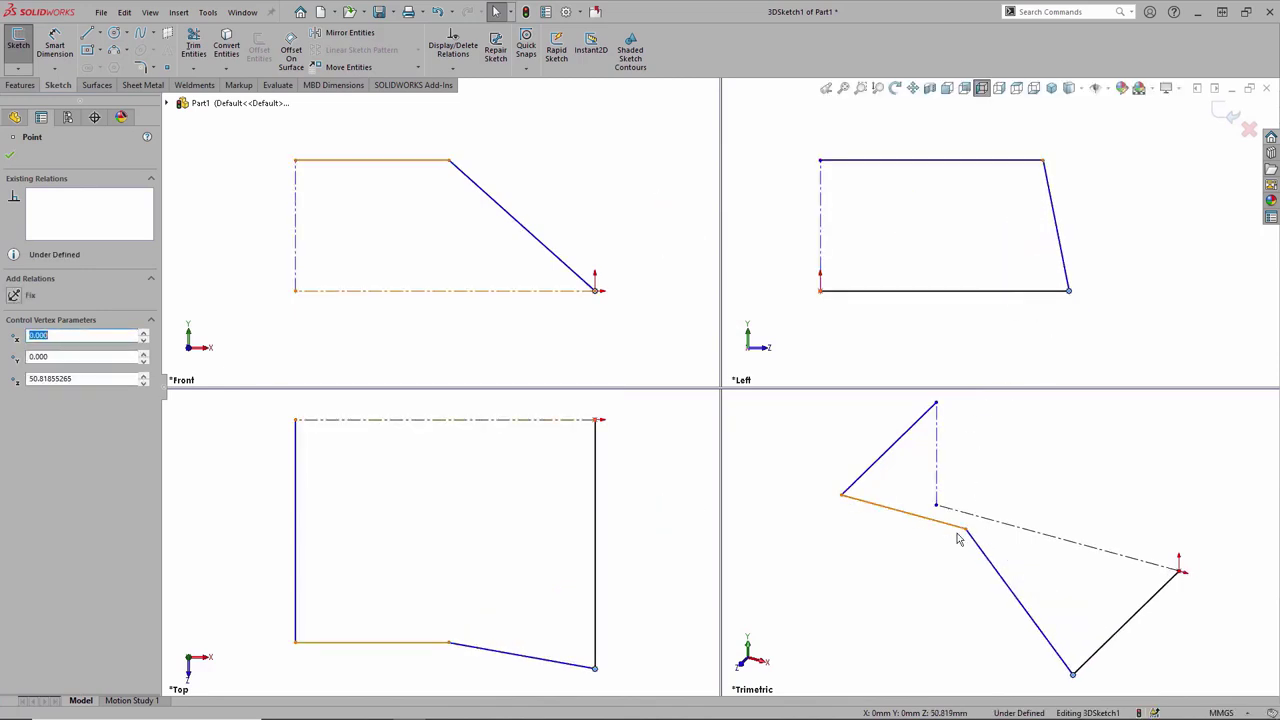
pyautogui.moveTo(965, 530)
pyautogui.mouseDown()
pyautogui.moveTo(1062, 585)
pyautogui.moveTo(975, 588)
pyautogui.moveTo(930, 555)
pyautogui.moveTo(917, 570)
pyautogui.moveTo(991, 556)
pyautogui.mouseUp()
pyautogui.click(845, 556)
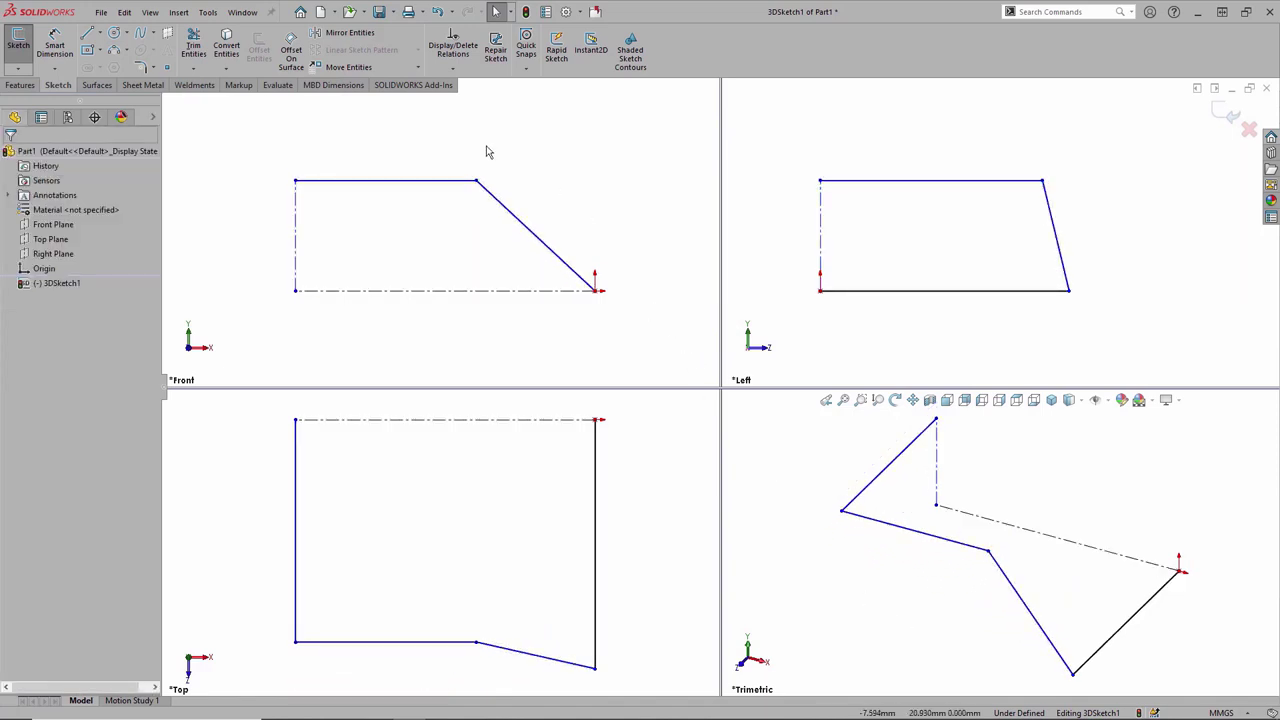
pyautogui.click(246, 11)
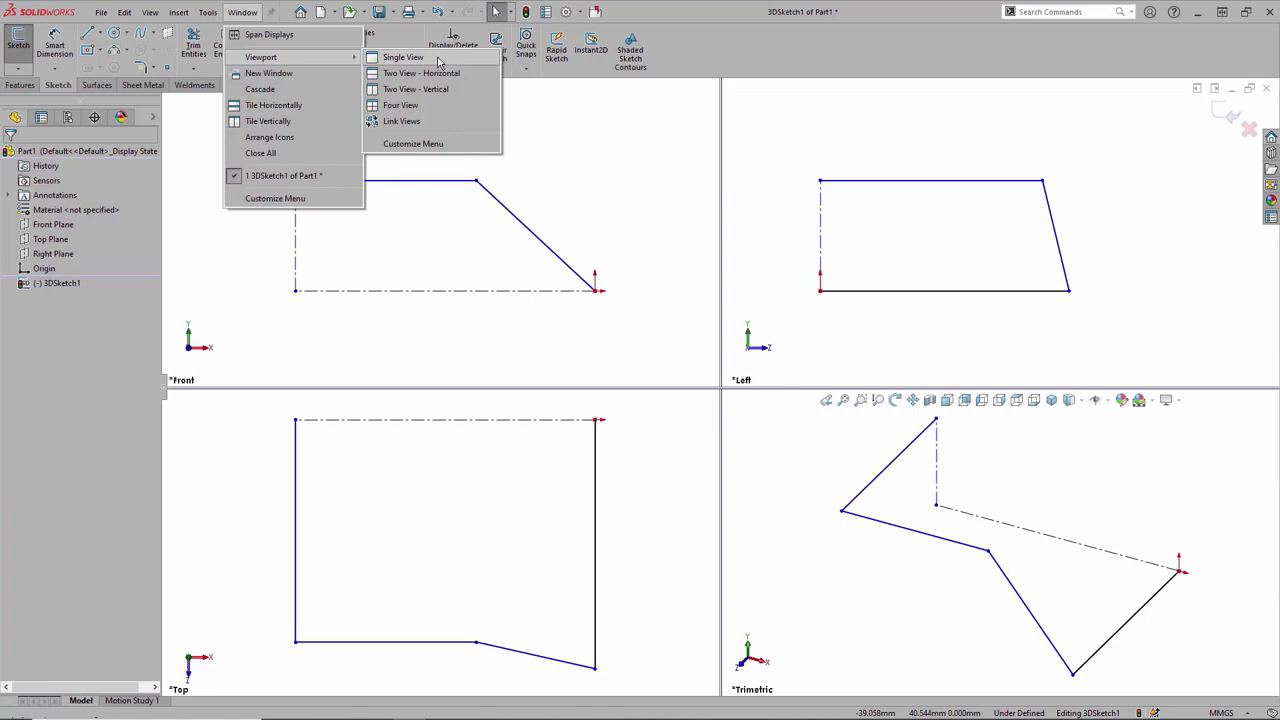
pyautogui.click(437, 60)
# - Shift the middle corner of the 3D sketch along Z using the sketcher triad
pyautogui.scroll(3, 643, 261)
pyautogui.moveTo(646, 263)
pyautogui.mouseDown(button='middle')
pyautogui.moveTo(685, 291)
pyautogui.moveTo(651, 277)
pyautogui.moveTo(657, 314)
pyautogui.mouseUp(button='middle')
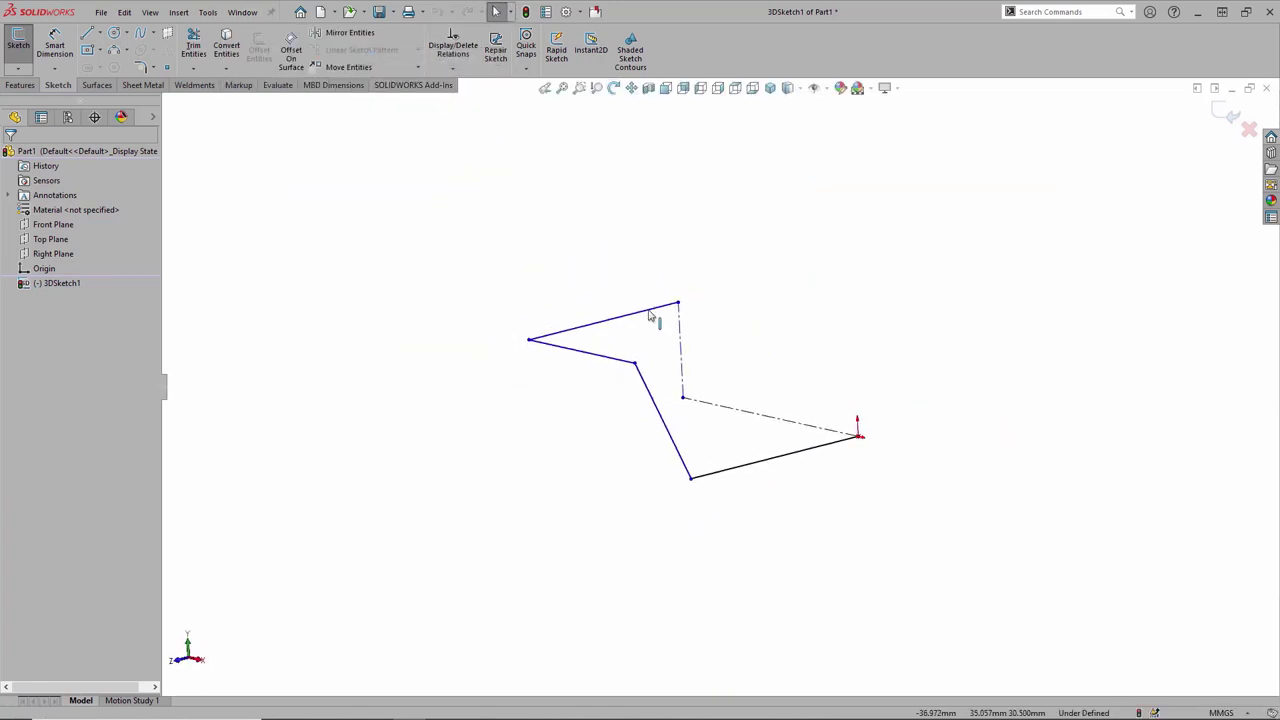
pyautogui.rightClick(637, 366)
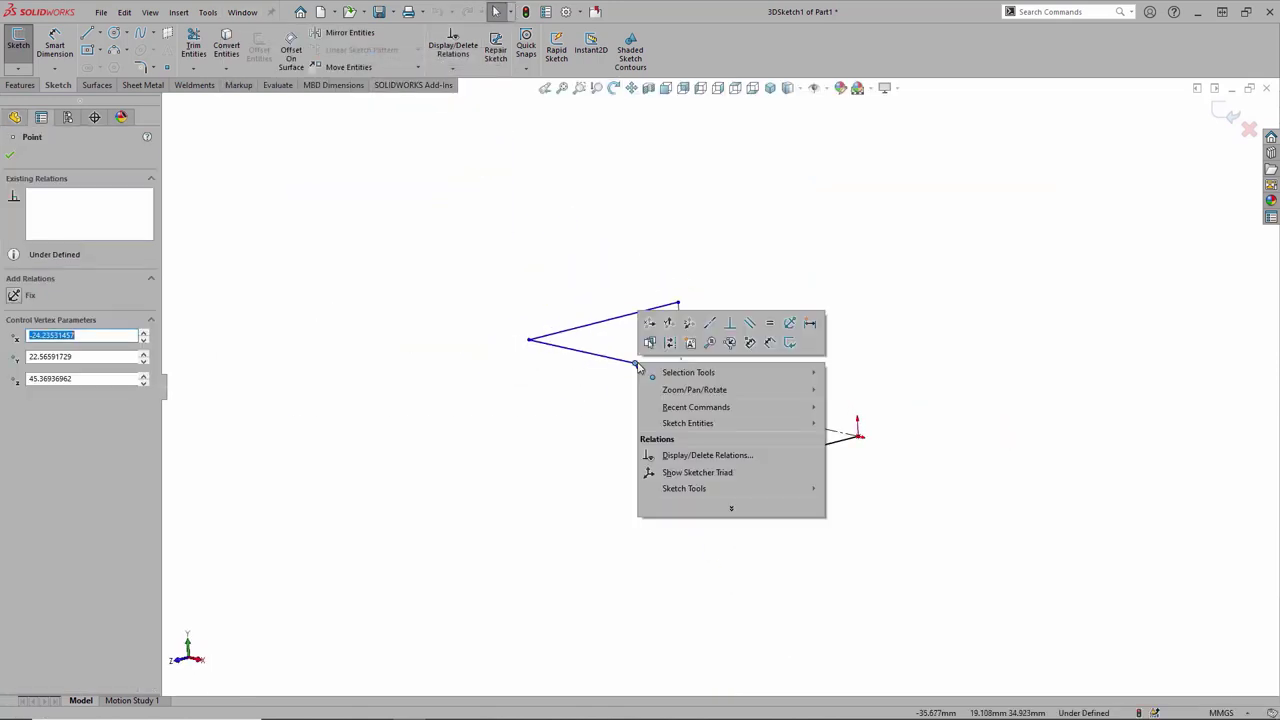
pyautogui.click(756, 472)
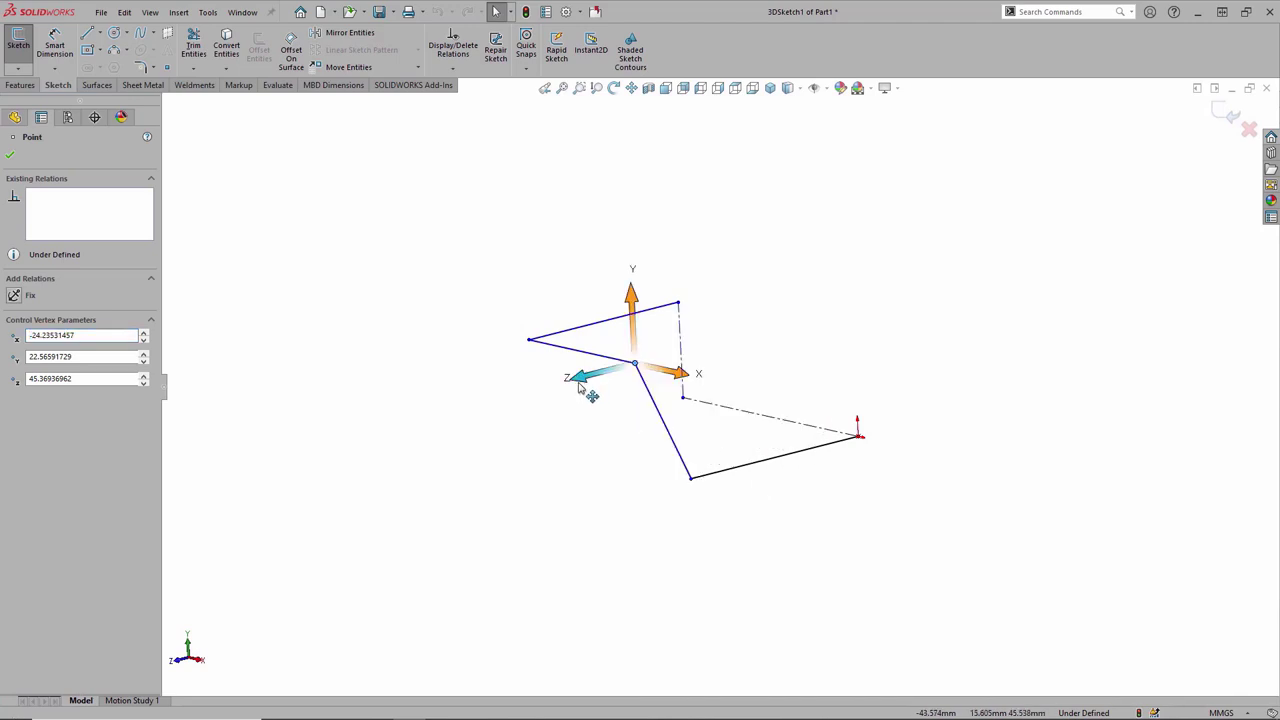
pyautogui.moveTo(580, 390)
pyautogui.mouseDown()
pyautogui.moveTo(535, 395)
pyautogui.moveTo(666, 400)
pyautogui.moveTo(660, 380)
pyautogui.moveTo(787, 403)
pyautogui.moveTo(623, 366)
pyautogui.moveTo(645, 360)
pyautogui.moveTo(632, 392)
pyautogui.moveTo(610, 372)
pyautogui.mouseUp()
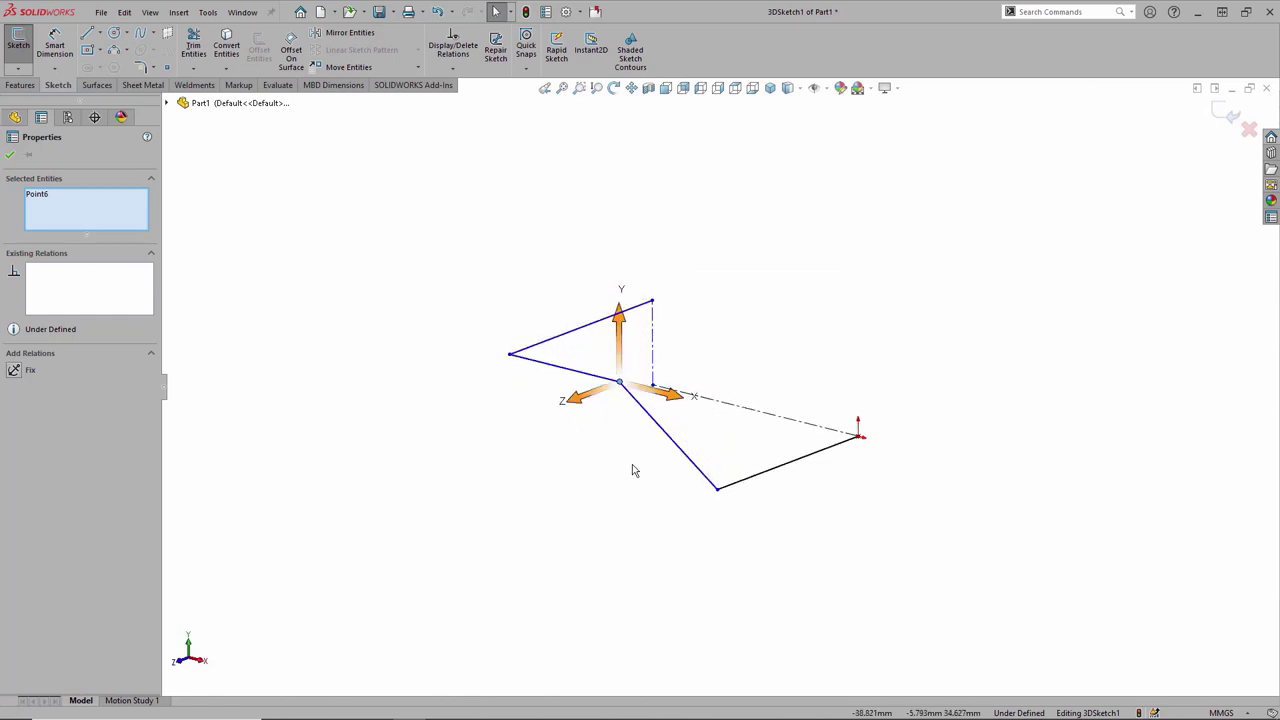
pyautogui.rightClick(520, 304)
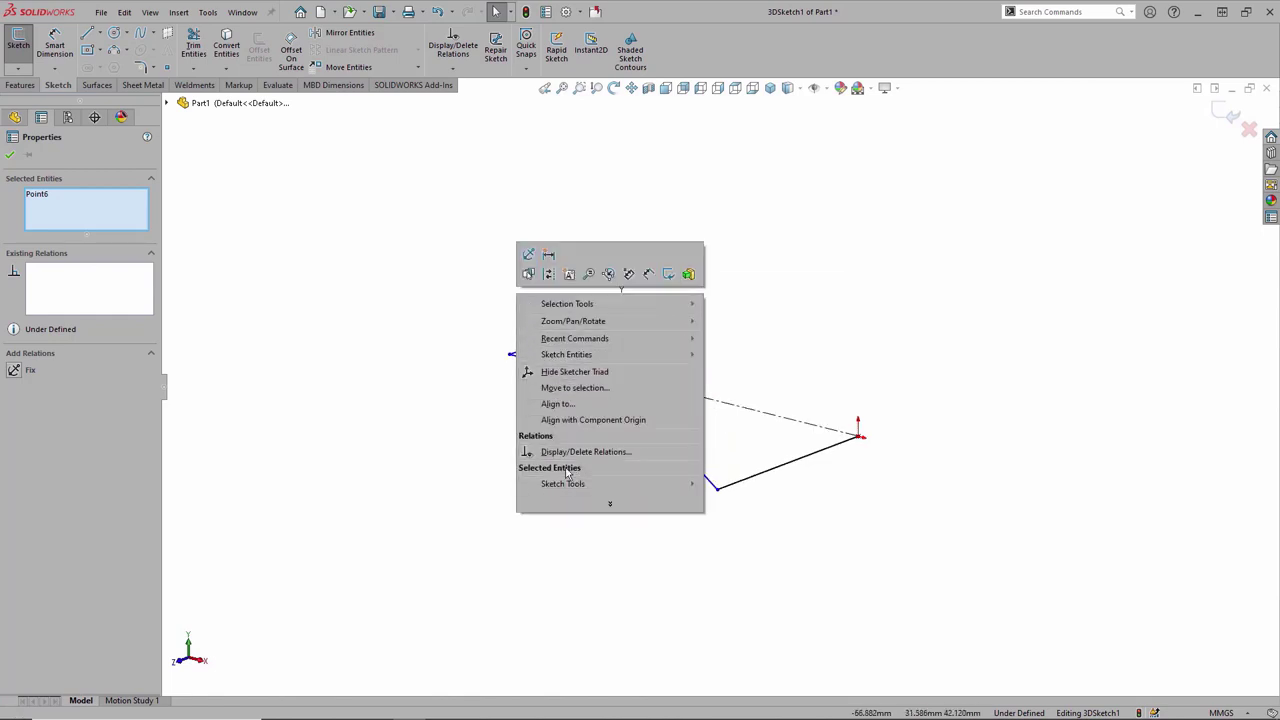
pyautogui.click(558, 377)
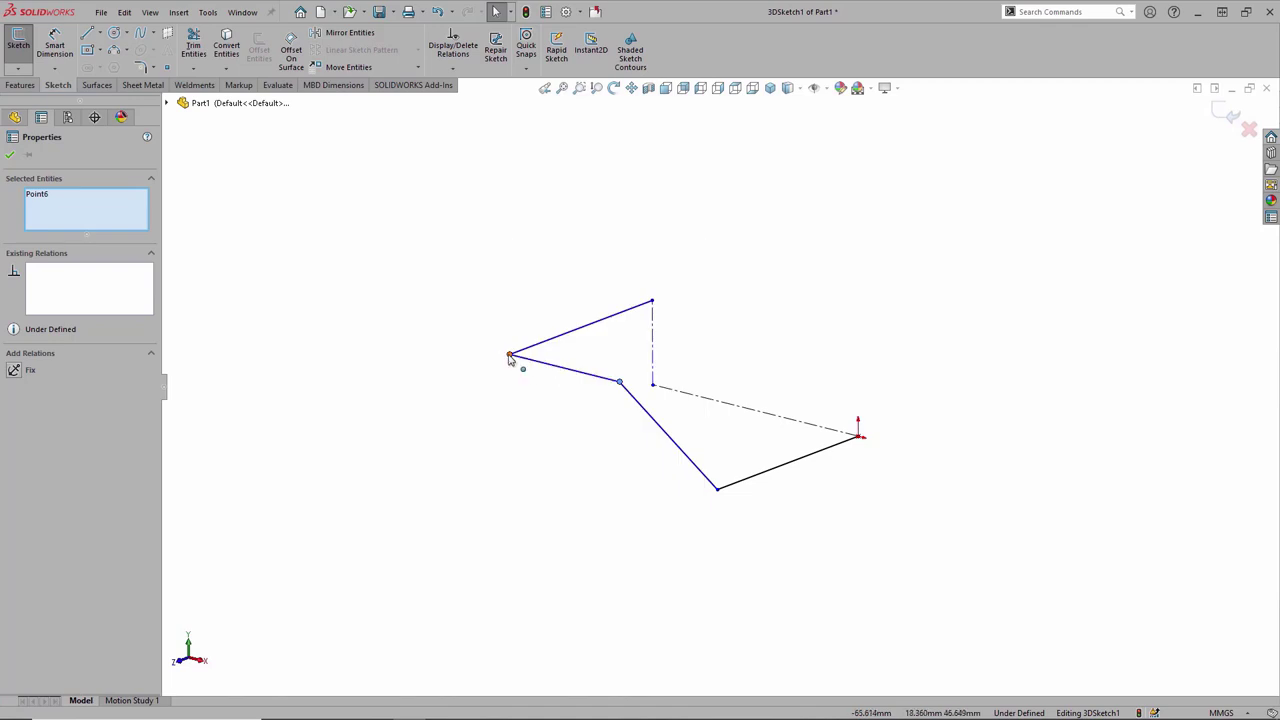
# - Slide the left end point of the sketch along X with the sketcher triad
pyautogui.click(511, 355)
pyautogui.rightClick(511, 355)
pyautogui.click(567, 464)
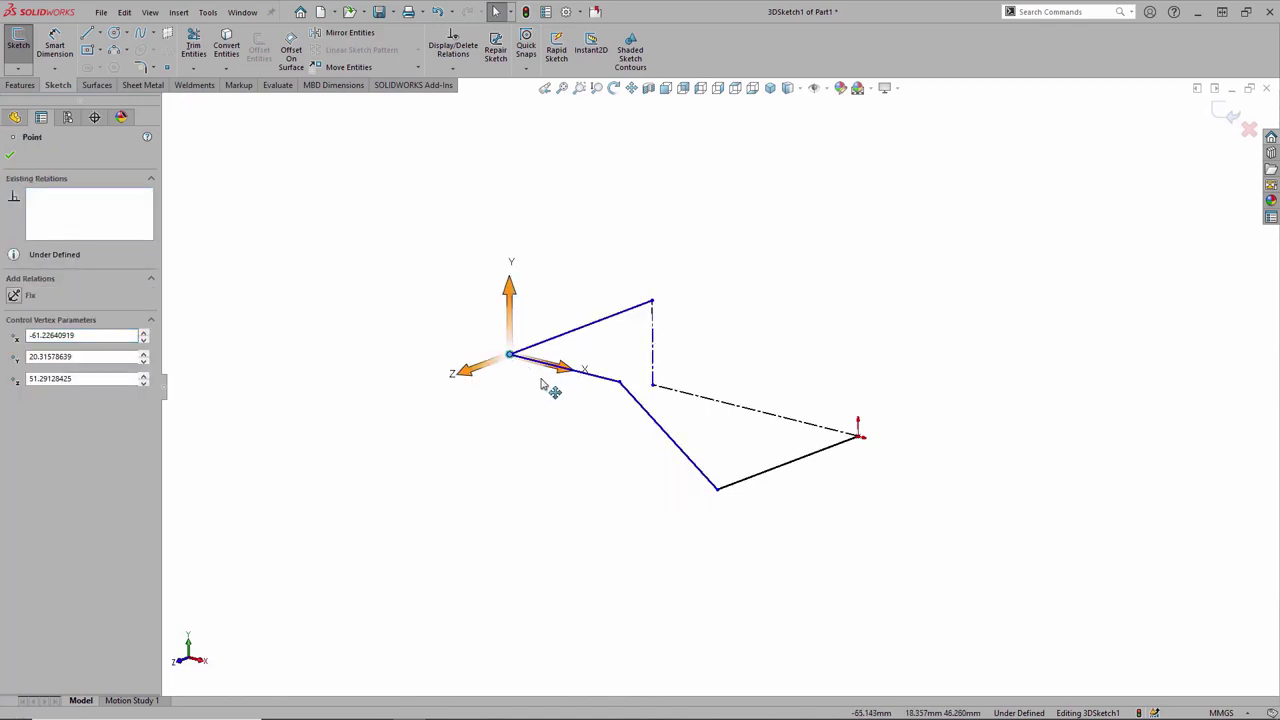
pyautogui.moveTo(558, 369)
pyautogui.mouseDown()
pyautogui.moveTo(635, 390)
pyautogui.moveTo(557, 367)
pyautogui.mouseUp()
pyautogui.click(543, 266)
pyautogui.rightClick(543, 264)
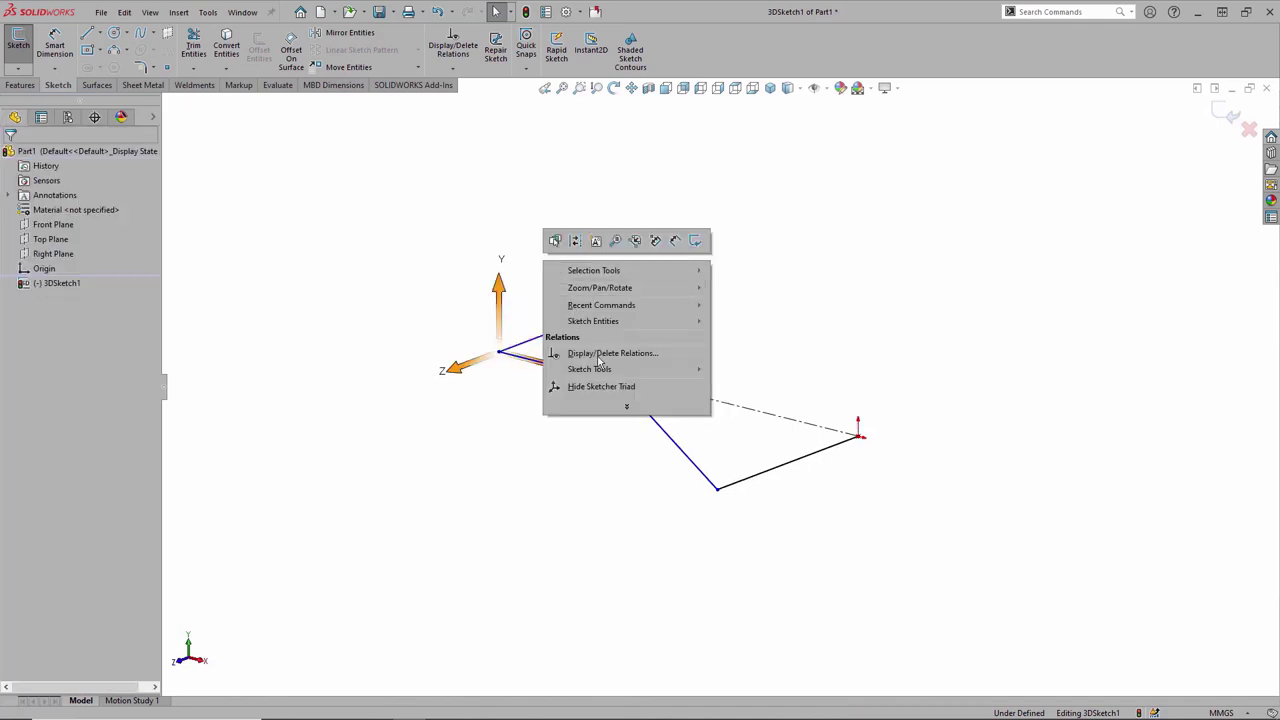
pyautogui.click(602, 387)
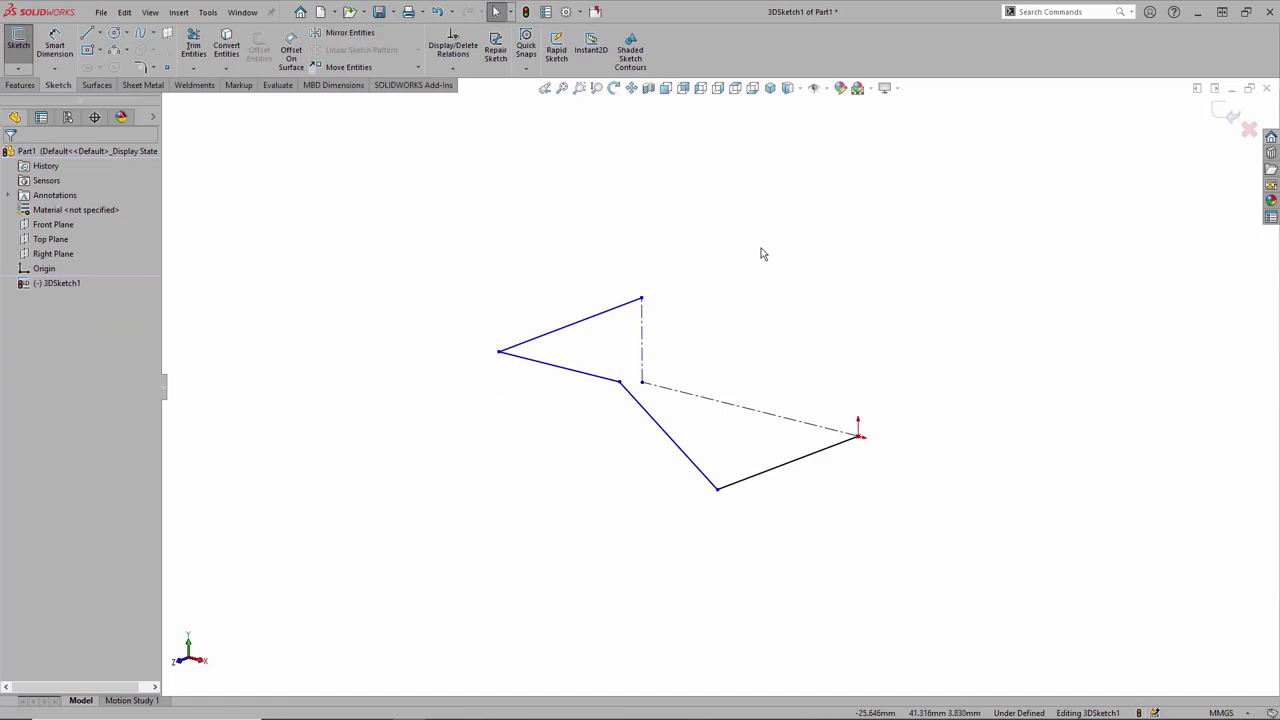
# - Dimension the bottom solid line to a length of 50
pyautogui.press('s')
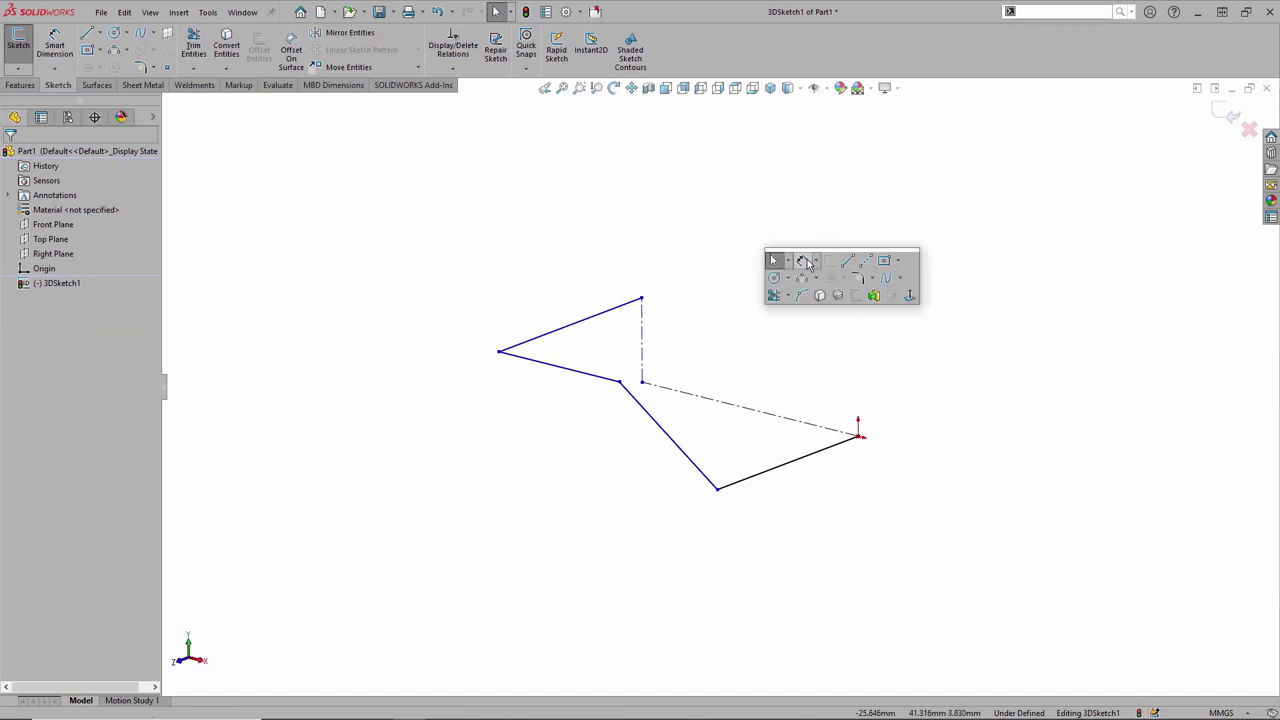
pyautogui.click(806, 261)
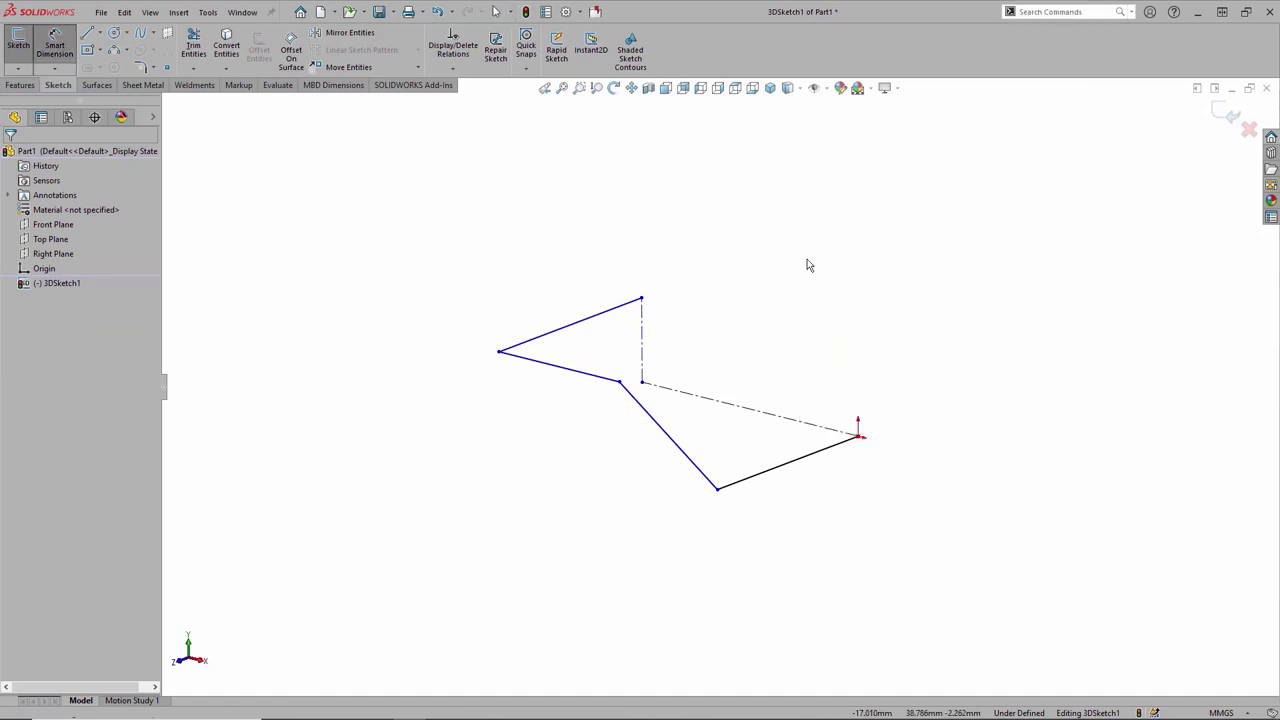
pyautogui.click(820, 456)
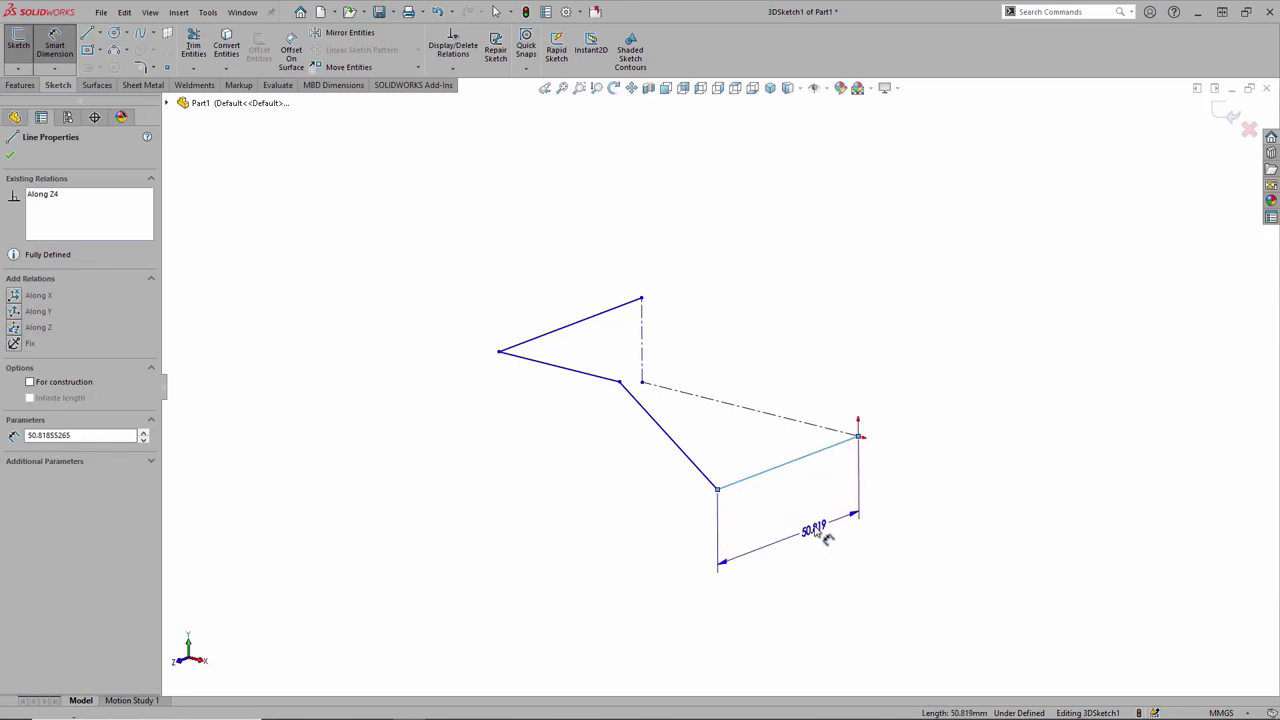
pyautogui.click(818, 532)
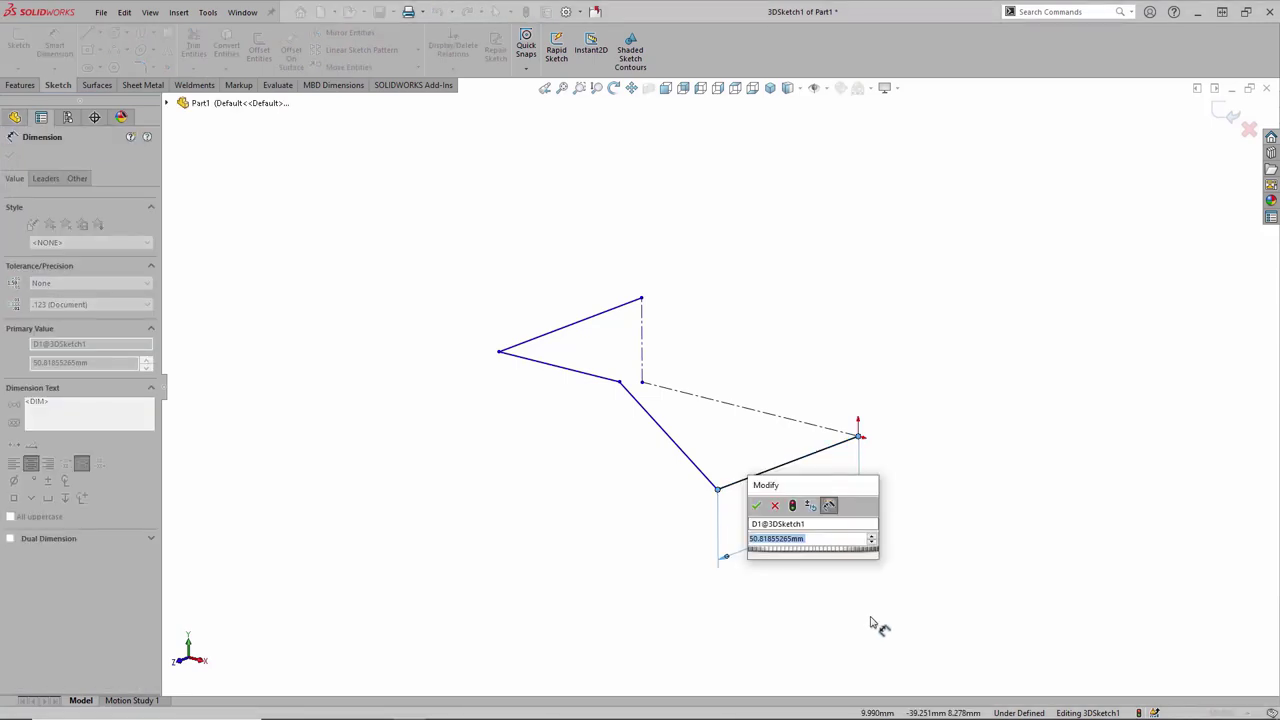
pyautogui.write('50')
pyautogui.press('Return')
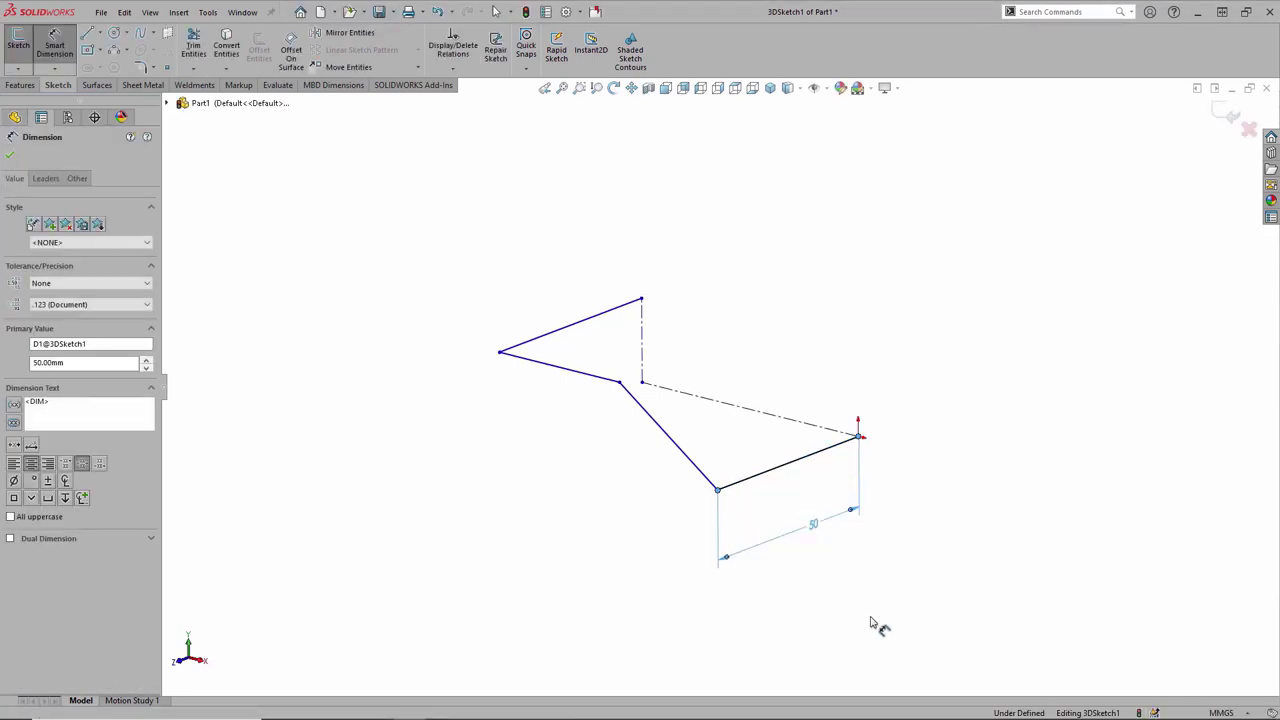
# - Add a 20 vertical height dimension between the origin and the left end point
pyautogui.click(859, 438)
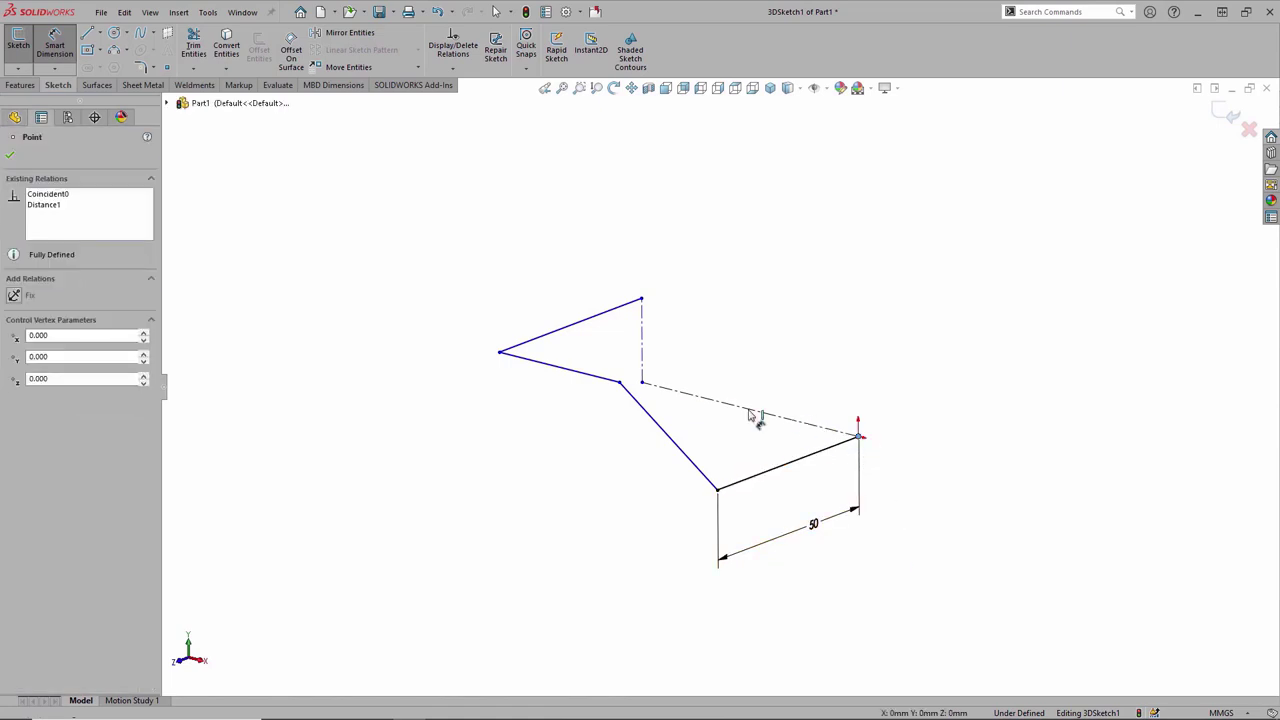
pyautogui.click(500, 354)
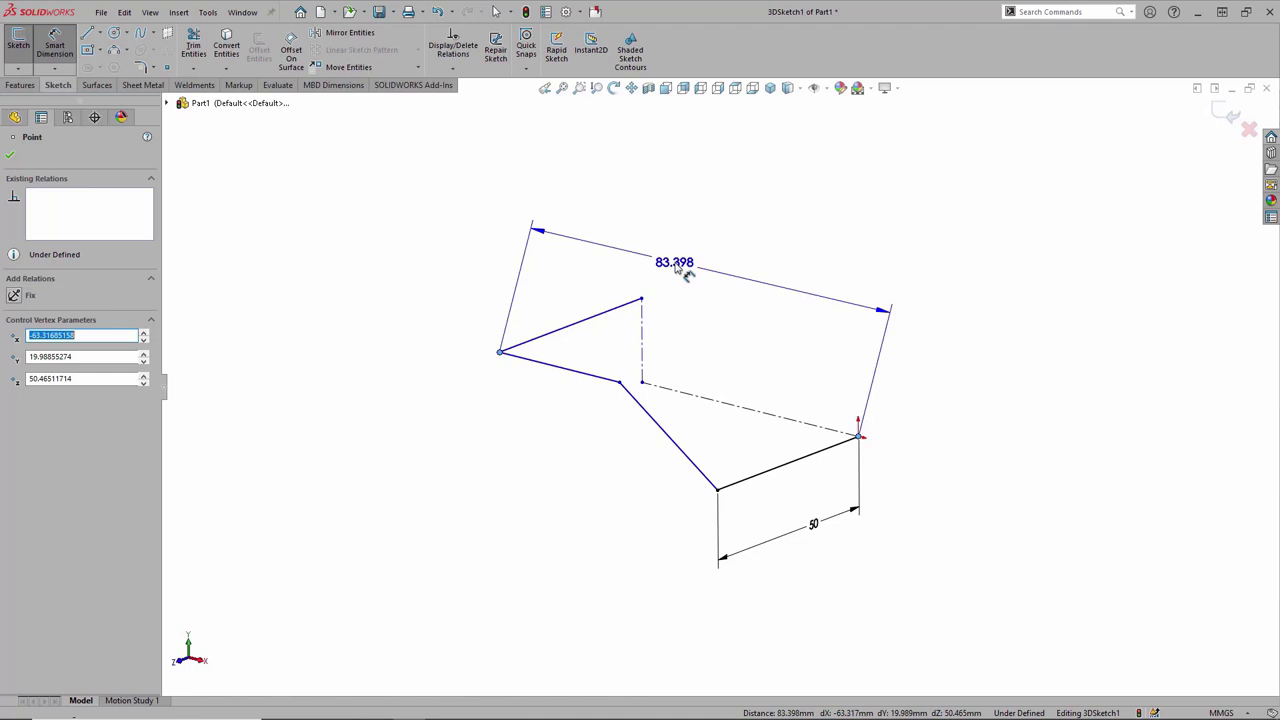
pyautogui.moveTo(676, 268)
pyautogui.mouseDown(button='middle')
pyautogui.moveTo(663, 303)
pyautogui.moveTo(613, 297)
pyautogui.moveTo(691, 266)
pyautogui.moveTo(720, 289)
pyautogui.mouseUp(button='middle')
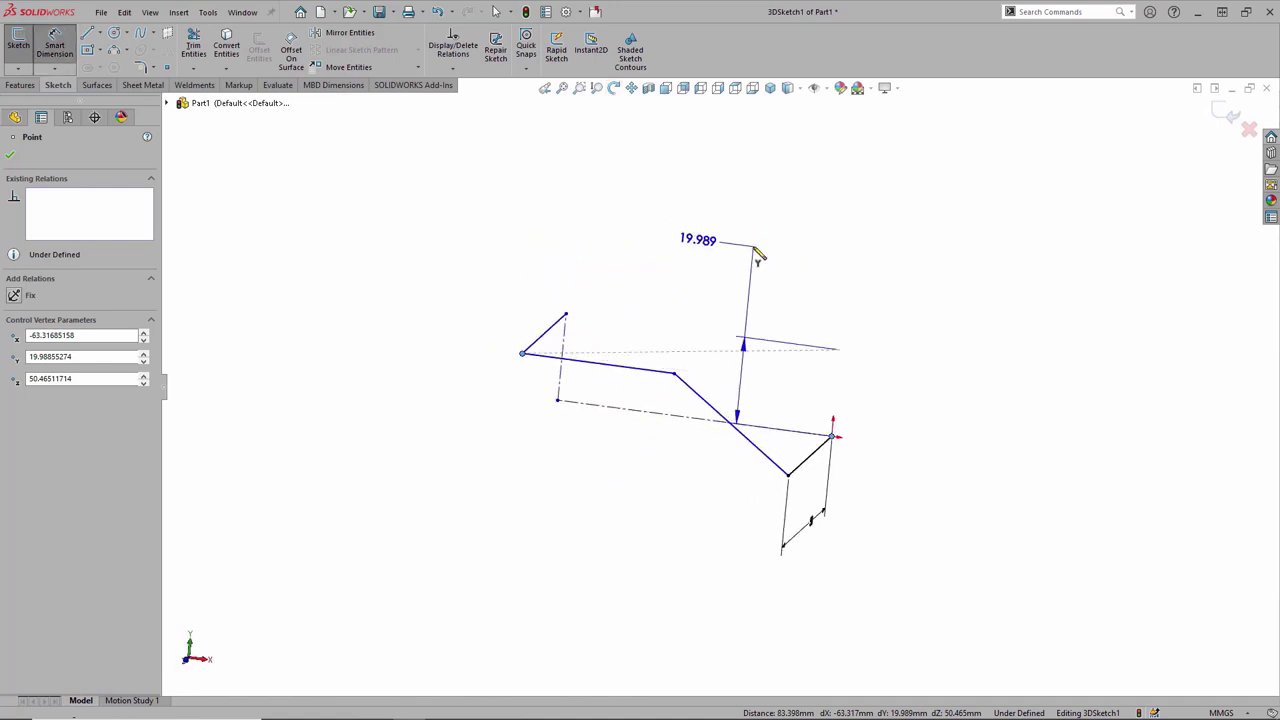
pyautogui.moveTo(757, 251); pyautogui.dragTo(712, 268, button='middle')
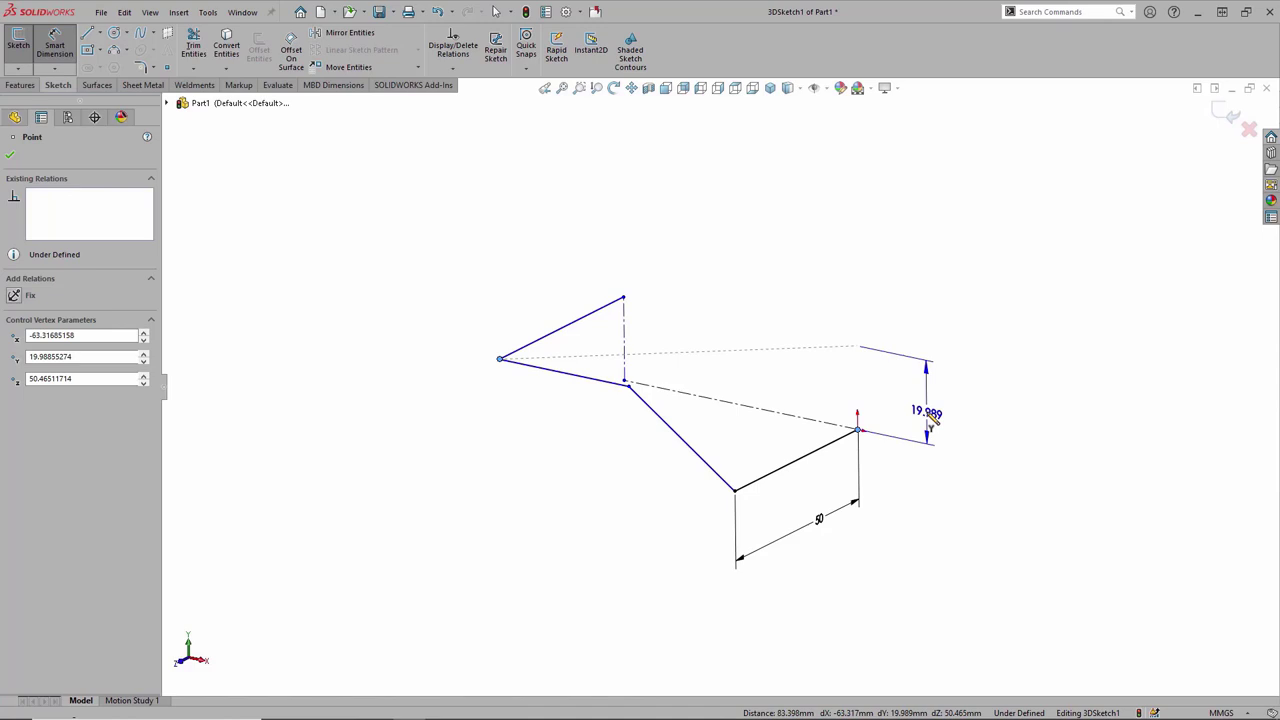
pyautogui.click(930, 420)
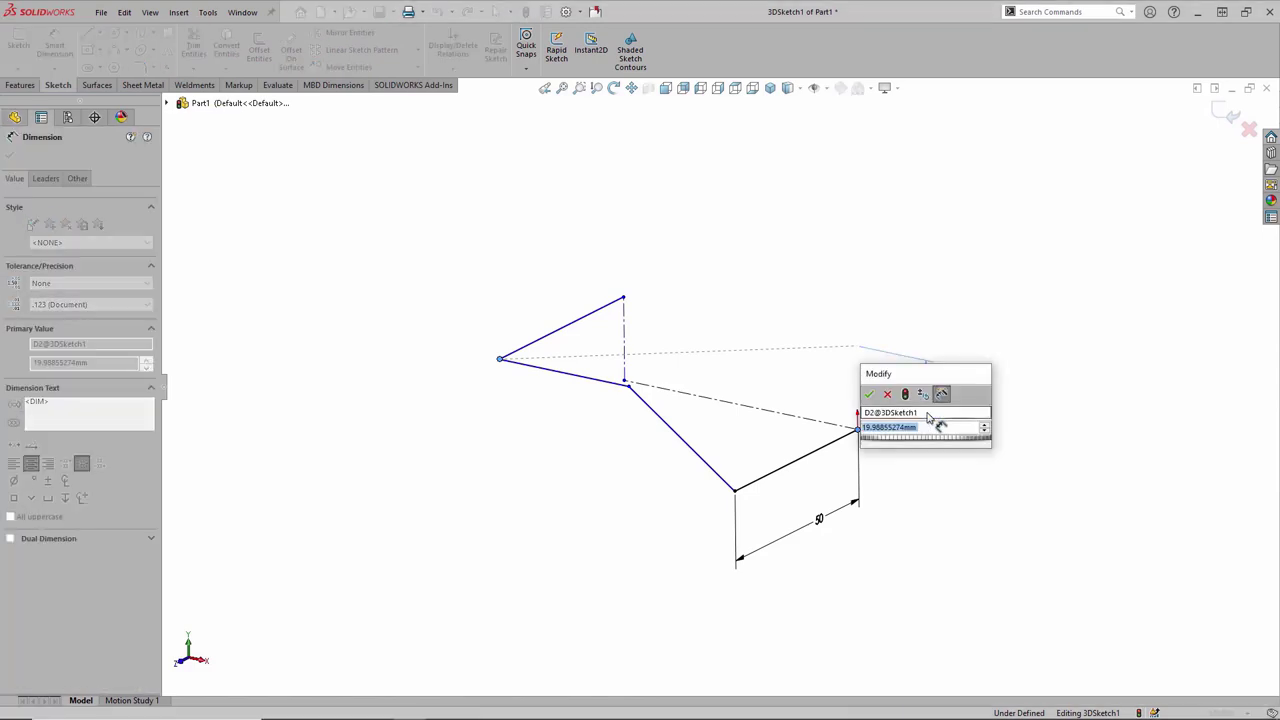
pyautogui.write('20')
pyautogui.press('Return')
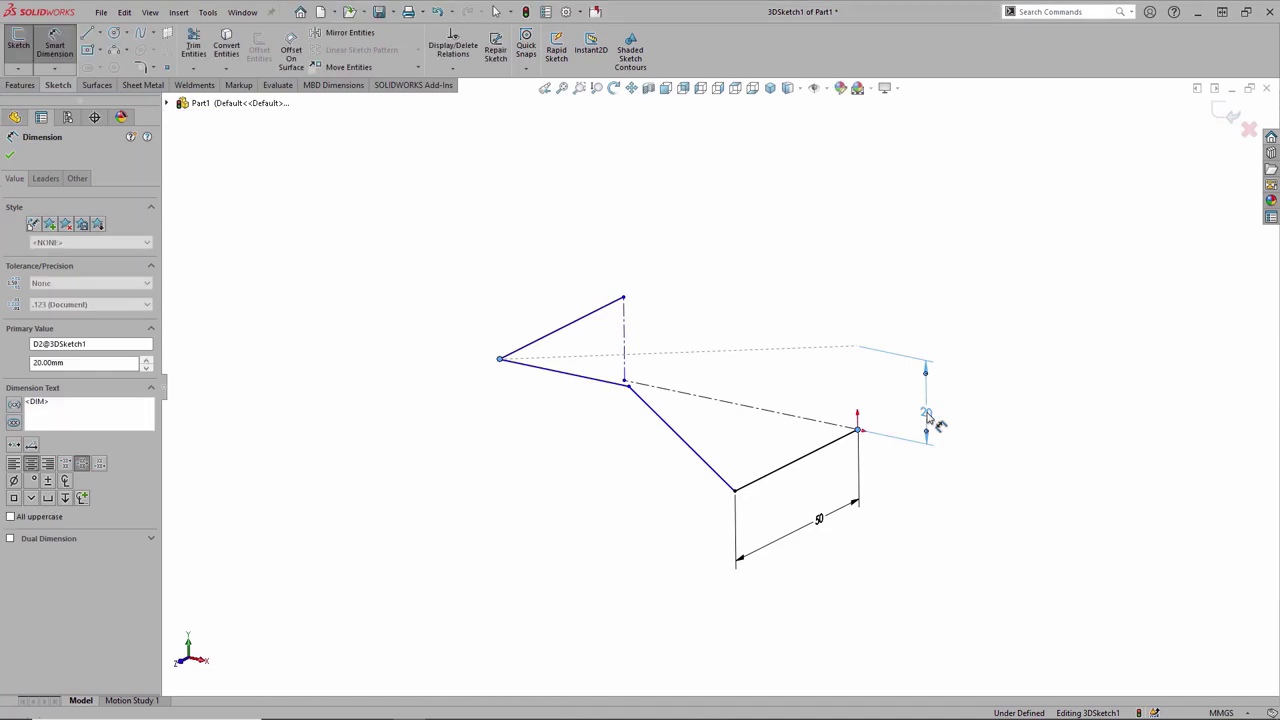
pyautogui.click(951, 503)
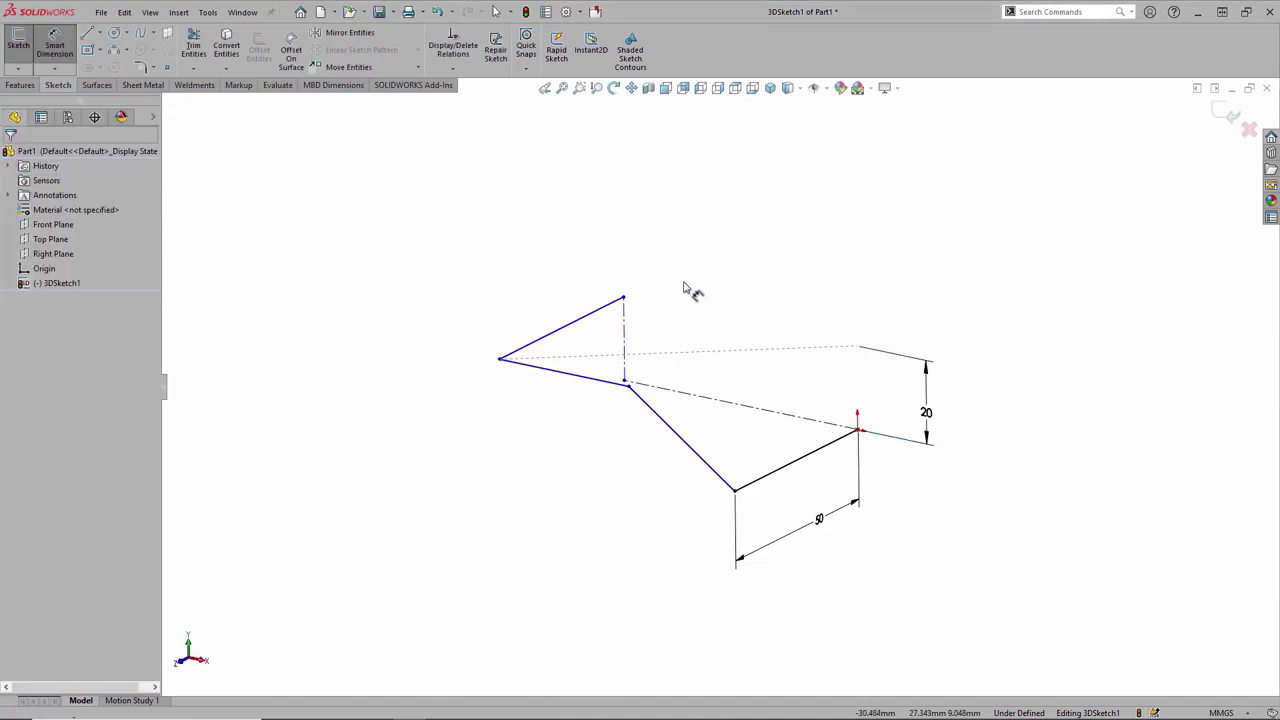
pyautogui.rightClick(485, 237)
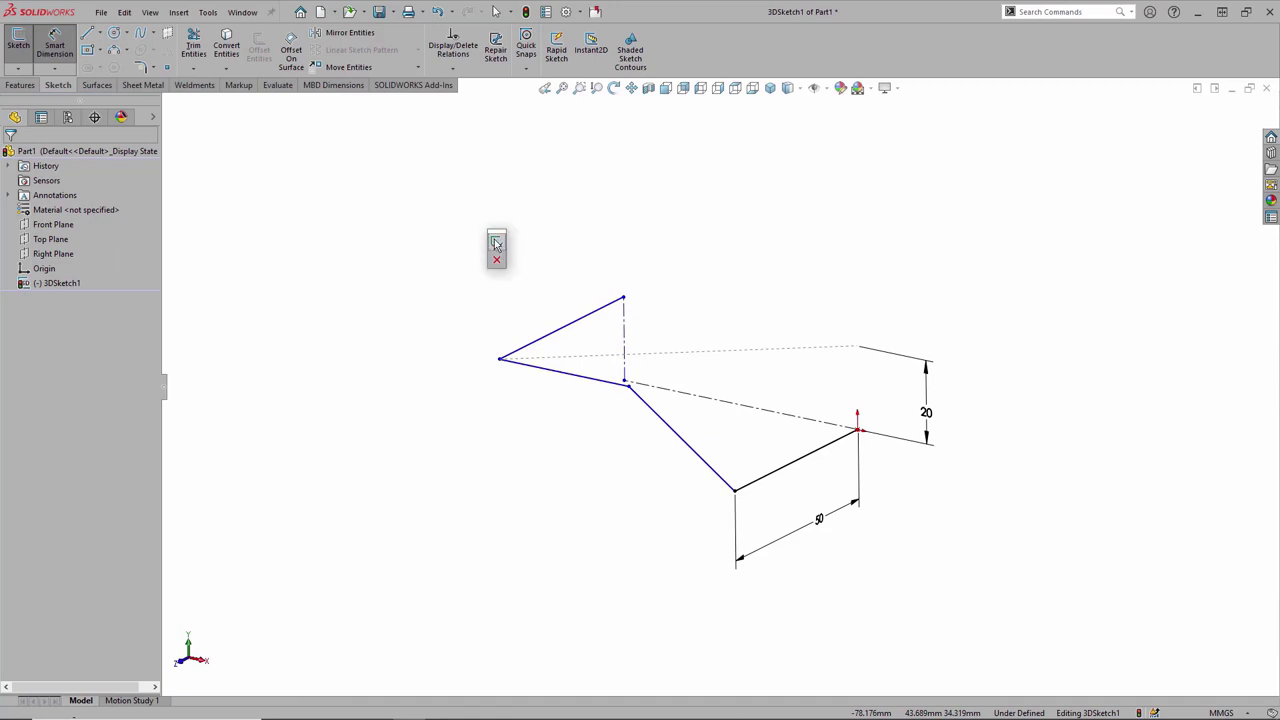
# - Exit 3DSketch1 and close the part document
pyautogui.click(493, 244)
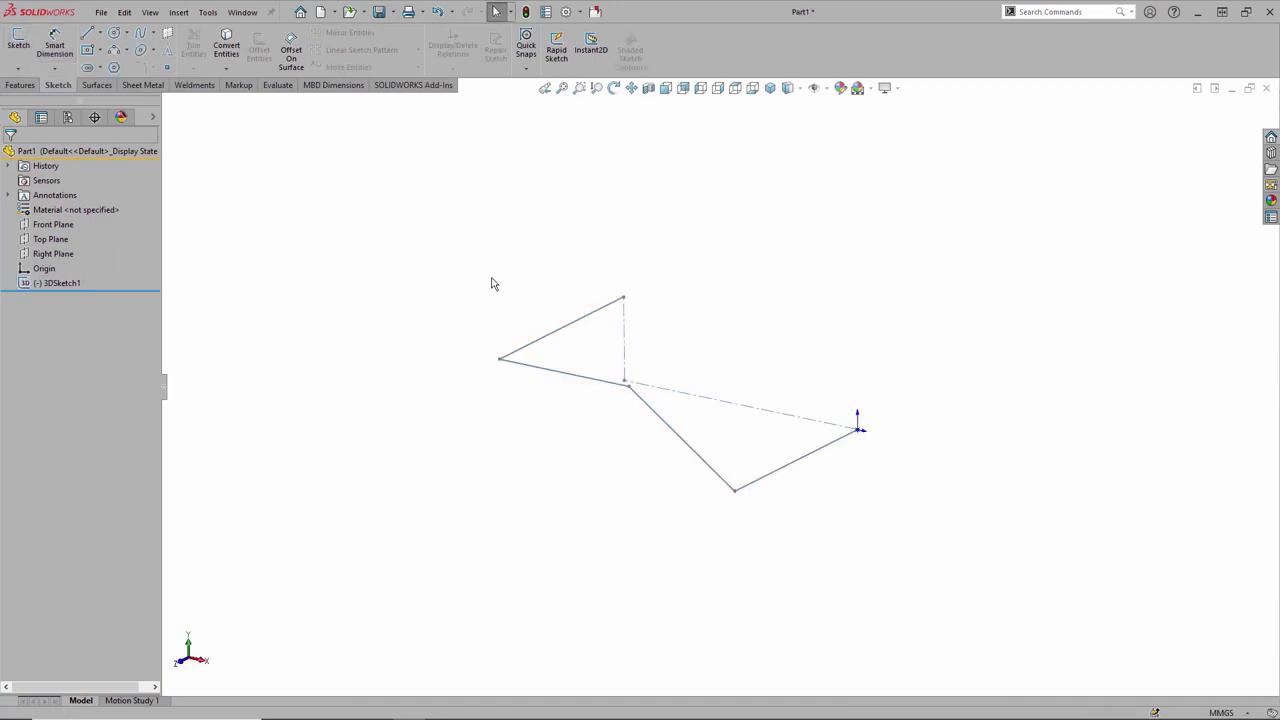
pyautogui.click(595, 12)
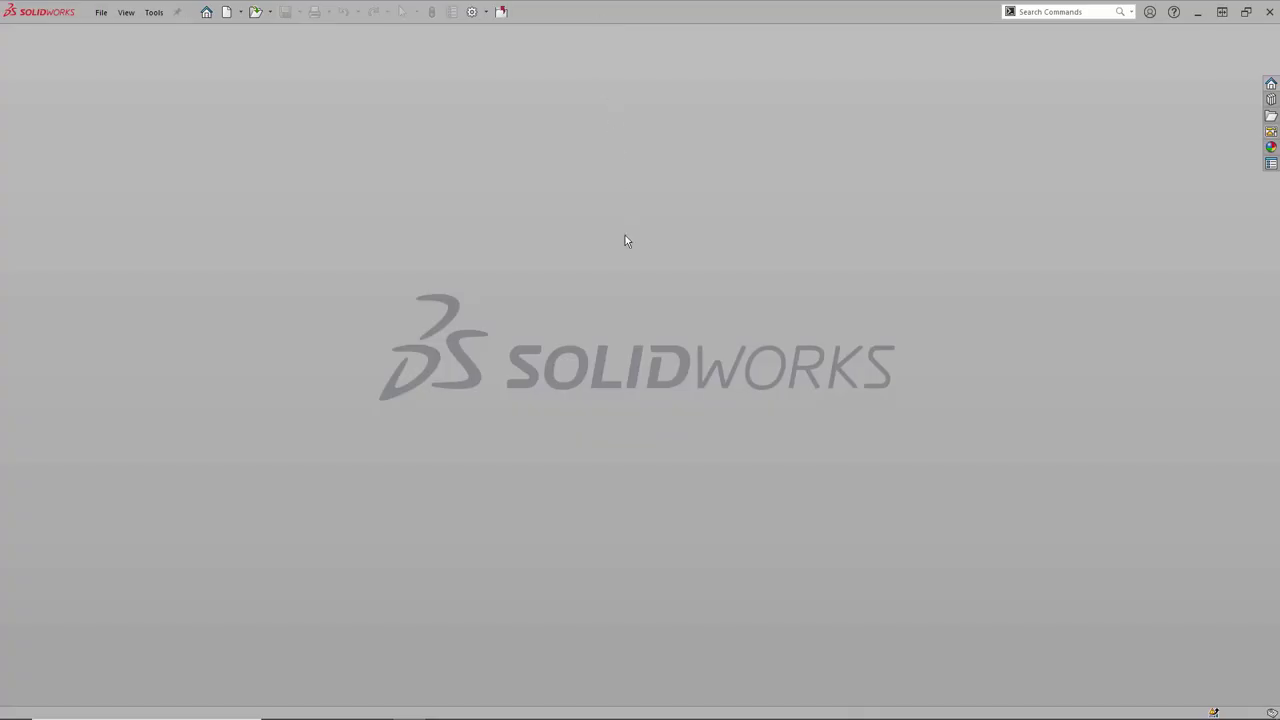